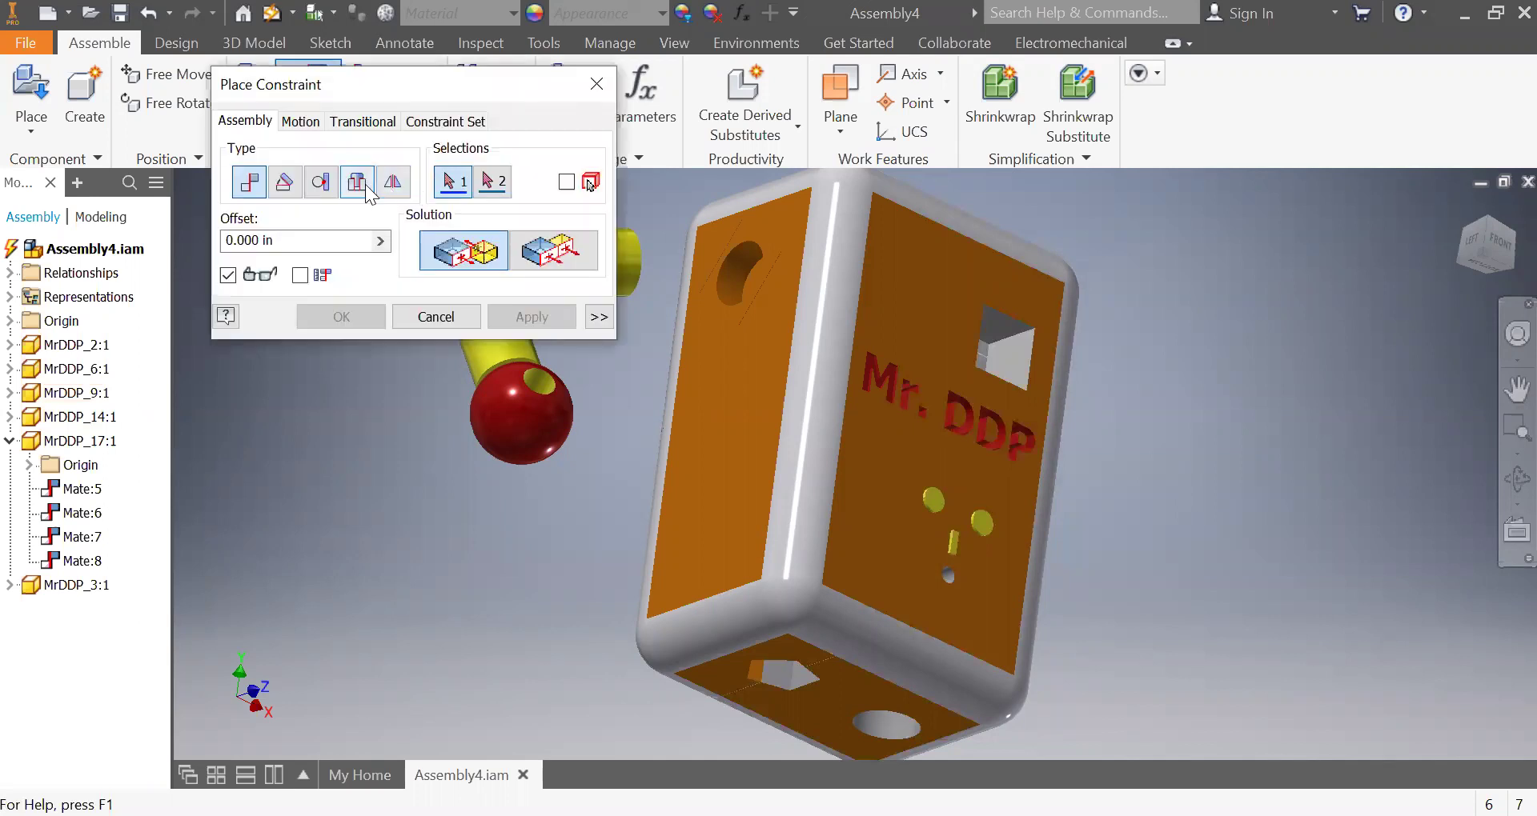
# - Apply an Insert constraint between the round hole in the body's side and the free end of the bent yellow arm
pyautogui.click(365, 187)
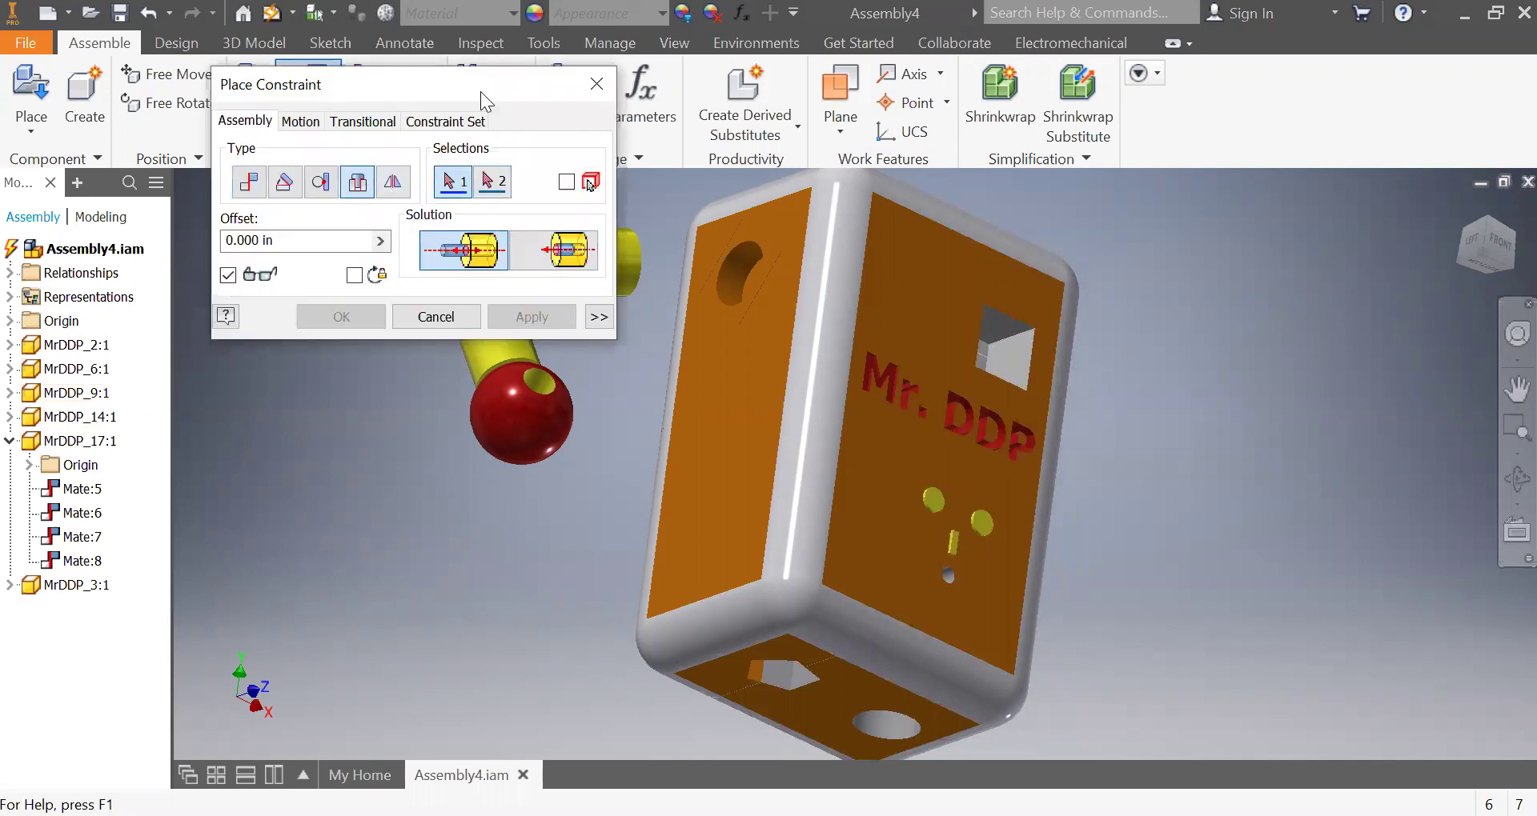
pyautogui.moveTo(471, 80); pyautogui.dragTo(1276, 279)
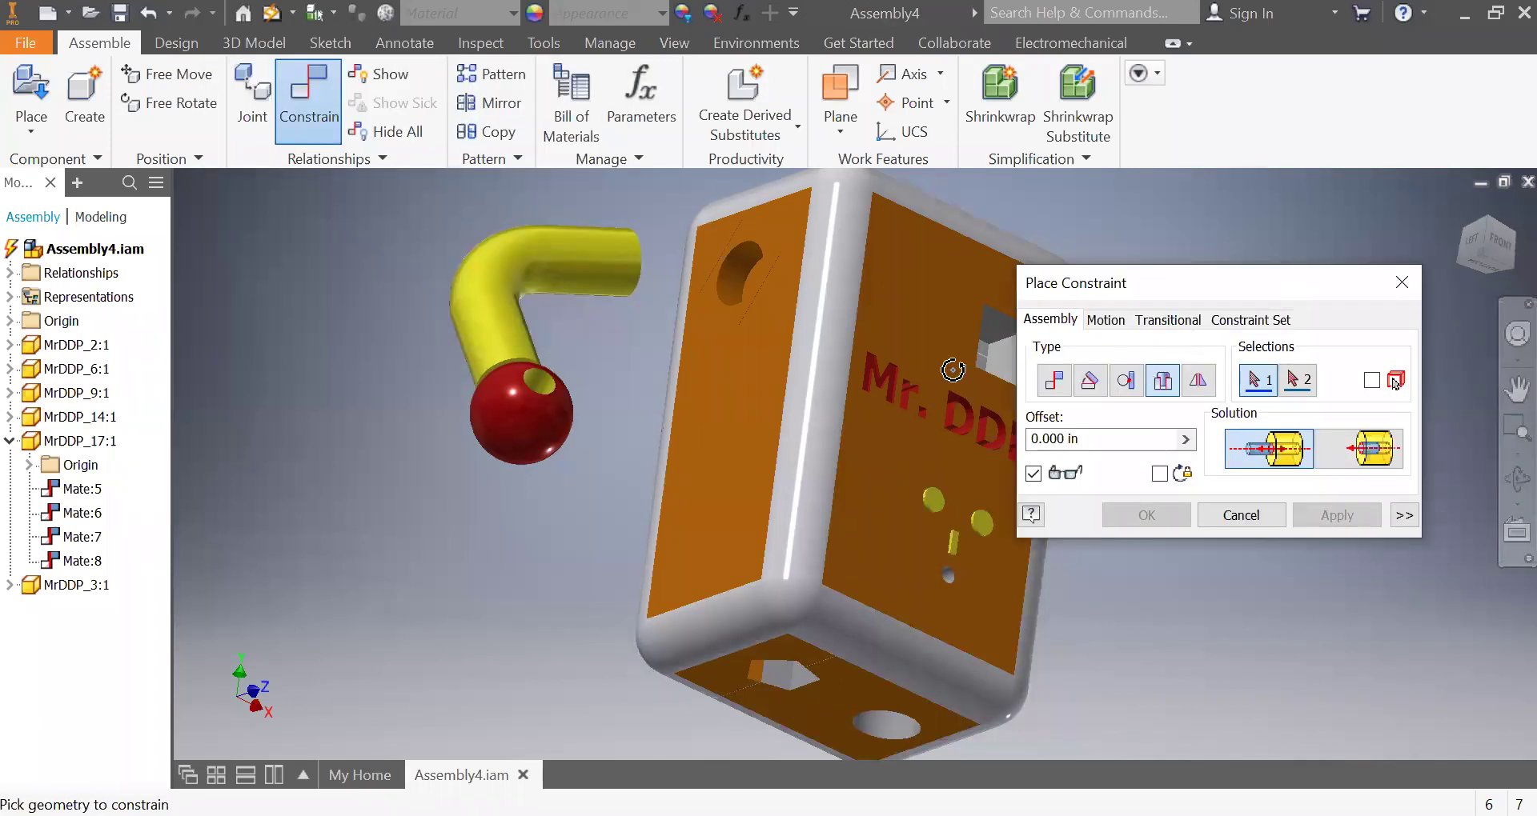
pyautogui.press('F4')
pyautogui.moveTo(777, 354); pyautogui.dragTo(803, 294)
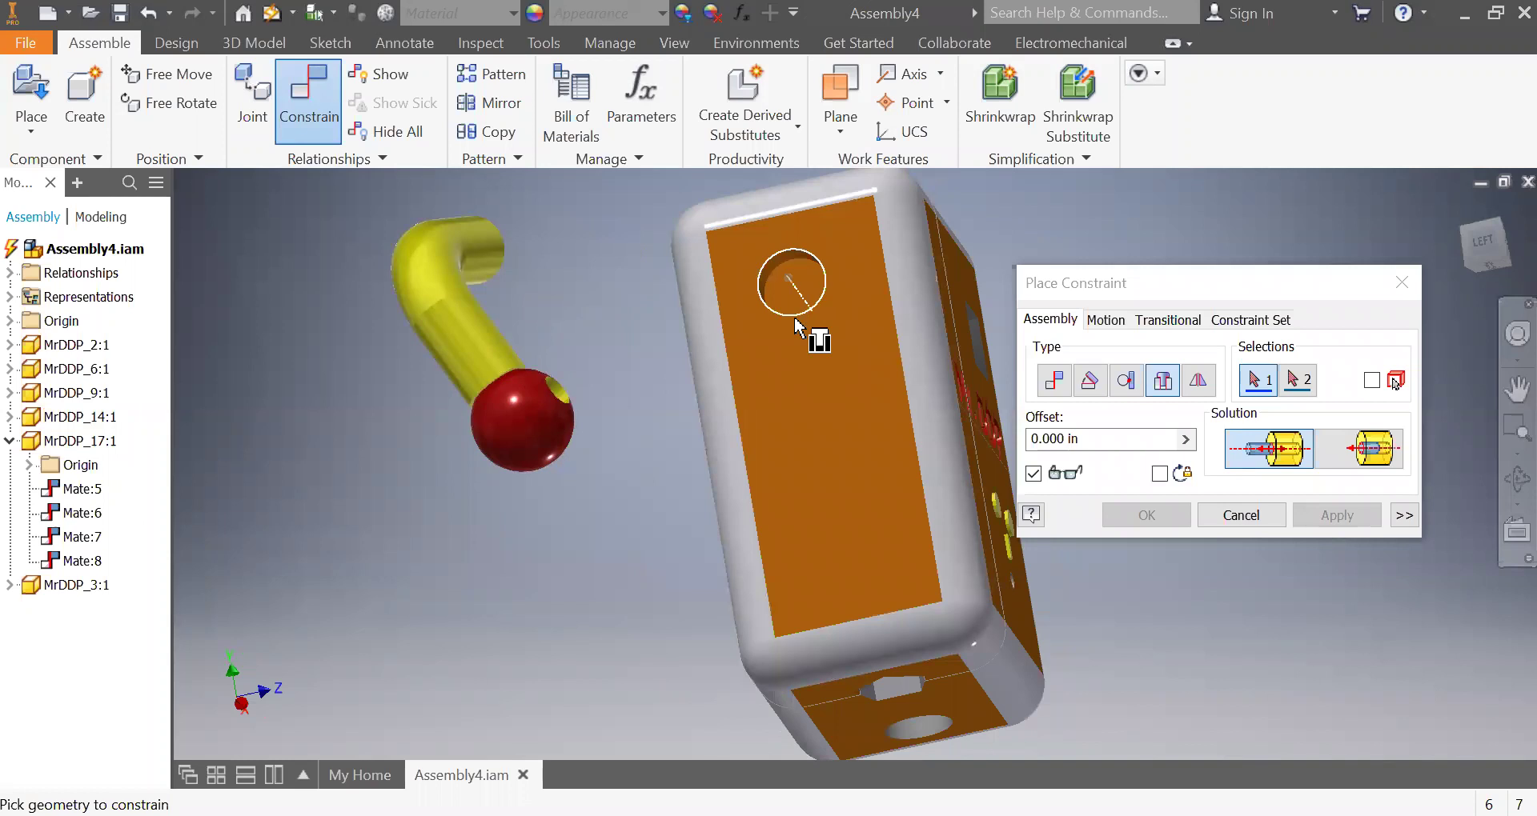
pyautogui.click(794, 322)
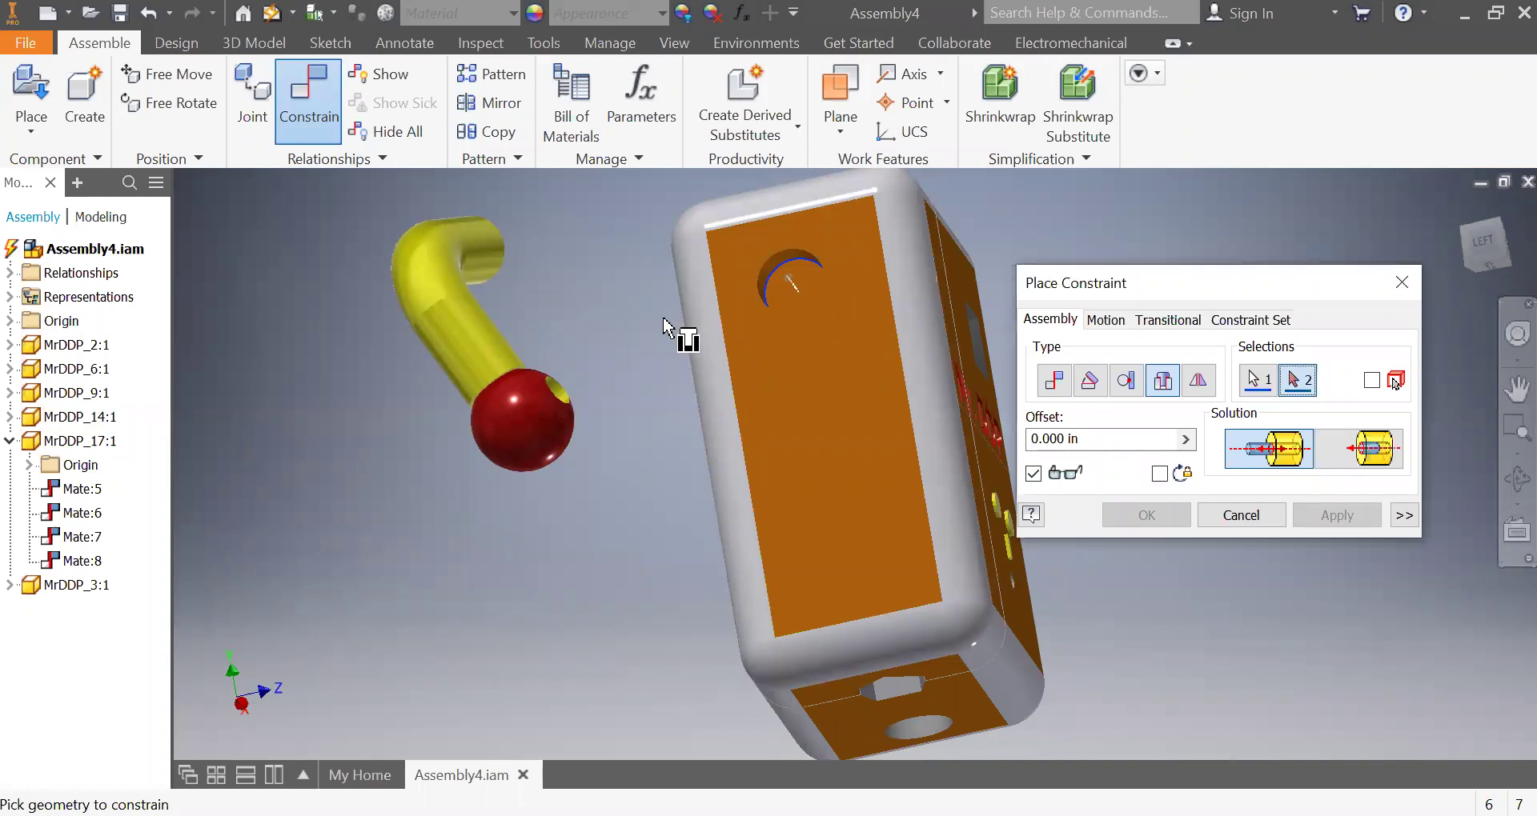
pyautogui.press('F4')
pyautogui.moveTo(792, 380); pyautogui.dragTo(487, 351)
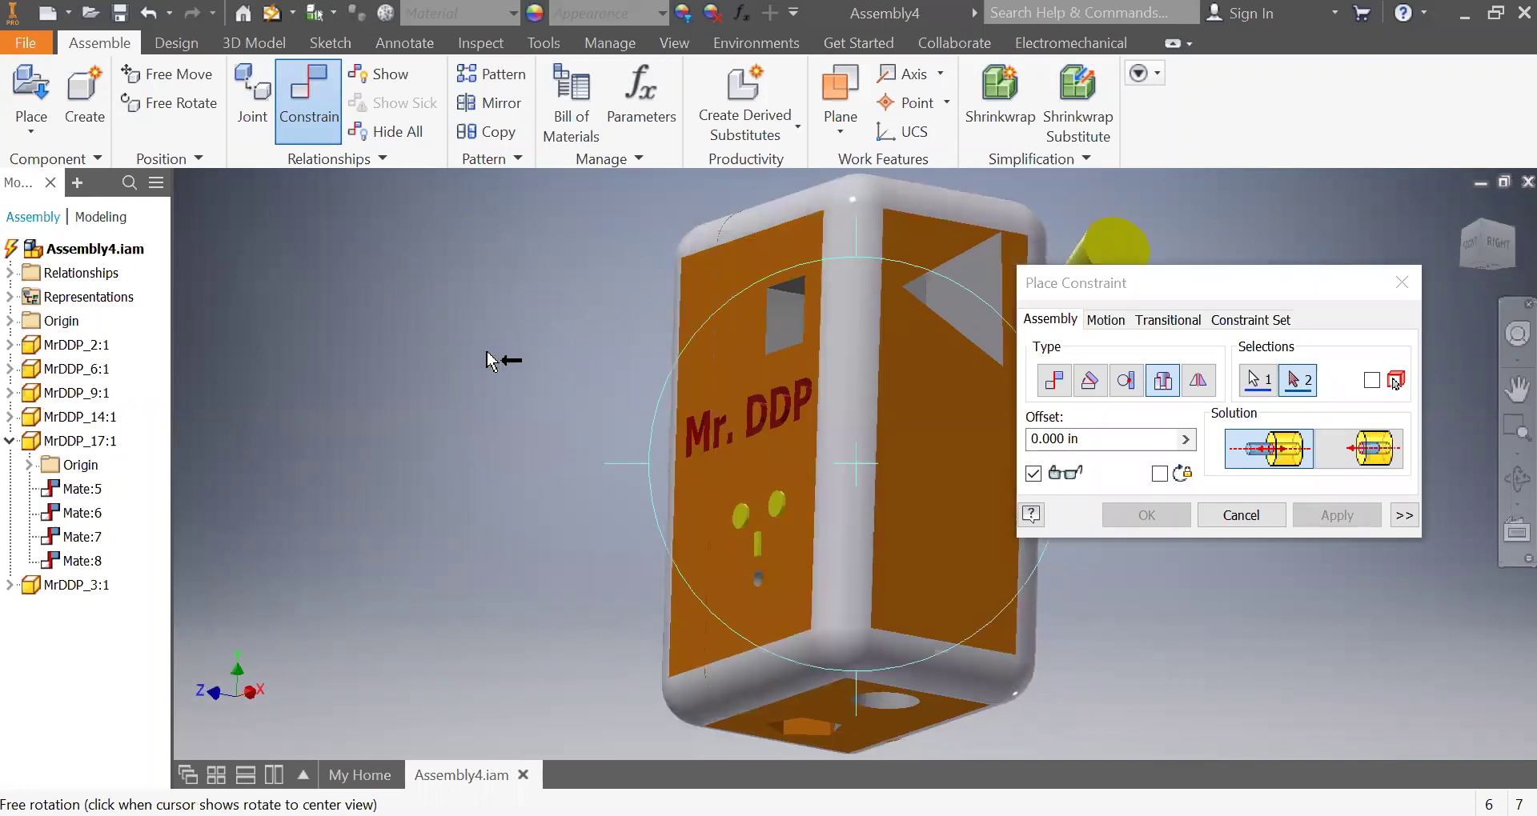
pyautogui.press('Escape')
pyautogui.moveTo(1169, 289); pyautogui.dragTo(457, 298)
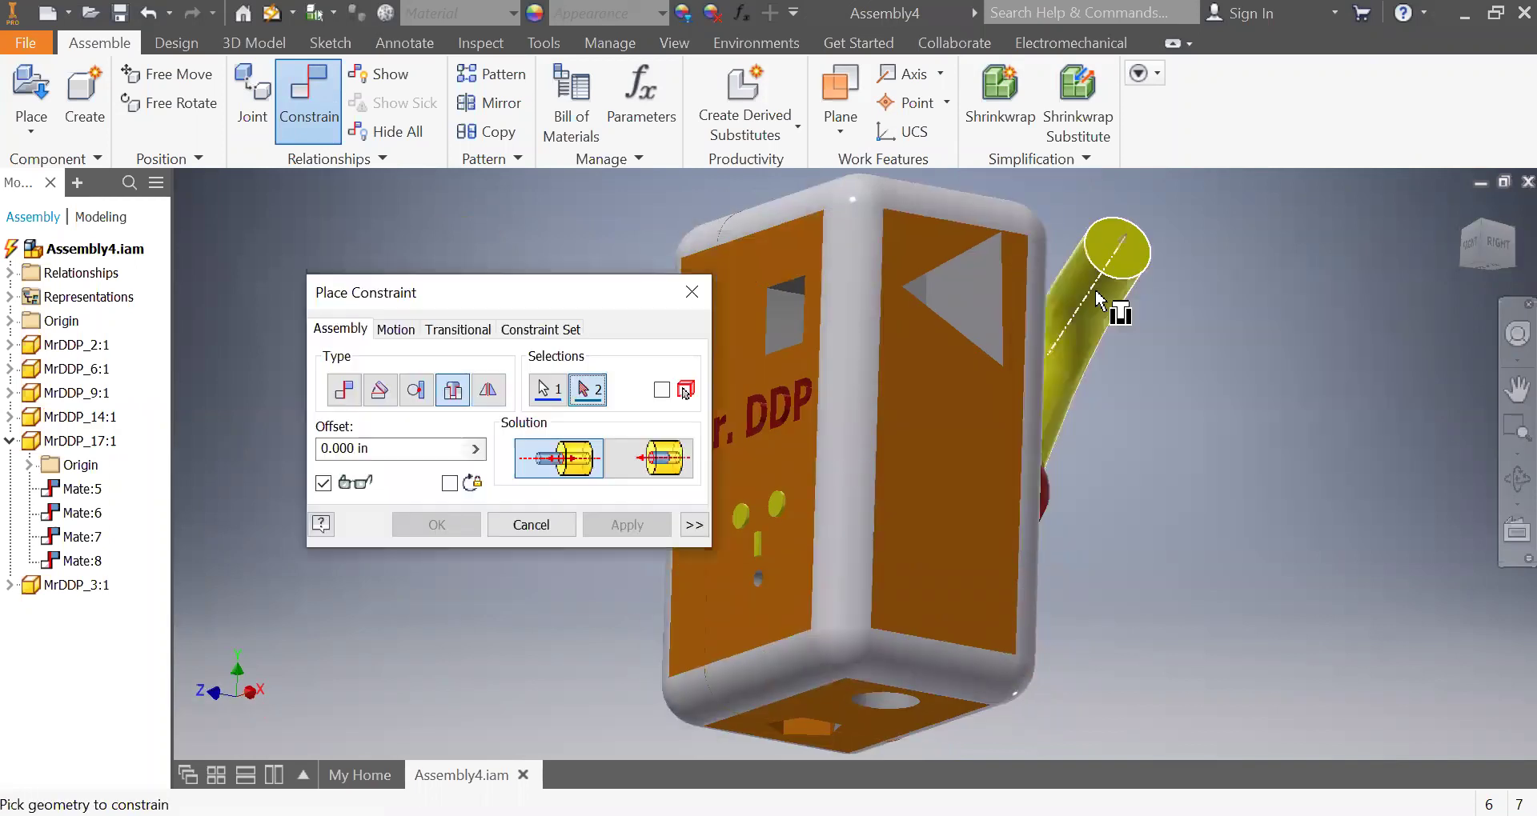
pyautogui.click(1098, 275)
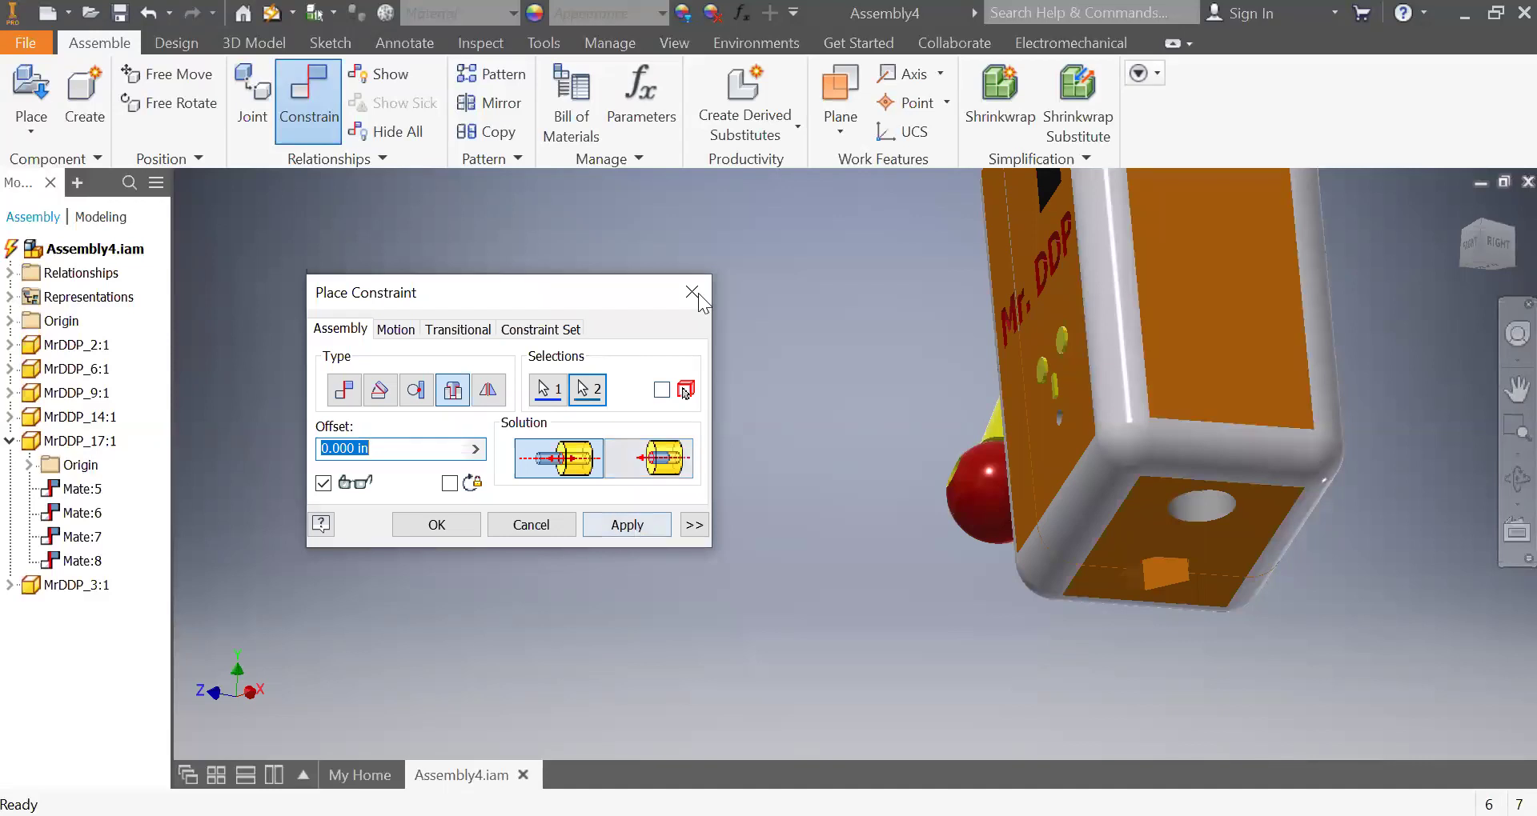
pyautogui.press('Return')
# - Move the arm by its red ball to test how it behaves when attached to the body
pyautogui.keyDown('shift'); pyautogui.moveTo(761, 461); pyautogui.dragTo(562, 447, button='middle'); pyautogui.keyUp('shift')
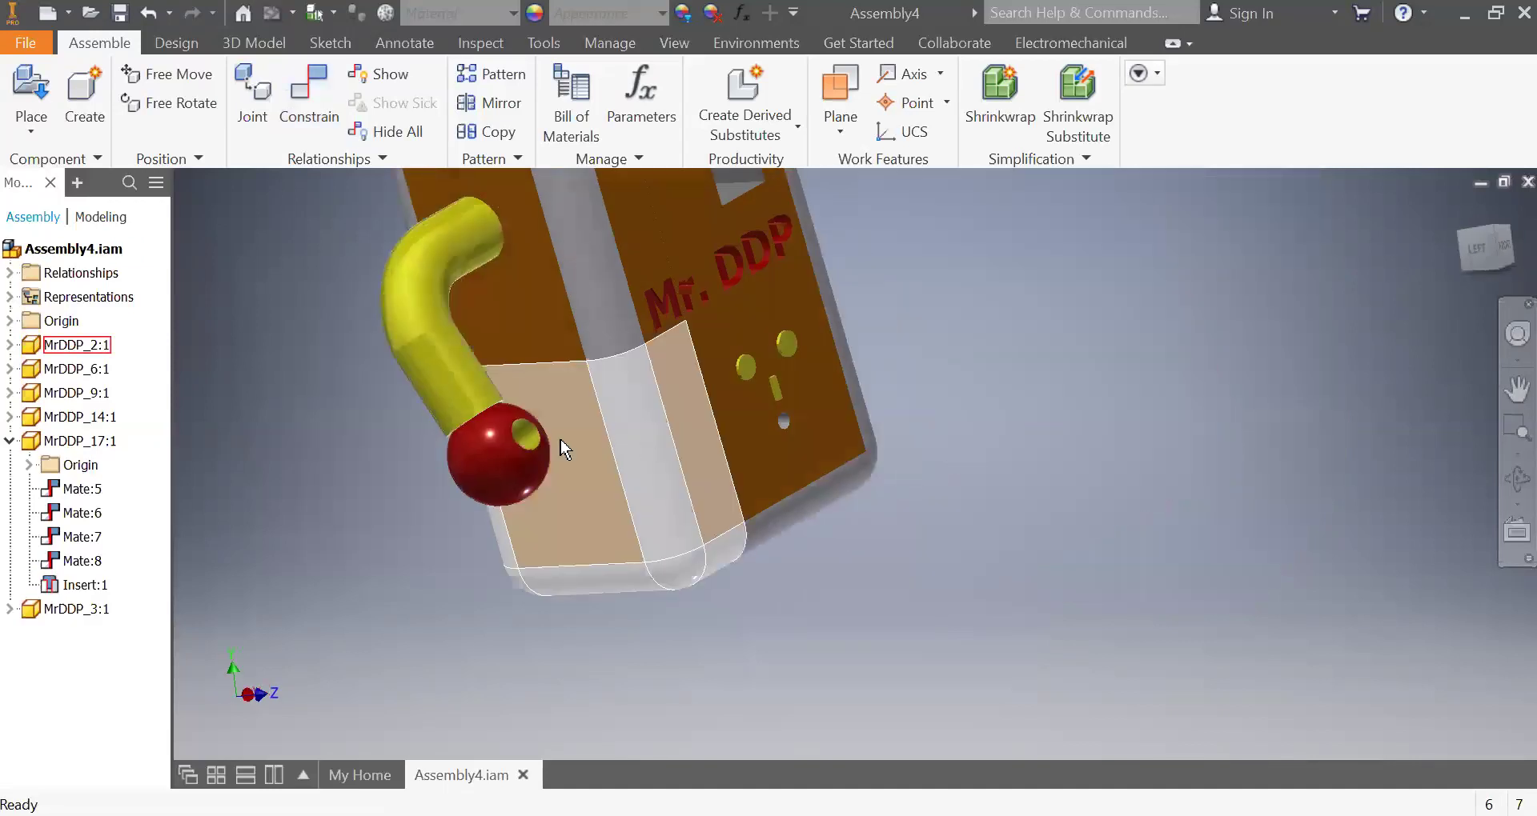
pyautogui.moveTo(526, 461); pyautogui.dragTo(686, 242)
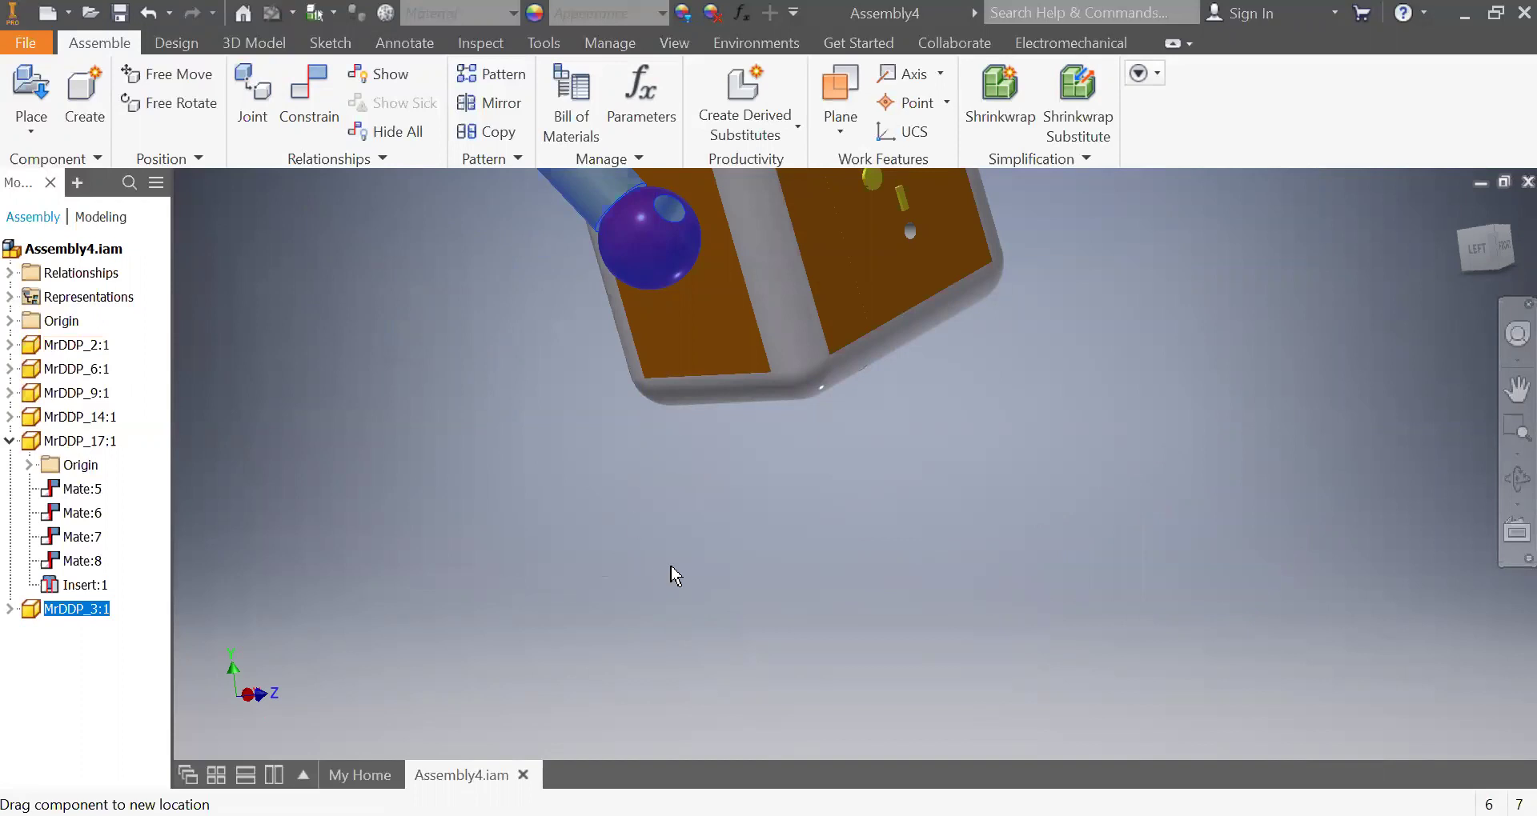
pyautogui.press('super+d')
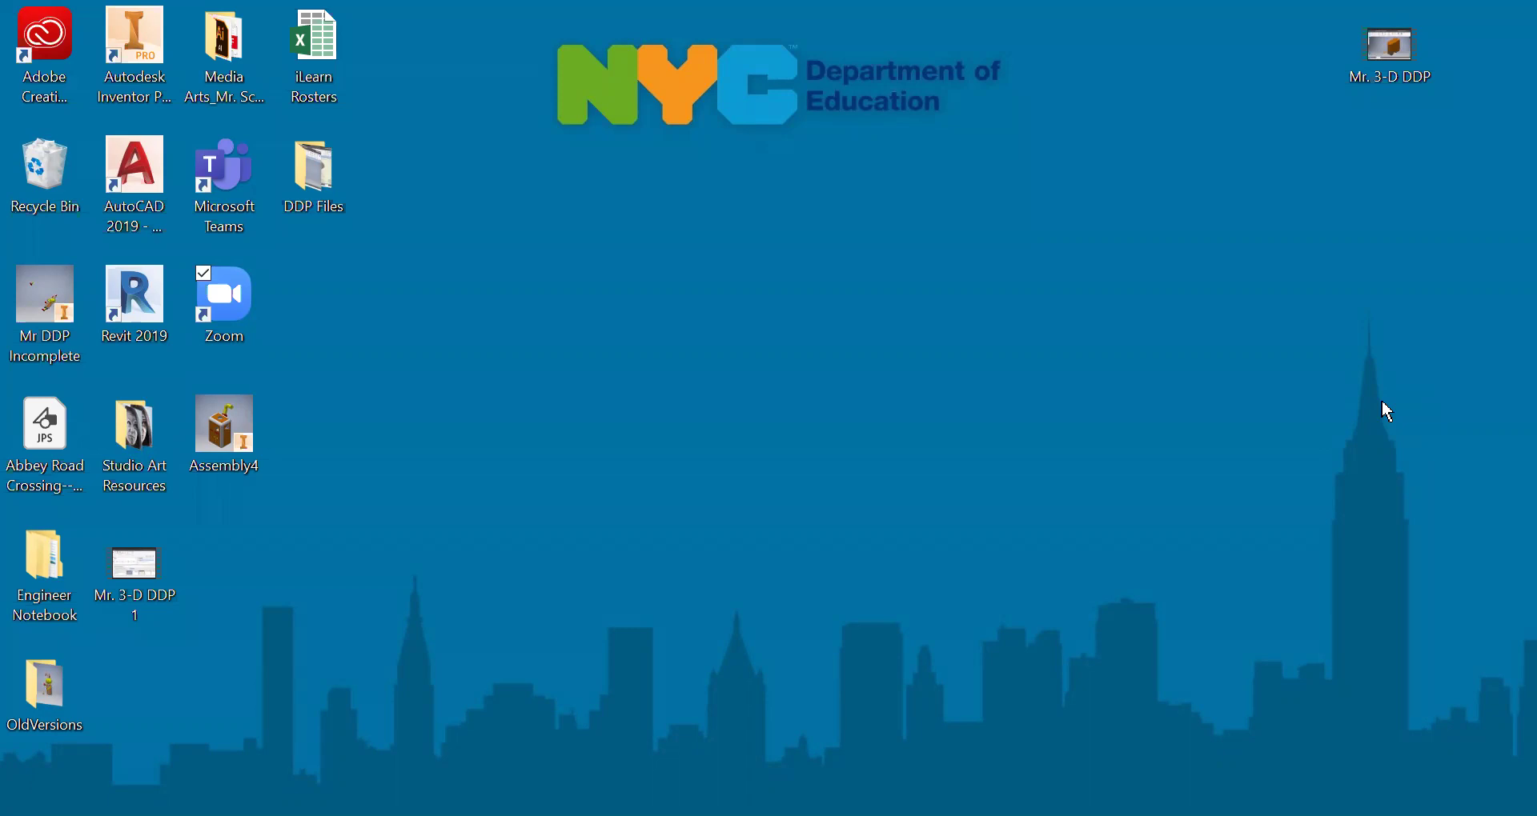
pyautogui.hotkey('alt', 'Tab')
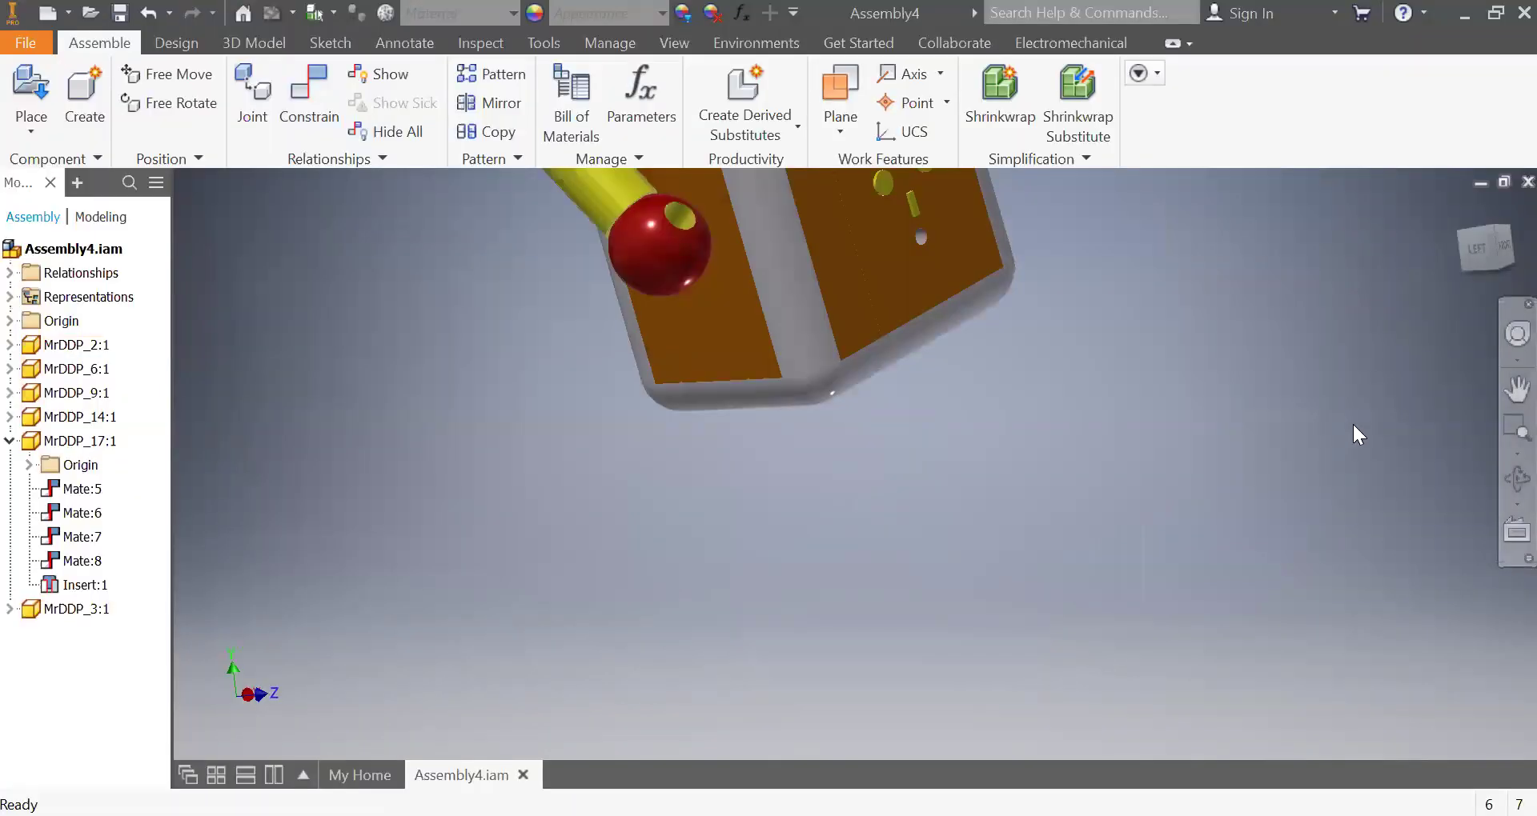
# - Place one instance of the MrDDP_19 triangular prism from the Assembly Files folder beside the body
pyautogui.moveTo(1106, 366); pyautogui.dragTo(1027, 666)
pyautogui.press('F4')
pyautogui.moveTo(915, 507); pyautogui.dragTo(710, 491)
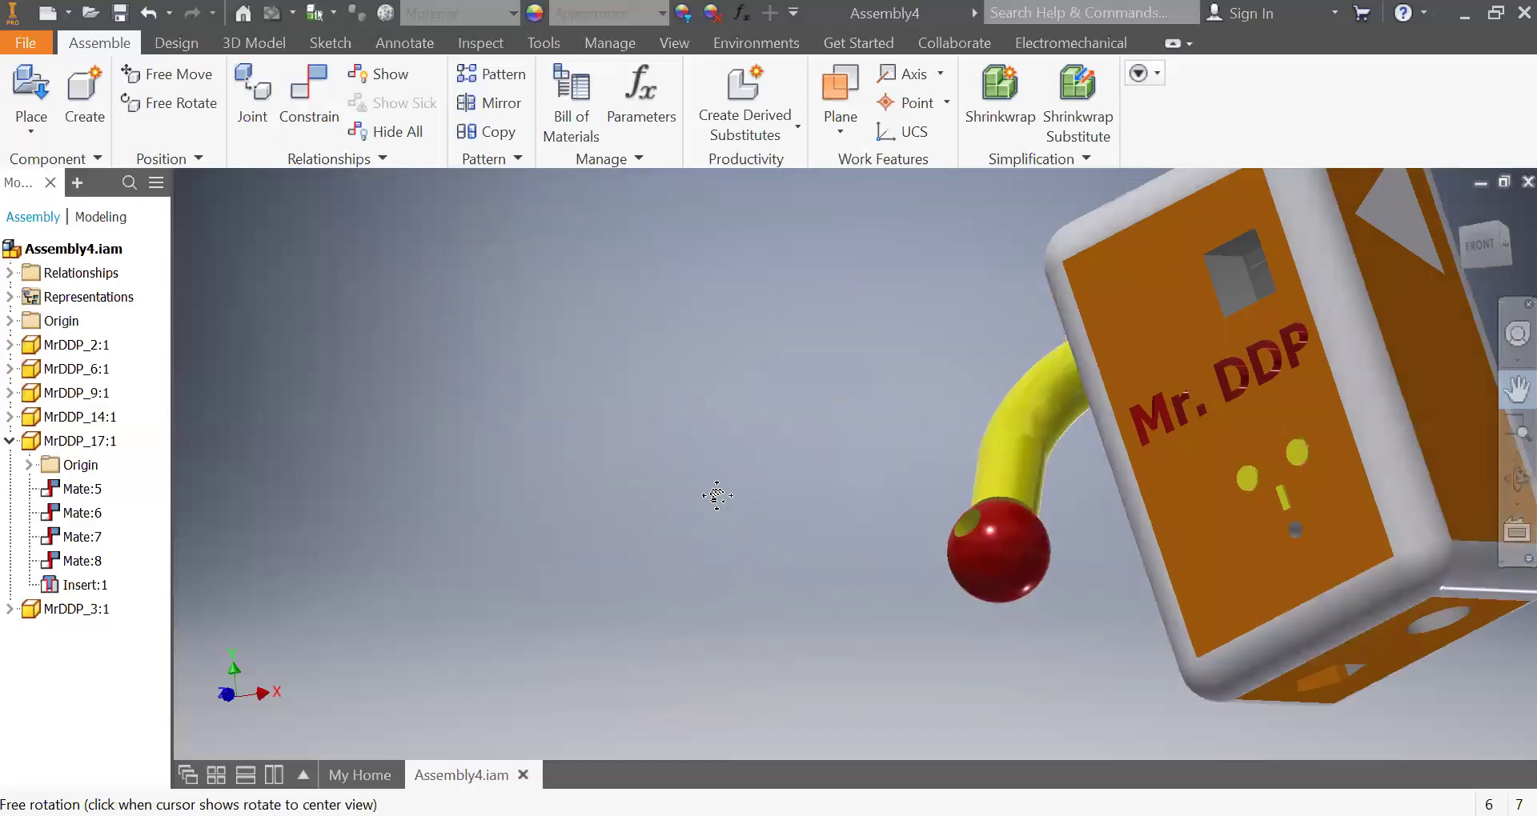
pyautogui.click(1517, 390)
pyautogui.moveTo(954, 367); pyautogui.dragTo(911, 525)
pyautogui.press('F4')
pyautogui.click(10, 120)
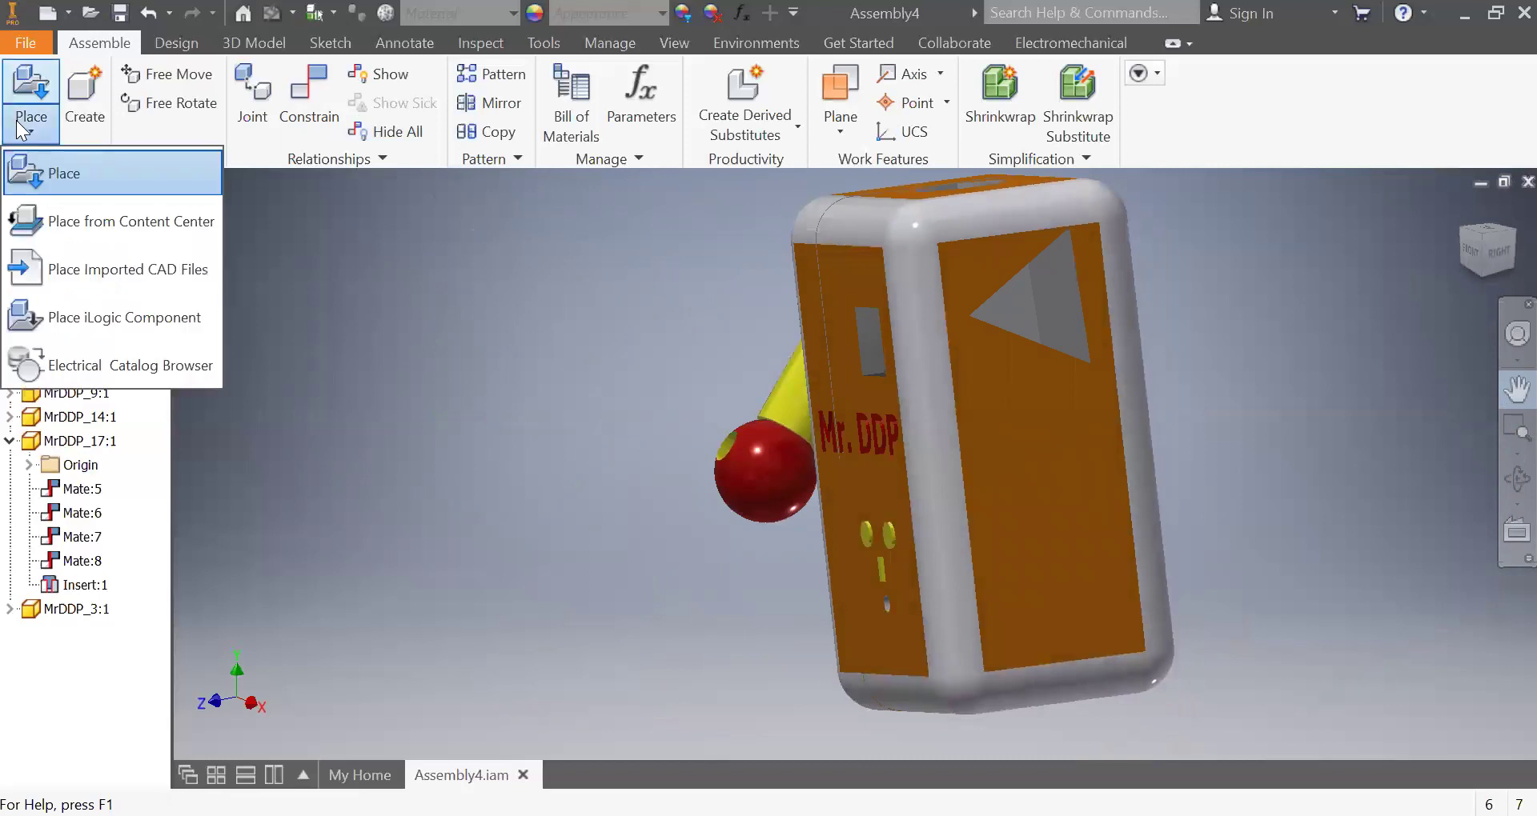
pyautogui.click(44, 181)
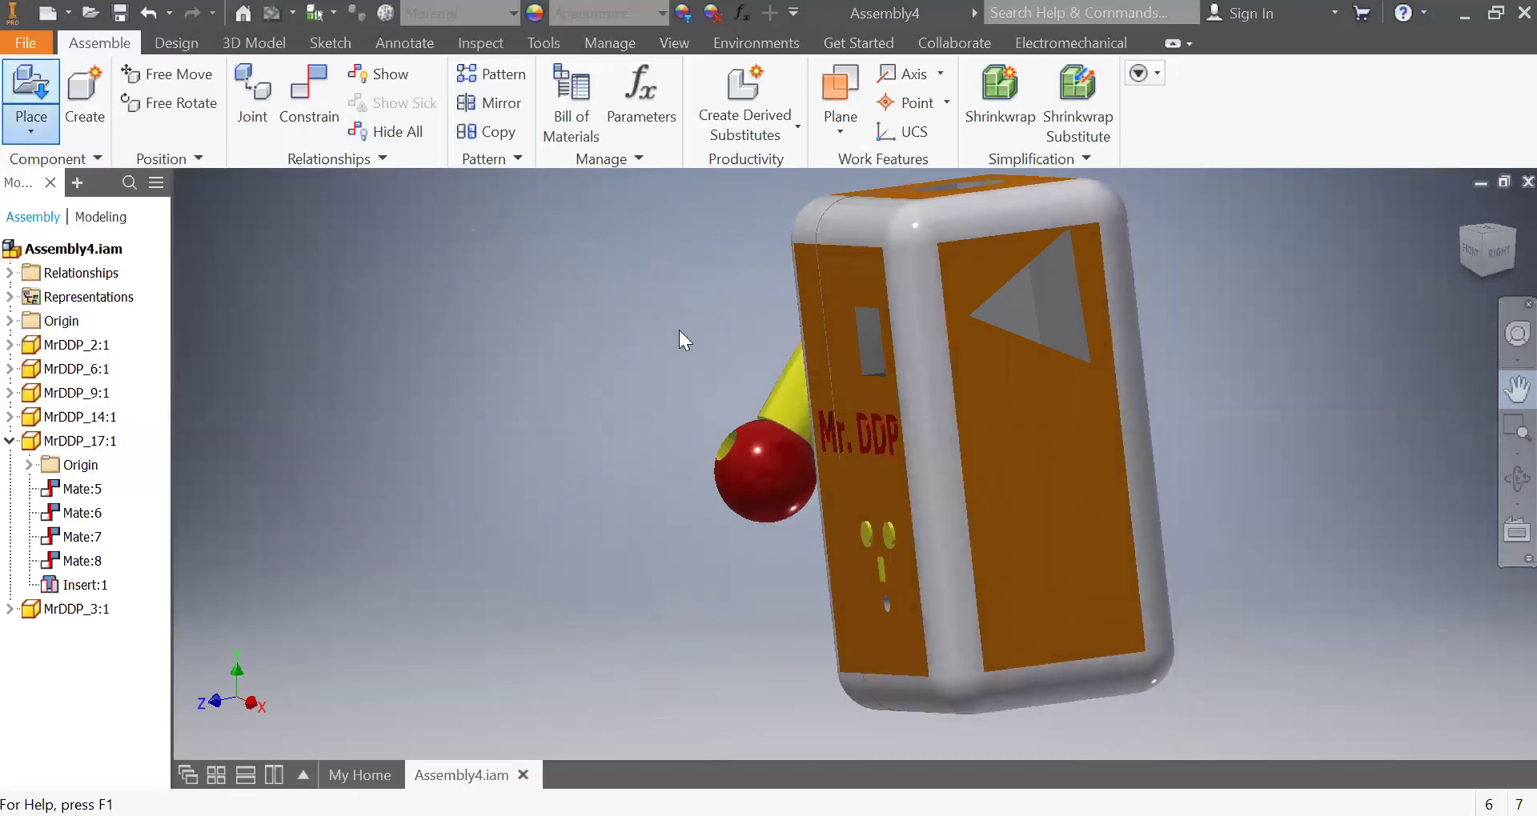
pyautogui.click(729, 327)
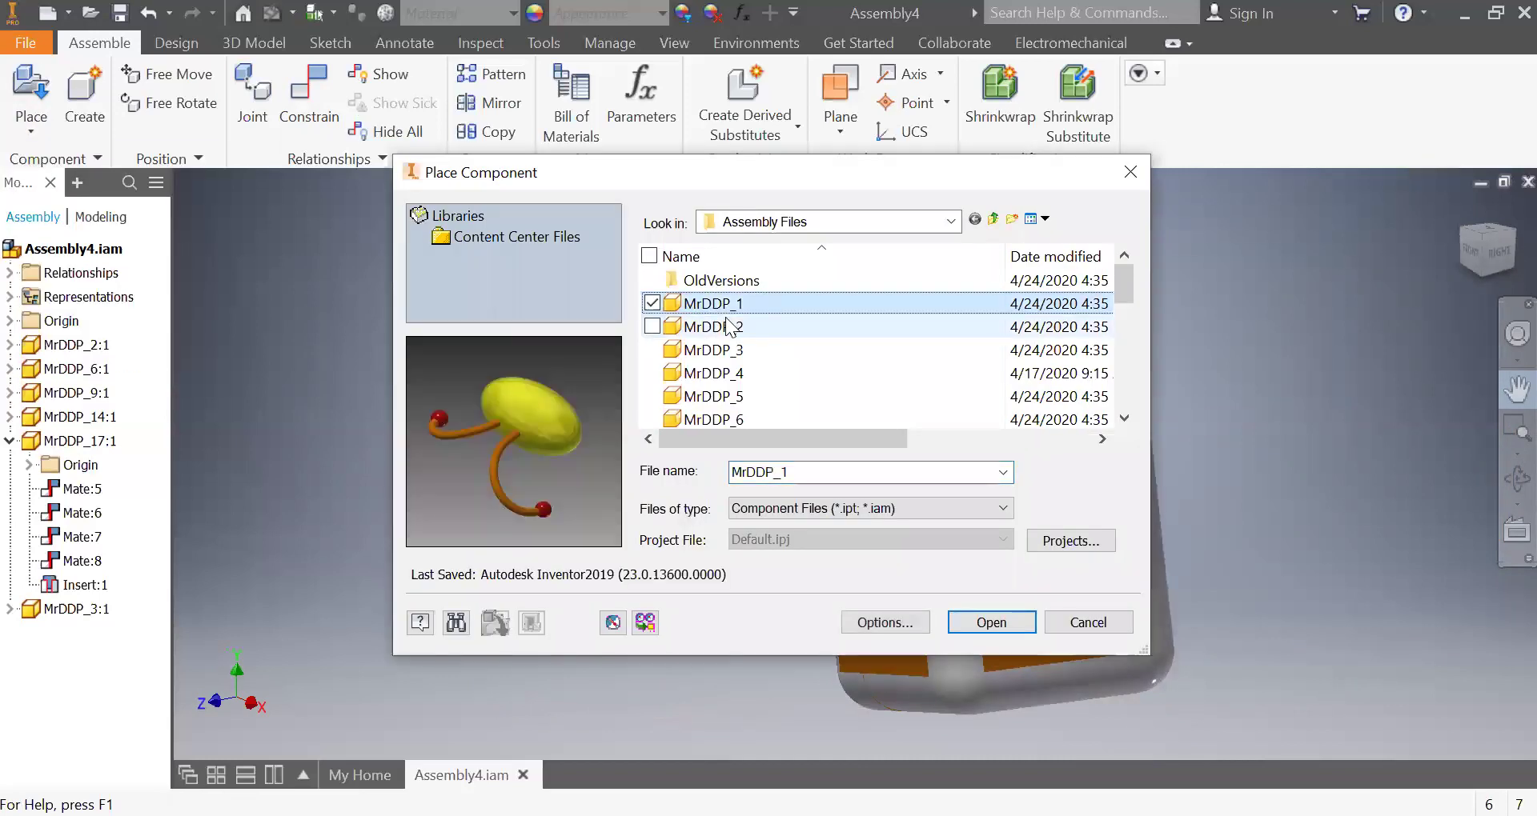
pyautogui.press('Down')
pyautogui.press('Down')
pyautogui.press('Down')
pyautogui.press('Down')
pyautogui.press('Down')
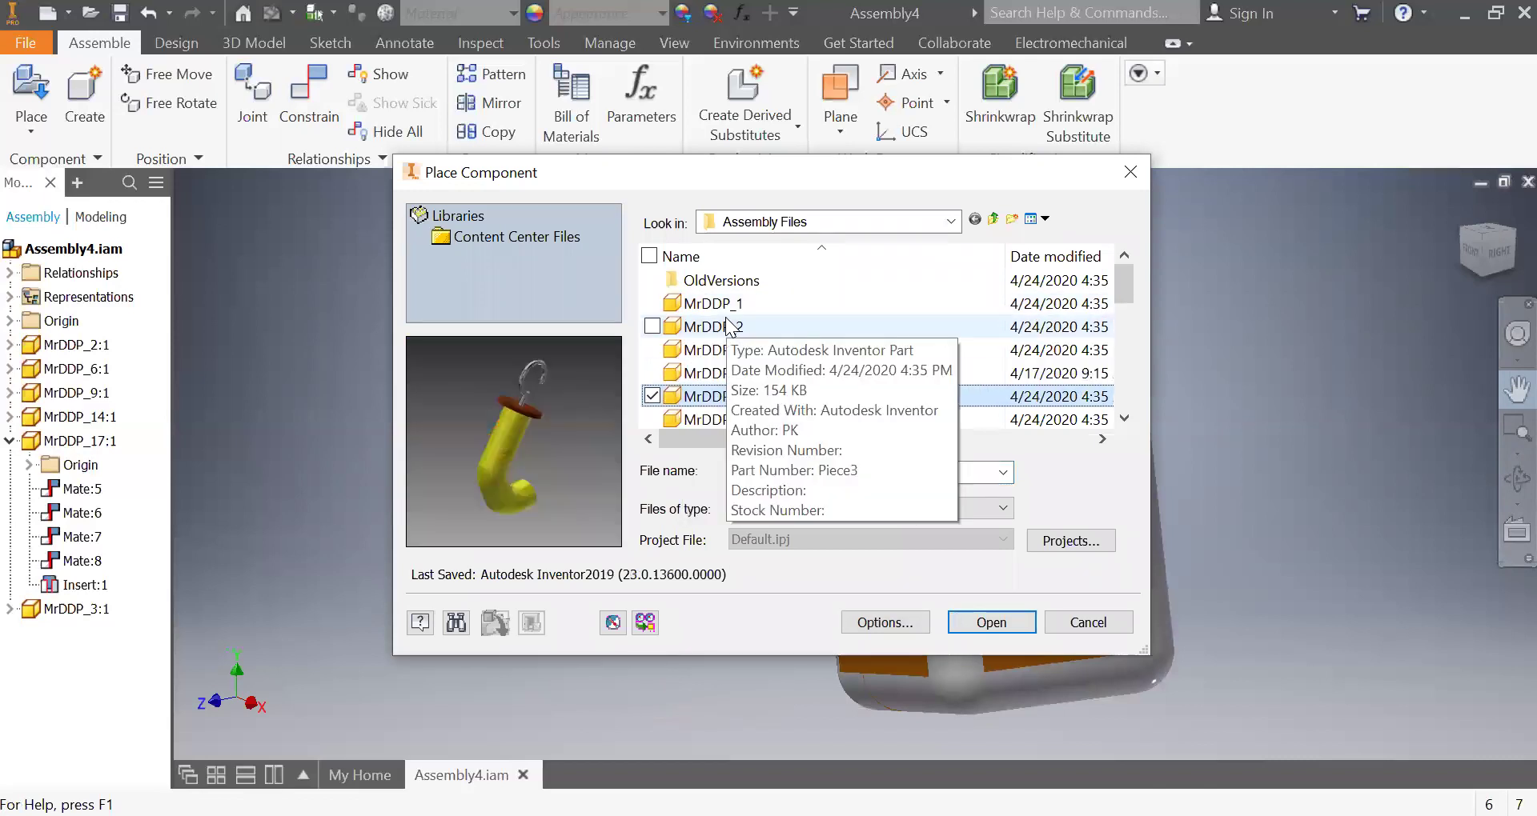
pyautogui.press('Down')
pyautogui.press('Down')
pyautogui.press('Down')
pyautogui.press('Down')
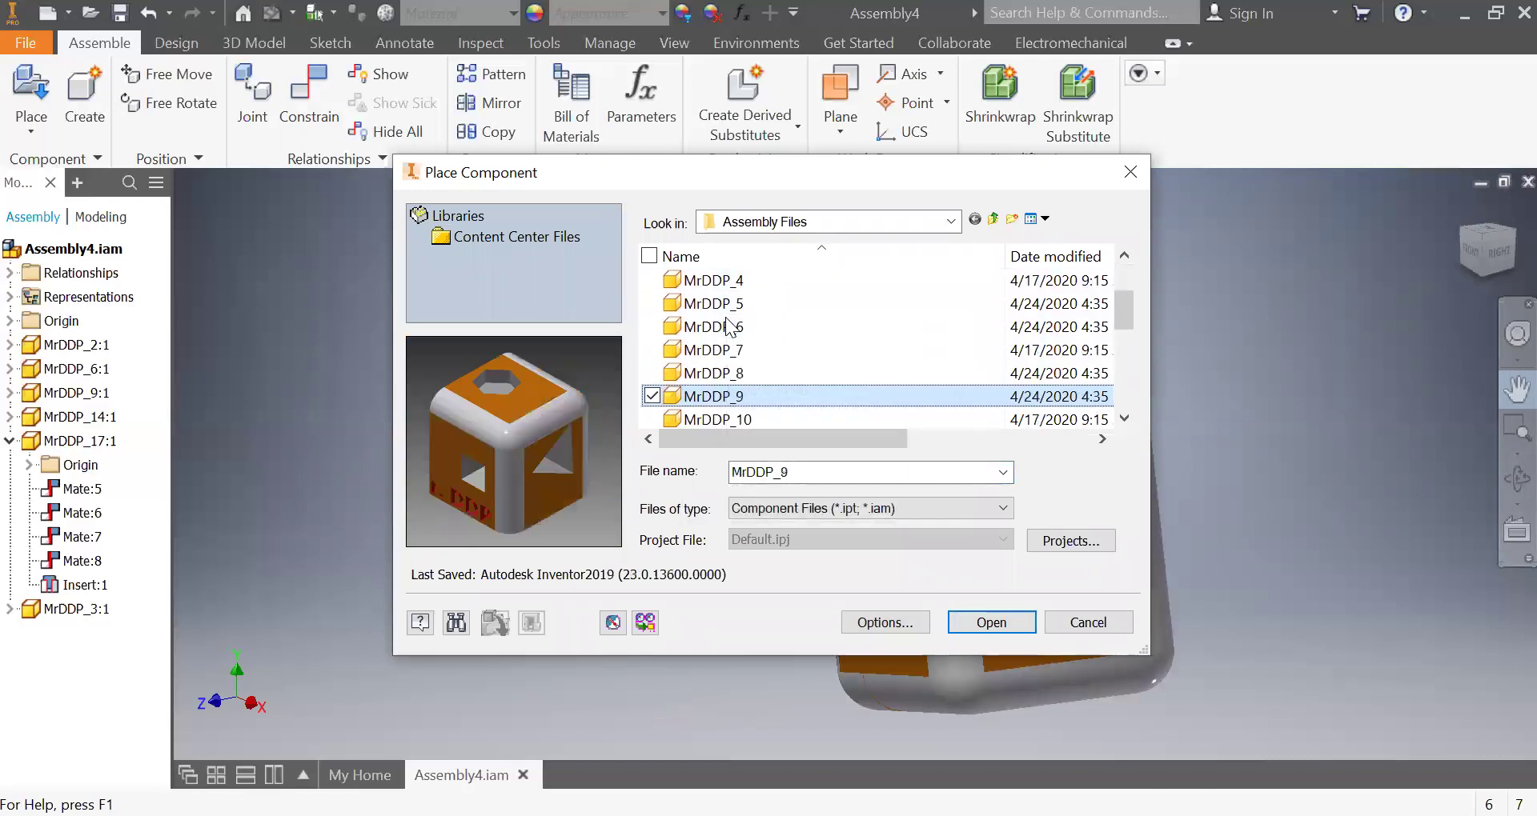
pyautogui.press('Down')
pyautogui.press('Down')
pyautogui.press('Down')
pyautogui.press('Down')
pyautogui.press('Down')
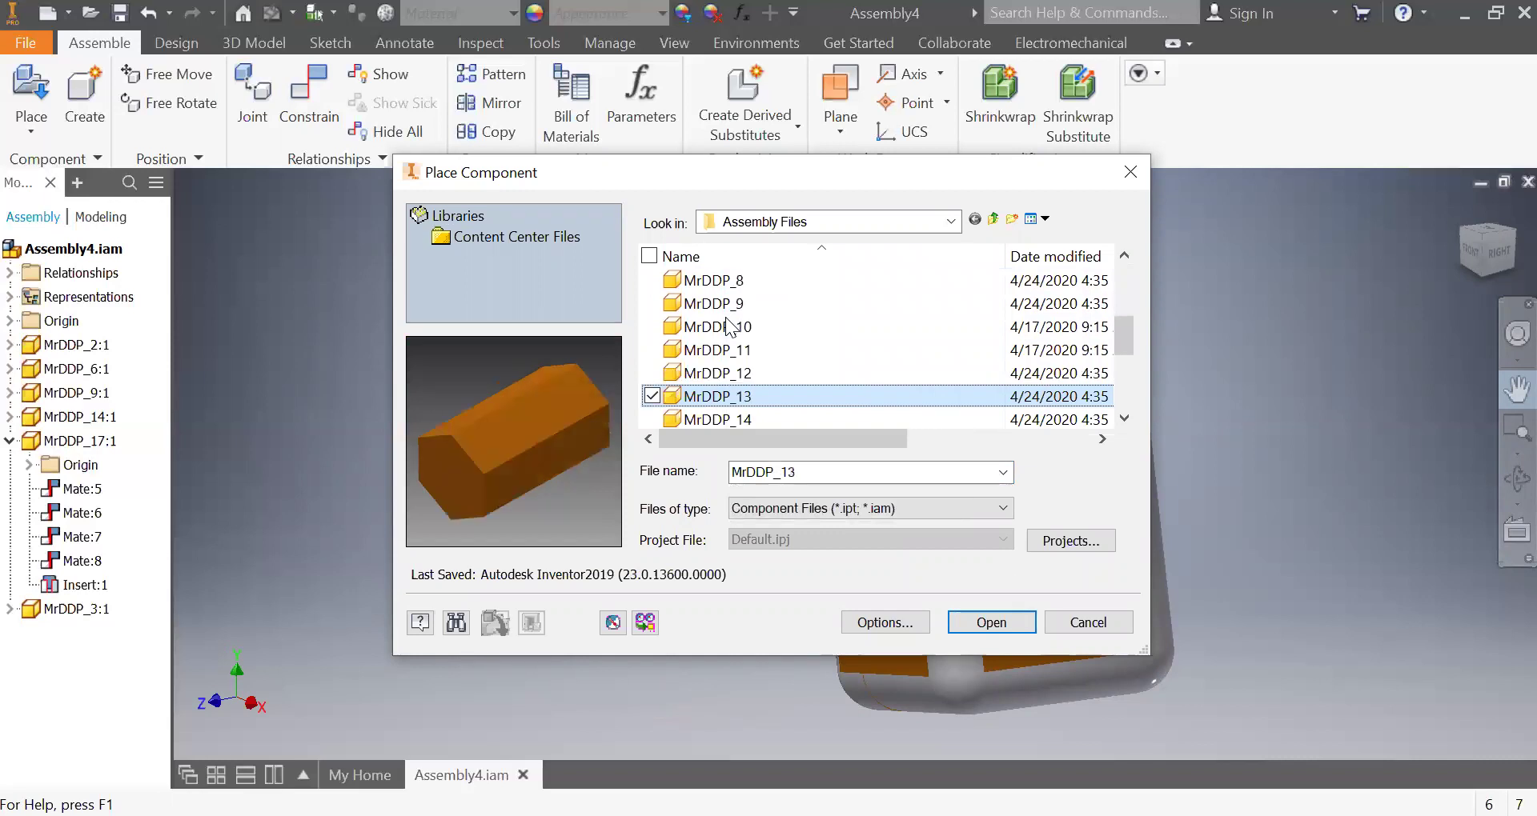
pyautogui.press('Down')
pyautogui.press('Down')
pyautogui.press('Down')
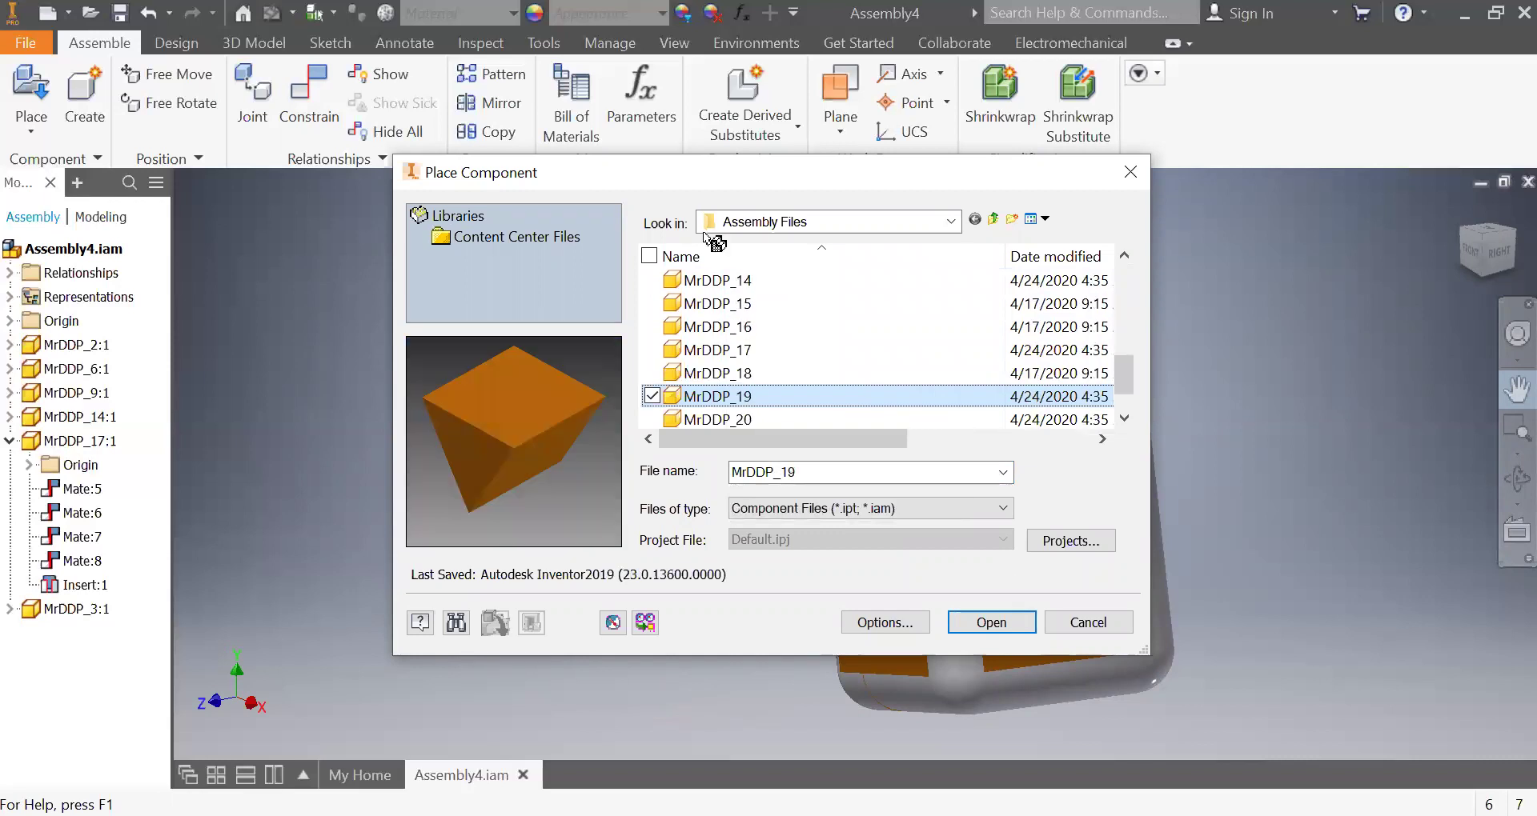
pyautogui.press('Return')
pyautogui.click(578, 421)
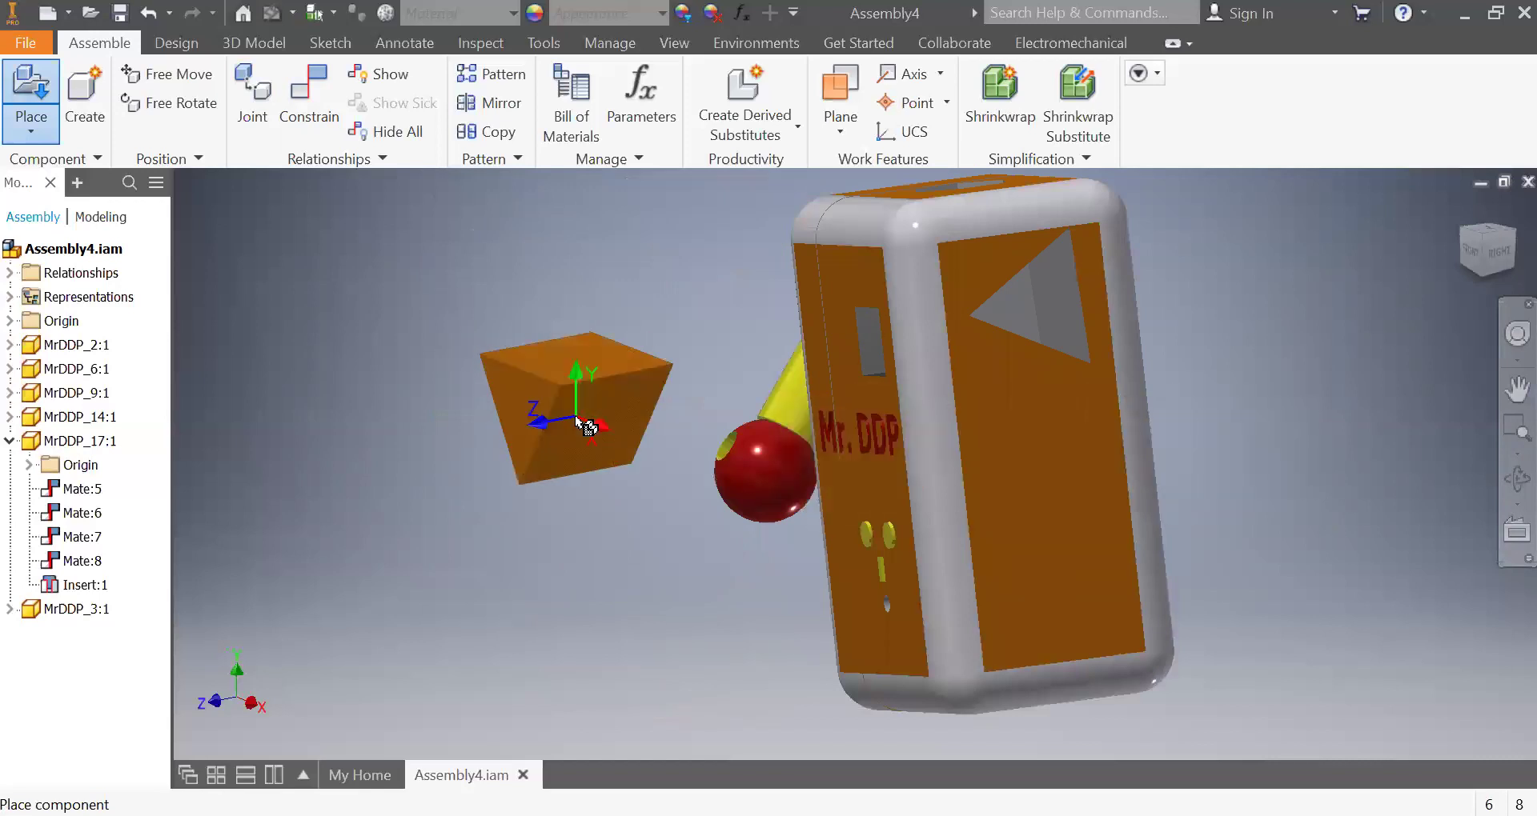
pyautogui.rightClick(450, 279)
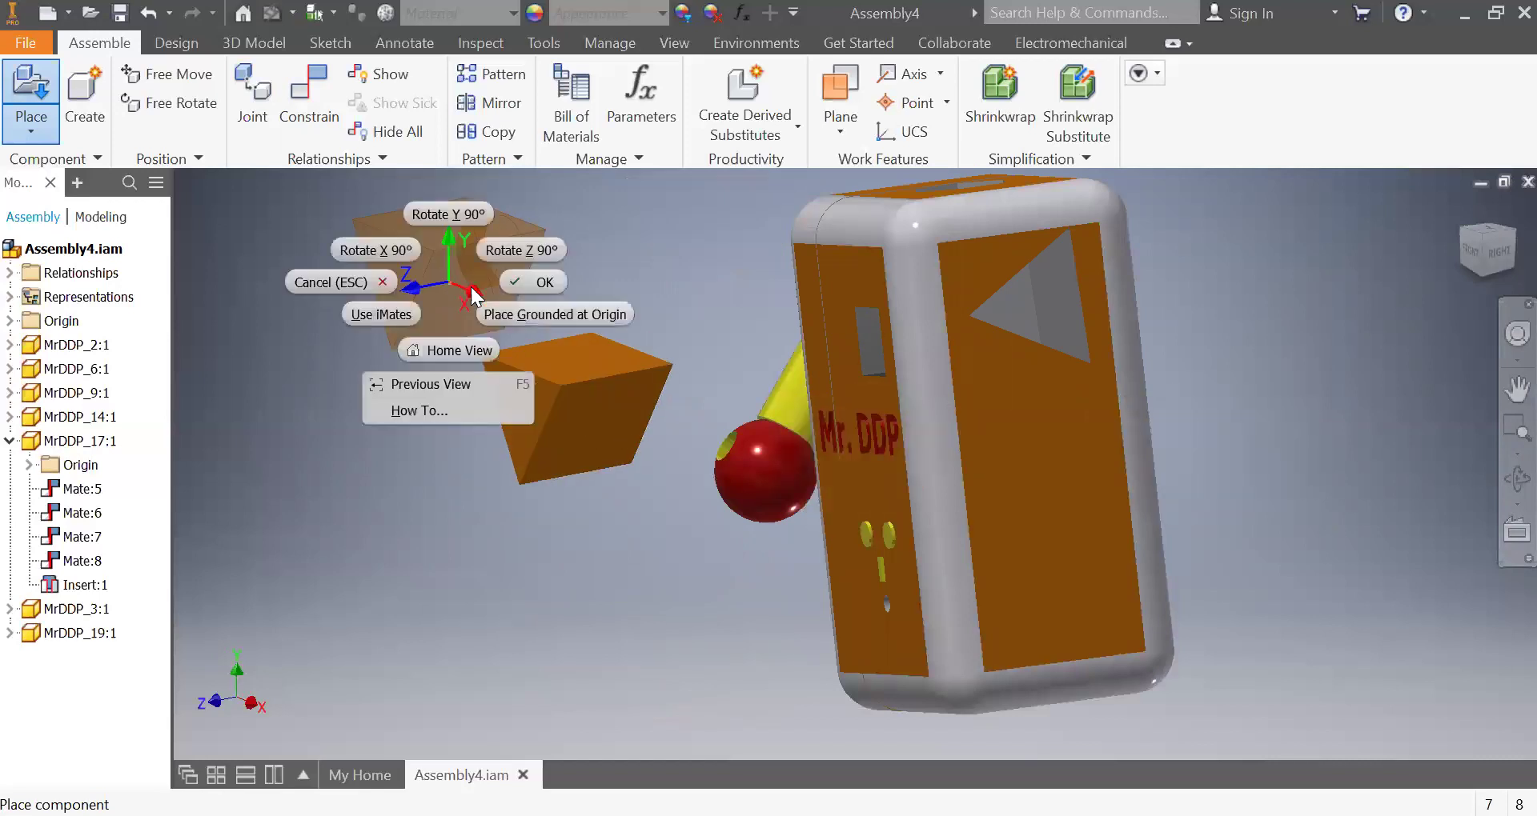
pyautogui.click(542, 280)
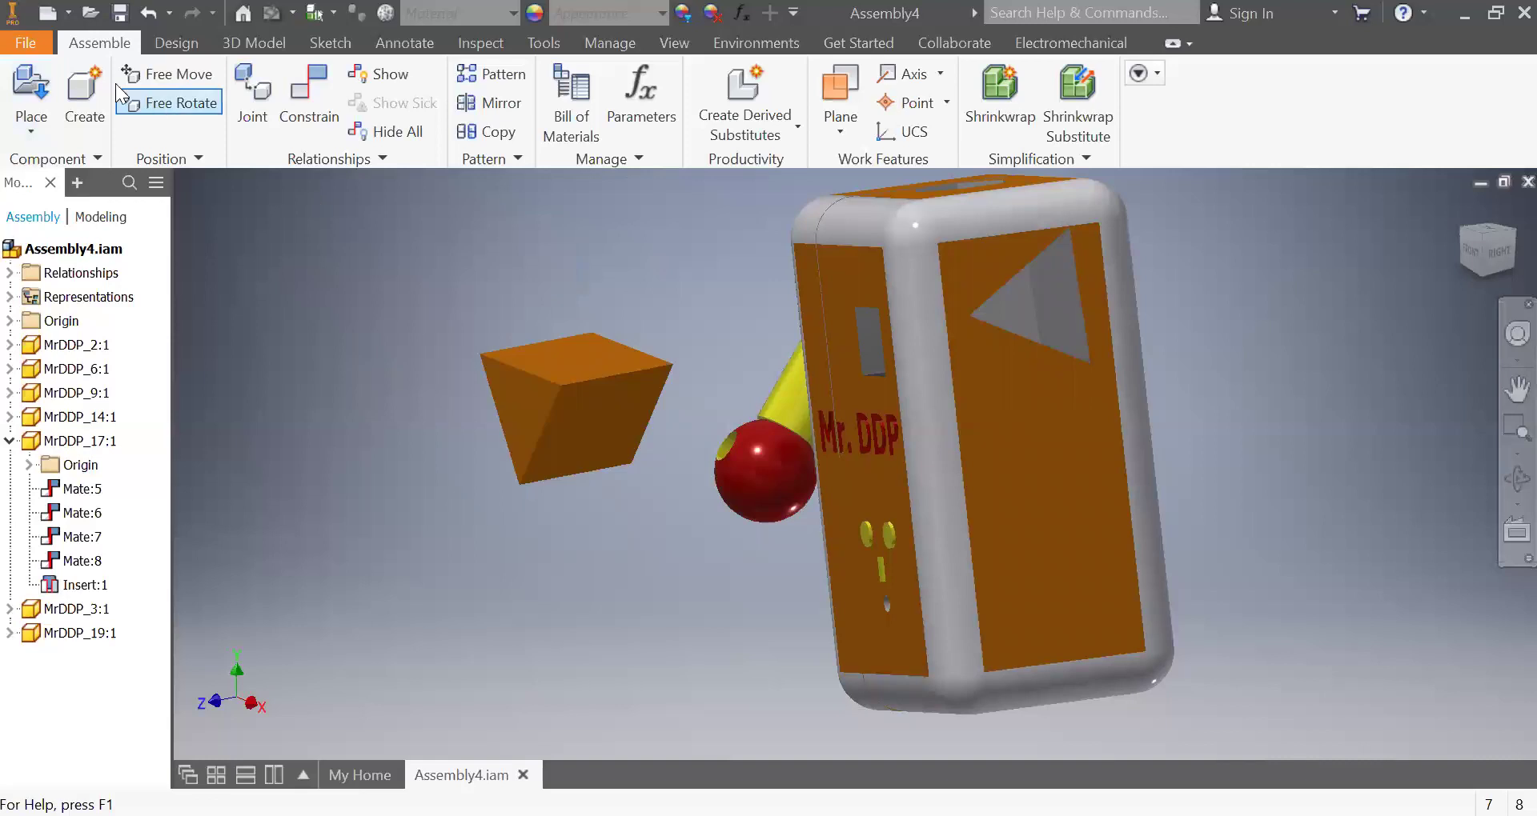
# - Free Rotate the MrDDP_19 prism until its triangular face matches the orientation of the triangular hole in the body
pyautogui.click(190, 104)
pyautogui.click(572, 410)
pyautogui.moveTo(617, 396); pyautogui.dragTo(556, 458)
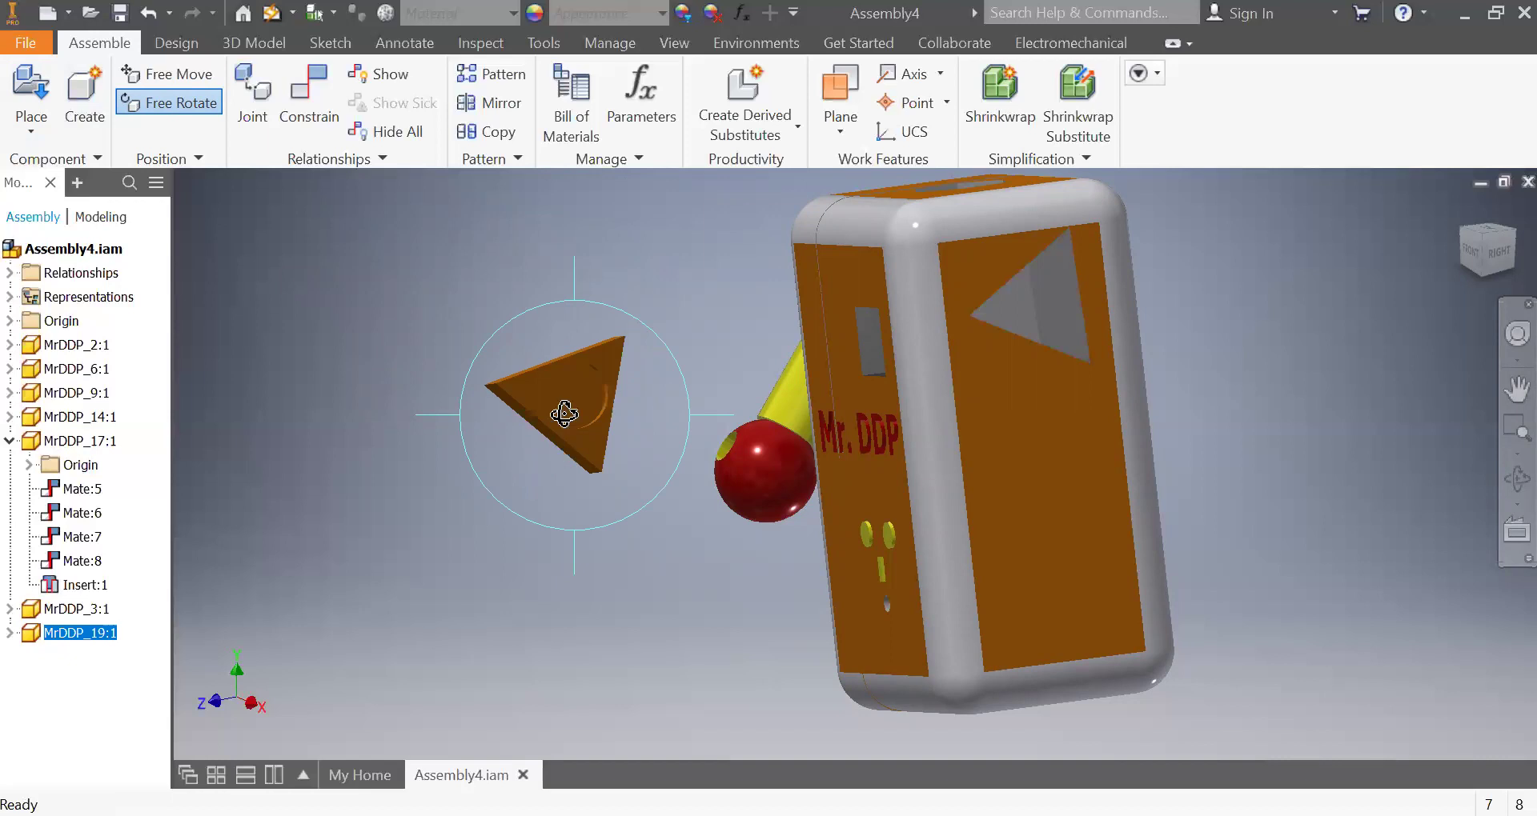
pyautogui.moveTo(452, 414); pyautogui.dragTo(446, 453)
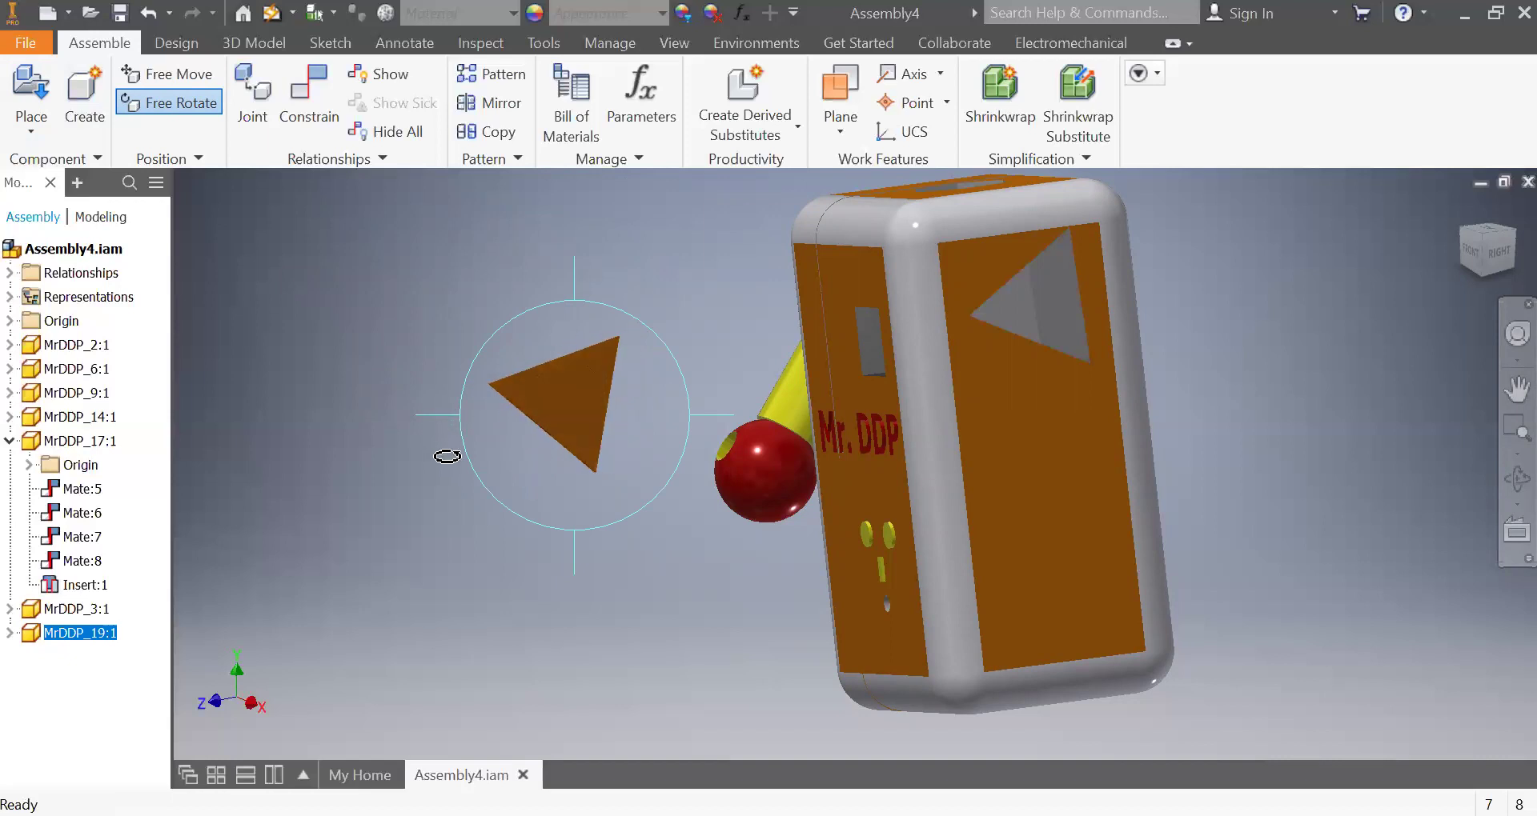
pyautogui.moveTo(569, 302); pyautogui.dragTo(584, 446)
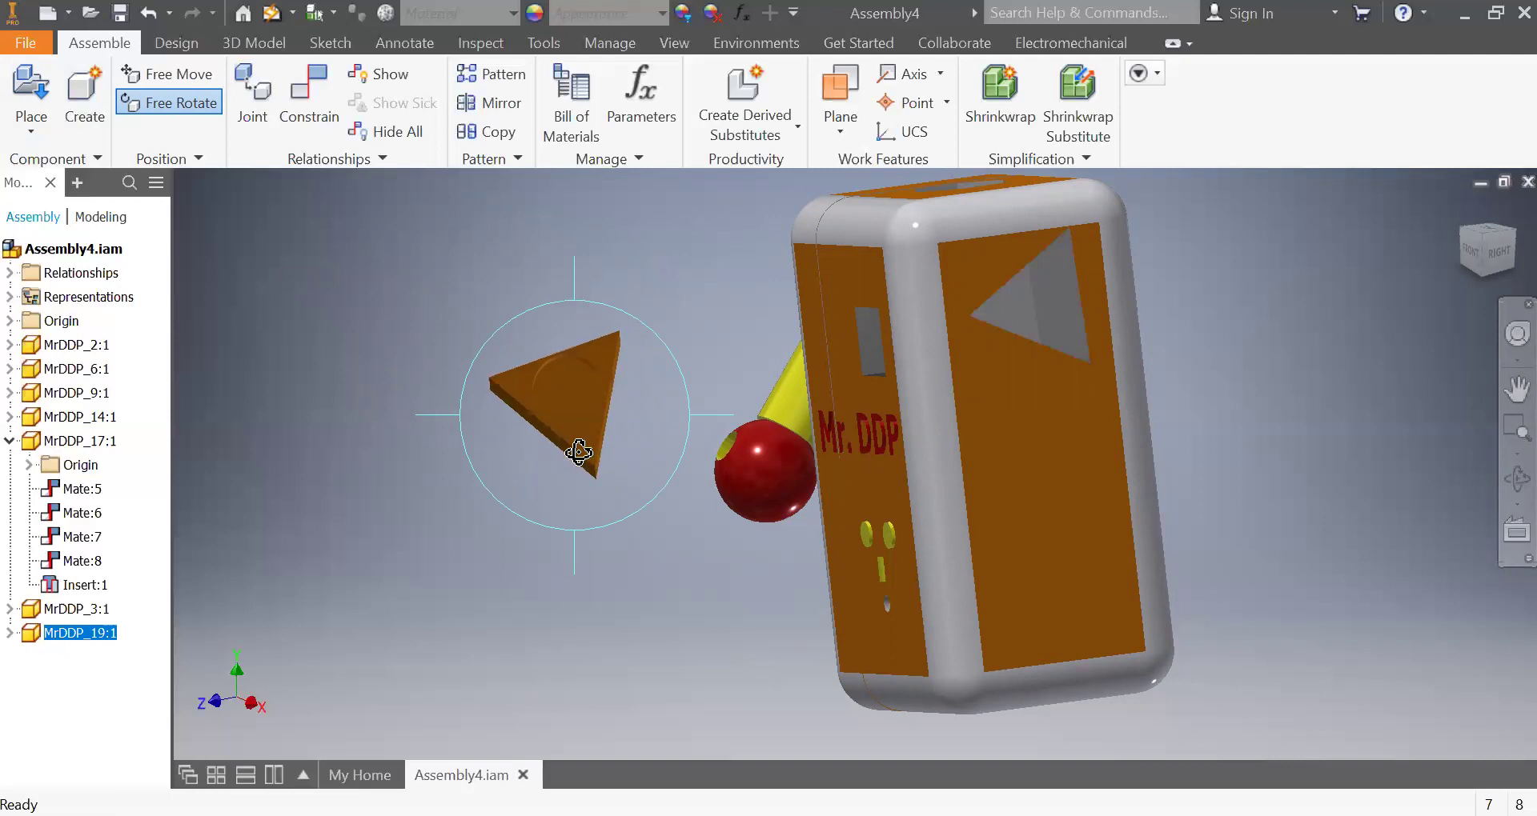
pyautogui.moveTo(741, 555); pyautogui.dragTo(748, 554)
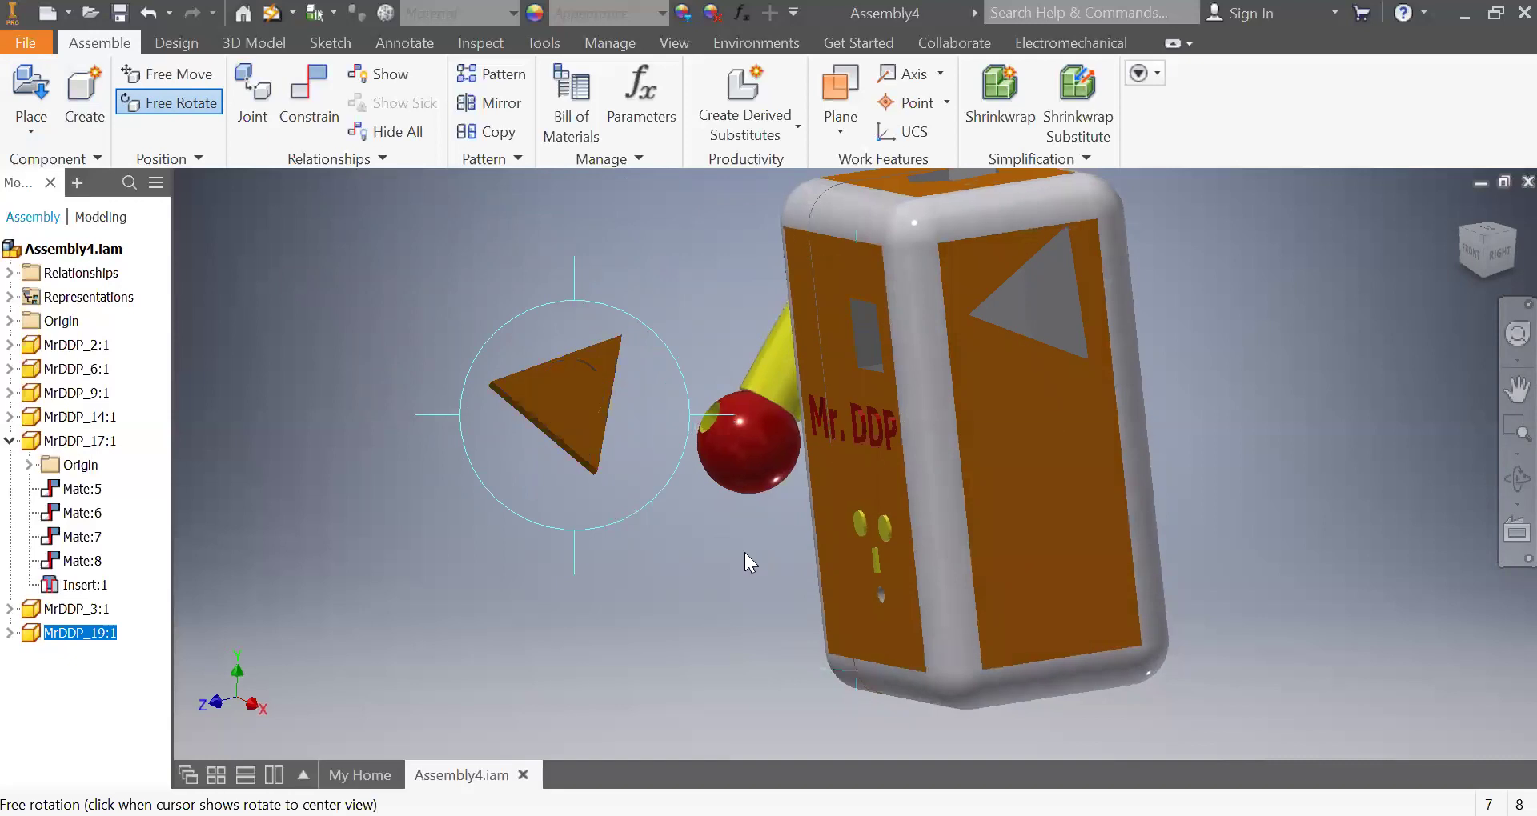
pyautogui.press('Escape')
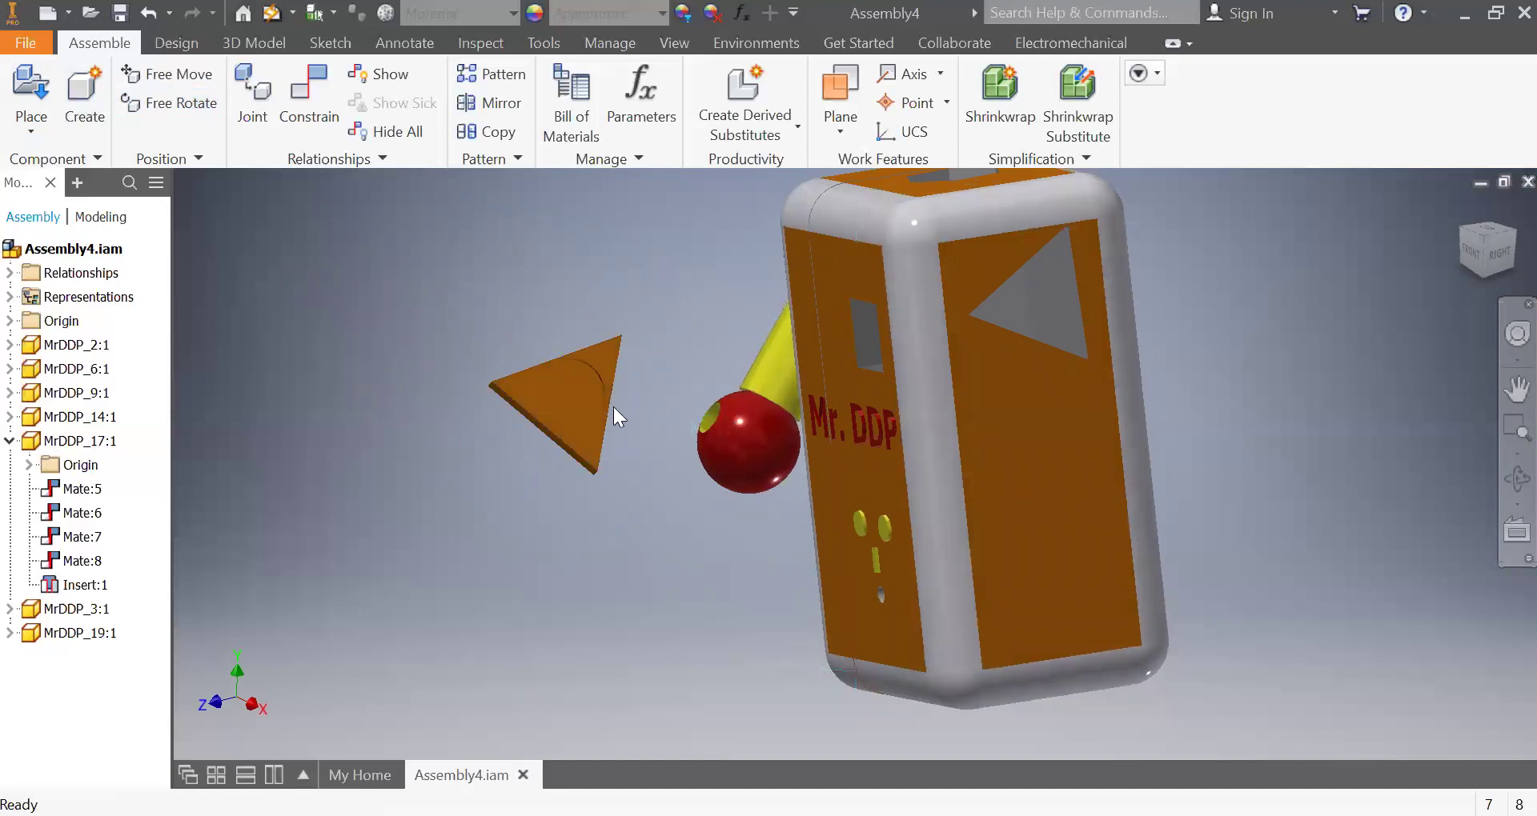
# - Mate the prism's rectangular side face to the matching inner wall of the body's triangular hole with a 0.000 in offset
pyautogui.click(319, 126)
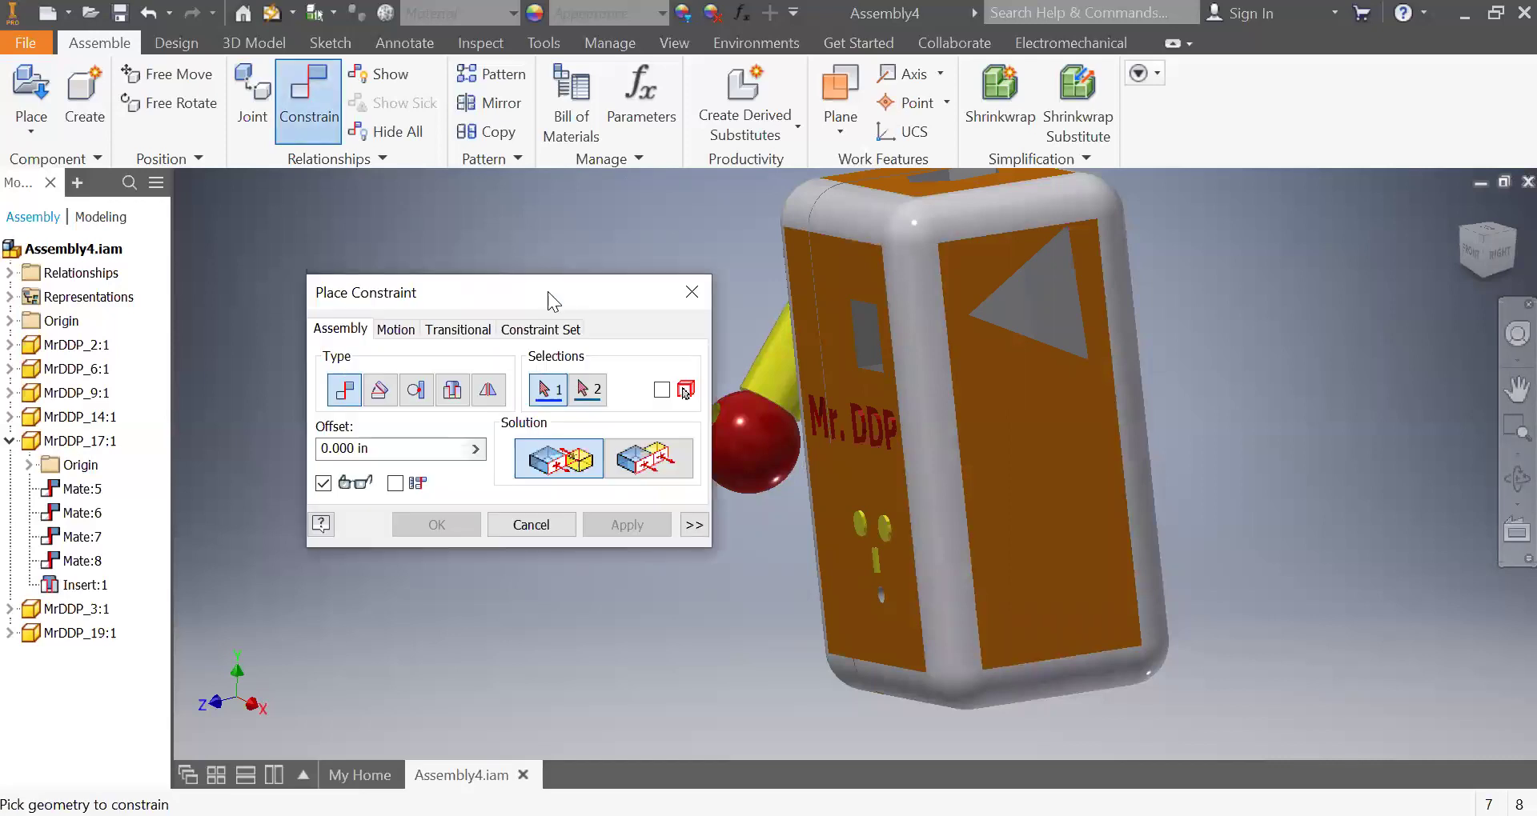
pyautogui.moveTo(548, 291); pyautogui.dragTo(1370, 458)
pyautogui.press('F4')
pyautogui.moveTo(860, 471); pyautogui.dragTo(801, 473)
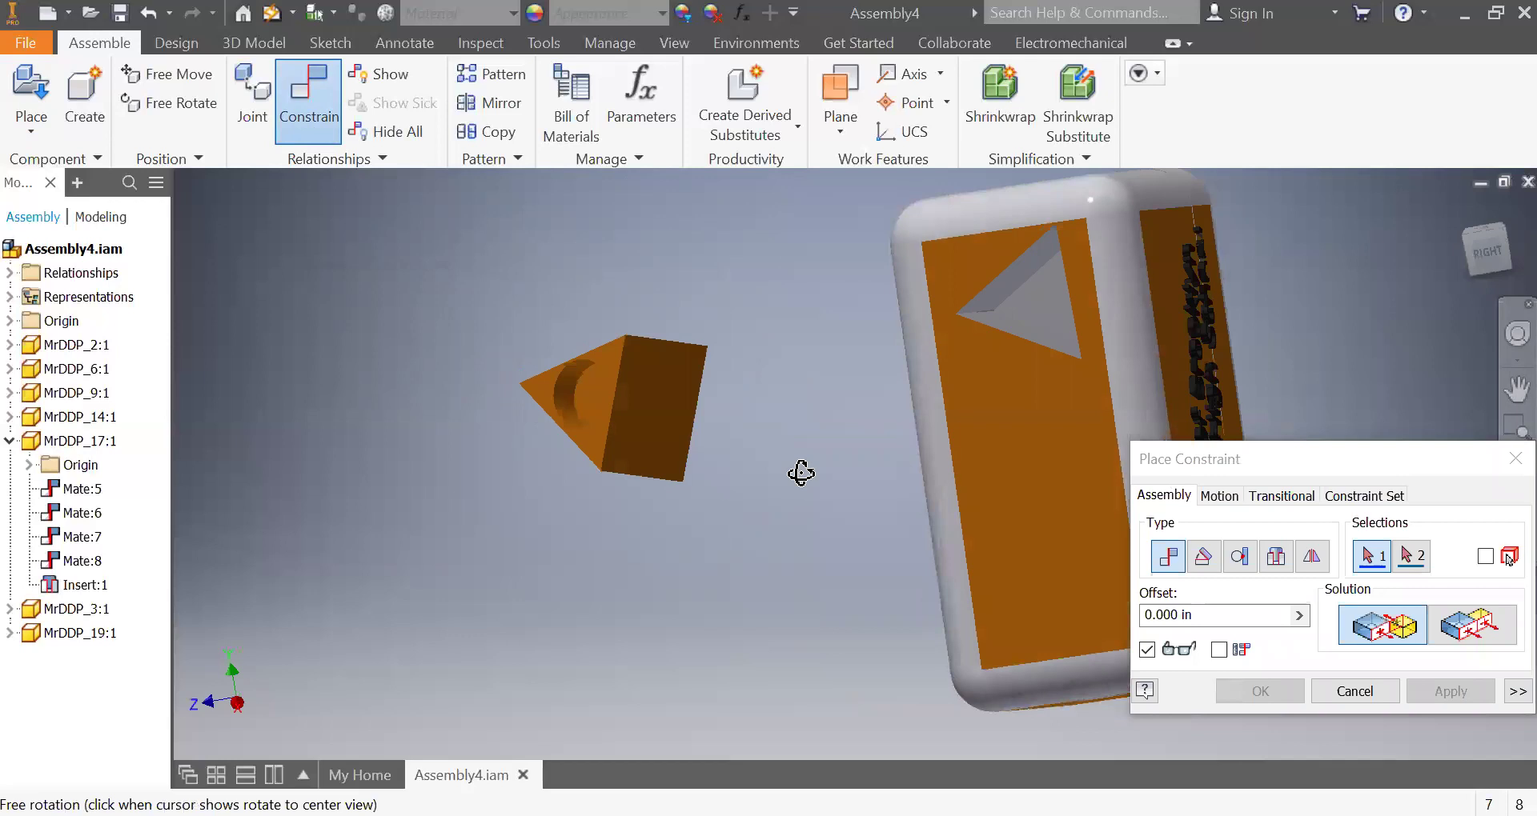
pyautogui.click(638, 422)
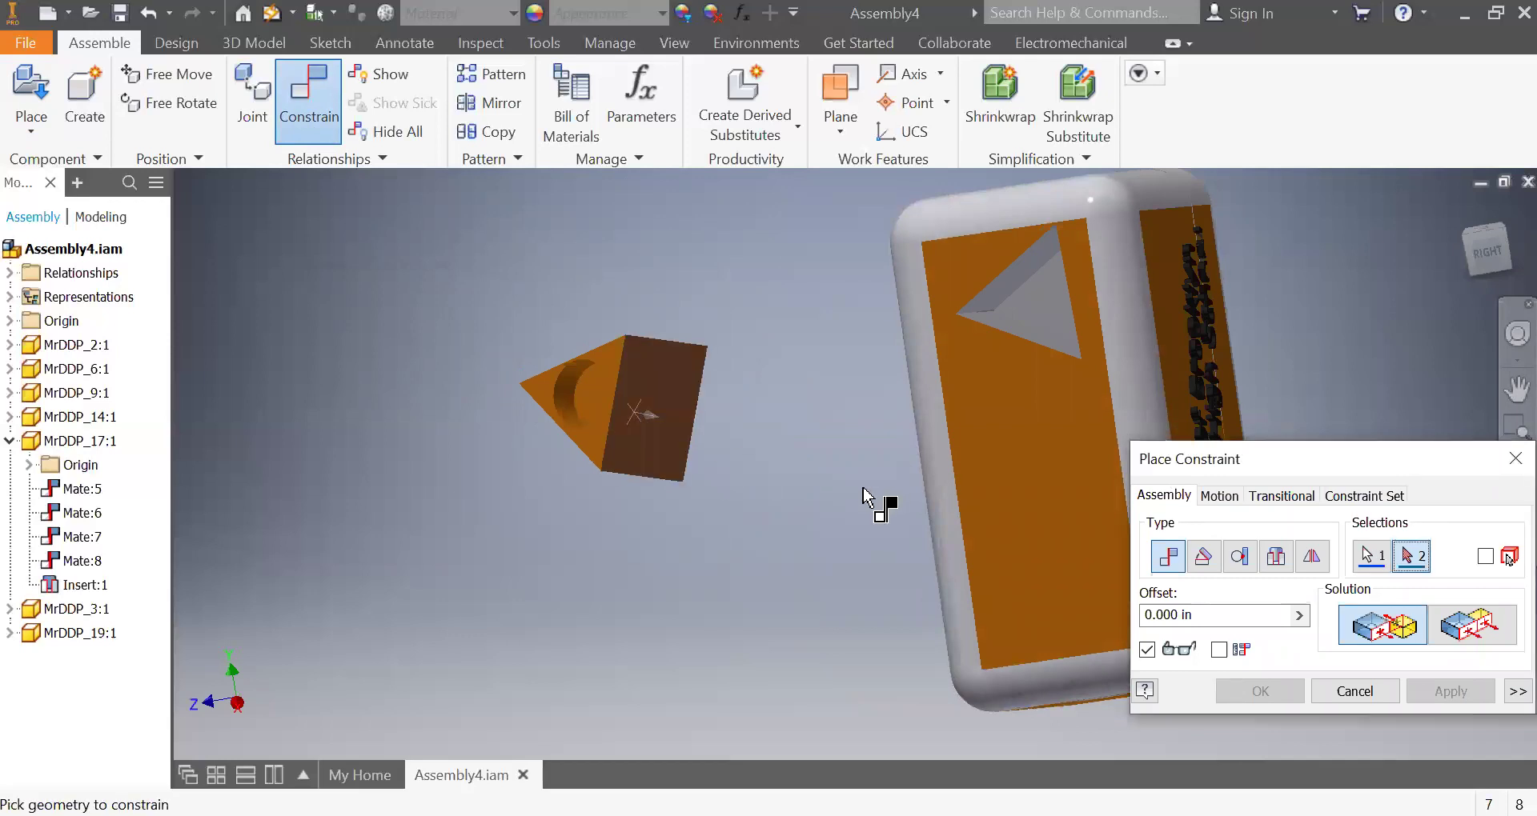
pyautogui.press('F4')
pyautogui.moveTo(1049, 515); pyautogui.dragTo(1051, 514)
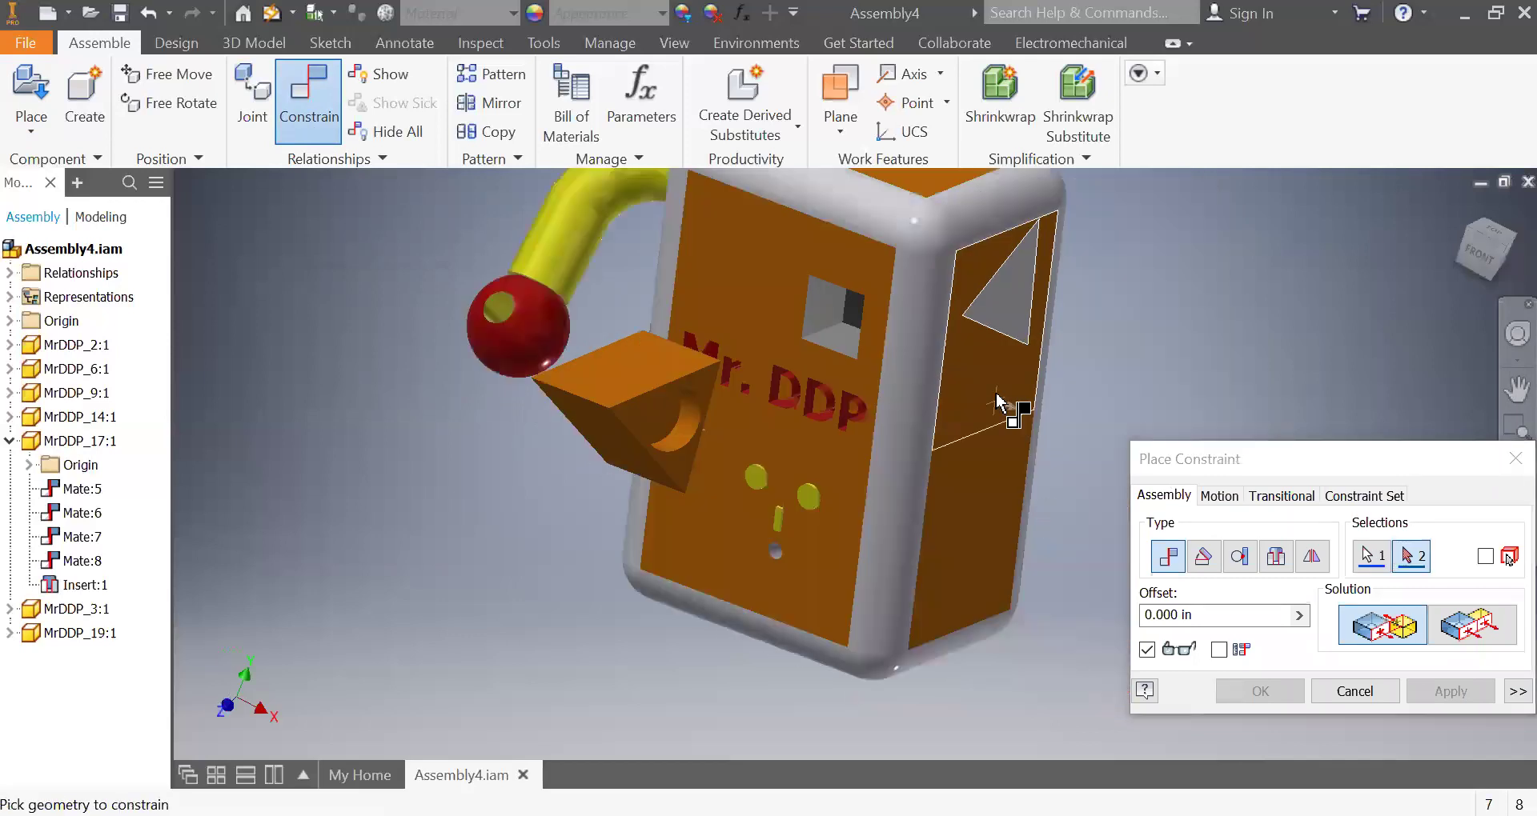
pyautogui.click(1007, 314)
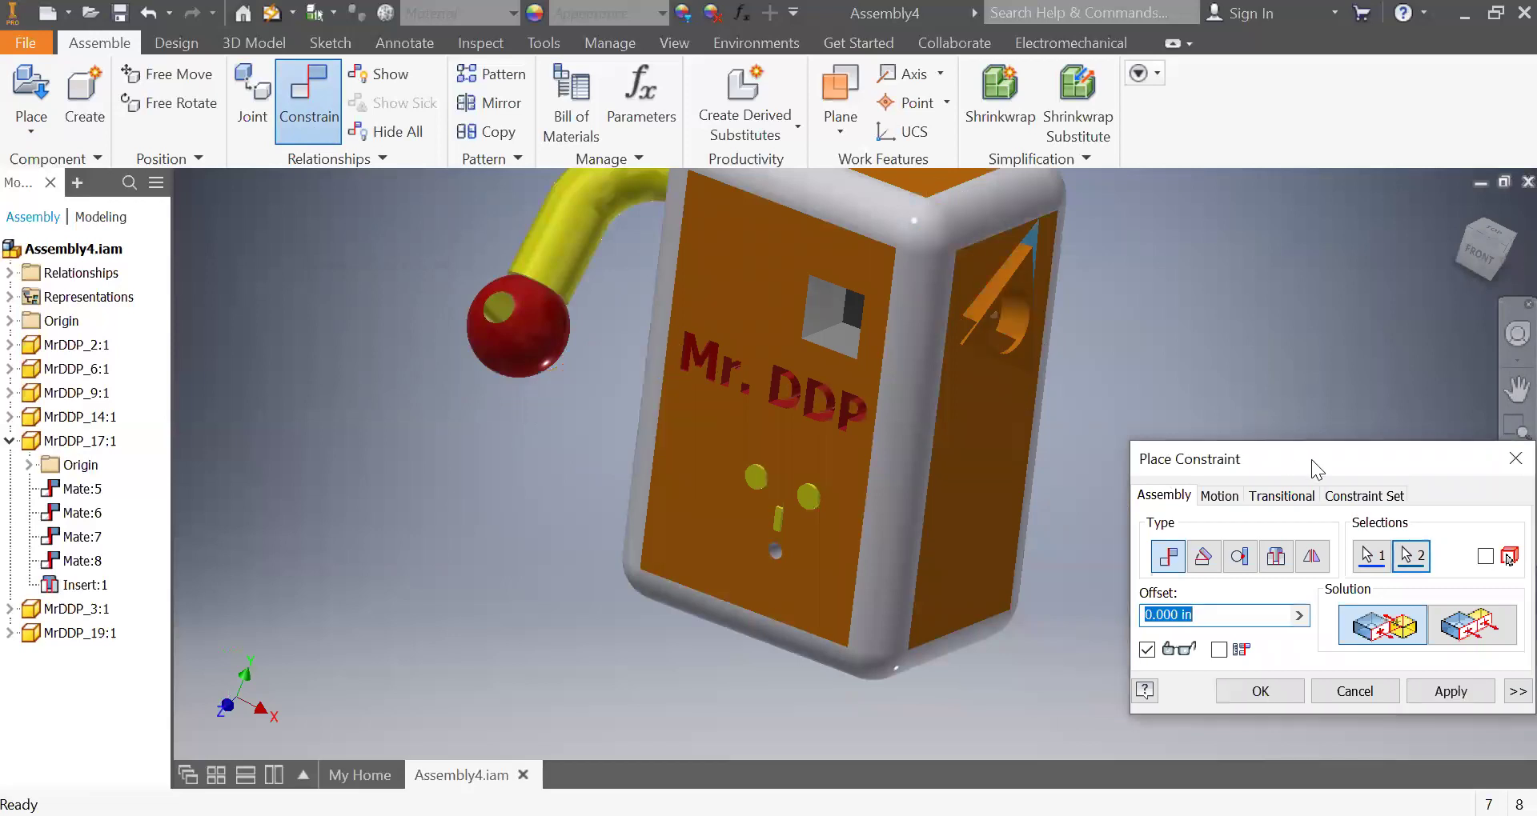
pyautogui.moveTo(1311, 460); pyautogui.dragTo(1227, 444)
pyautogui.click(1370, 675)
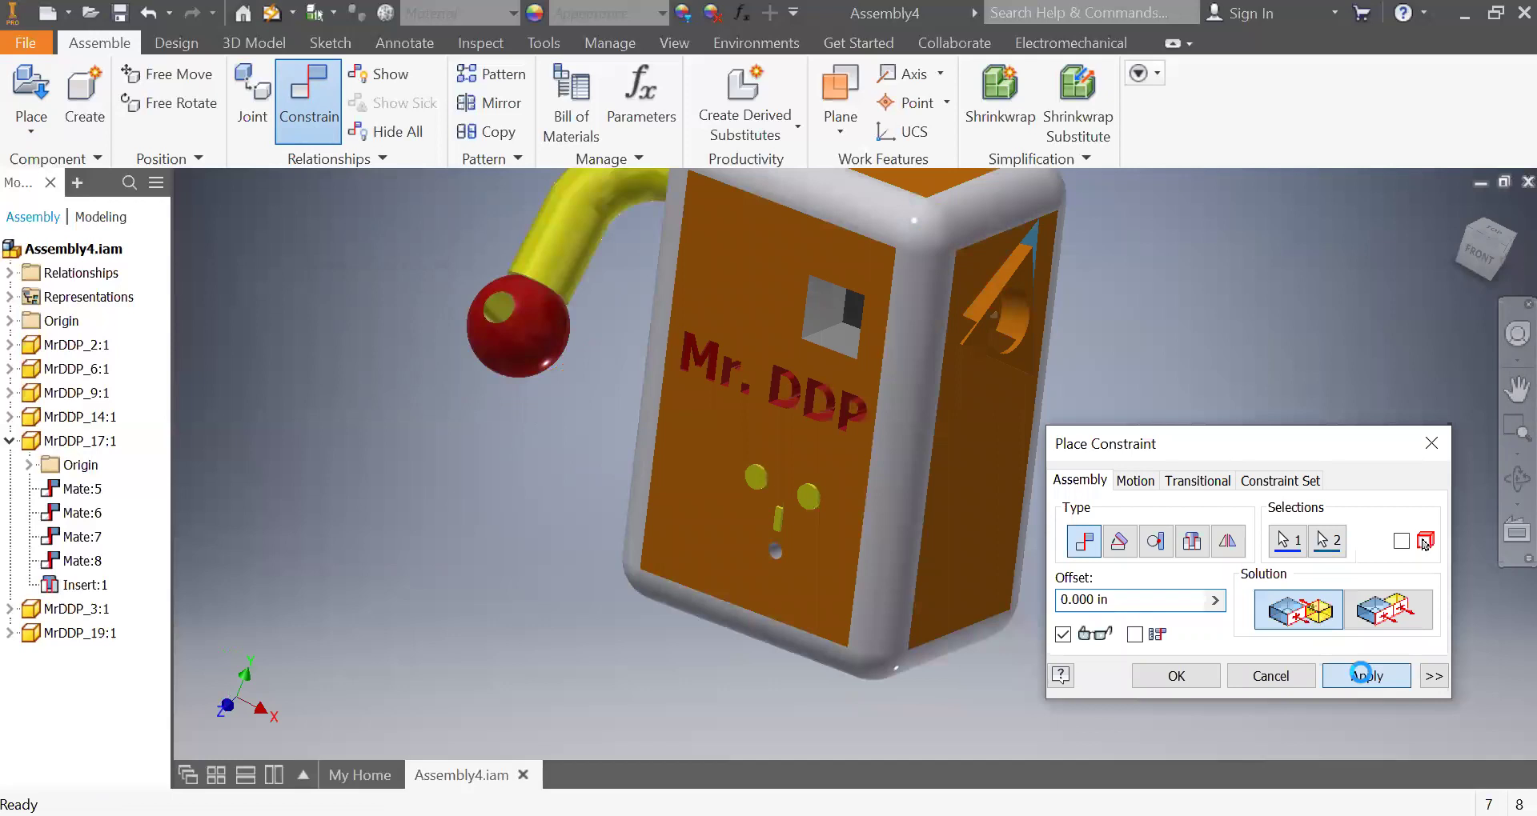
pyautogui.click(1432, 442)
# - Move the MrDDP_19 prism out of the triangular hole, clear of the body, and list its constraints in the model tree
pyautogui.moveTo(1153, 365); pyautogui.dragTo(1266, 440)
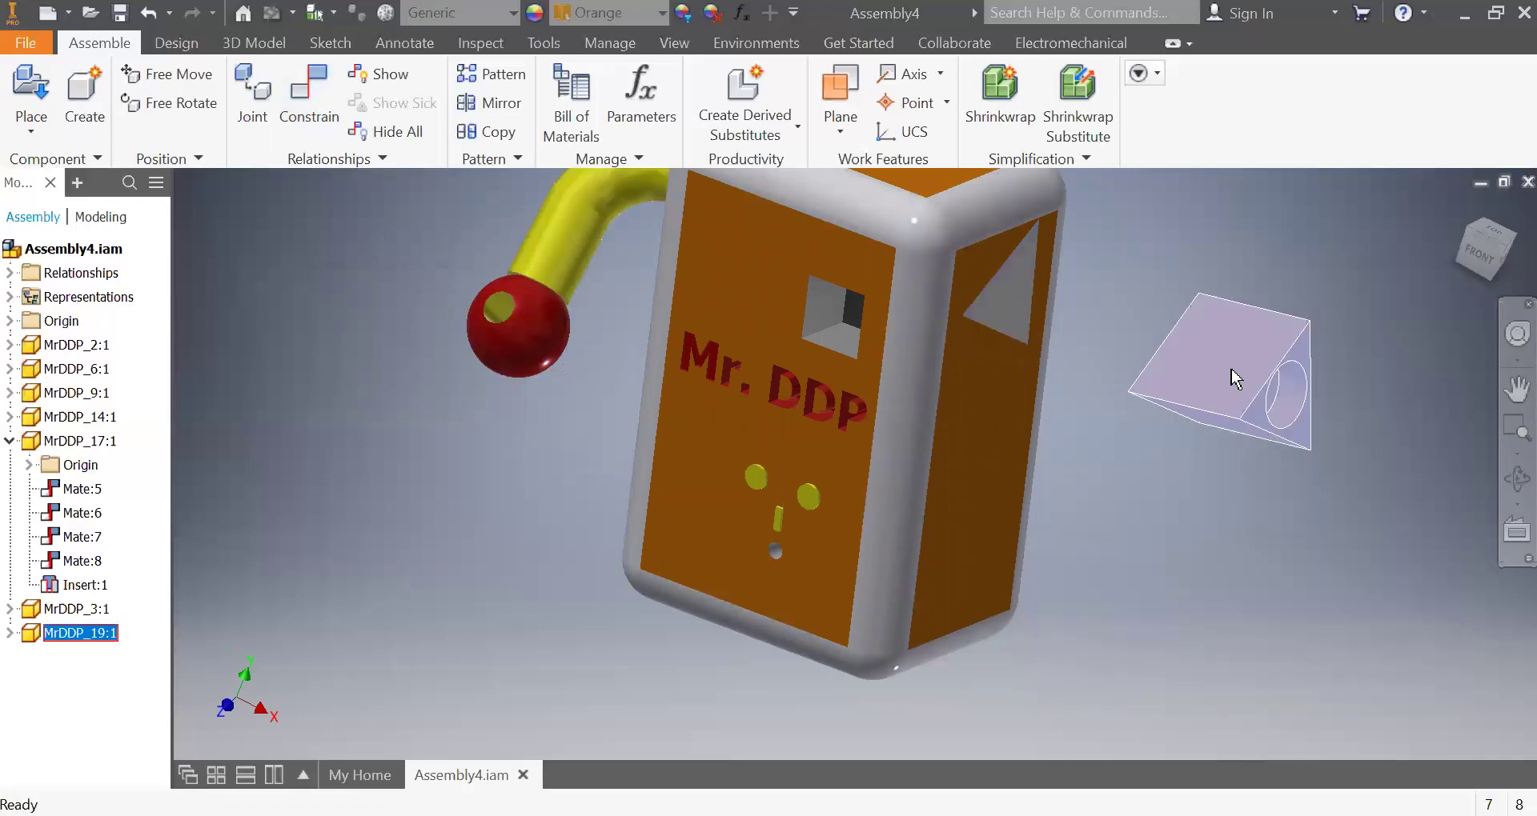
pyautogui.click(15, 635)
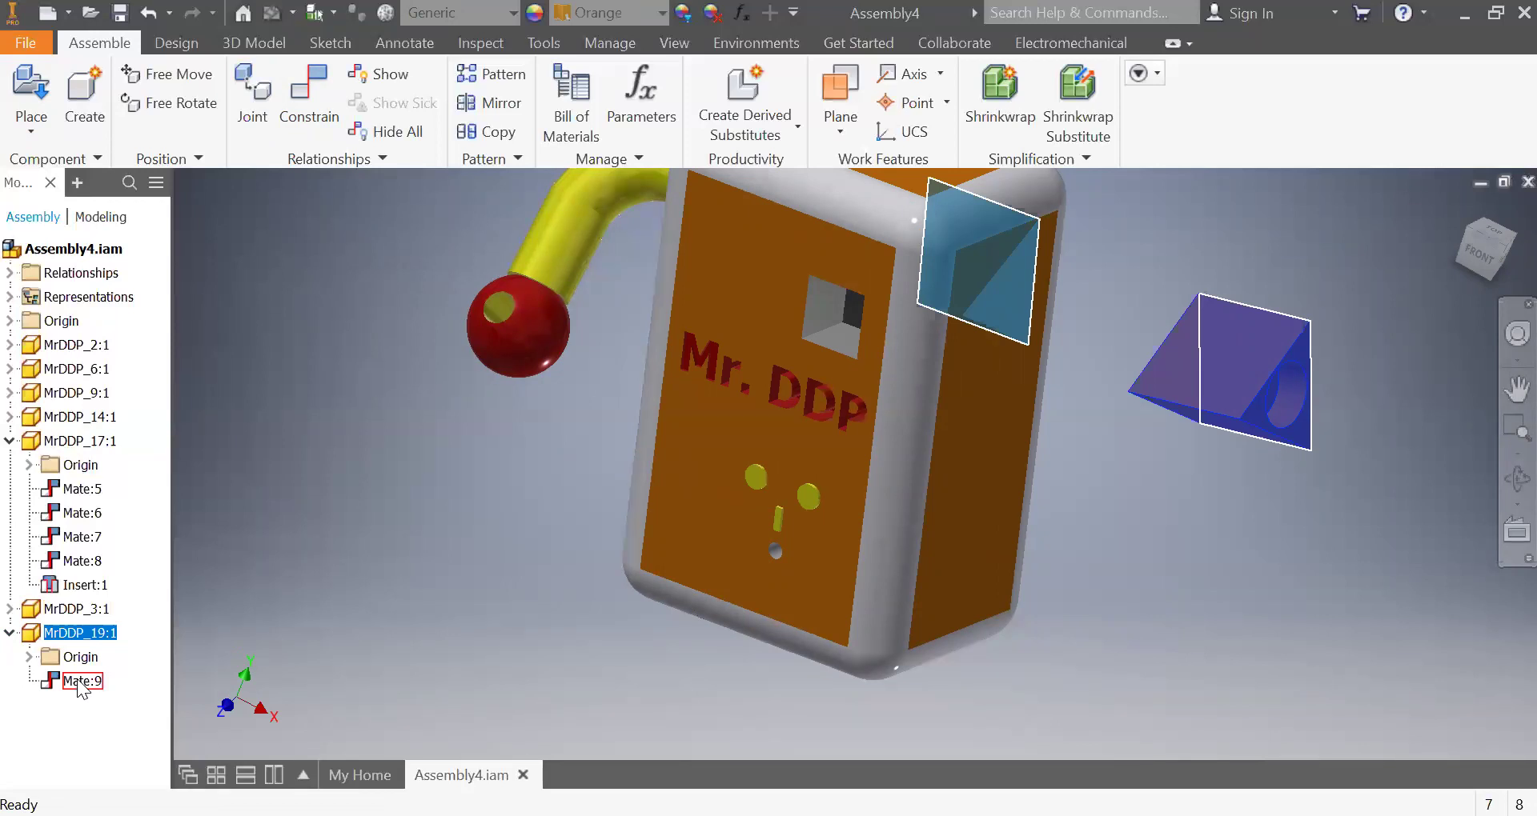
# - Mate a second rectangular side face of the MrDDP_19 prism to its matching inner wall of the triangular hole with a 0.000 in offset
pyautogui.press('F4')
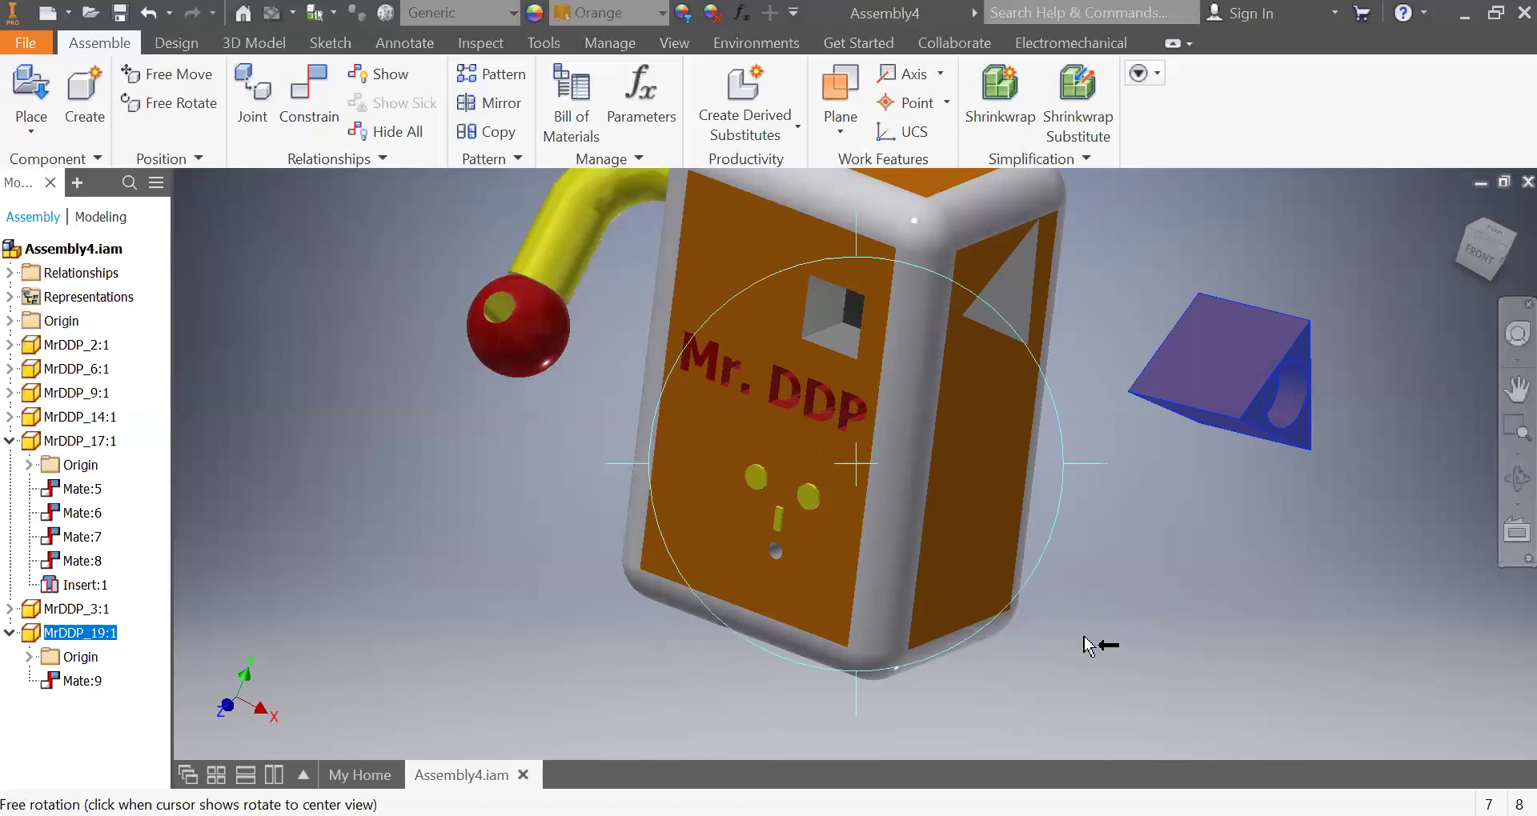
pyautogui.moveTo(864, 539); pyautogui.dragTo(712, 399)
pyautogui.press('Escape')
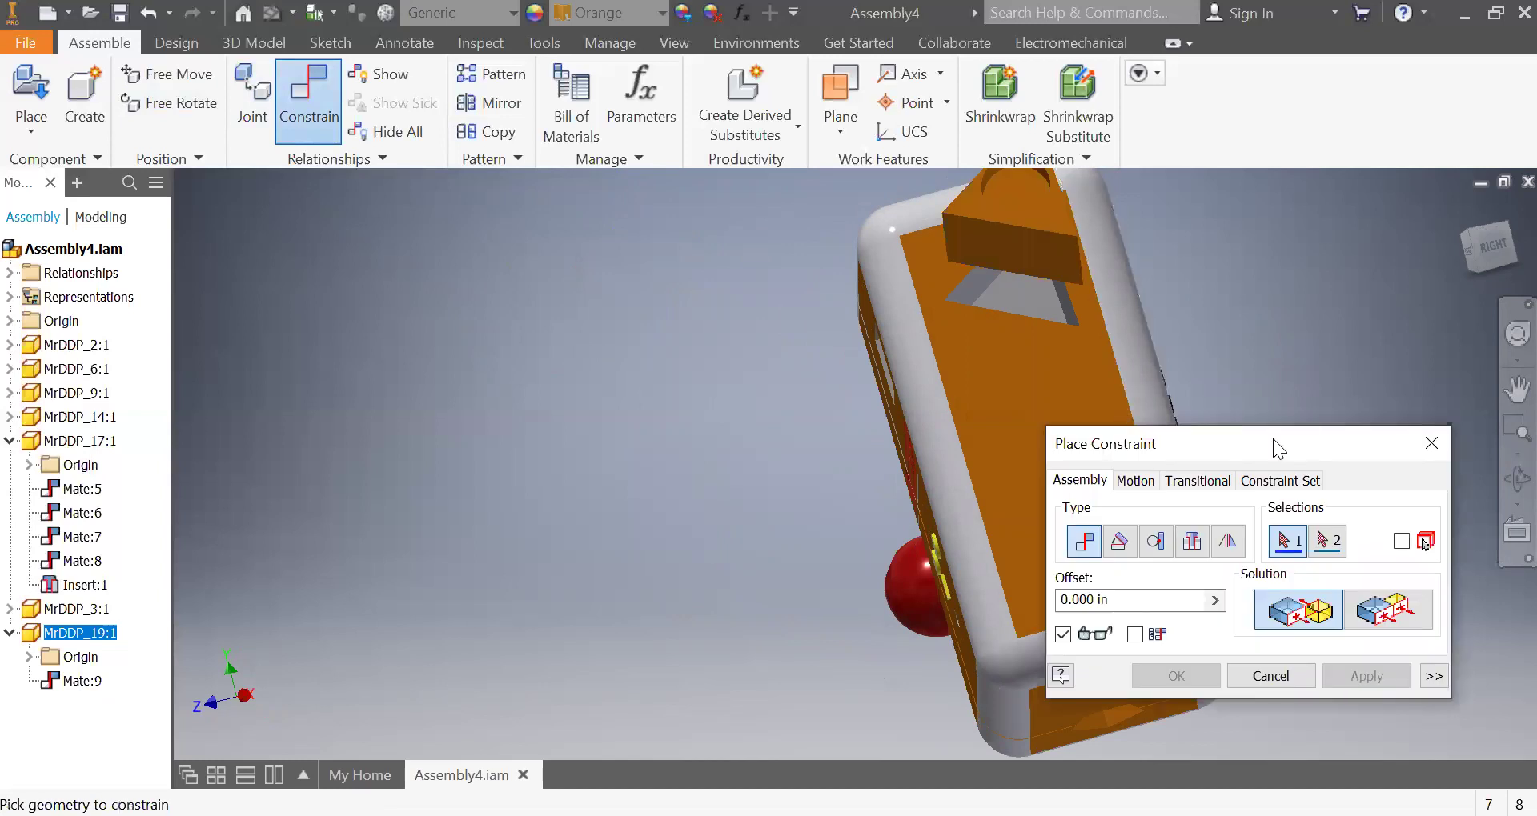
pyautogui.moveTo(1273, 439); pyautogui.dragTo(561, 273)
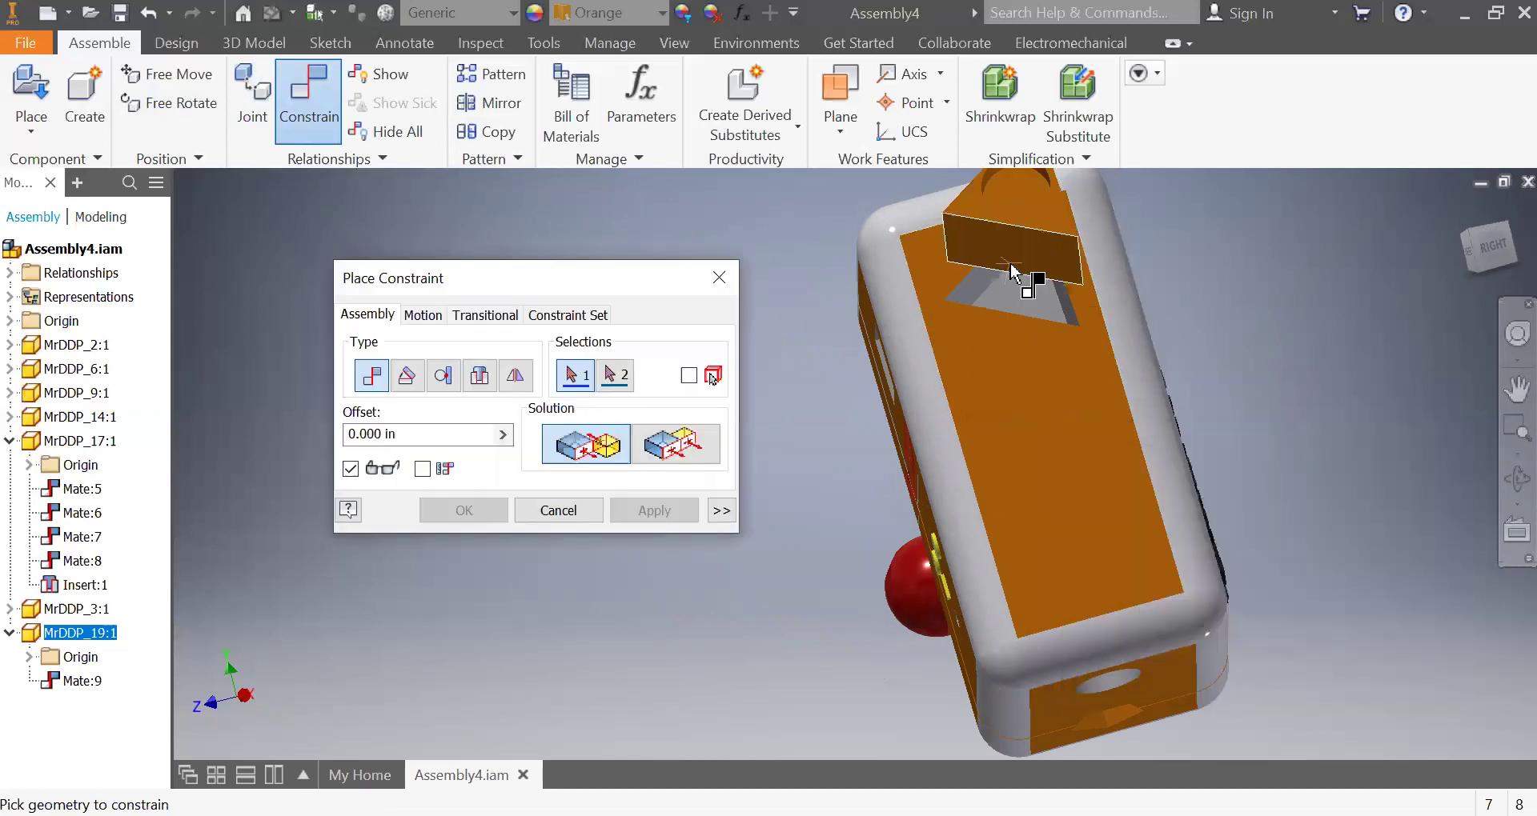
pyautogui.click(1027, 322)
pyautogui.press('F4')
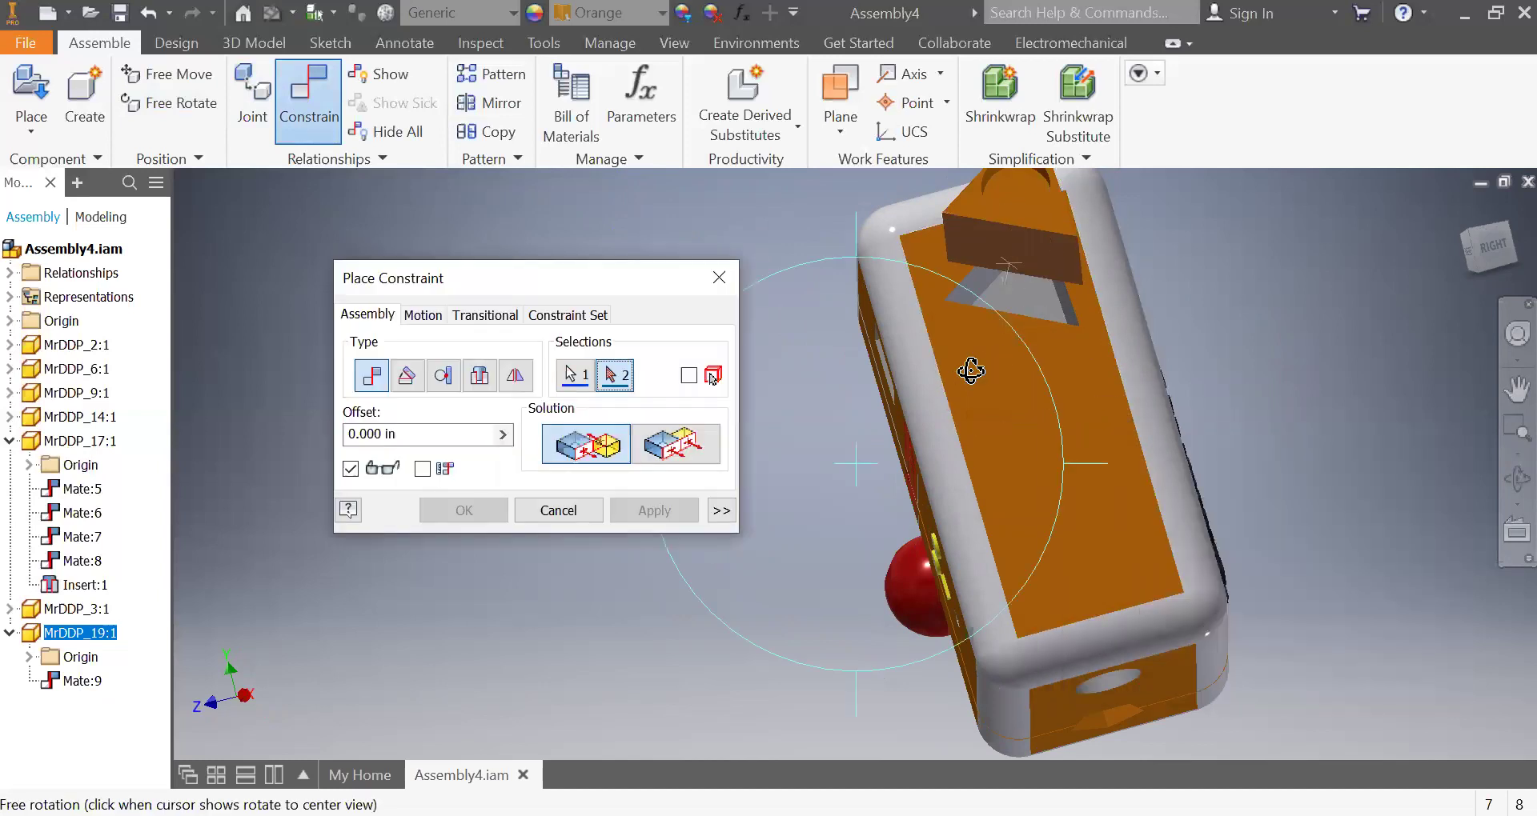
pyautogui.moveTo(971, 370); pyautogui.dragTo(926, 480)
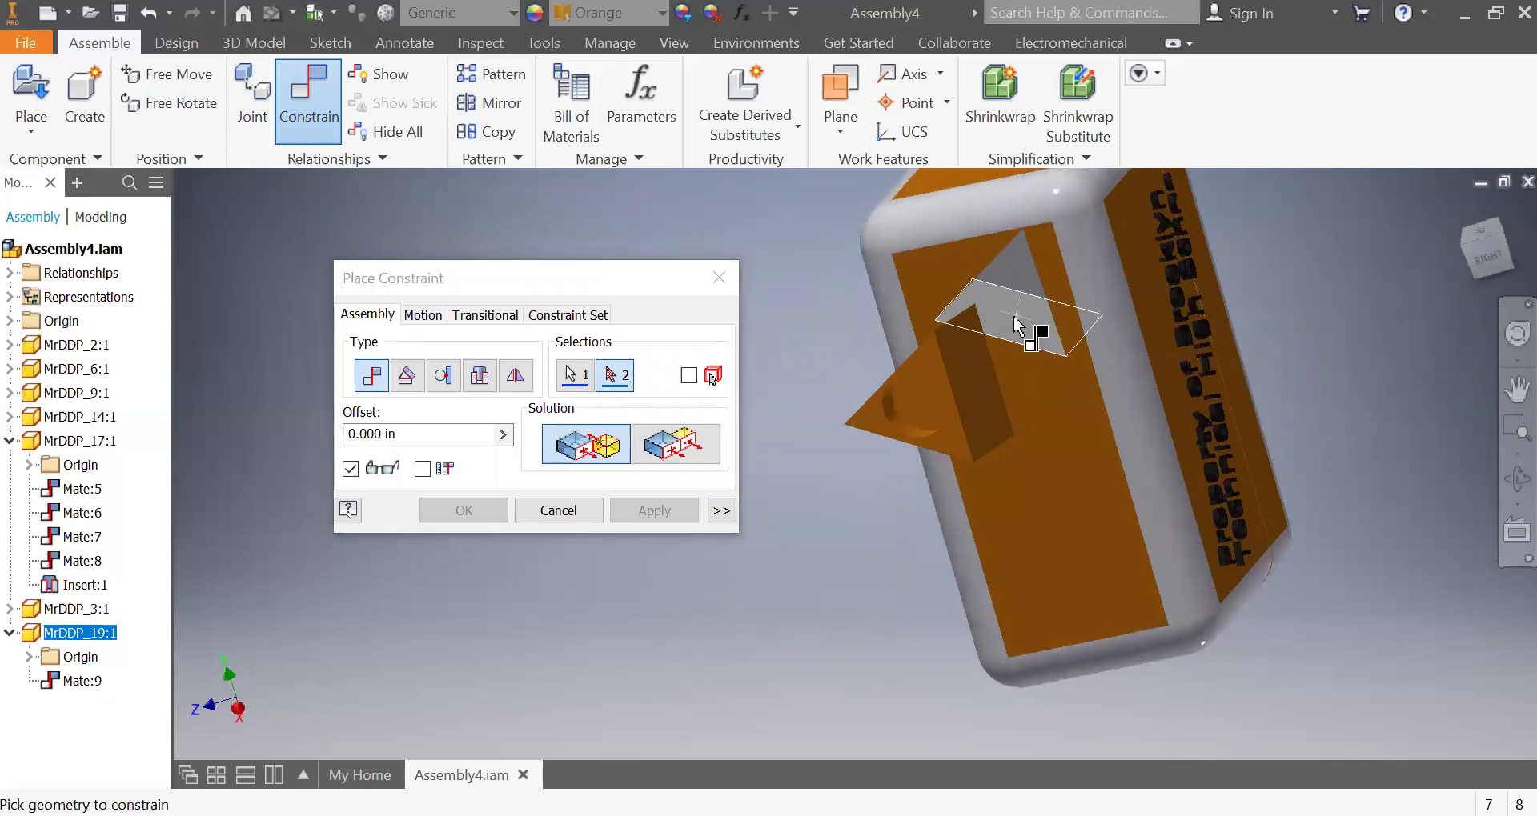
pyautogui.click(1035, 383)
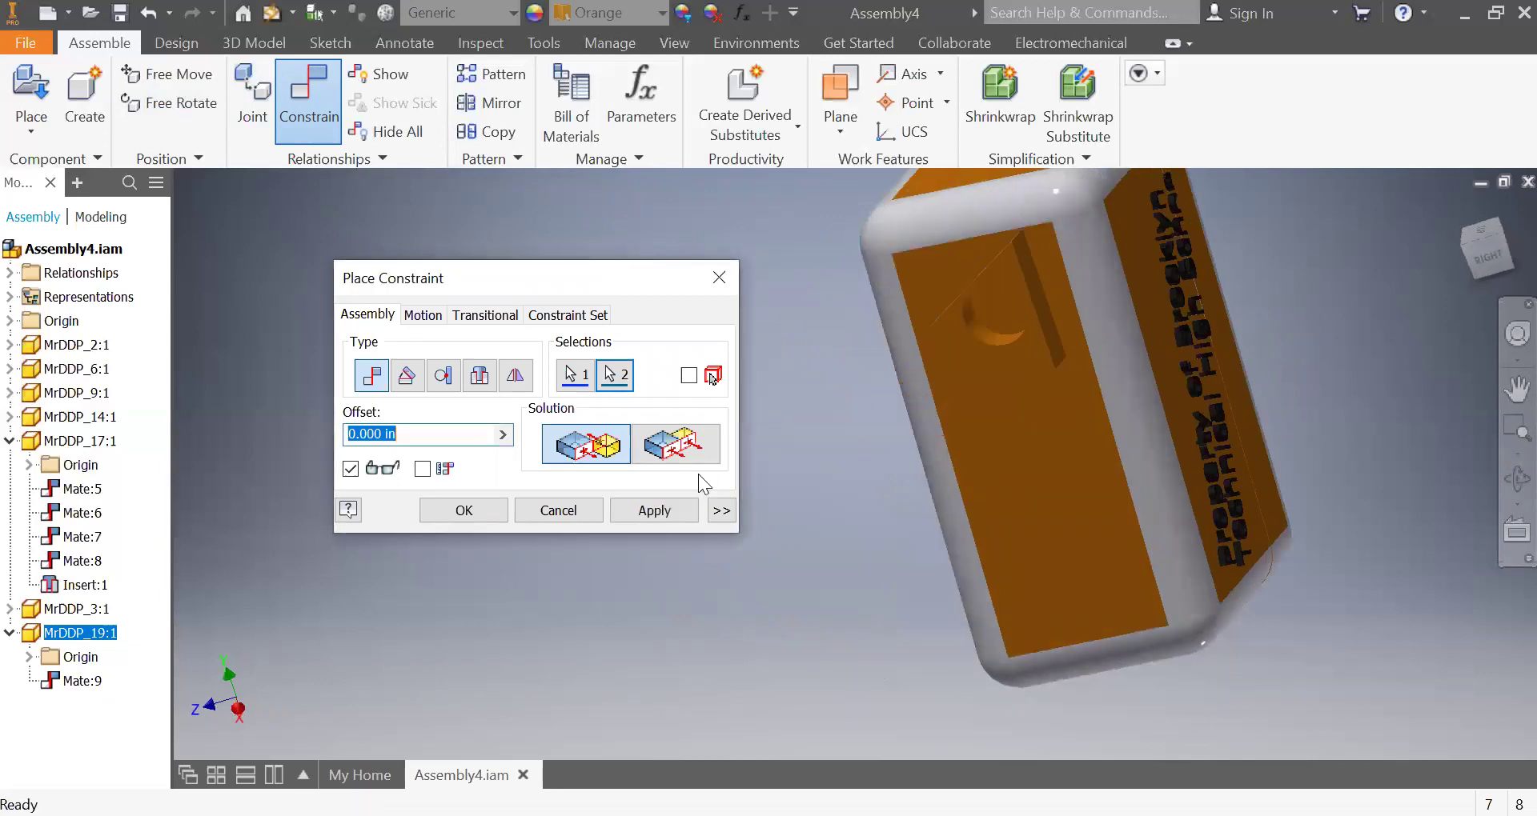
pyautogui.click(641, 506)
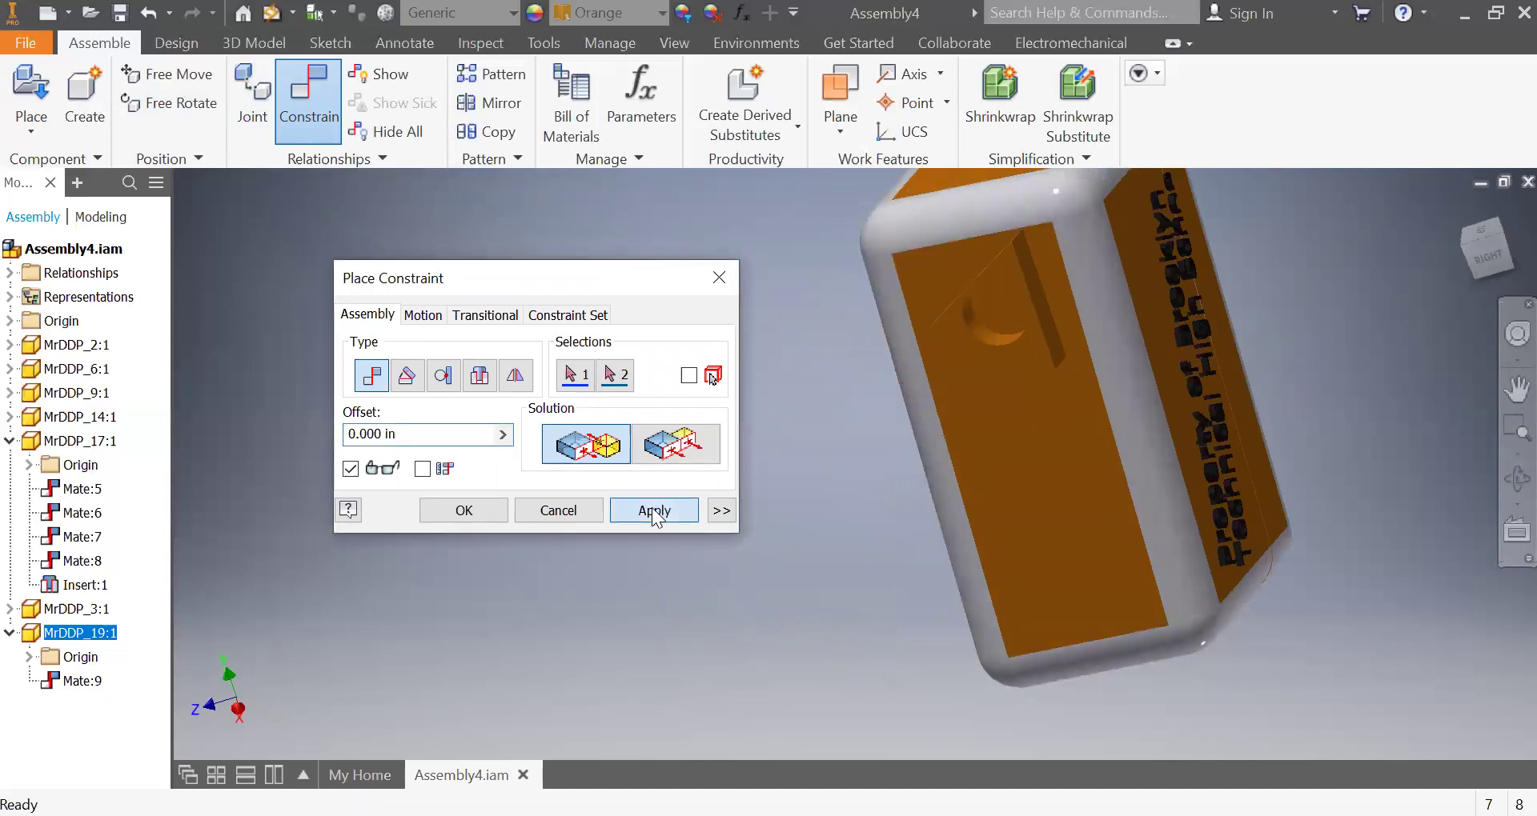
pyautogui.click(720, 276)
# - Pull the prism clear of the body and mate its back triangular face to the triangular floor of the hole with a 0.000 in offset
pyautogui.moveTo(921, 344); pyautogui.dragTo(457, 436)
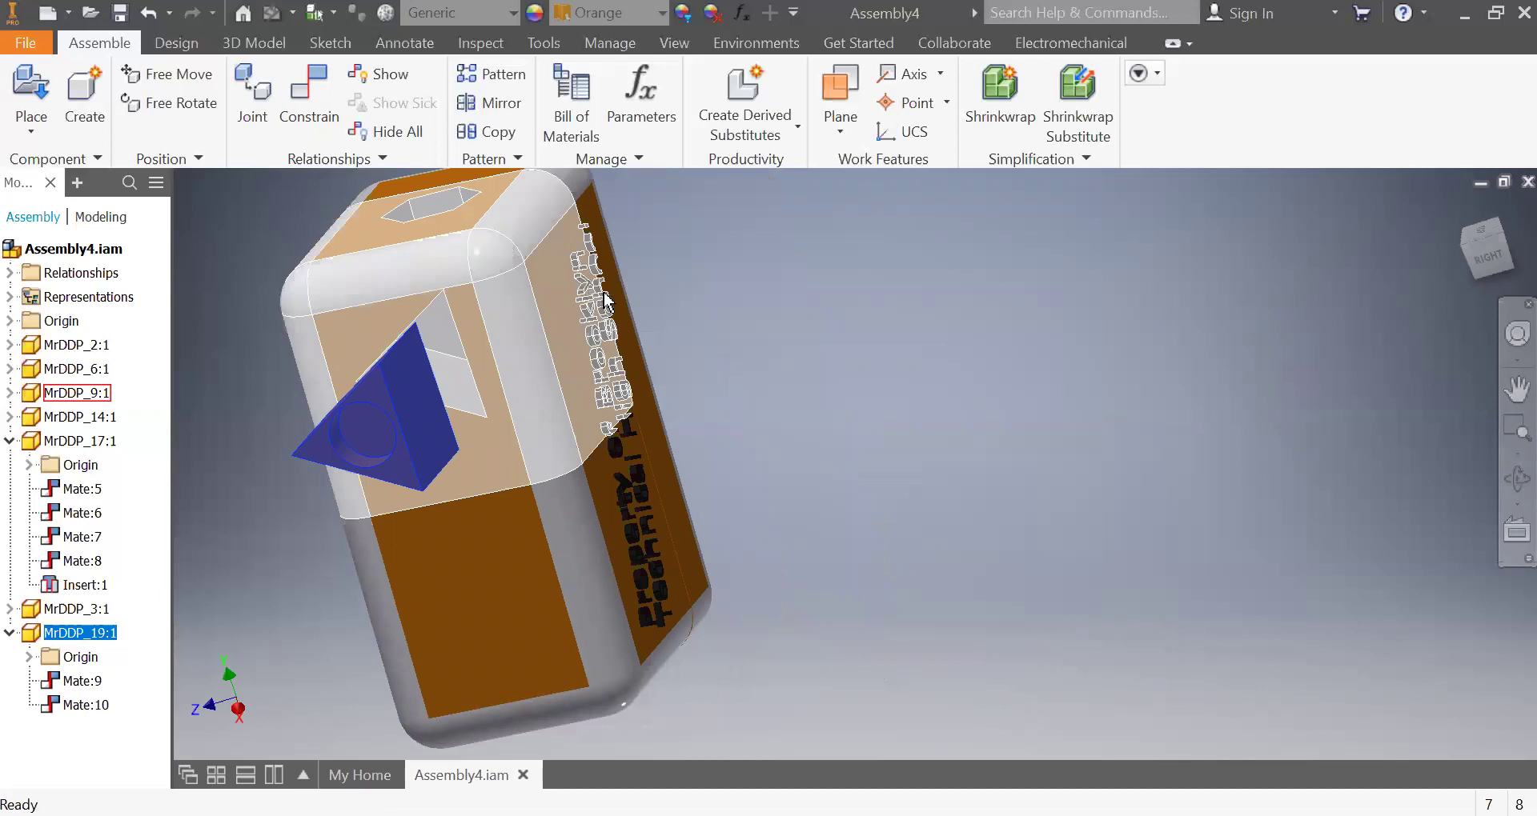
pyautogui.press('F4')
pyautogui.moveTo(936, 467); pyautogui.dragTo(723, 500)
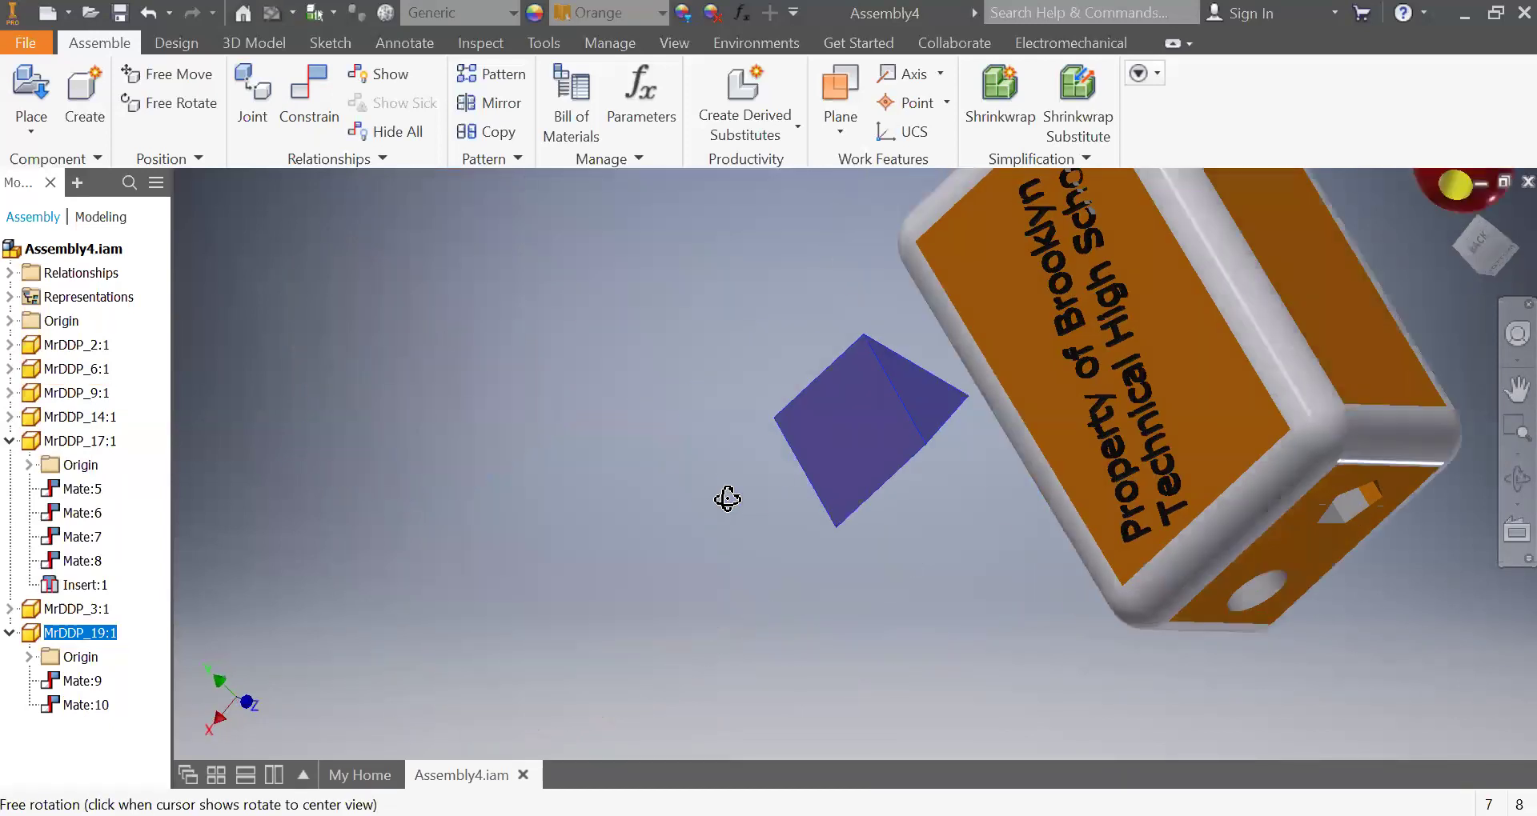
pyautogui.click(307, 120)
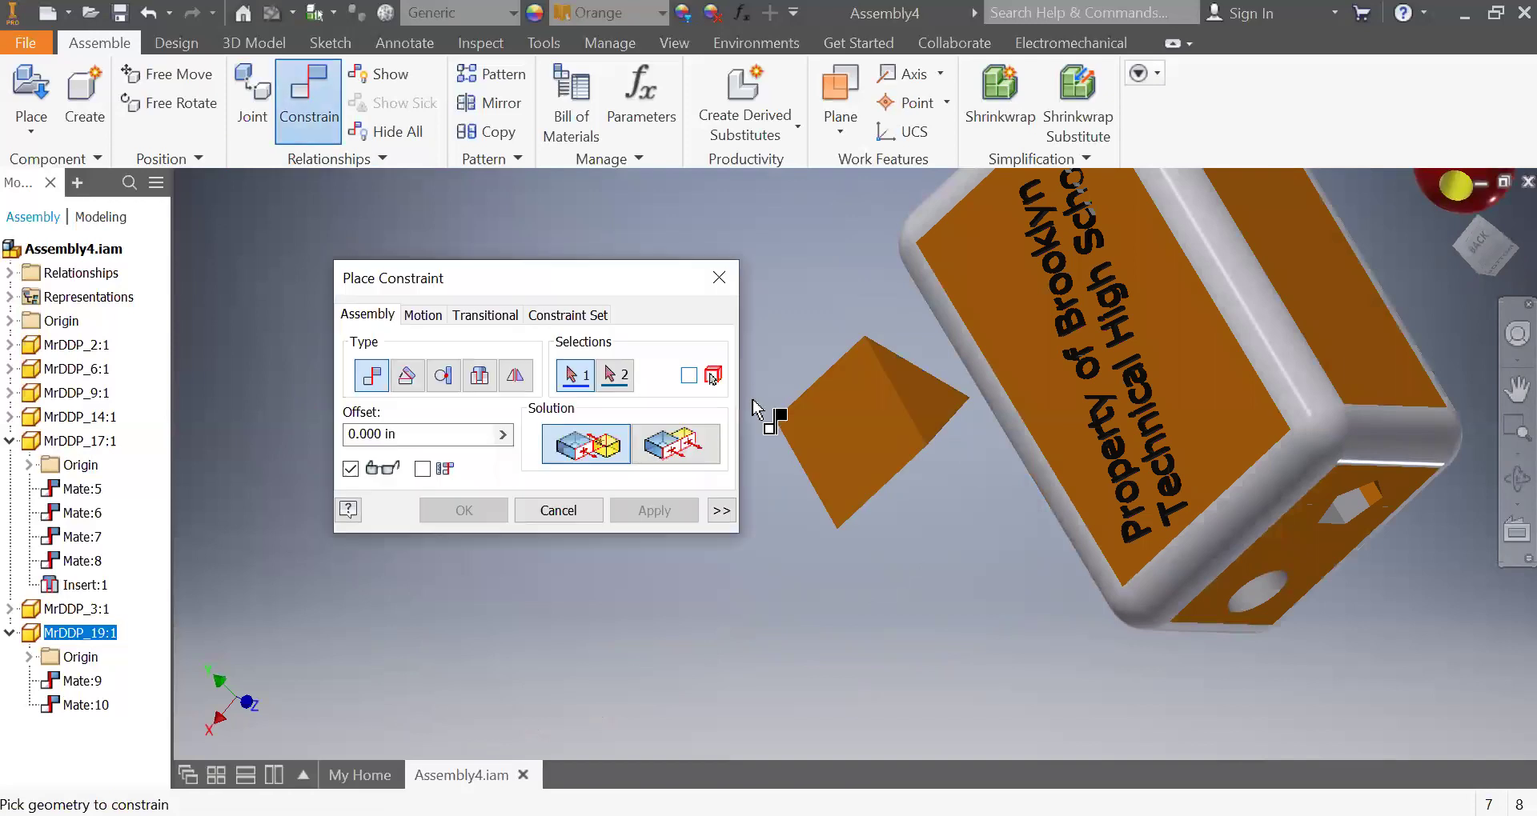
pyautogui.click(922, 413)
pyautogui.press('F4')
pyautogui.moveTo(840, 424); pyautogui.dragTo(1145, 400)
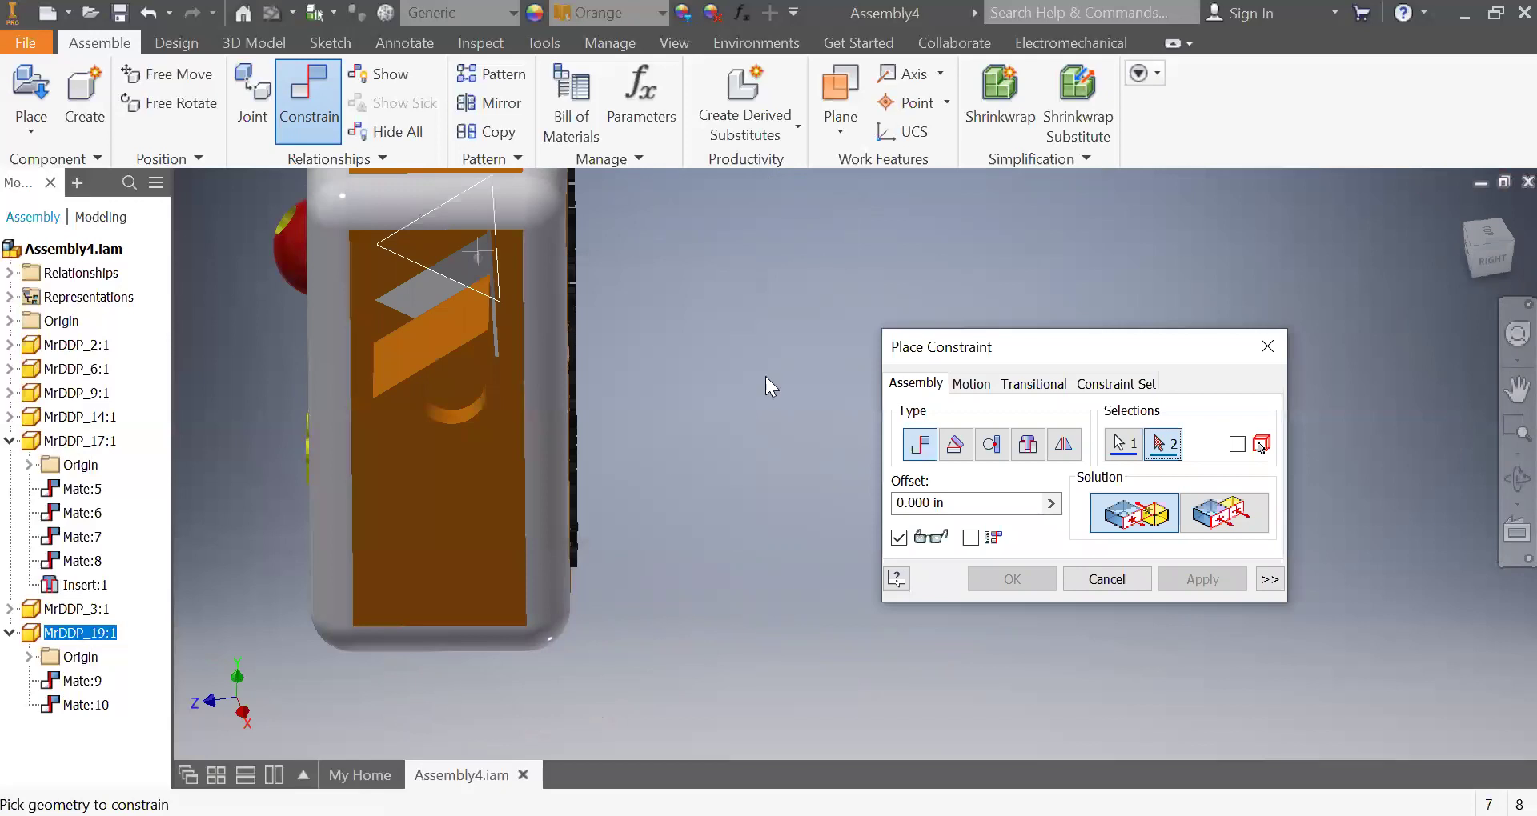
pyautogui.click(480, 260)
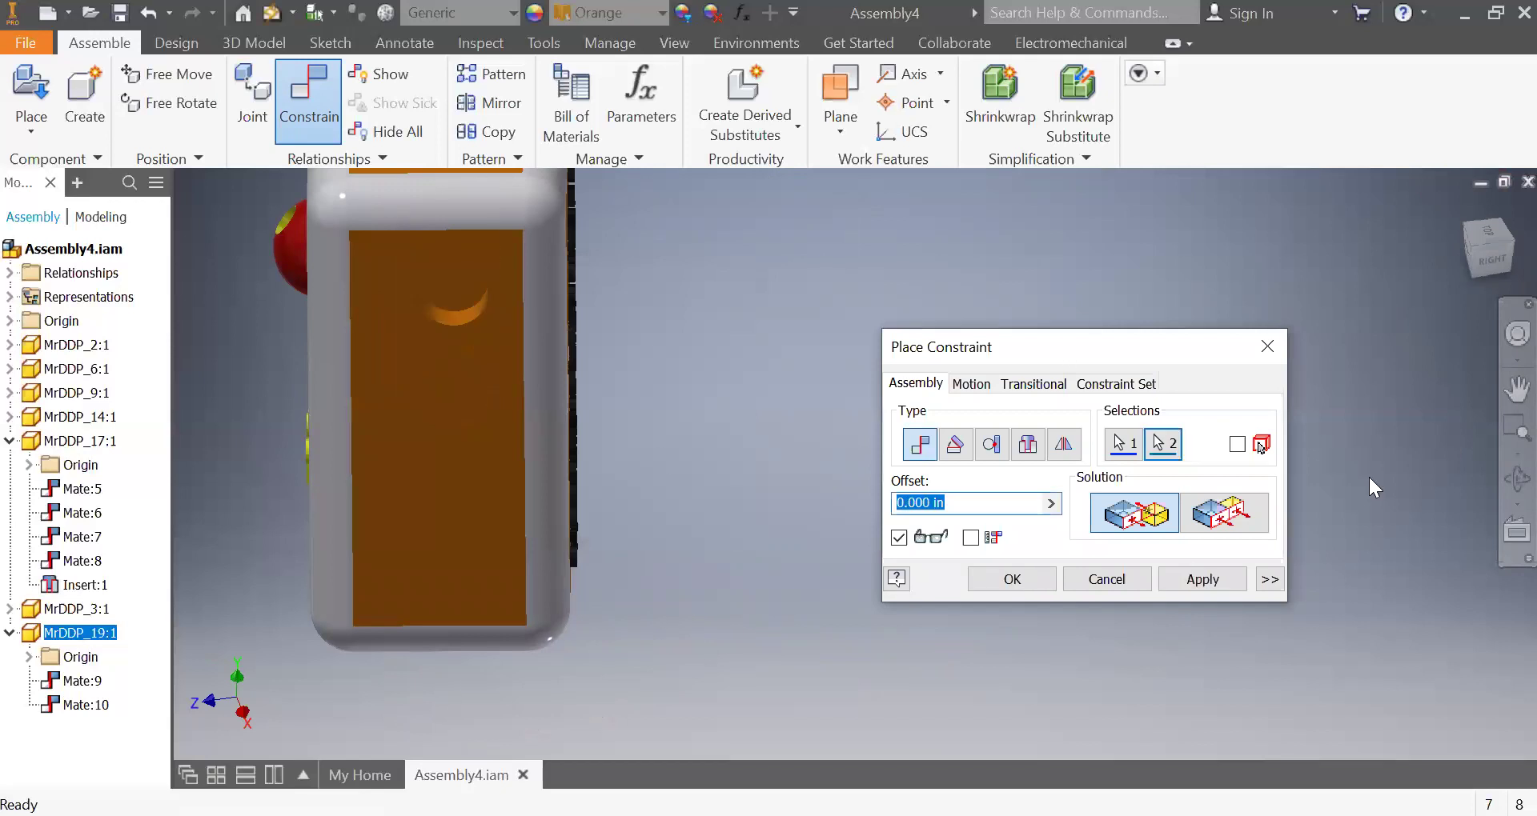
pyautogui.click(1170, 580)
pyautogui.click(1267, 350)
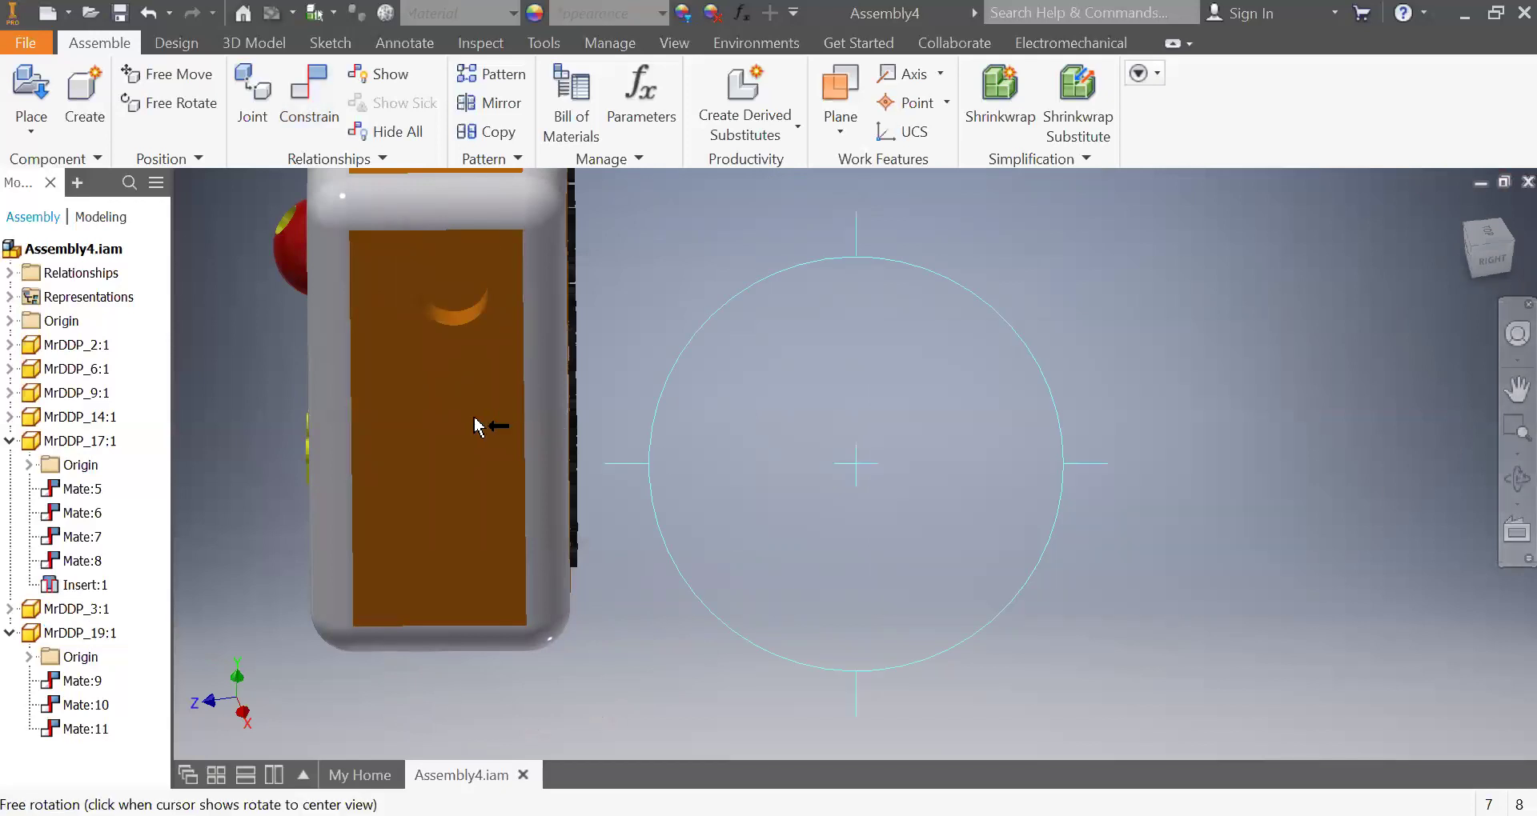
# - Move the body to the middle of the workspace and check how the prism sits in the triangular hole
pyautogui.moveTo(497, 371); pyautogui.dragTo(948, 548)
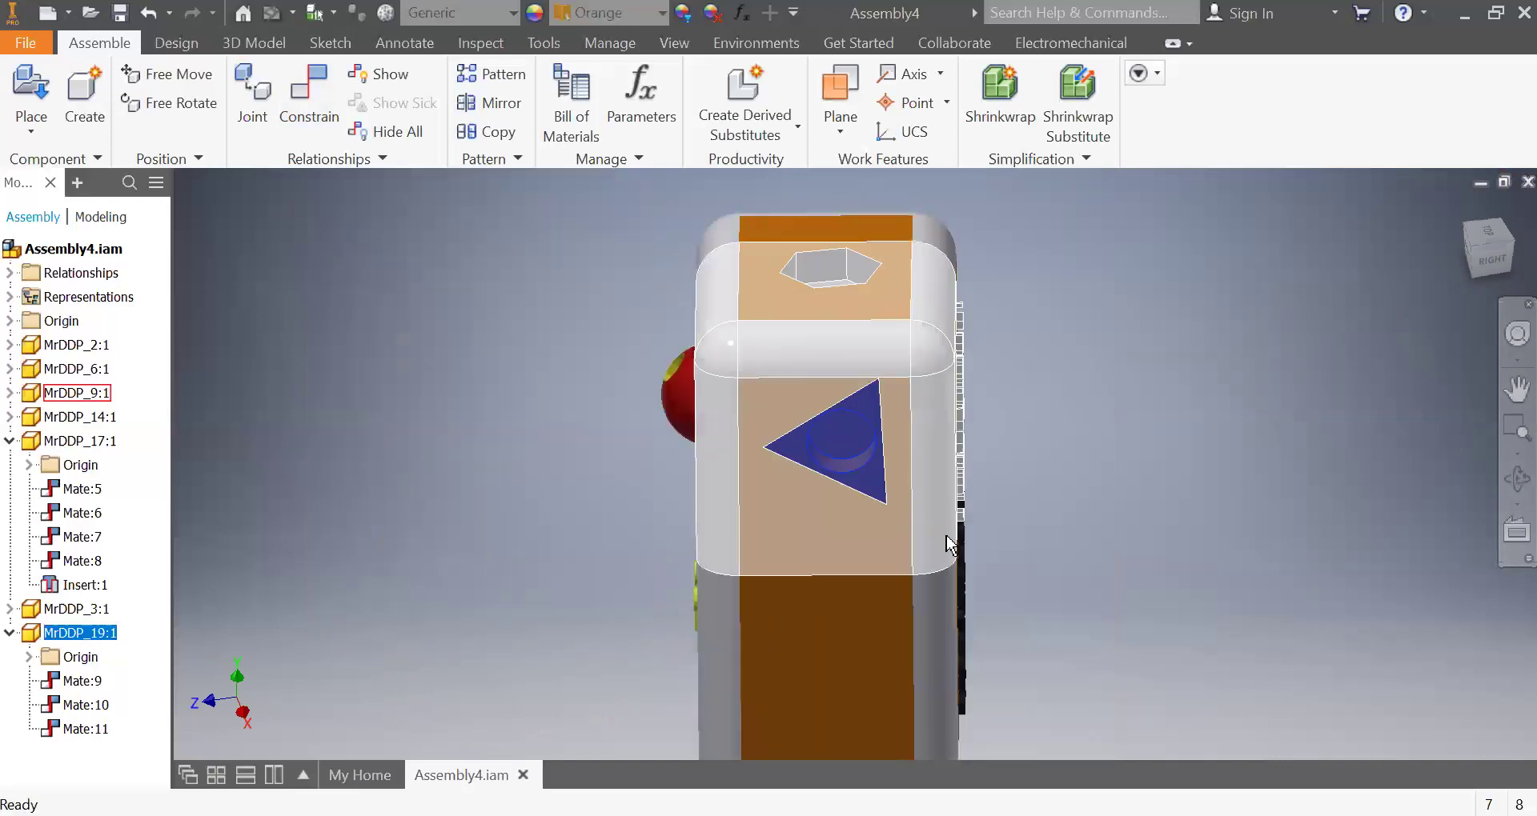
pyautogui.keyDown('shift'); pyautogui.moveTo(893, 528); pyautogui.dragTo(933, 164, button='middle'); pyautogui.keyUp('shift')
pyautogui.keyDown('shift'); pyautogui.moveTo(704, 381); pyautogui.dragTo(844, 321, button='middle'); pyautogui.keyUp('shift')
pyautogui.moveTo(953, 232); pyautogui.dragTo(1246, 103)
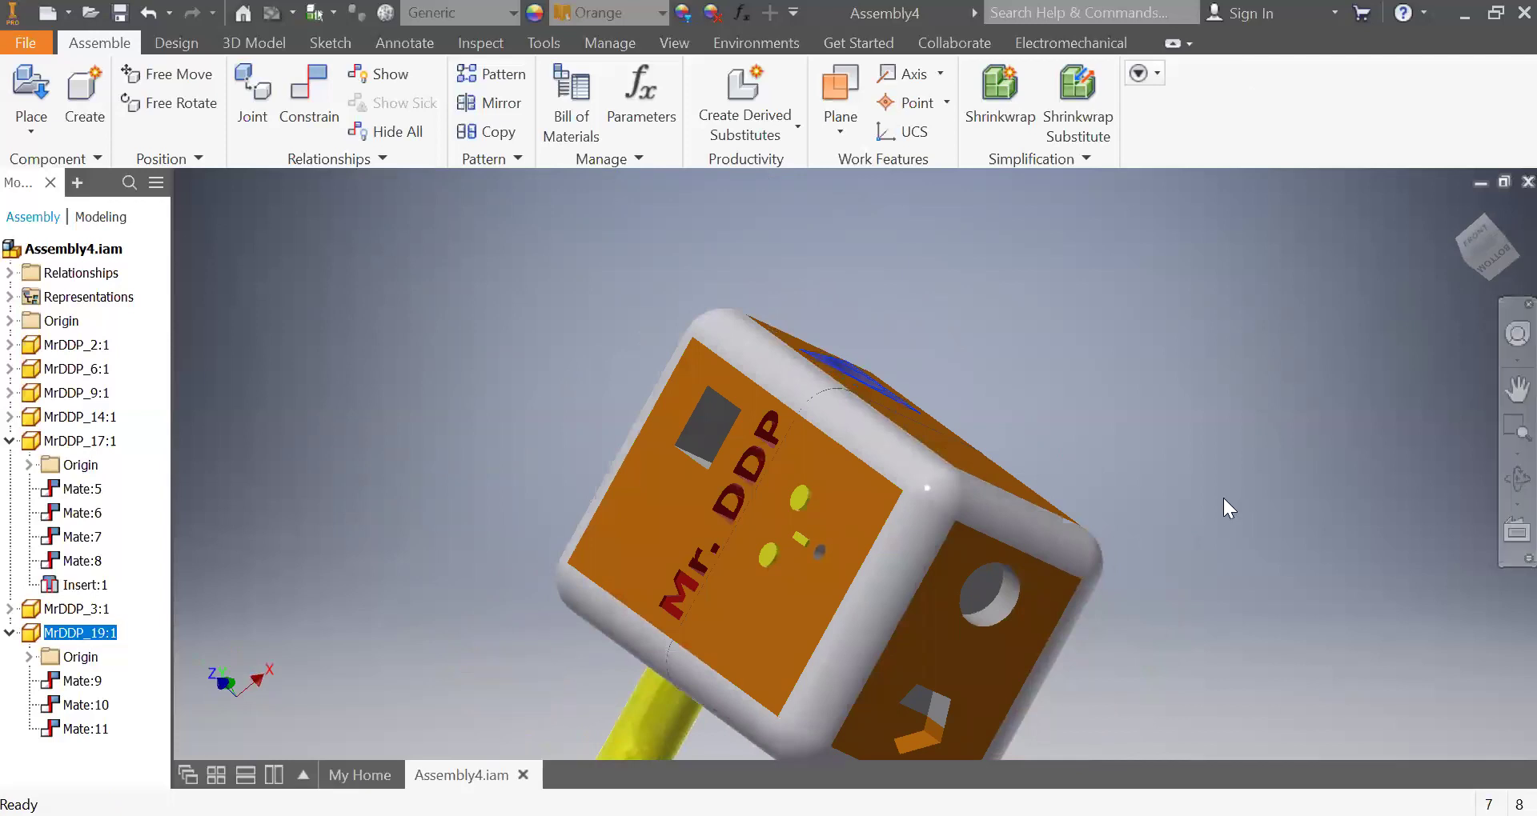
pyautogui.click(1516, 390)
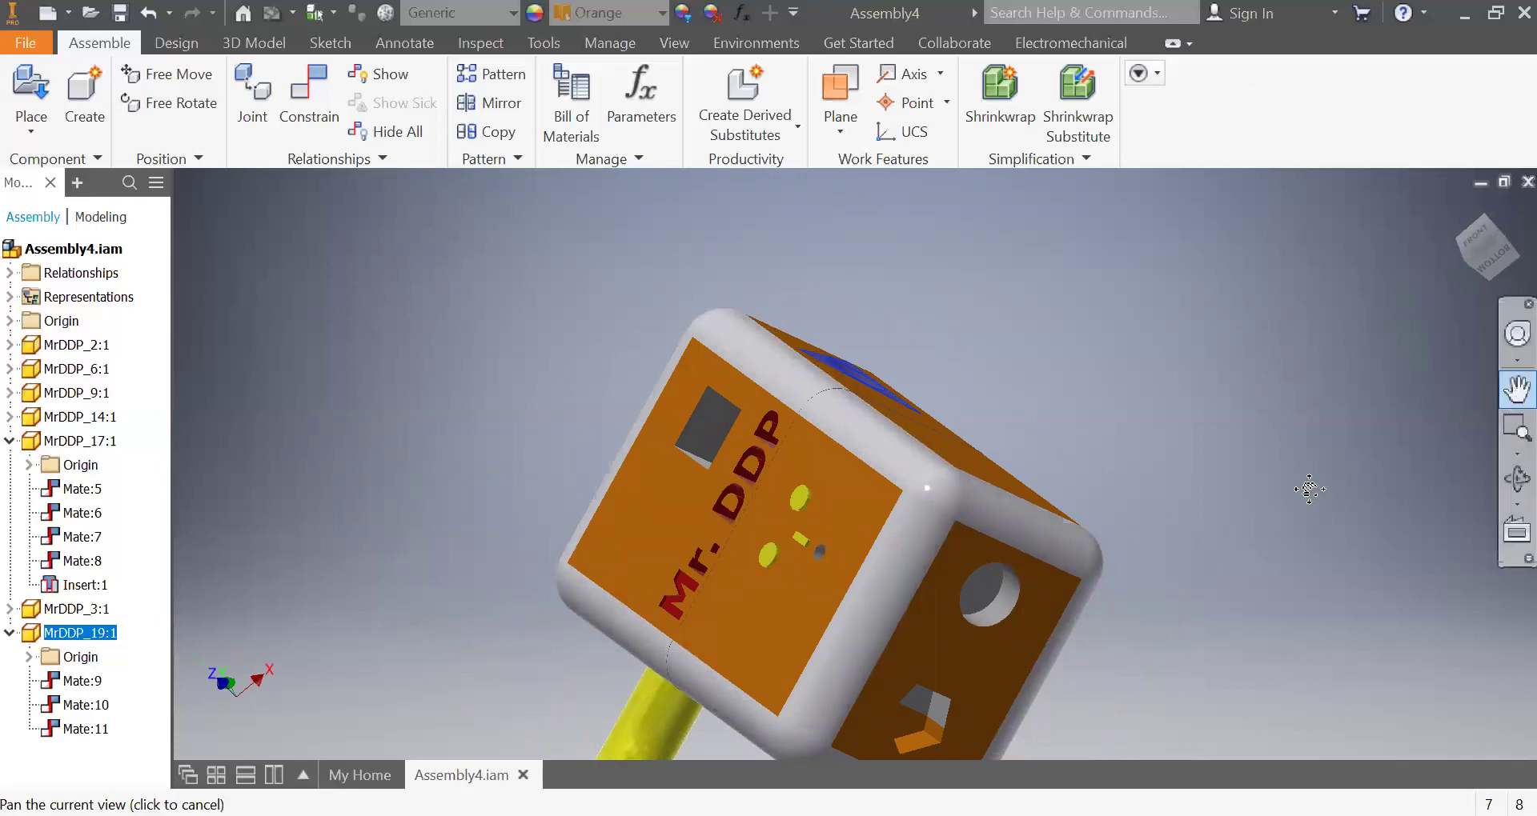
pyautogui.moveTo(1310, 514); pyautogui.dragTo(1262, 257)
# - Place the MrDDP_5 hook arm from the Assembly Files folder in the empty space beside the body and finish placing
pyautogui.click(28, 120)
pyautogui.click(54, 182)
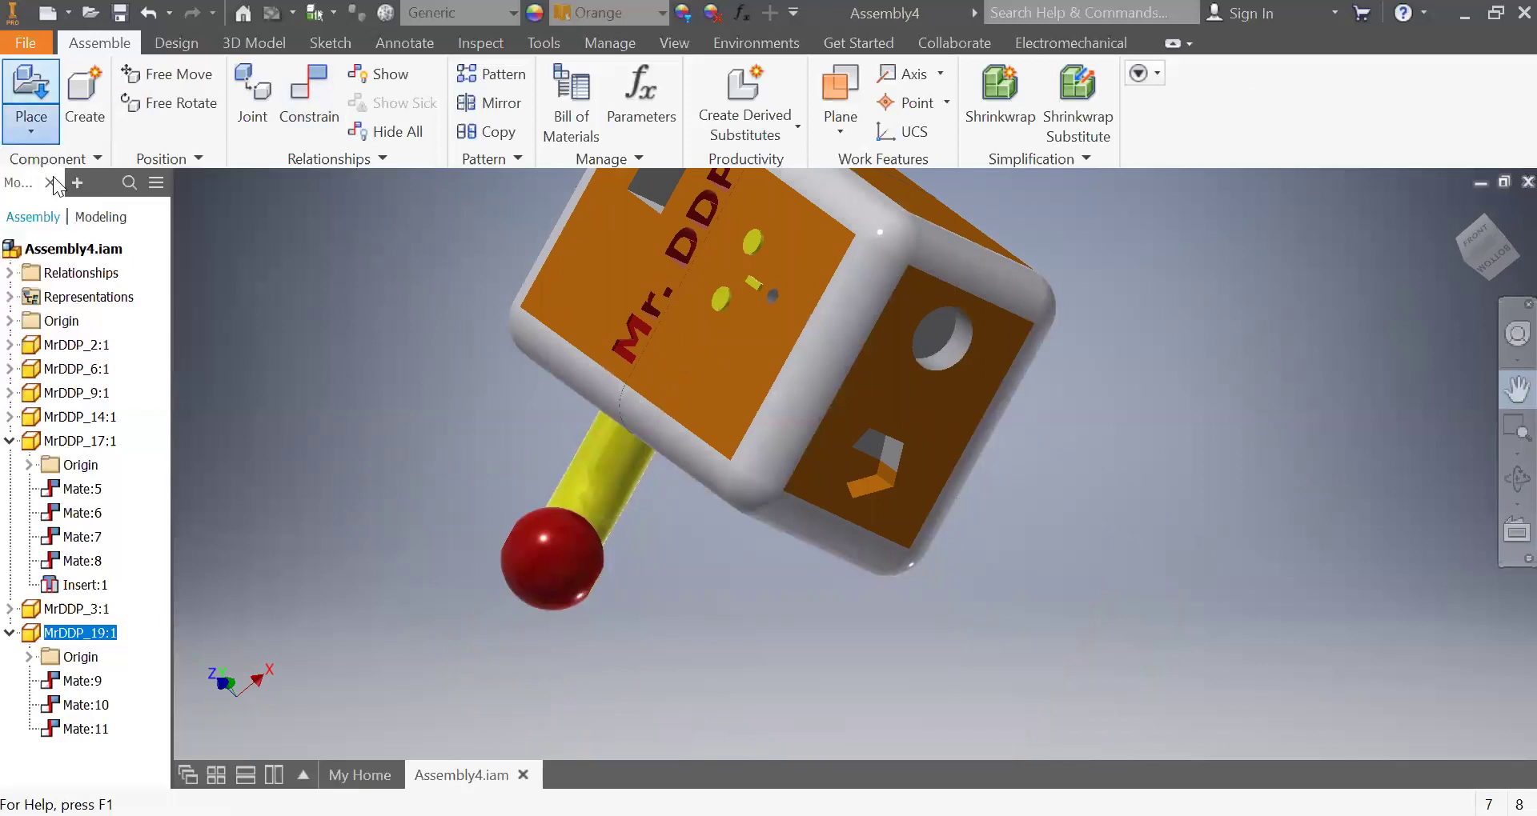
pyautogui.click(735, 307)
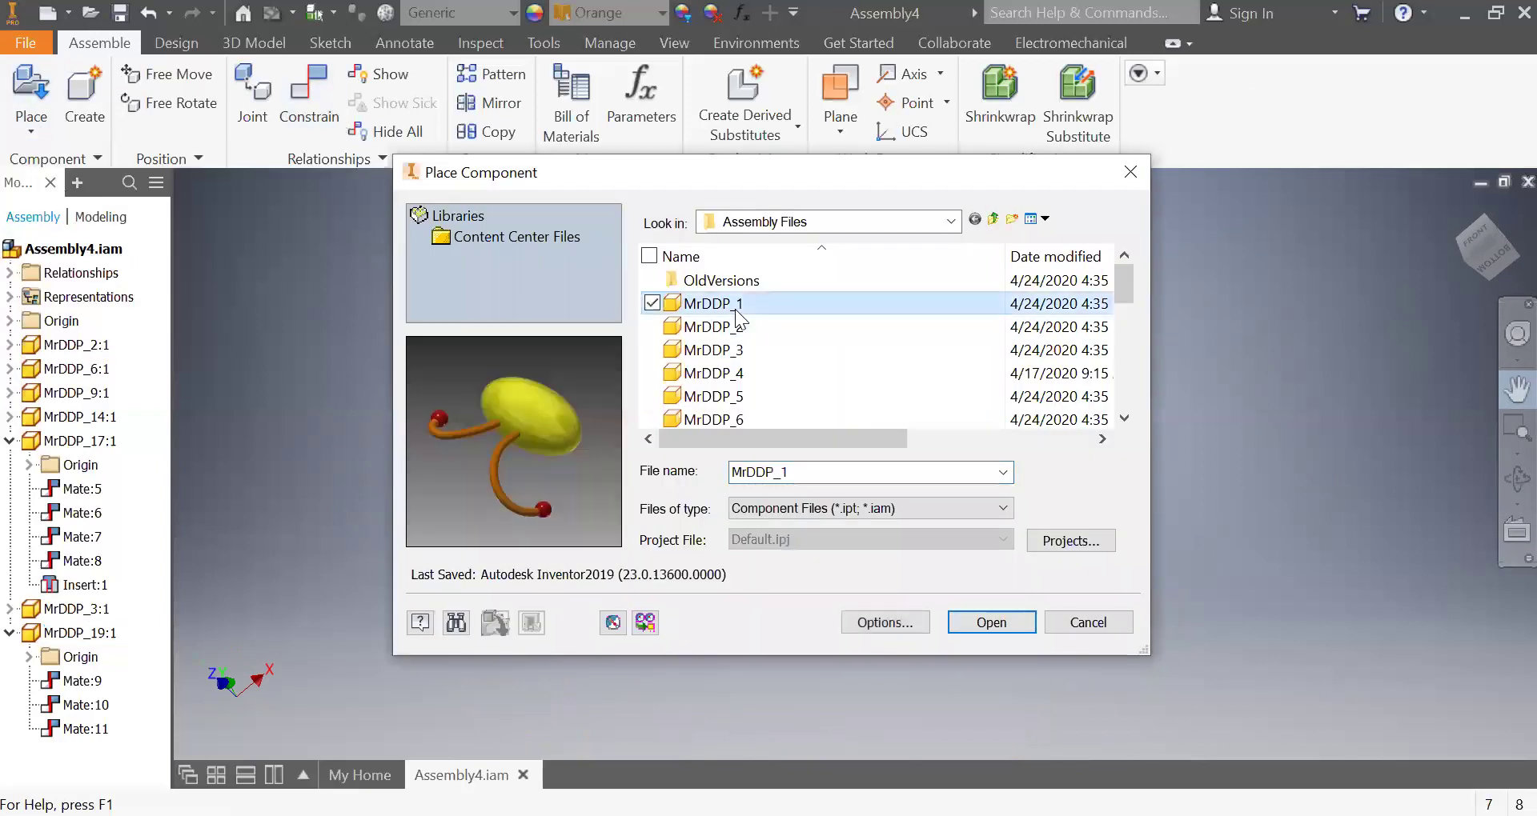
pyautogui.press('Down')
pyautogui.press('Down')
pyautogui.press('Down')
pyautogui.press('Down')
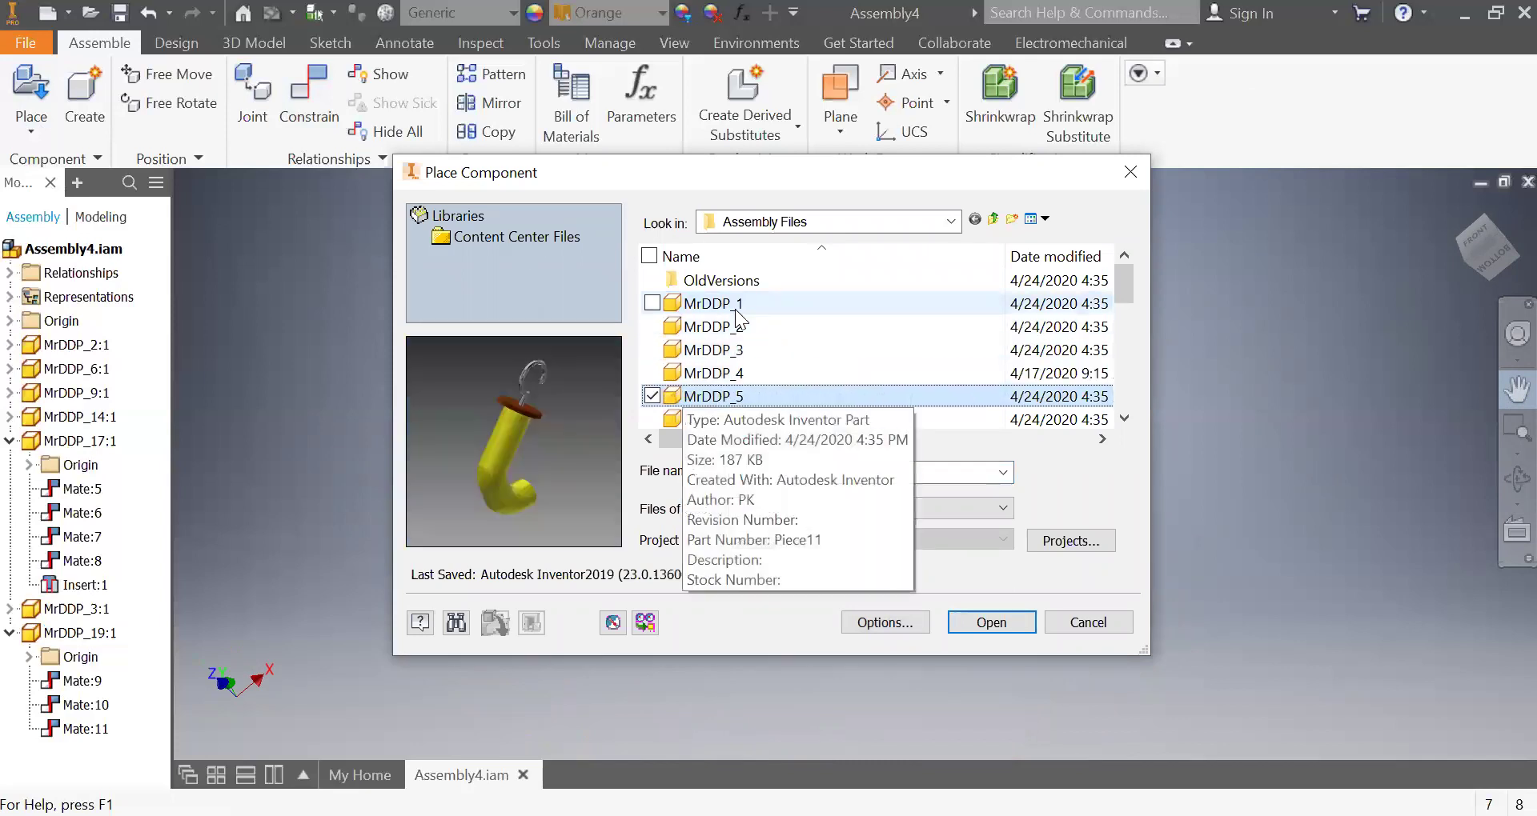
pyautogui.press('Return')
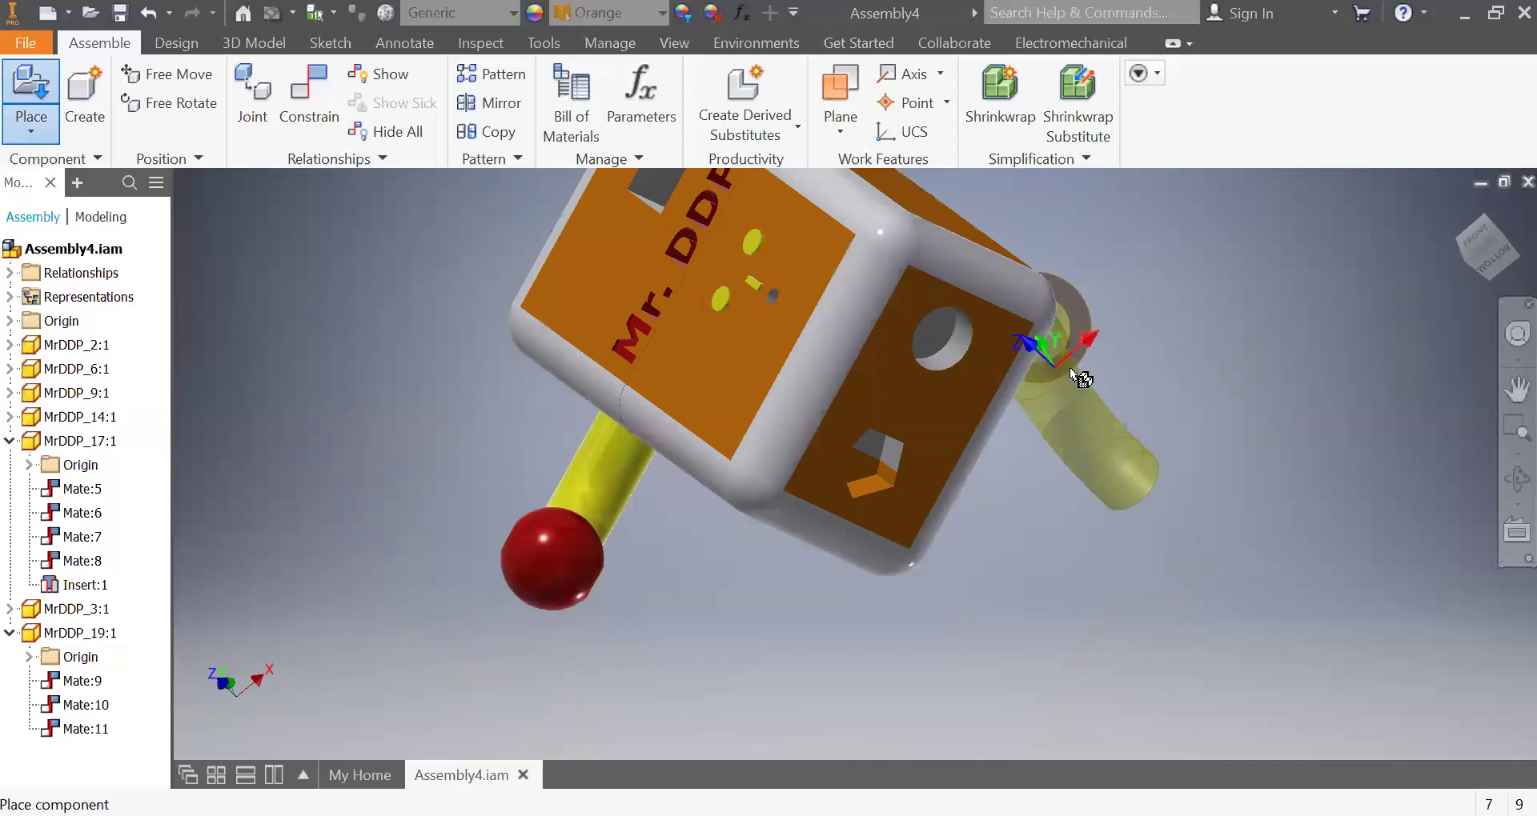
pyautogui.click(1345, 388)
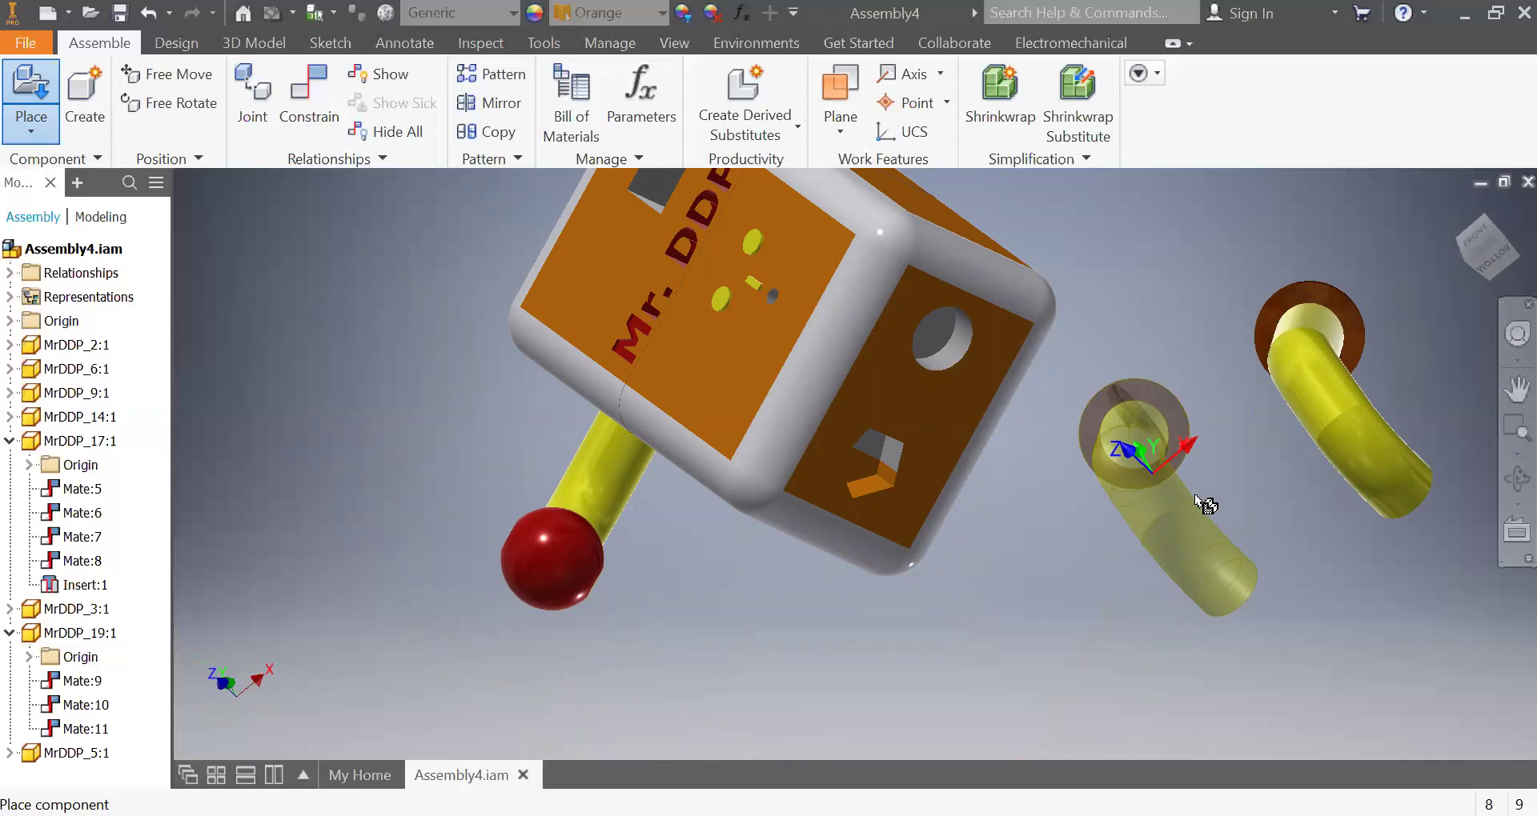
pyautogui.press('super+d')
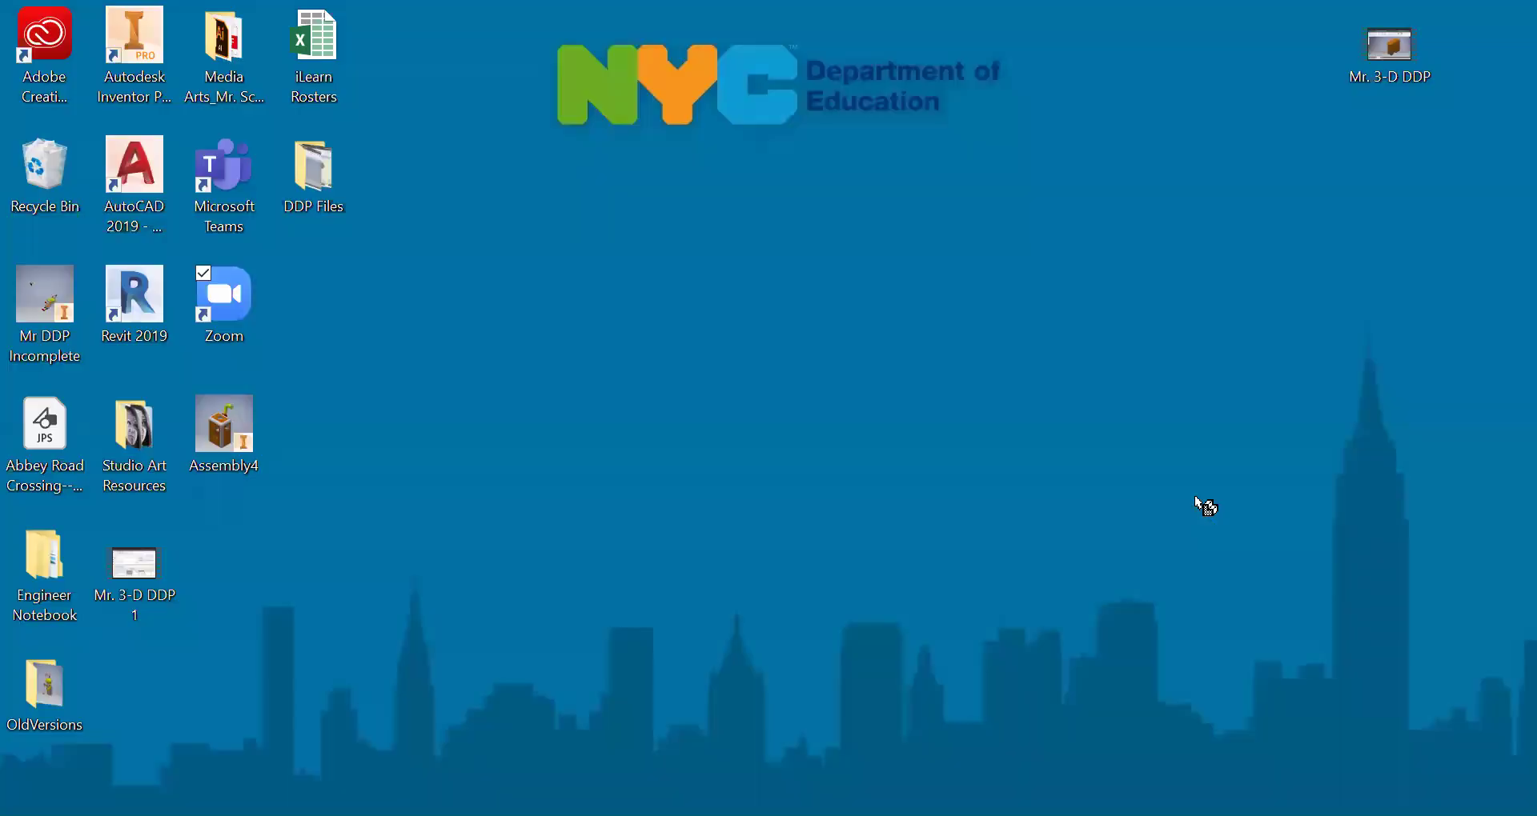
pyautogui.press('super+d')
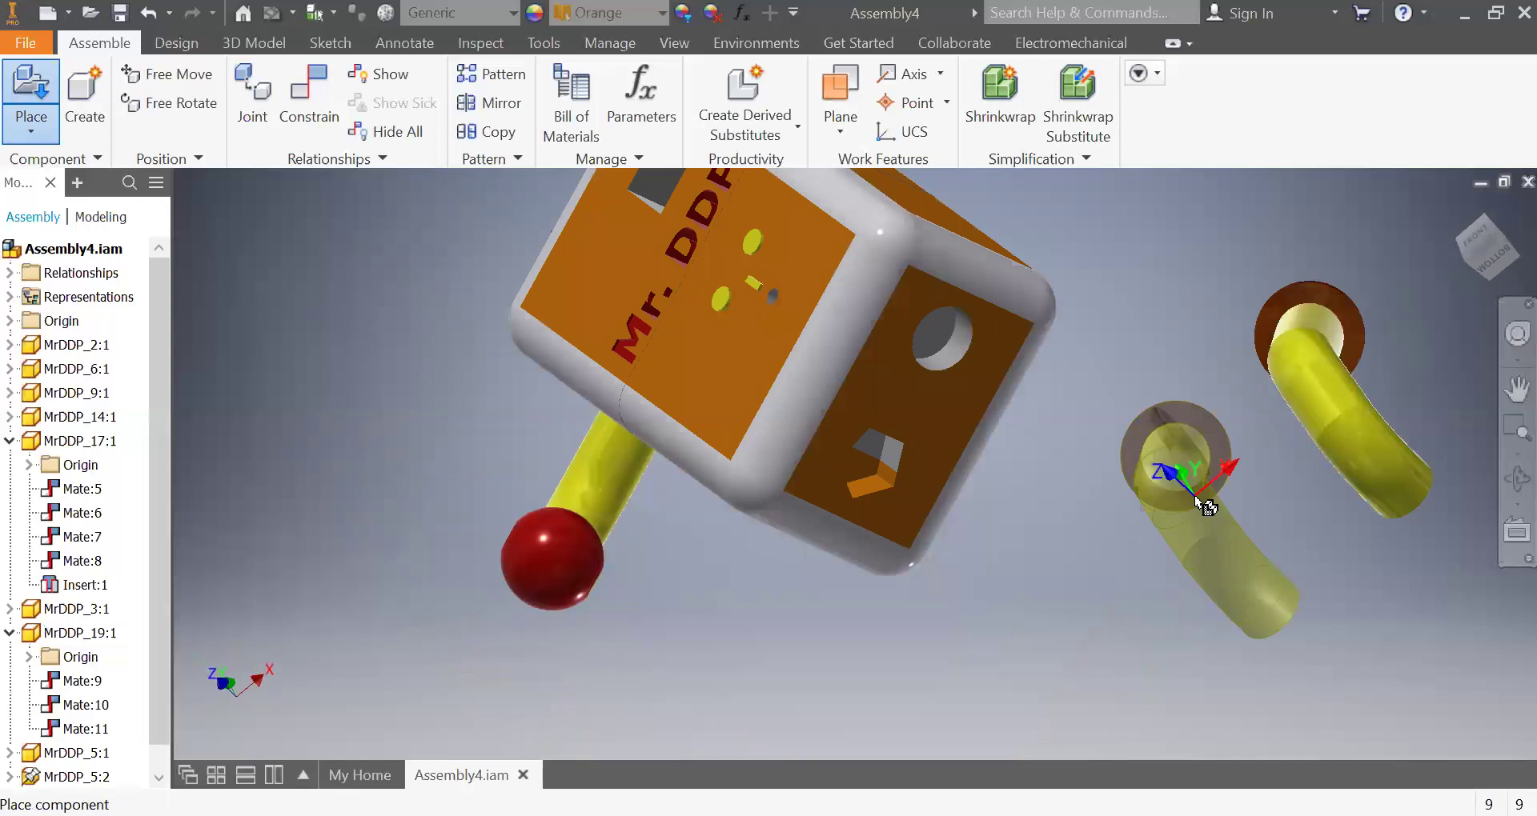
pyautogui.rightClick(1187, 498)
pyautogui.click(1270, 505)
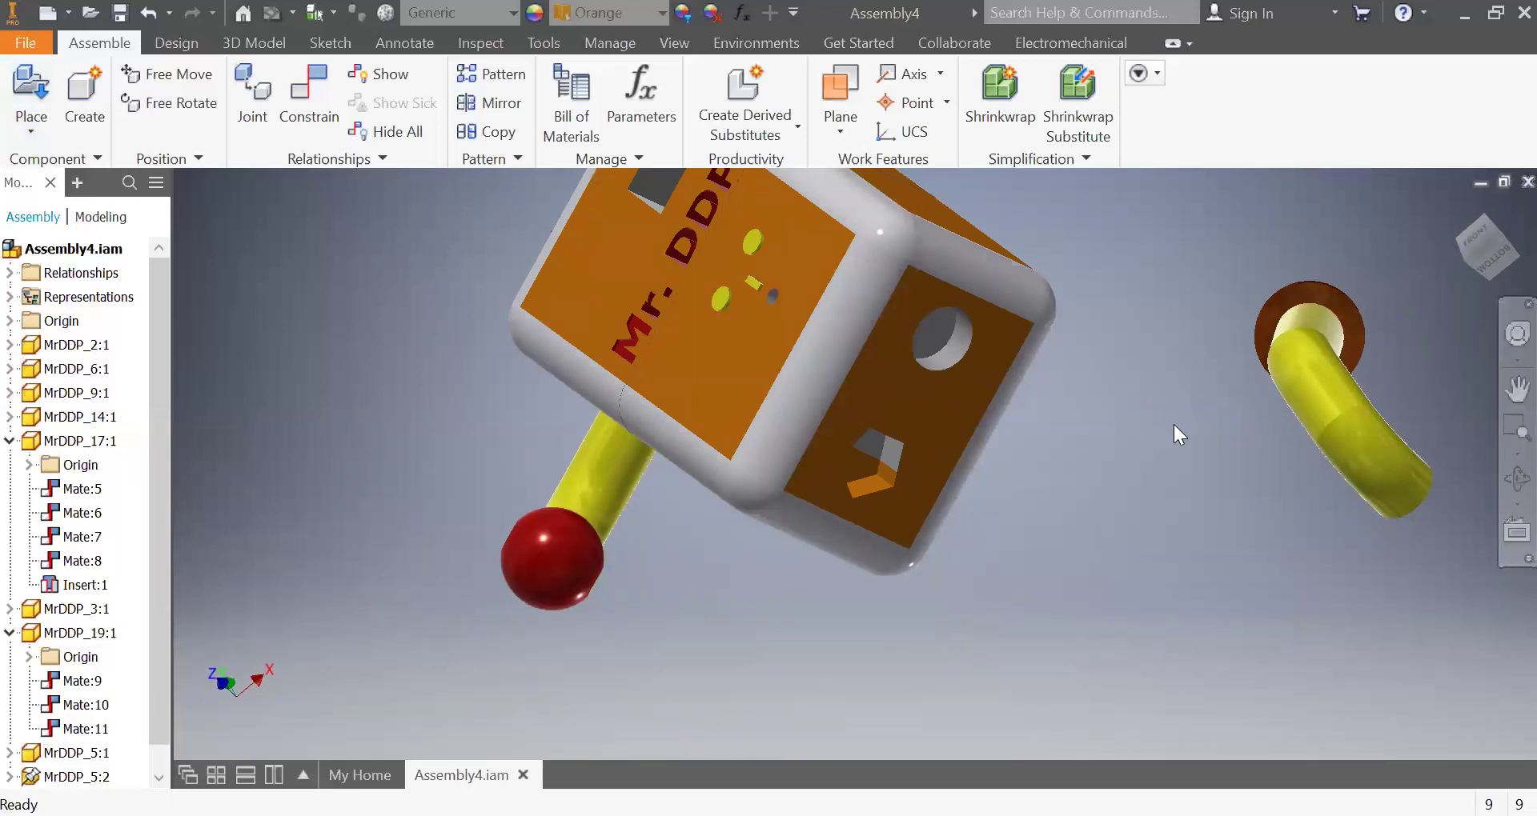
# - Reposition the MrDDP_5 arm beside the body and Free Rotate it until its hook points down
pyautogui.press('F4')
pyautogui.moveTo(880, 512); pyautogui.dragTo(1040, 515)
pyautogui.moveTo(1256, 710); pyautogui.dragTo(1267, 248)
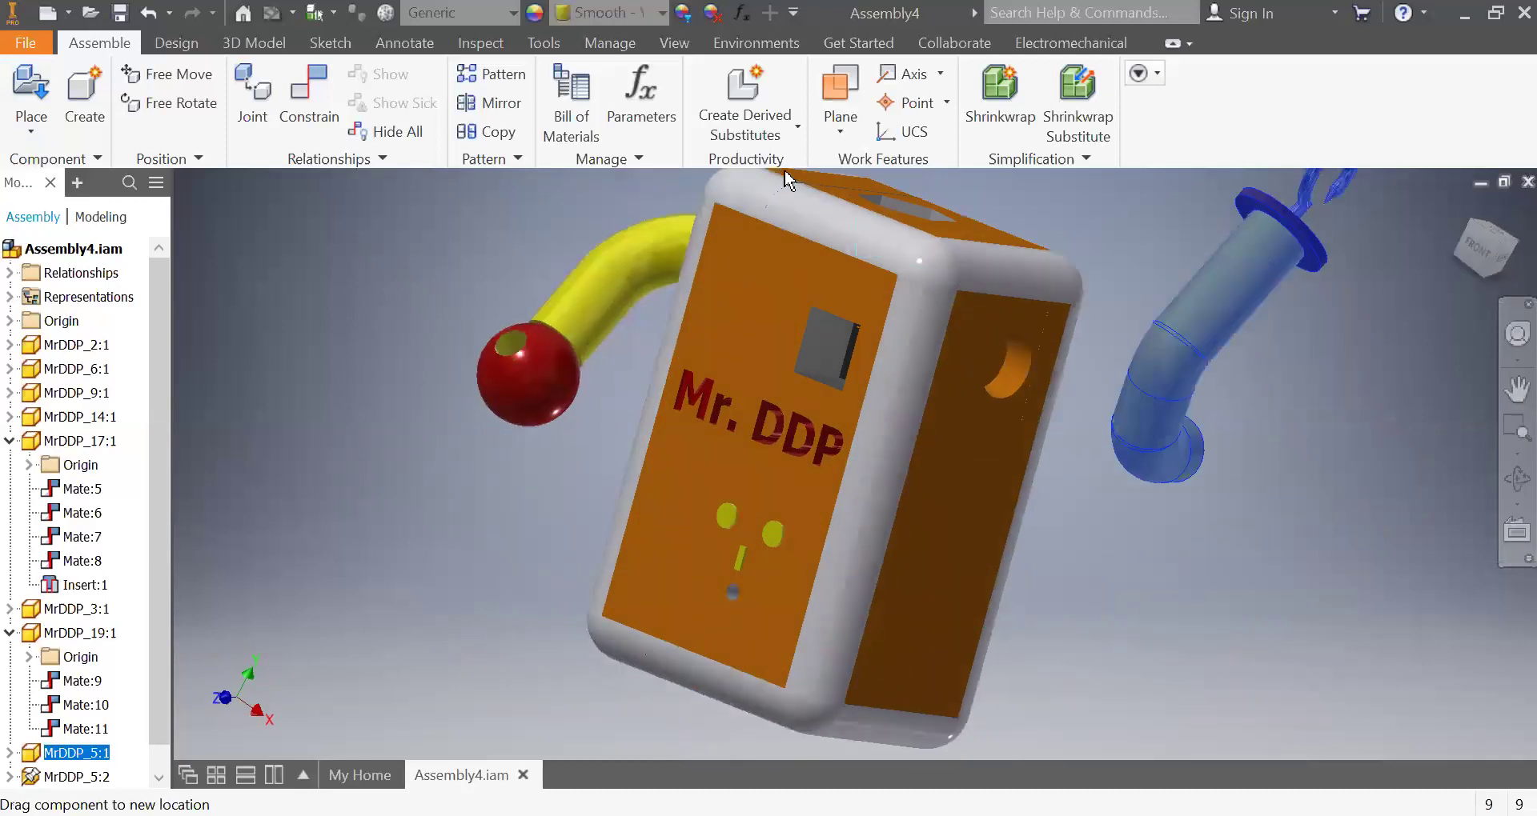
pyautogui.click(160, 102)
pyautogui.moveTo(1325, 240); pyautogui.dragTo(1361, 329)
pyautogui.moveTo(1280, 446); pyautogui.dragTo(1180, 162)
pyautogui.moveTo(1333, 416); pyautogui.dragTo(1132, 158)
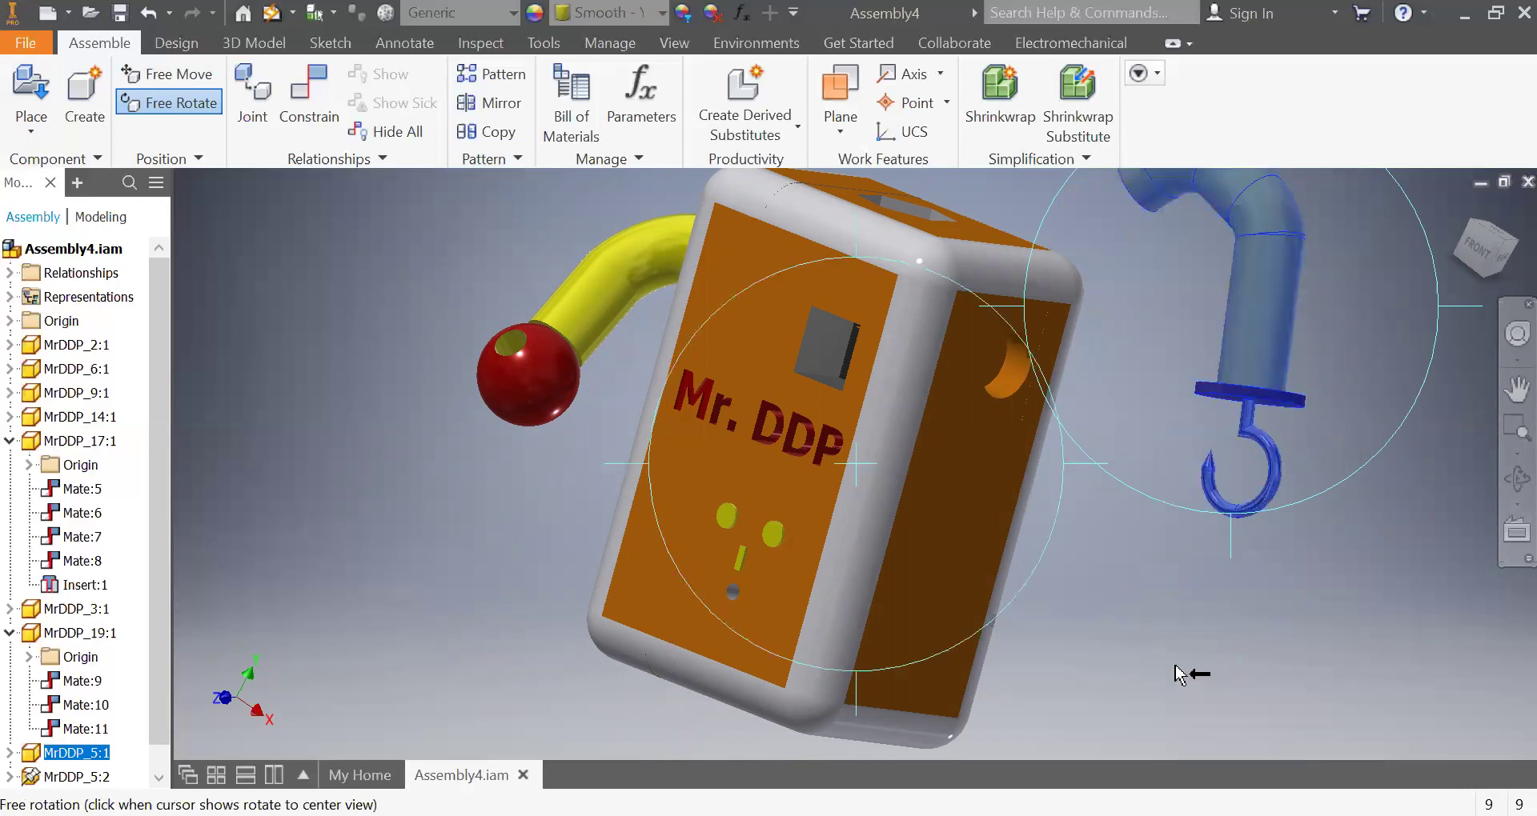
pyautogui.keyDown('shift'); pyautogui.moveTo(942, 555); pyautogui.dragTo(881, 553, button='middle'); pyautogui.keyUp('shift')
pyautogui.press('Escape')
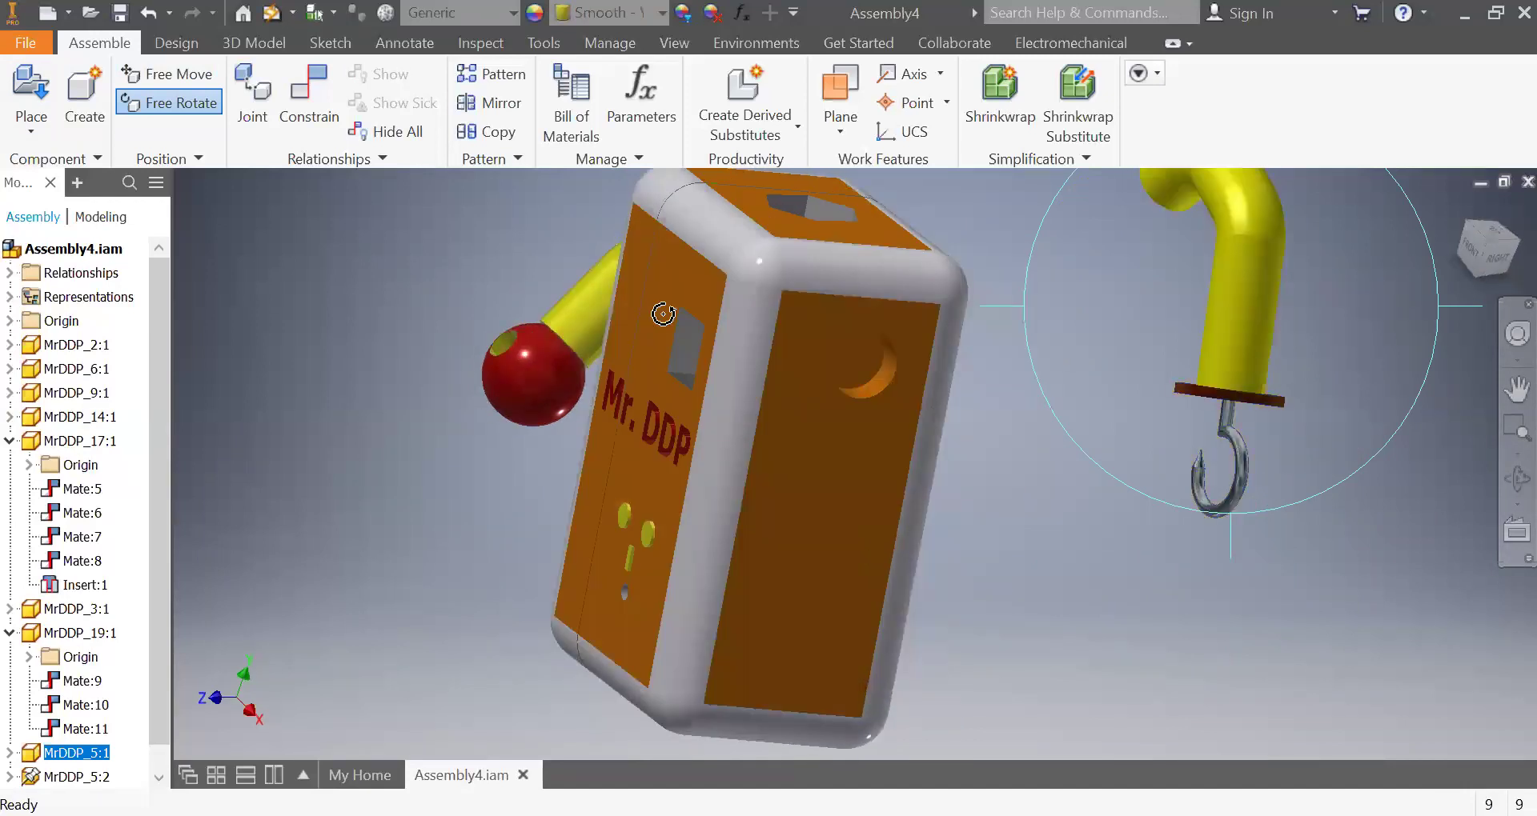
# - Add an opposed Insert constraint with a 0.000 in offset between the prism's round hole and the shoulder end of the MrDDP_5 arm
pyautogui.click(297, 104)
pyautogui.click(1027, 444)
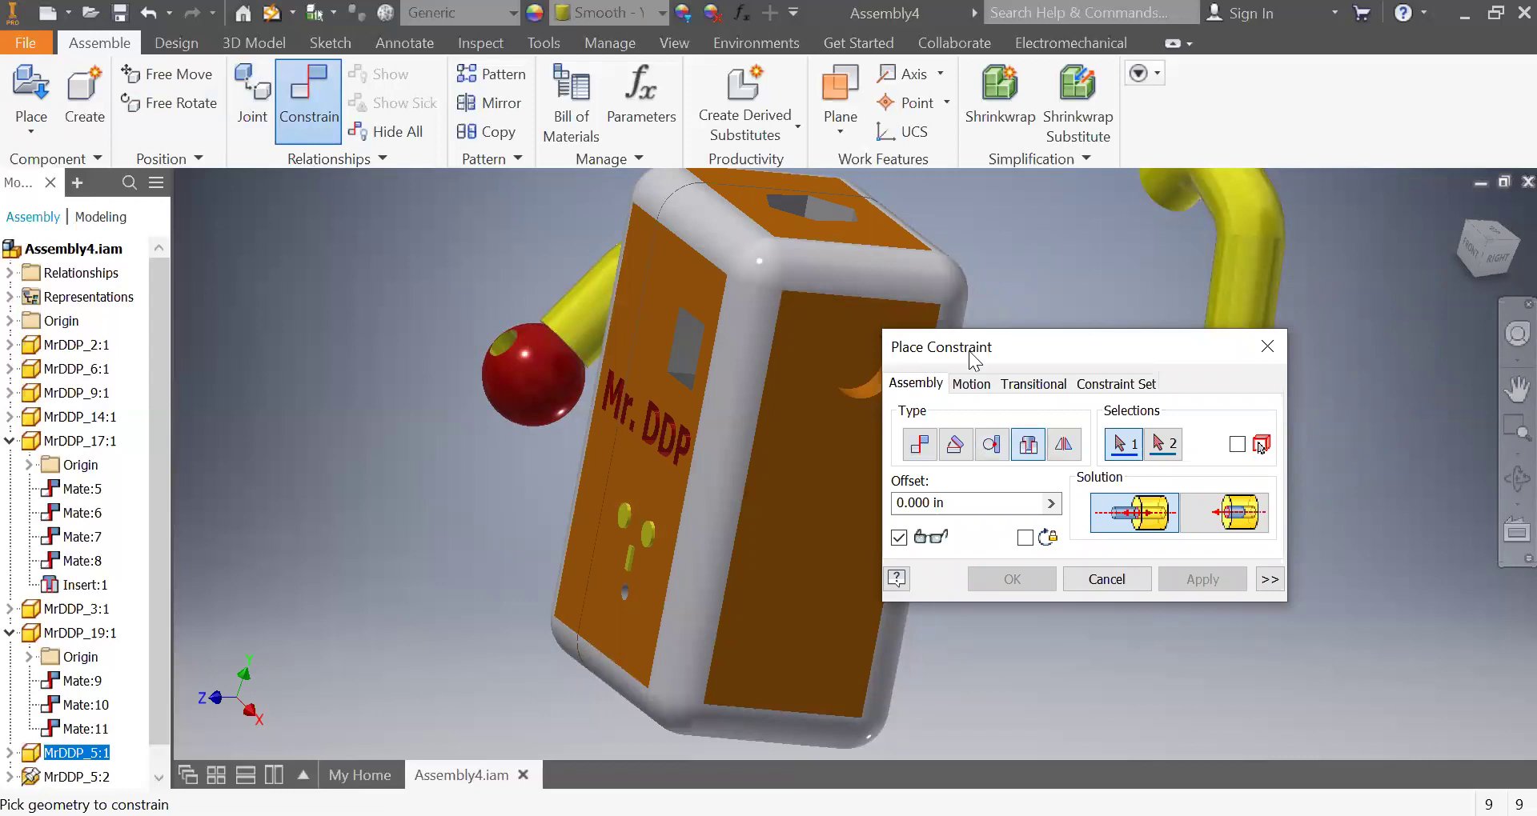
pyautogui.moveTo(1037, 354); pyautogui.dragTo(239, 289)
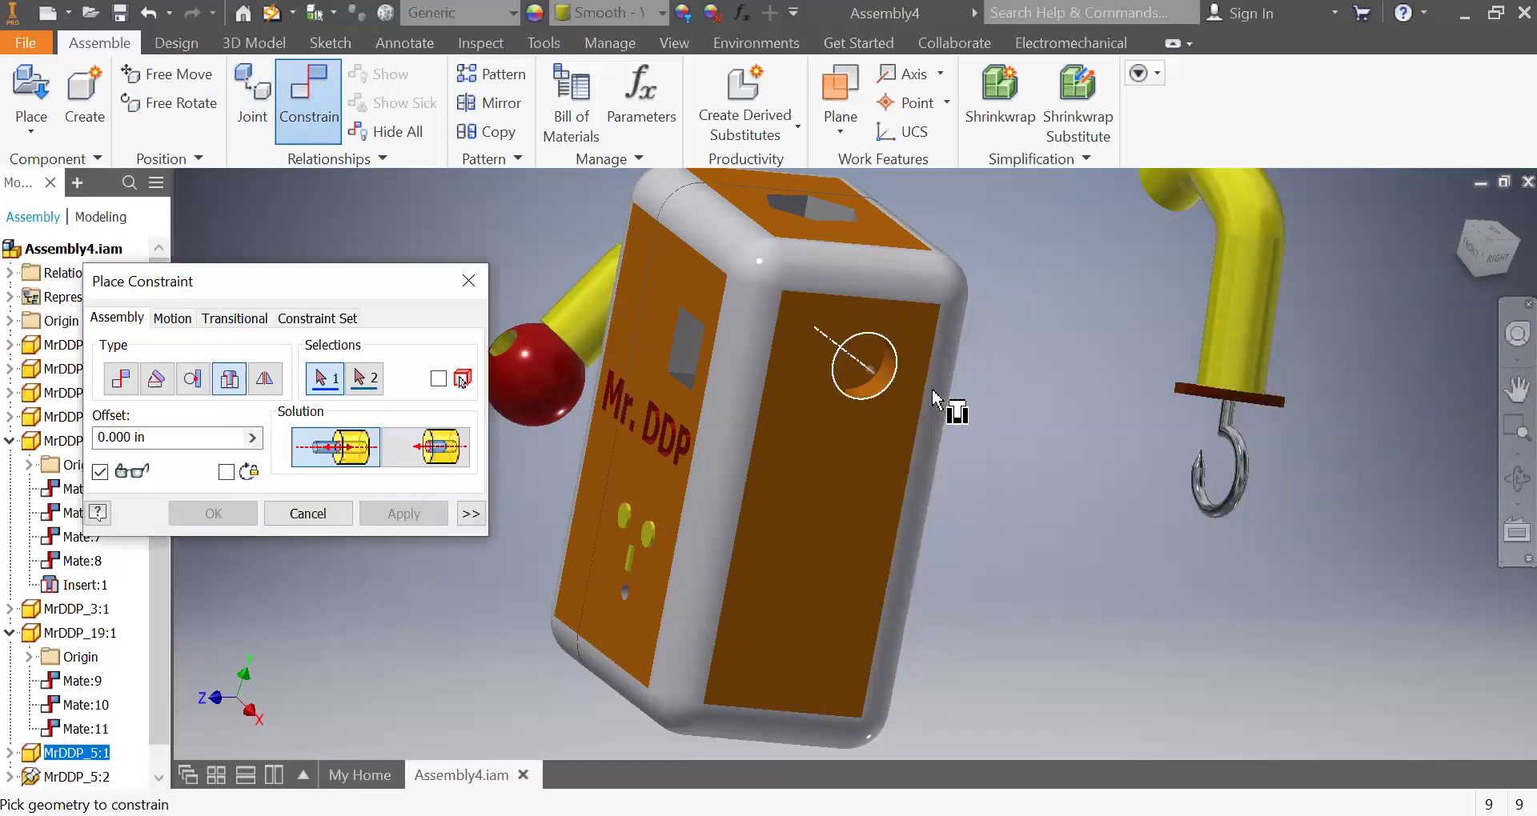
pyautogui.click(867, 396)
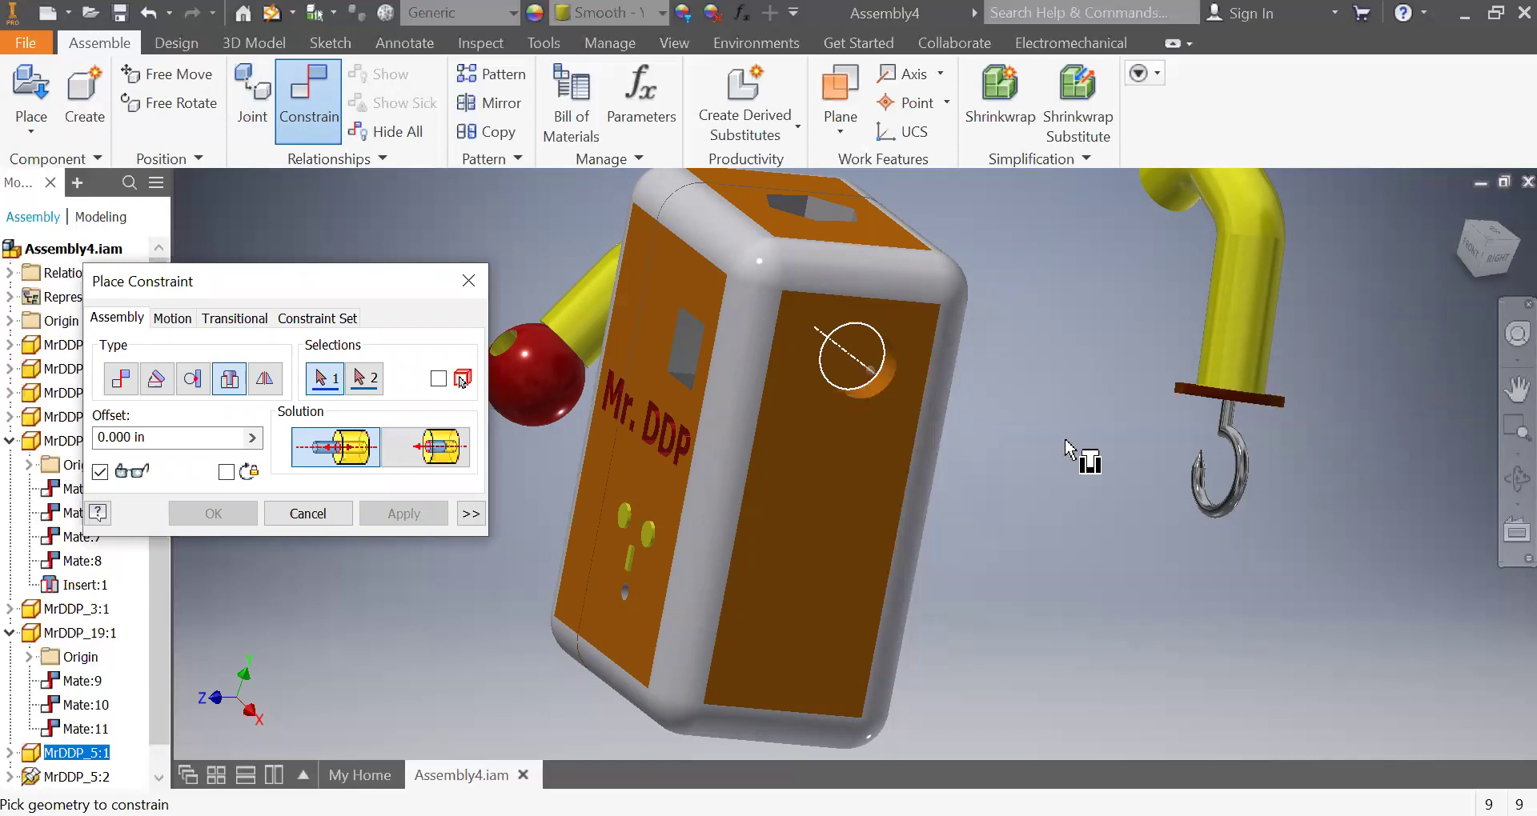
pyautogui.press('F4')
pyautogui.moveTo(926, 427); pyautogui.dragTo(1160, 449)
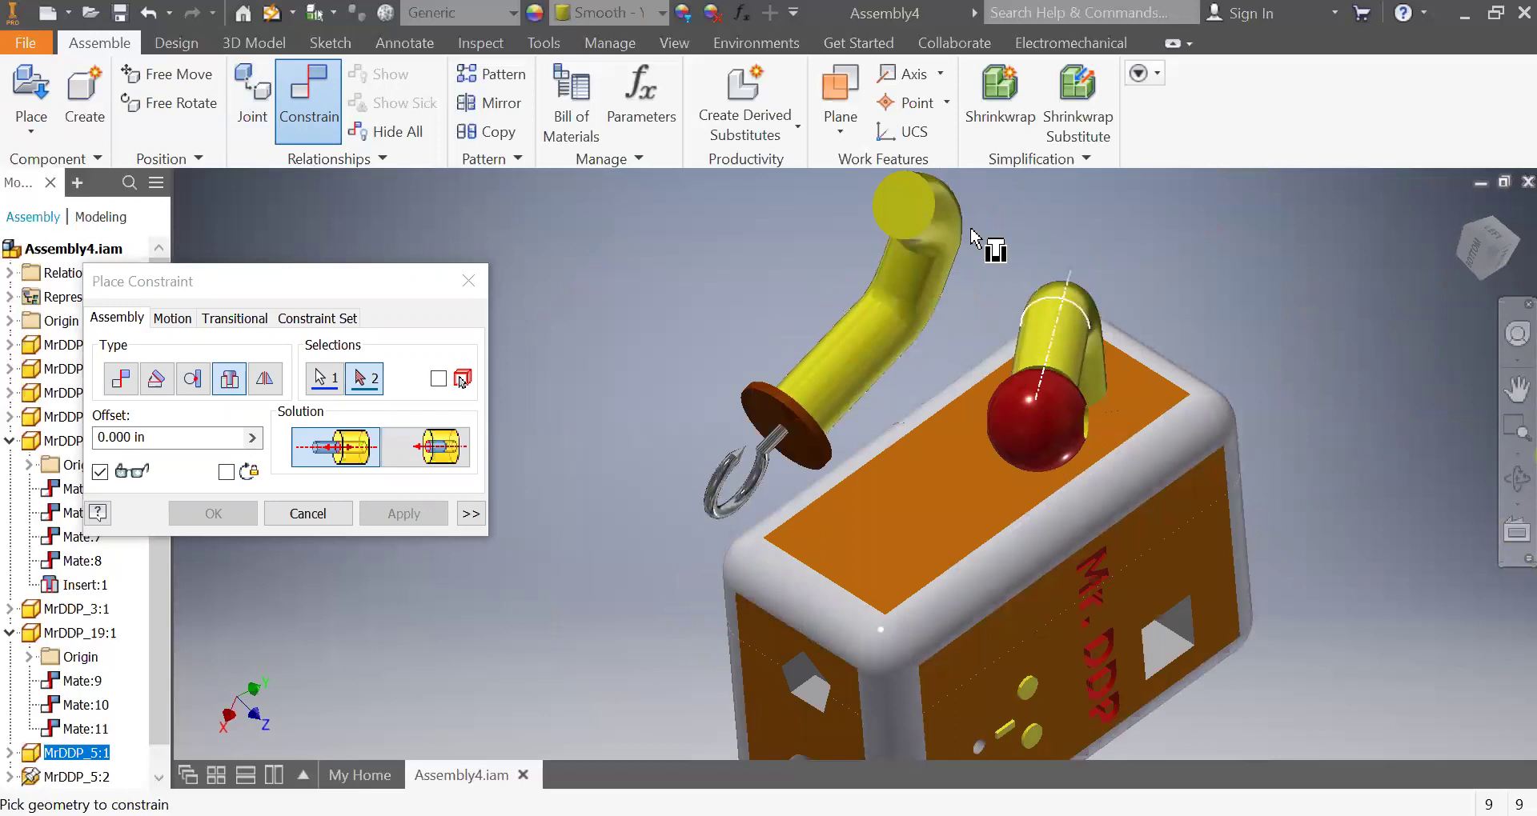
pyautogui.click(932, 224)
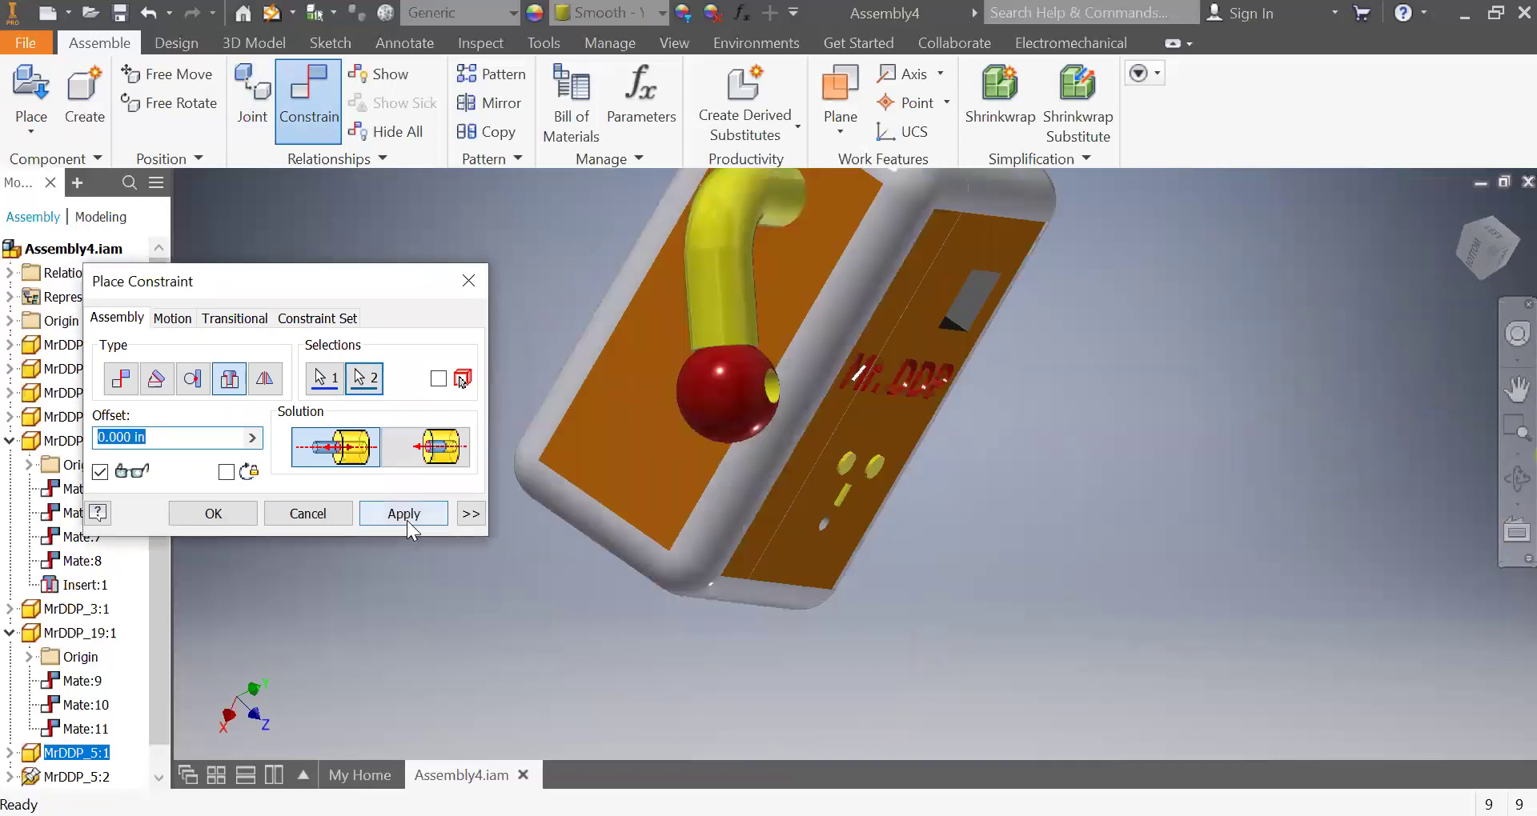
pyautogui.click(407, 521)
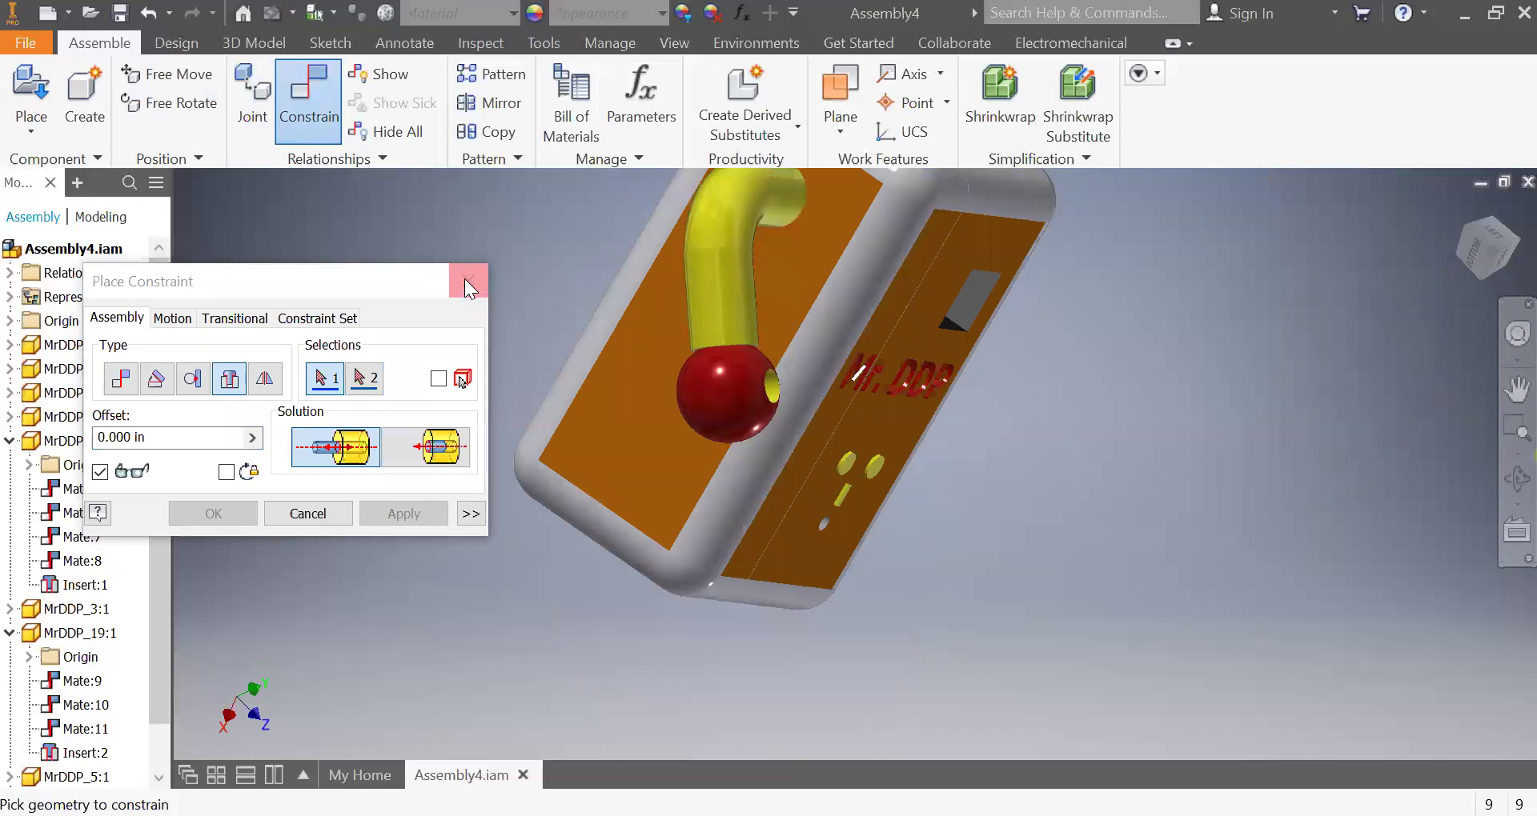
pyautogui.click(468, 280)
# - Hide the extra MrDDP_5 arm instance in front of the body
pyautogui.press('F4')
pyautogui.moveTo(886, 477); pyautogui.dragTo(836, 456)
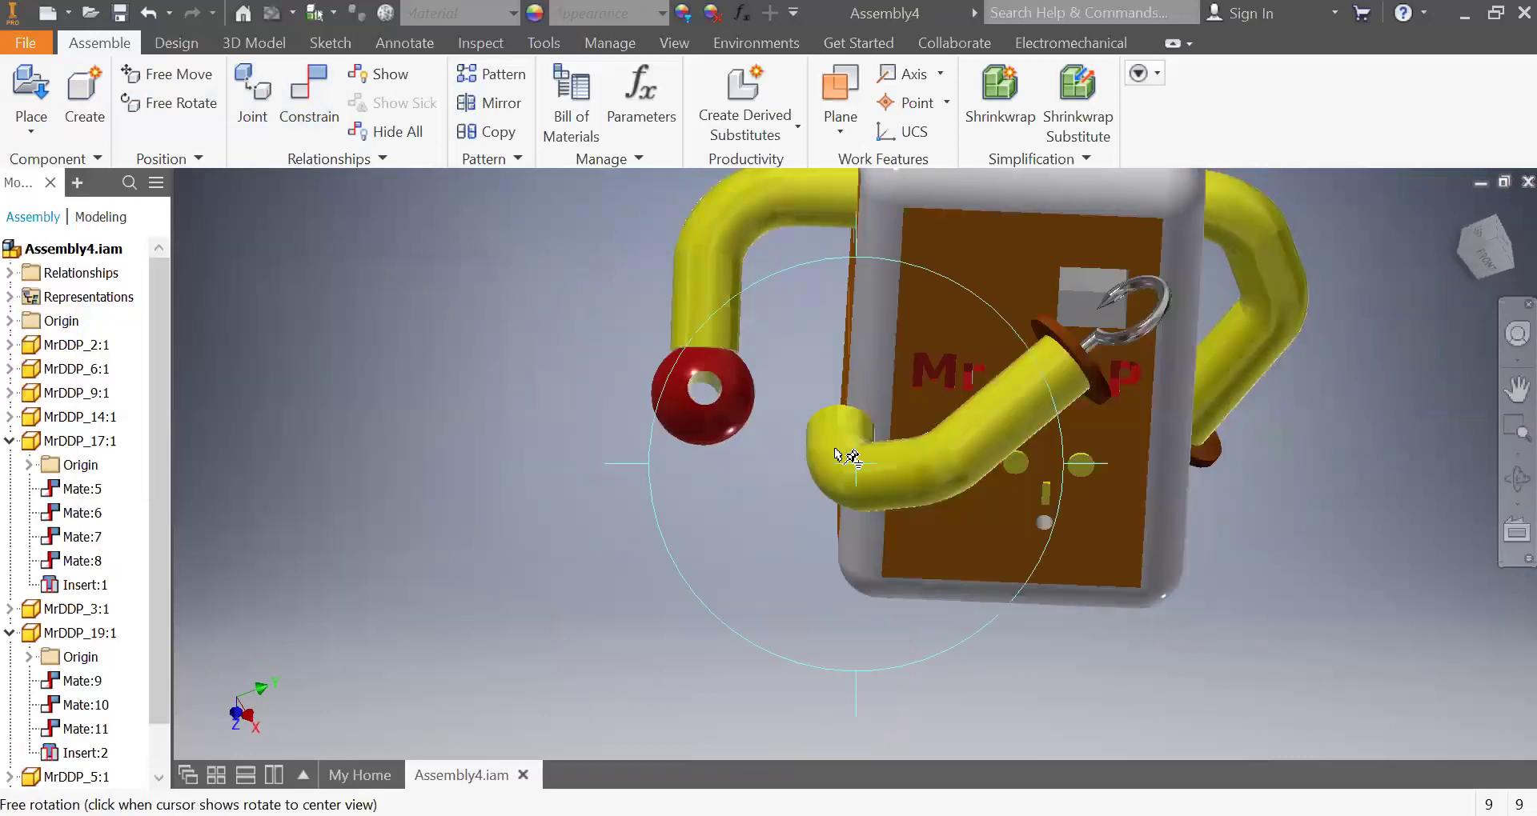
pyautogui.click(884, 492)
pyautogui.hotkey('alt', 'v')
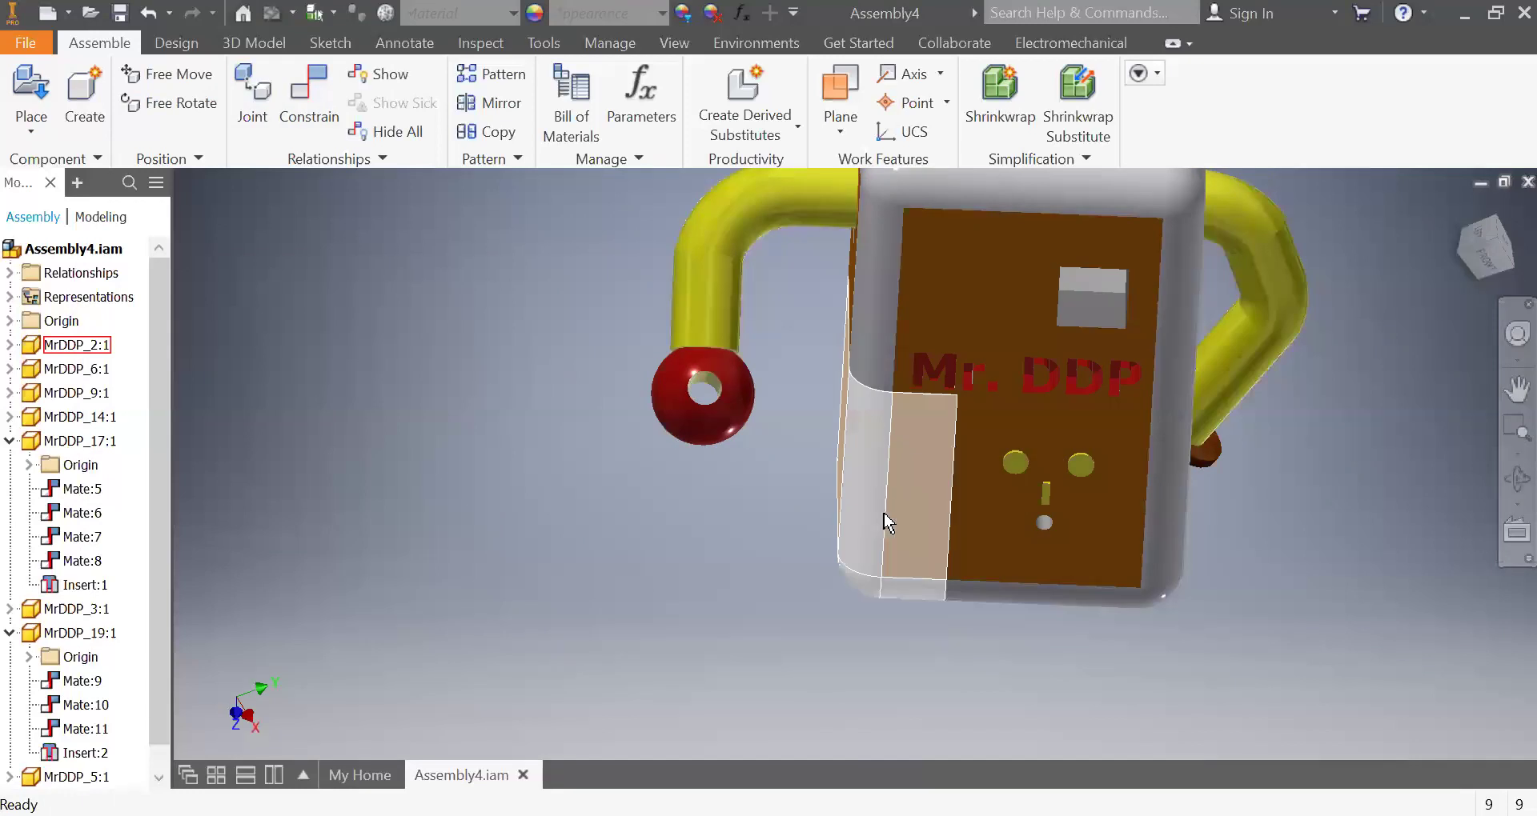
# - Examine the figure from several angles, ending on the underside of the body with its polygonal and round leg holes
pyautogui.press('F4')
pyautogui.moveTo(933, 524); pyautogui.dragTo(1084, 448)
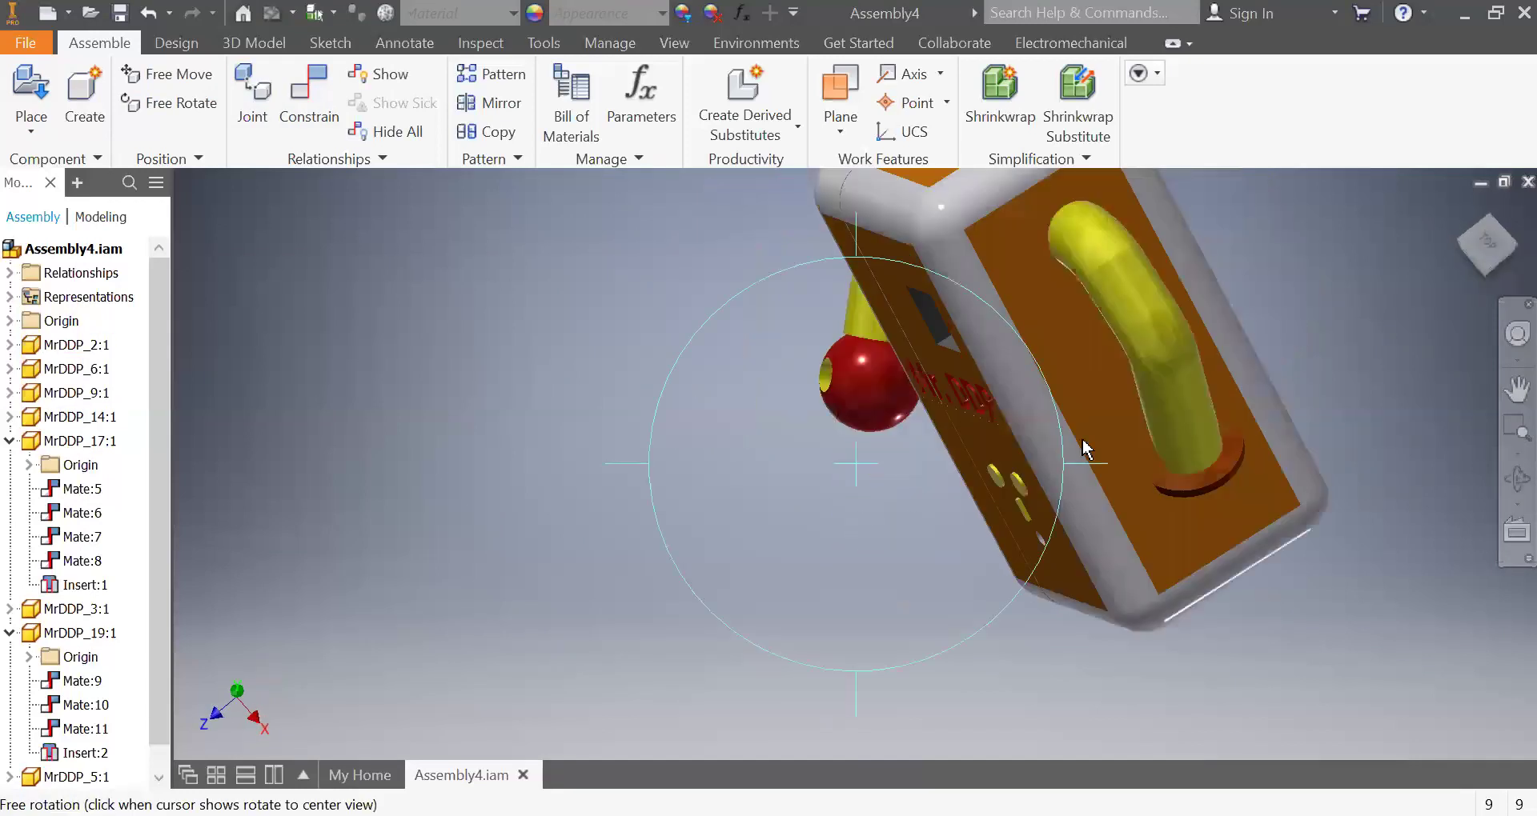
pyautogui.click(1169, 388)
pyautogui.moveTo(1092, 396); pyautogui.dragTo(951, 368)
pyautogui.press('F4')
pyautogui.moveTo(930, 584); pyautogui.dragTo(985, 412)
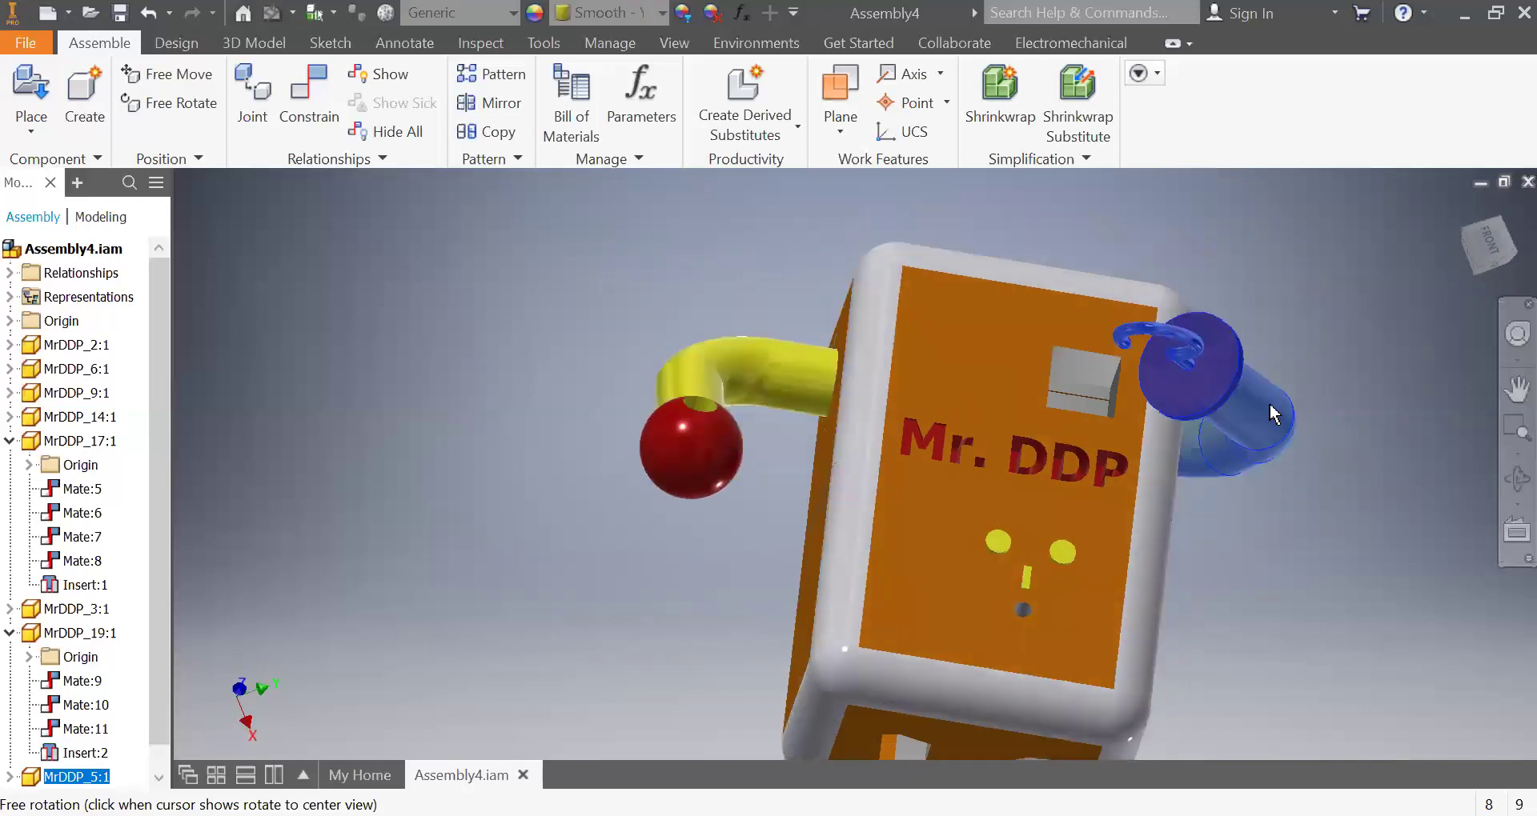
pyautogui.press('Escape')
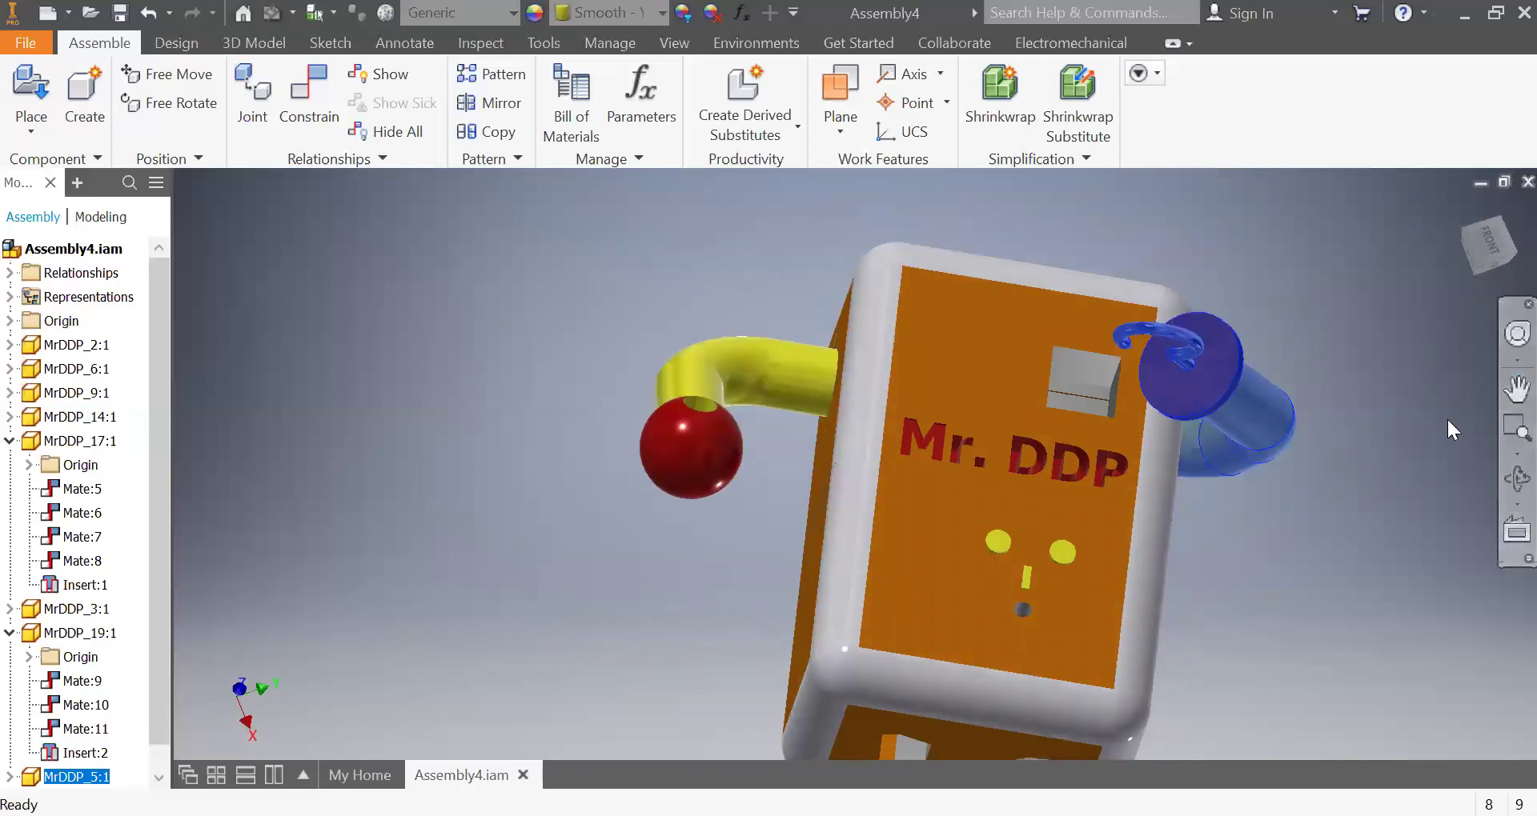
pyautogui.click(1517, 389)
pyautogui.moveTo(1324, 542); pyautogui.dragTo(1329, 363)
pyautogui.press('F4')
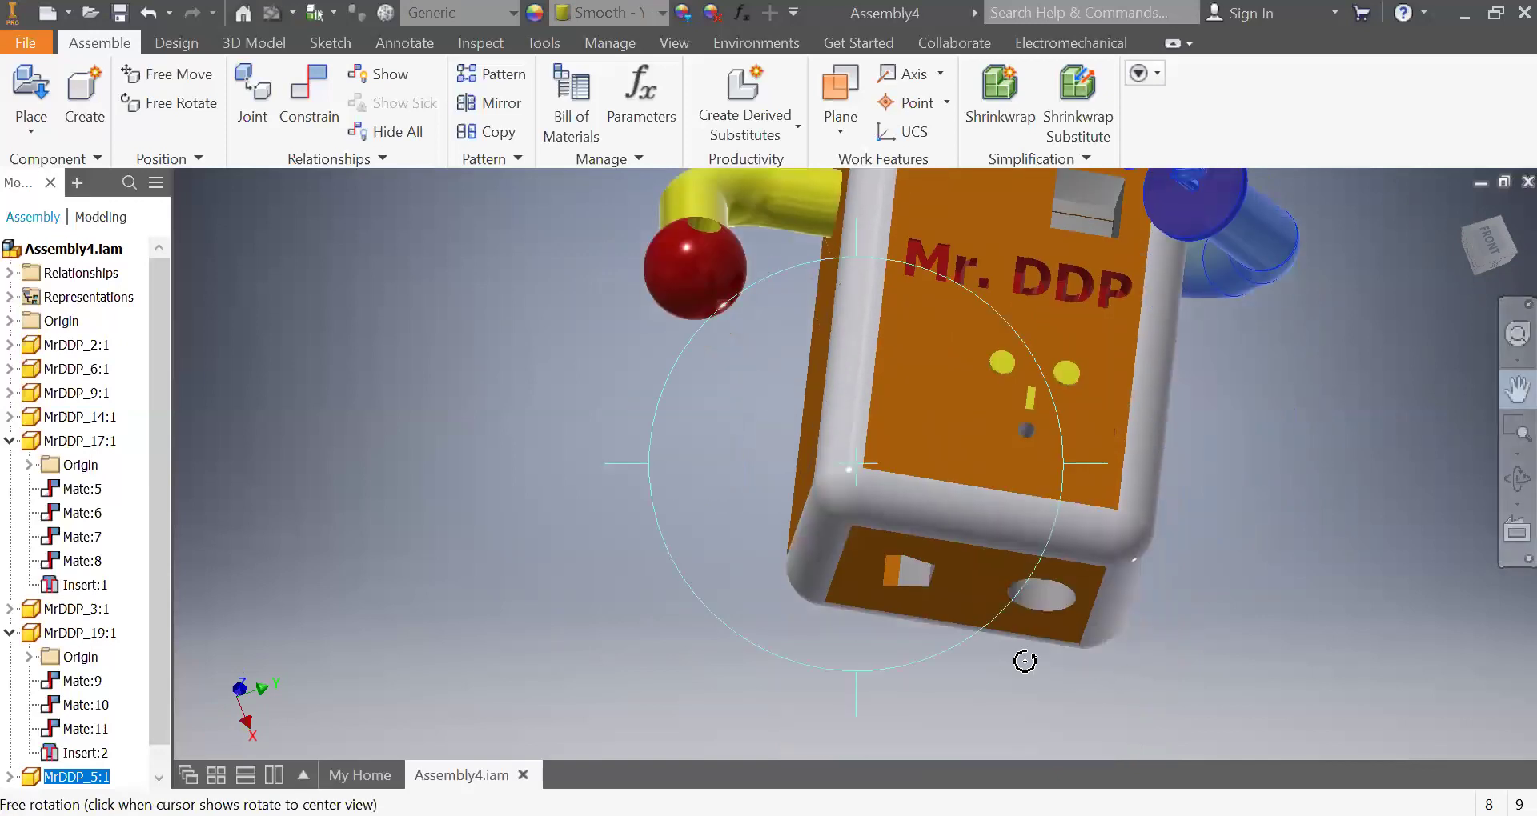
pyautogui.moveTo(971, 600); pyautogui.dragTo(1021, 505)
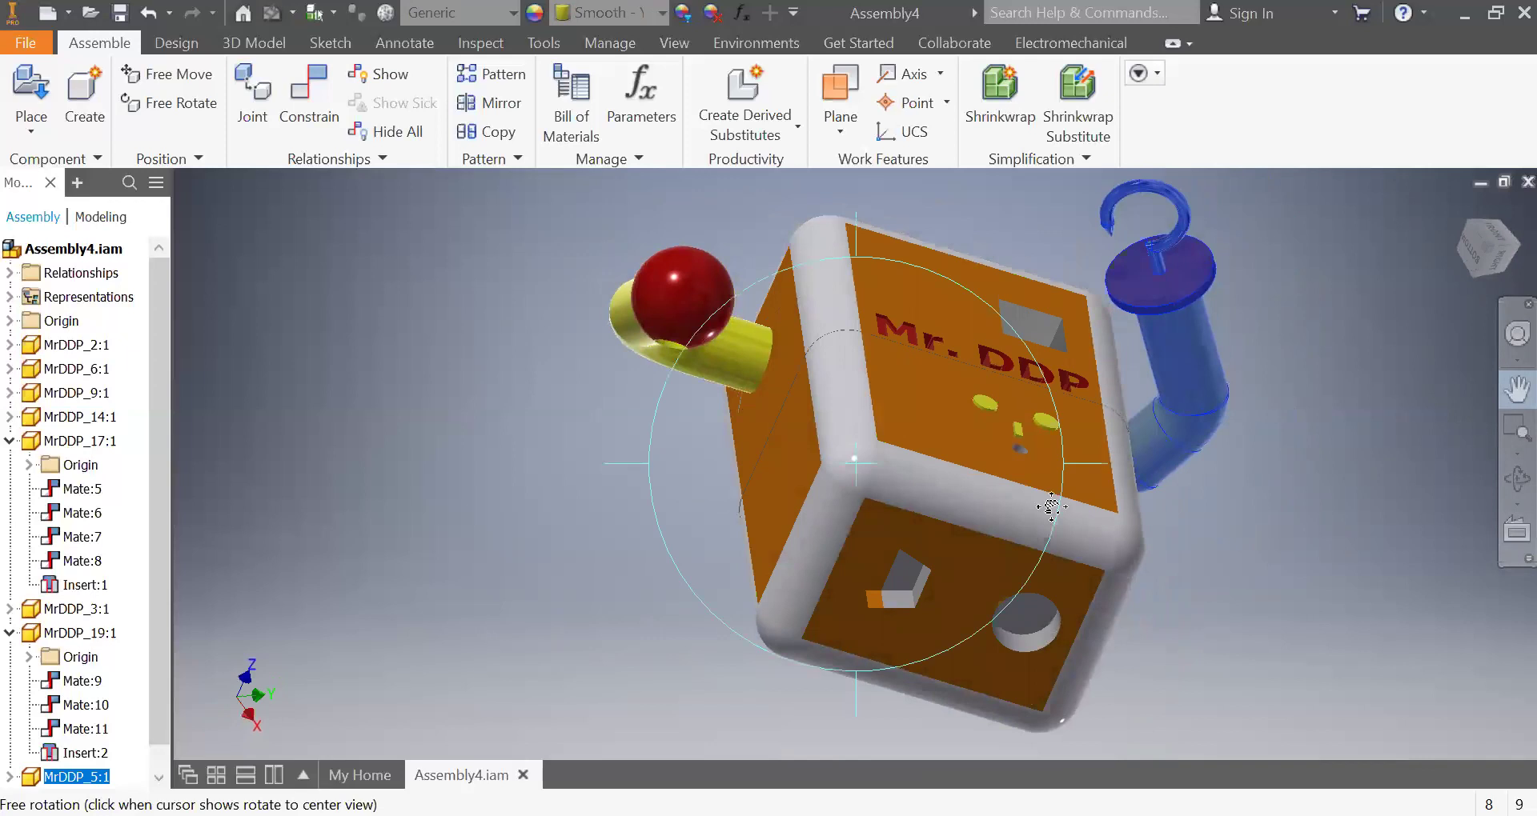
# - Place one MrDDP_8 part from the Assembly Files folder in the empty space beside the body and finish placing
pyautogui.click(32, 126)
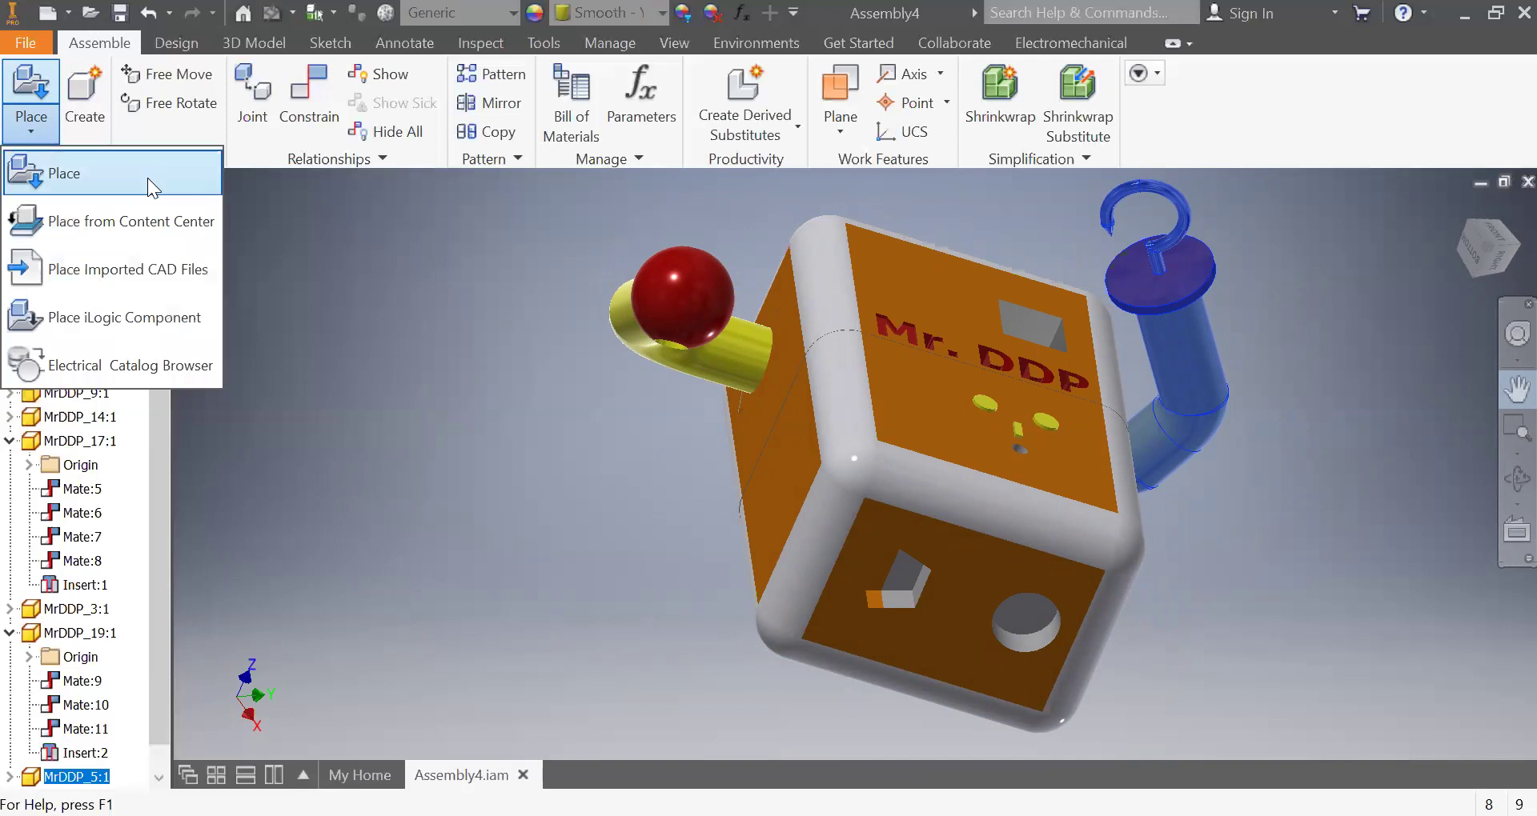
pyautogui.click(149, 183)
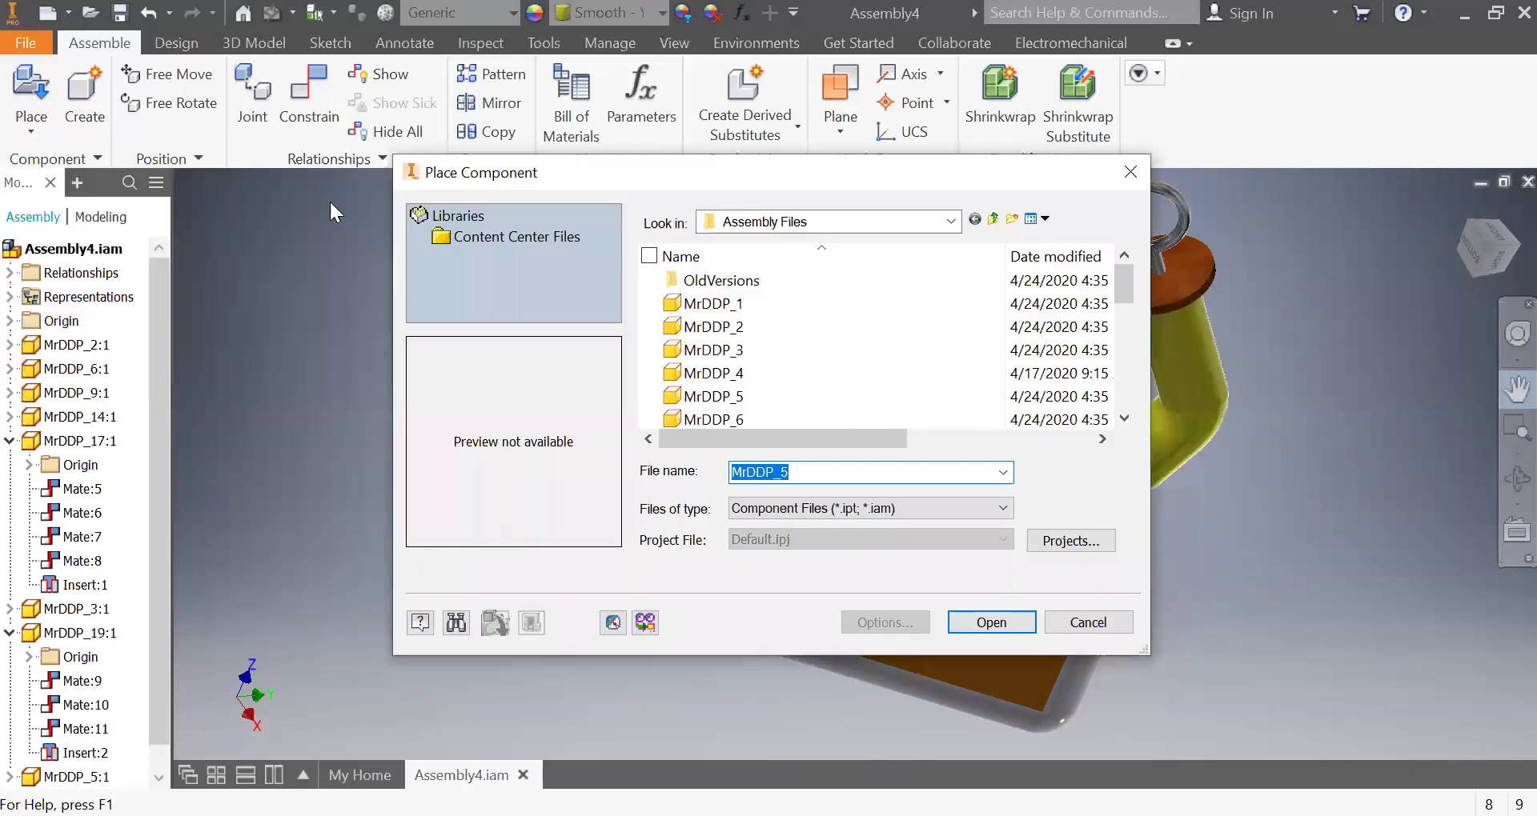
pyautogui.click(704, 303)
pyautogui.press('Down')
pyautogui.press('Down')
pyautogui.press('Down')
pyautogui.press('Down')
pyautogui.press('Down')
pyautogui.press('Down')
pyautogui.press('Down')
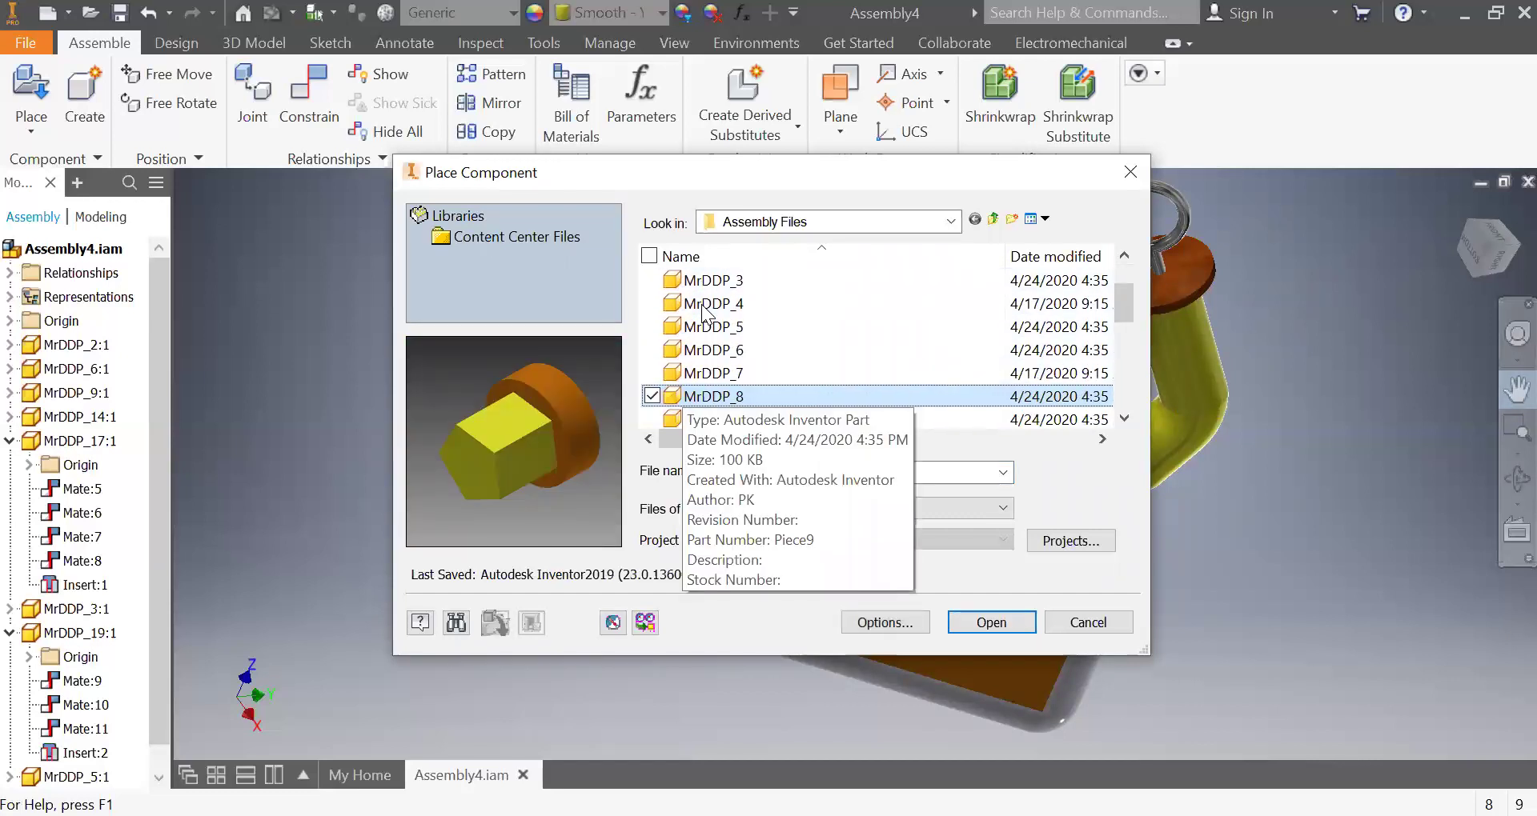
pyautogui.press('Return')
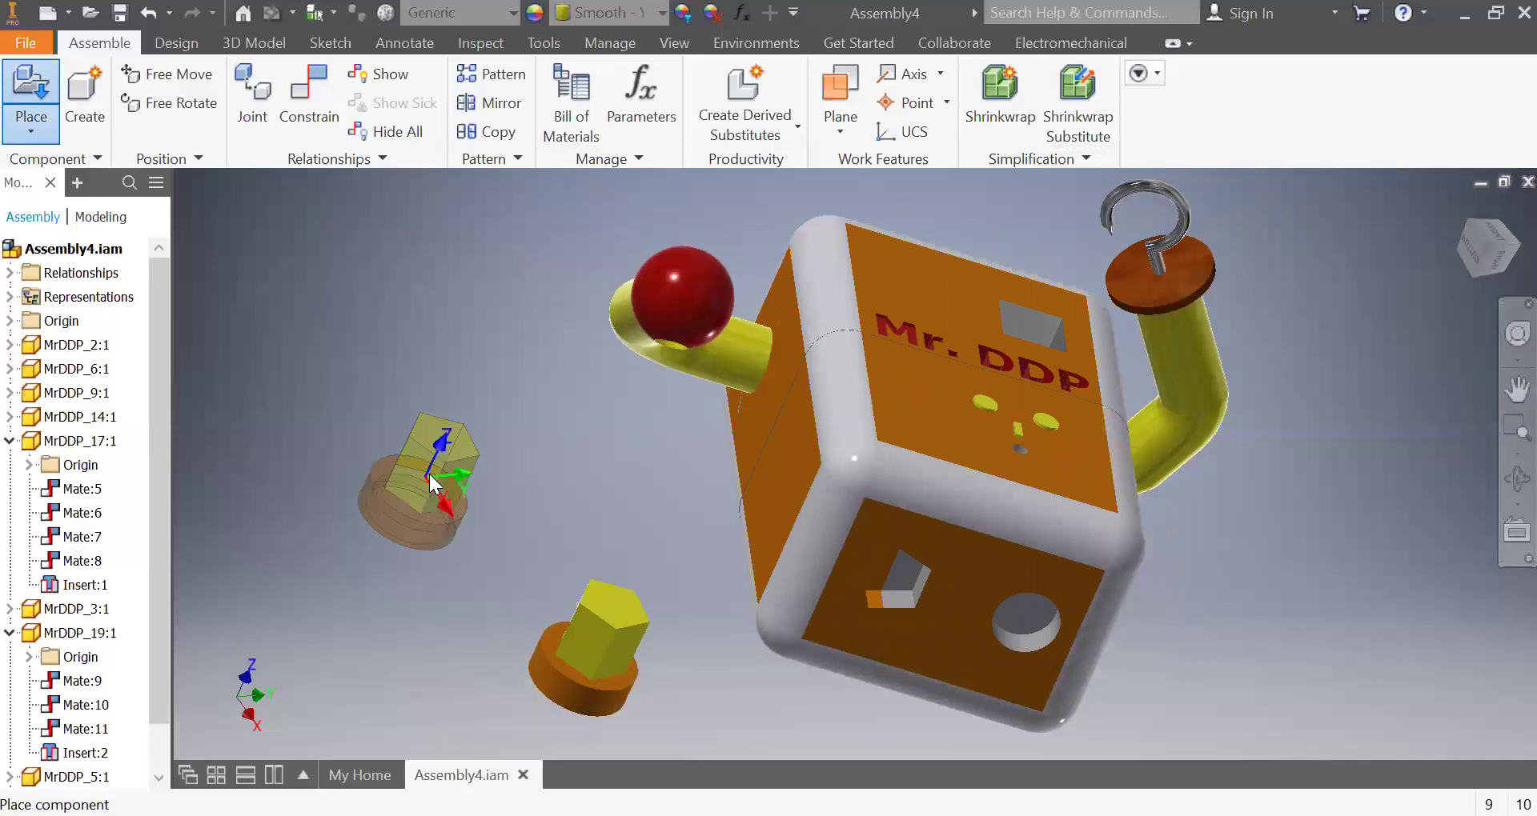
pyautogui.rightClick(429, 474)
pyautogui.click(525, 479)
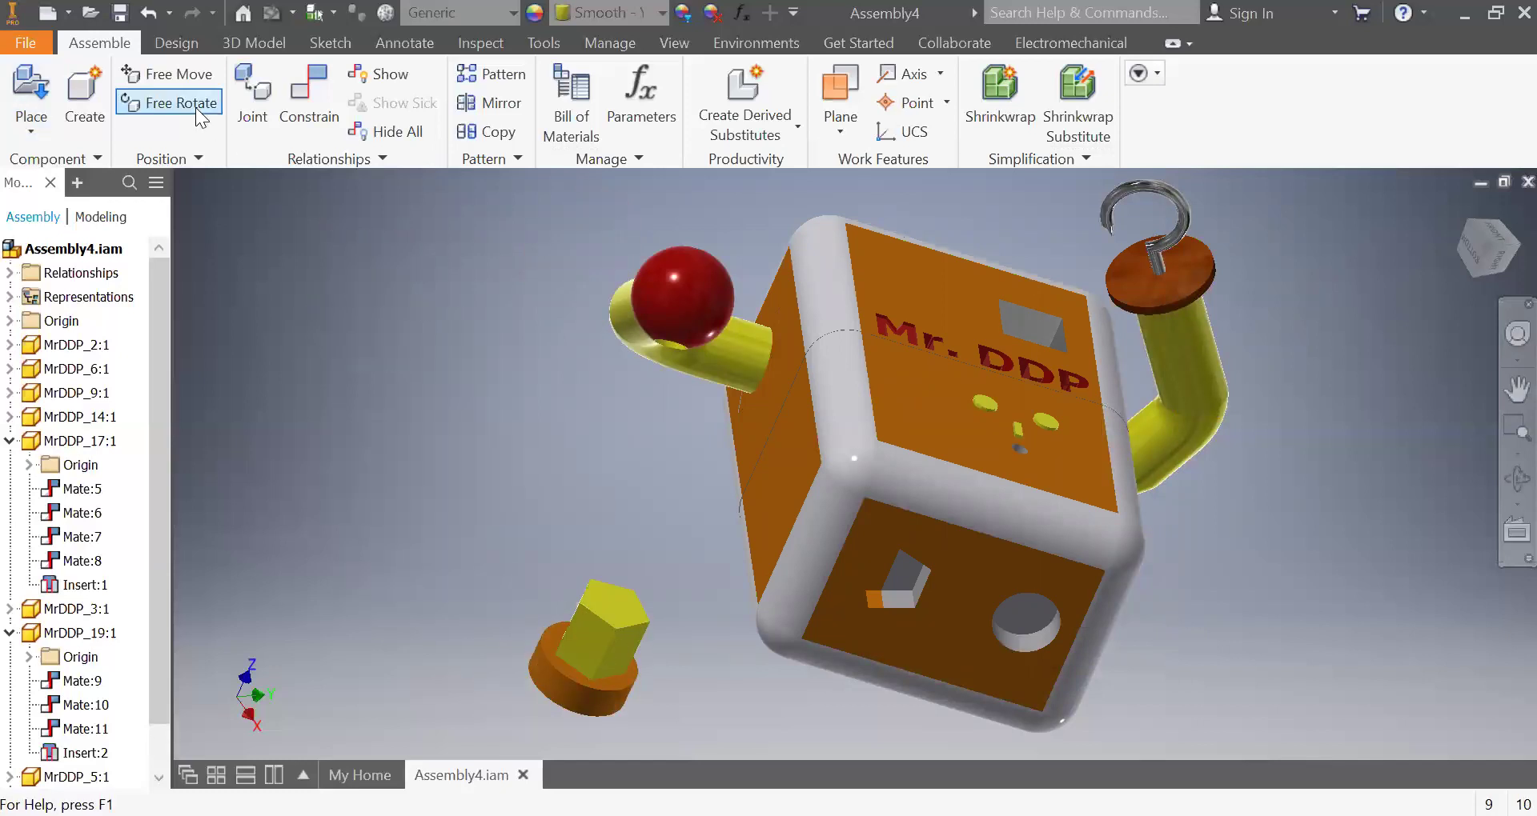
# - Free Rotate the MrDDP_8 part until its round socket faces outward, and Free Move it in front of the body's underside
pyautogui.click(585, 715)
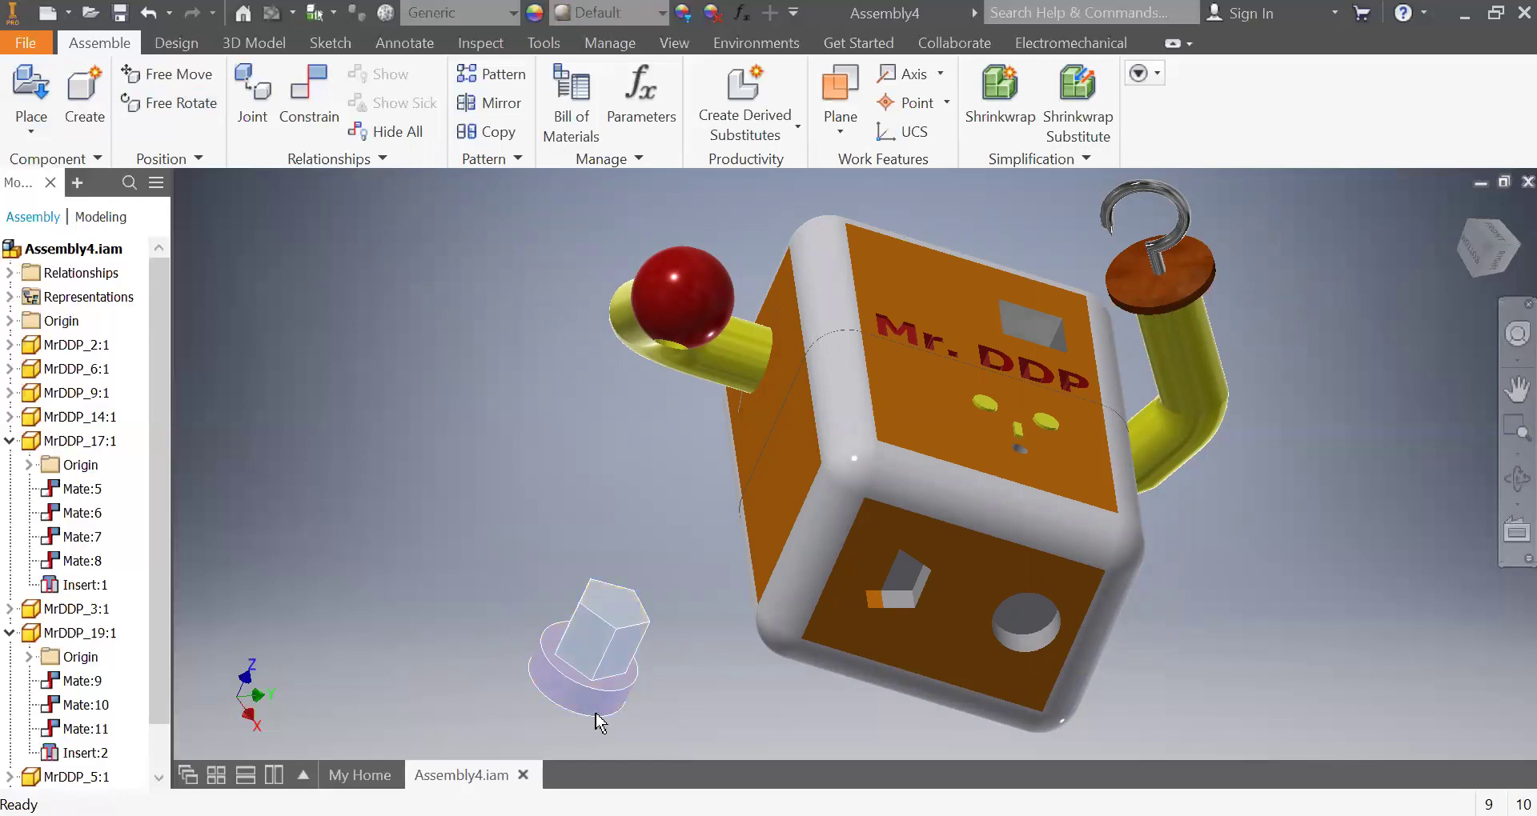
pyautogui.moveTo(602, 715); pyautogui.dragTo(622, 710)
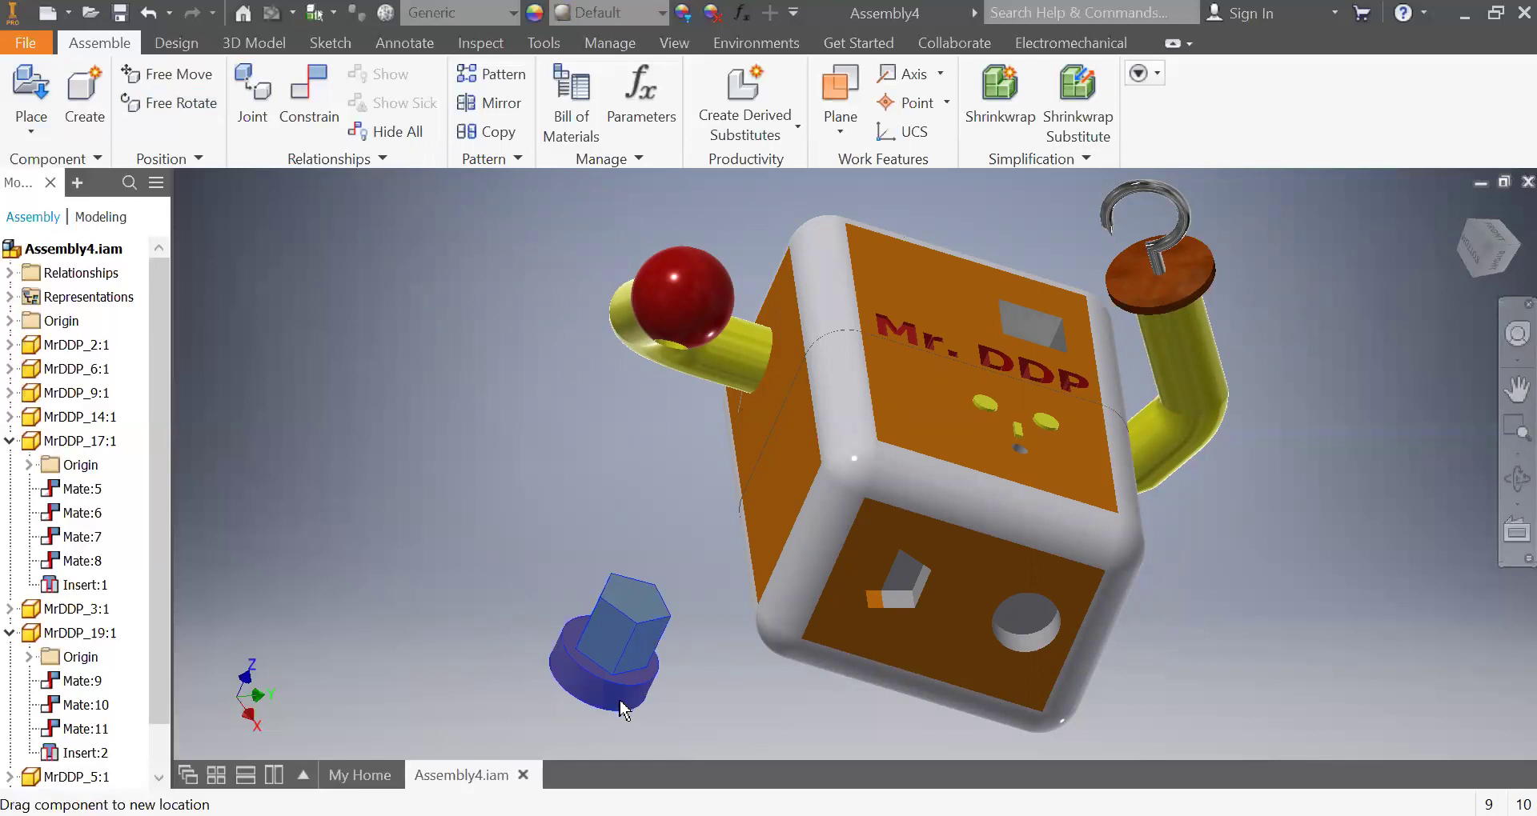
pyautogui.click(191, 105)
pyautogui.moveTo(606, 696); pyautogui.dragTo(680, 665)
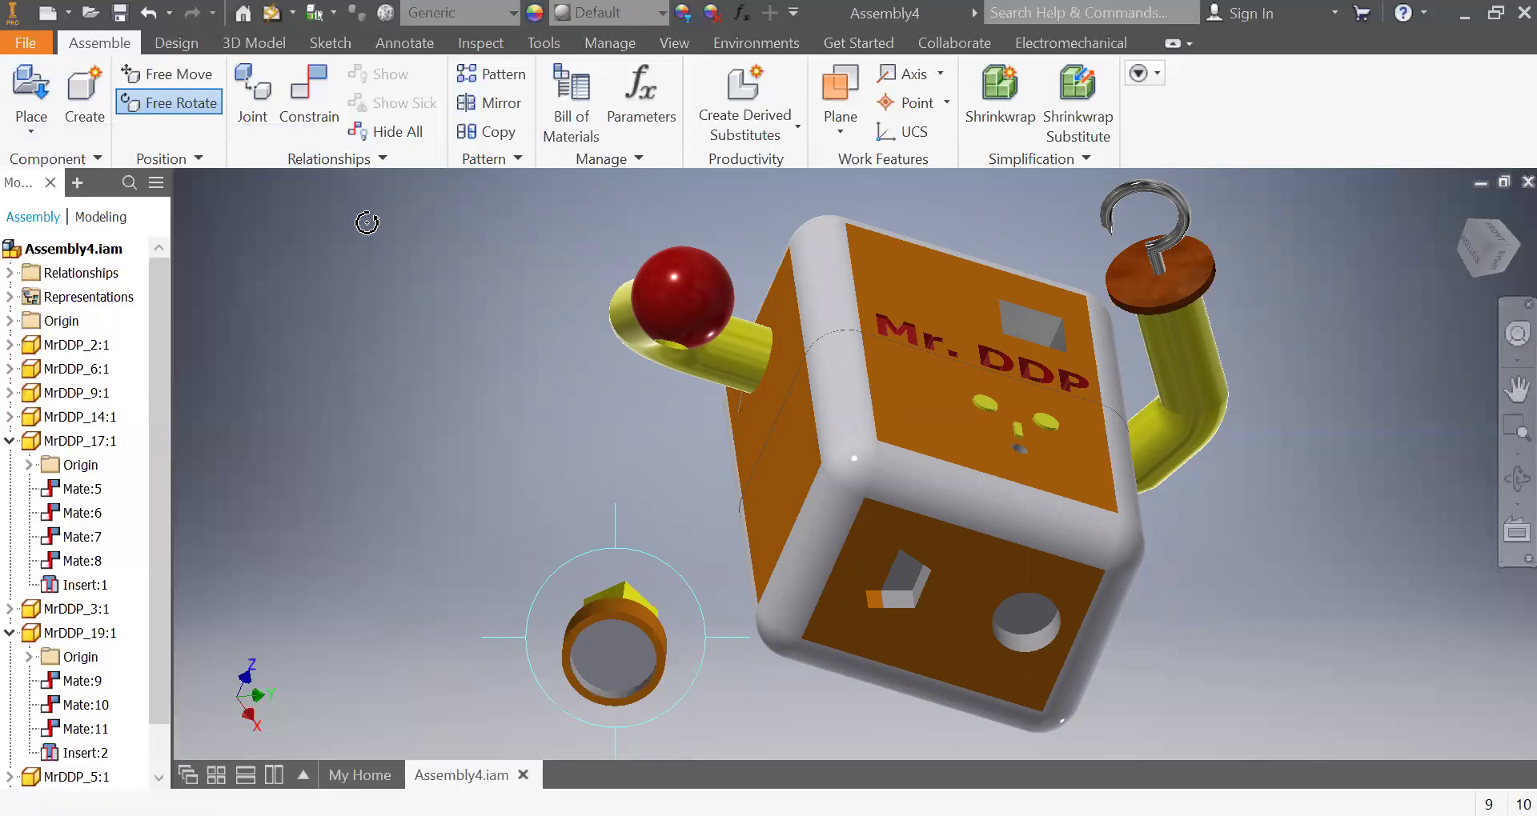
pyautogui.moveTo(626, 669); pyautogui.dragTo(936, 730)
# - Add a Mate constraint with a 0.000 in offset between one side face of the MrDDP_8 prism and the matching wall of the polygonal hole
pyautogui.keyDown('shift'); pyautogui.moveTo(894, 638); pyautogui.dragTo(801, 440, button='middle'); pyautogui.keyUp('shift')
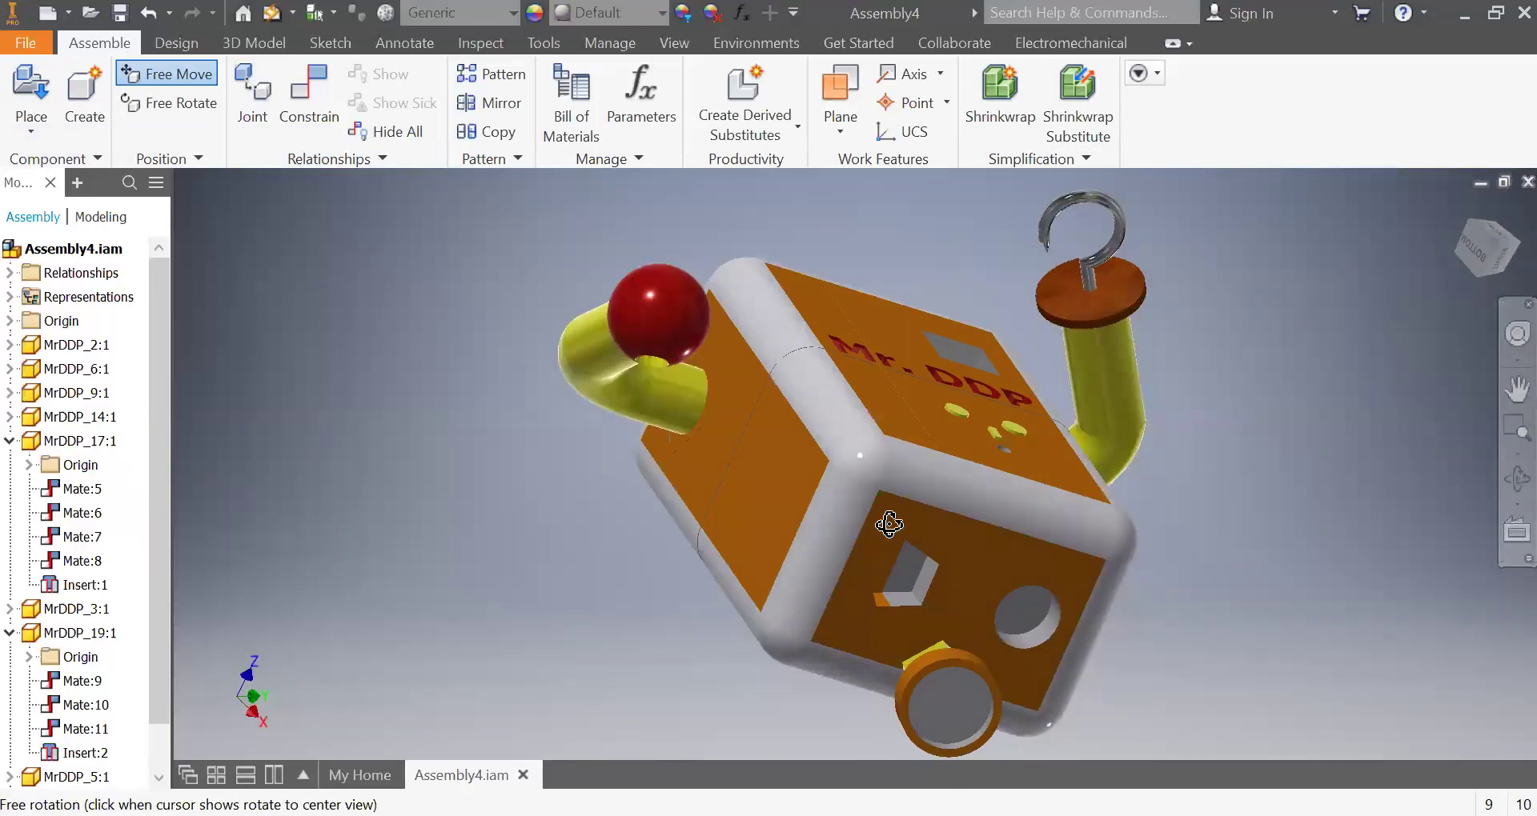
pyautogui.click(1505, 391)
pyautogui.moveTo(1297, 572); pyautogui.dragTo(1252, 481)
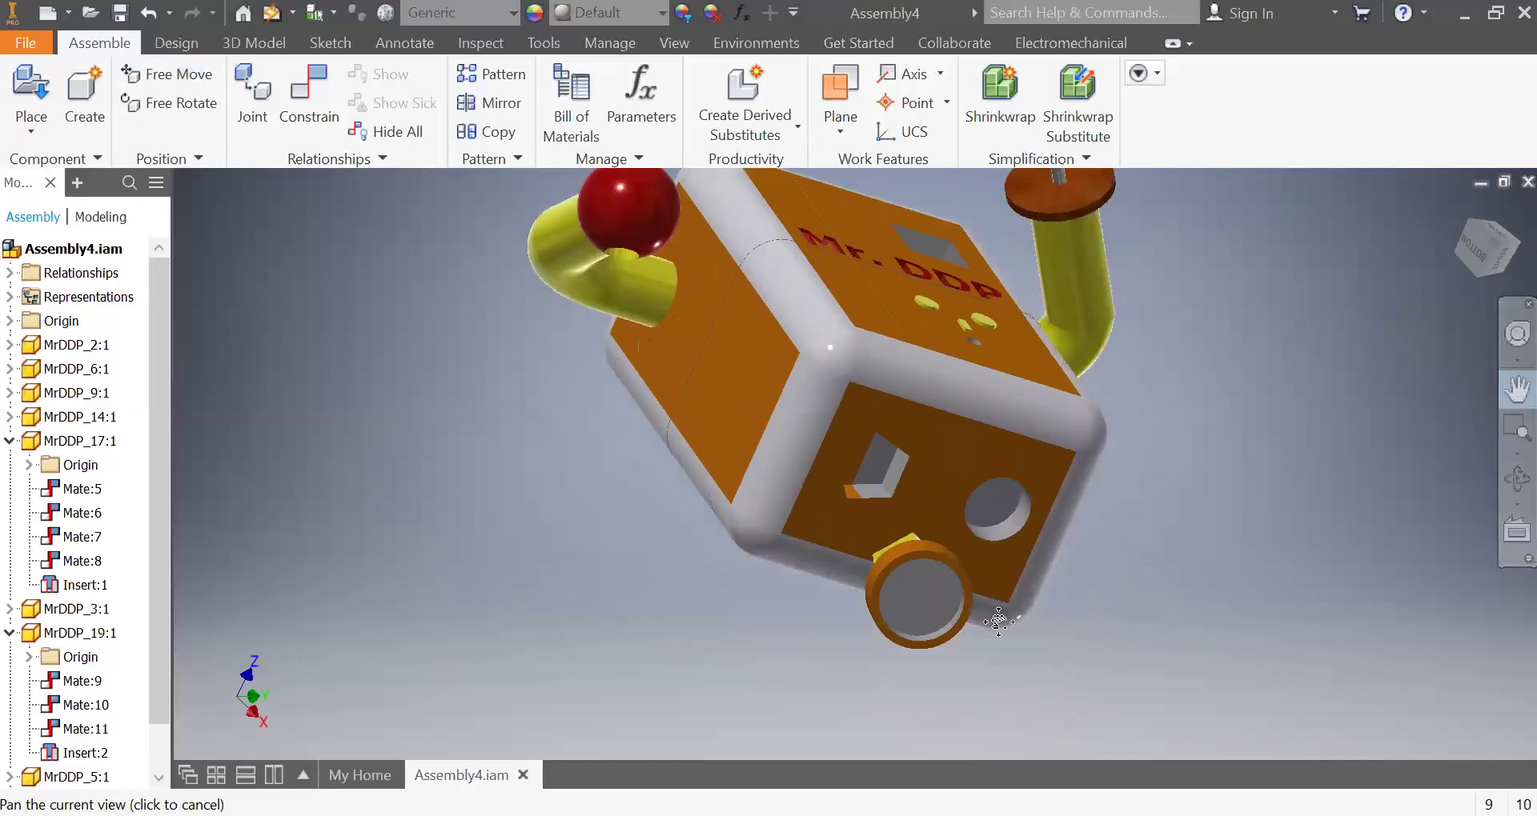
pyautogui.click(318, 123)
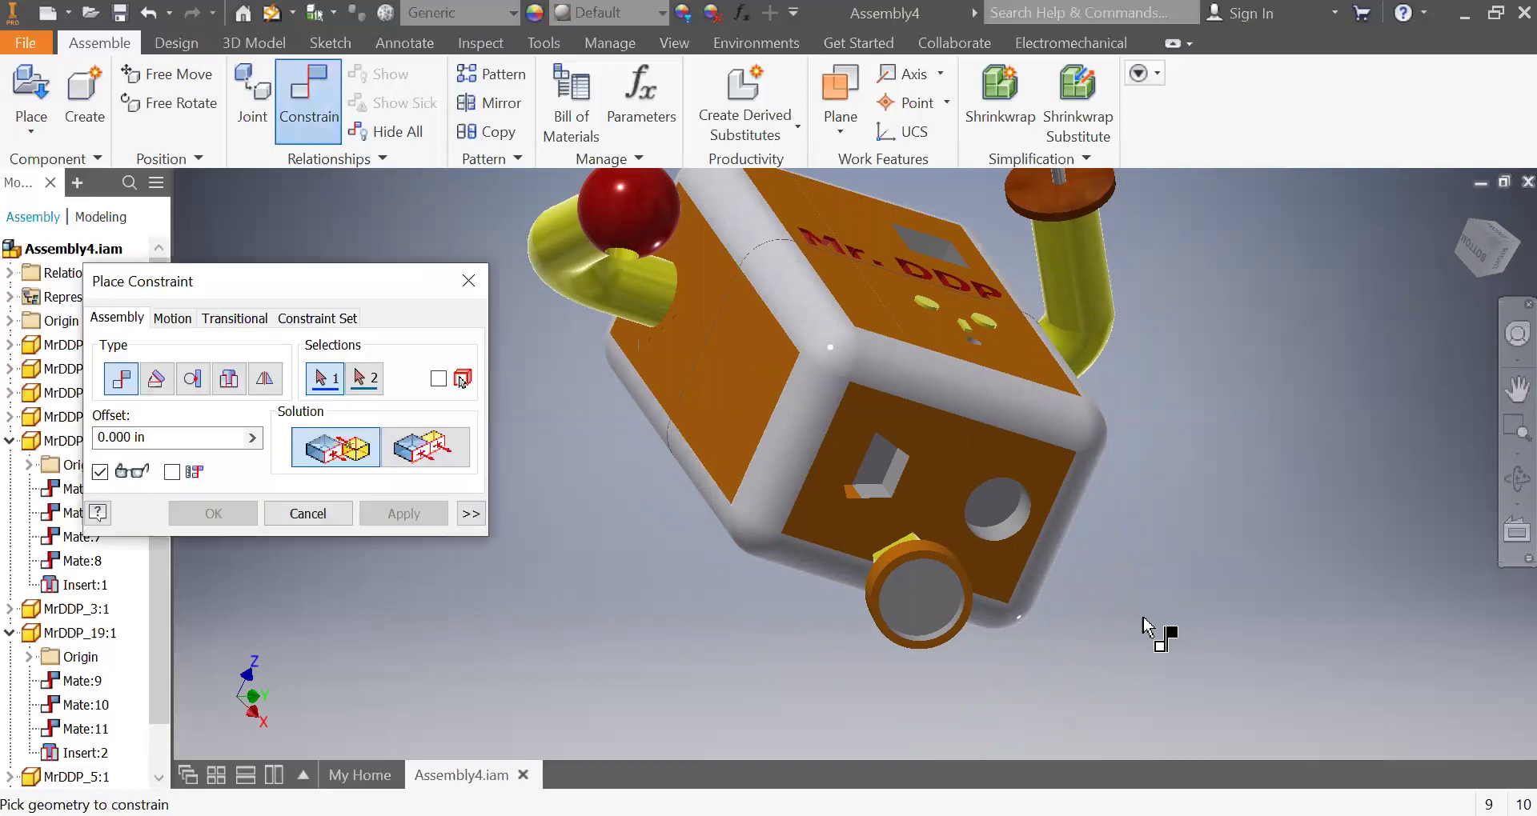
pyautogui.press('F4')
pyautogui.moveTo(926, 513)
pyautogui.mouseDown()
pyautogui.moveTo(984, 435)
pyautogui.moveTo(1029, 443)
pyautogui.moveTo(1030, 504)
pyautogui.moveTo(938, 513)
pyautogui.mouseUp()
pyautogui.press('Escape')
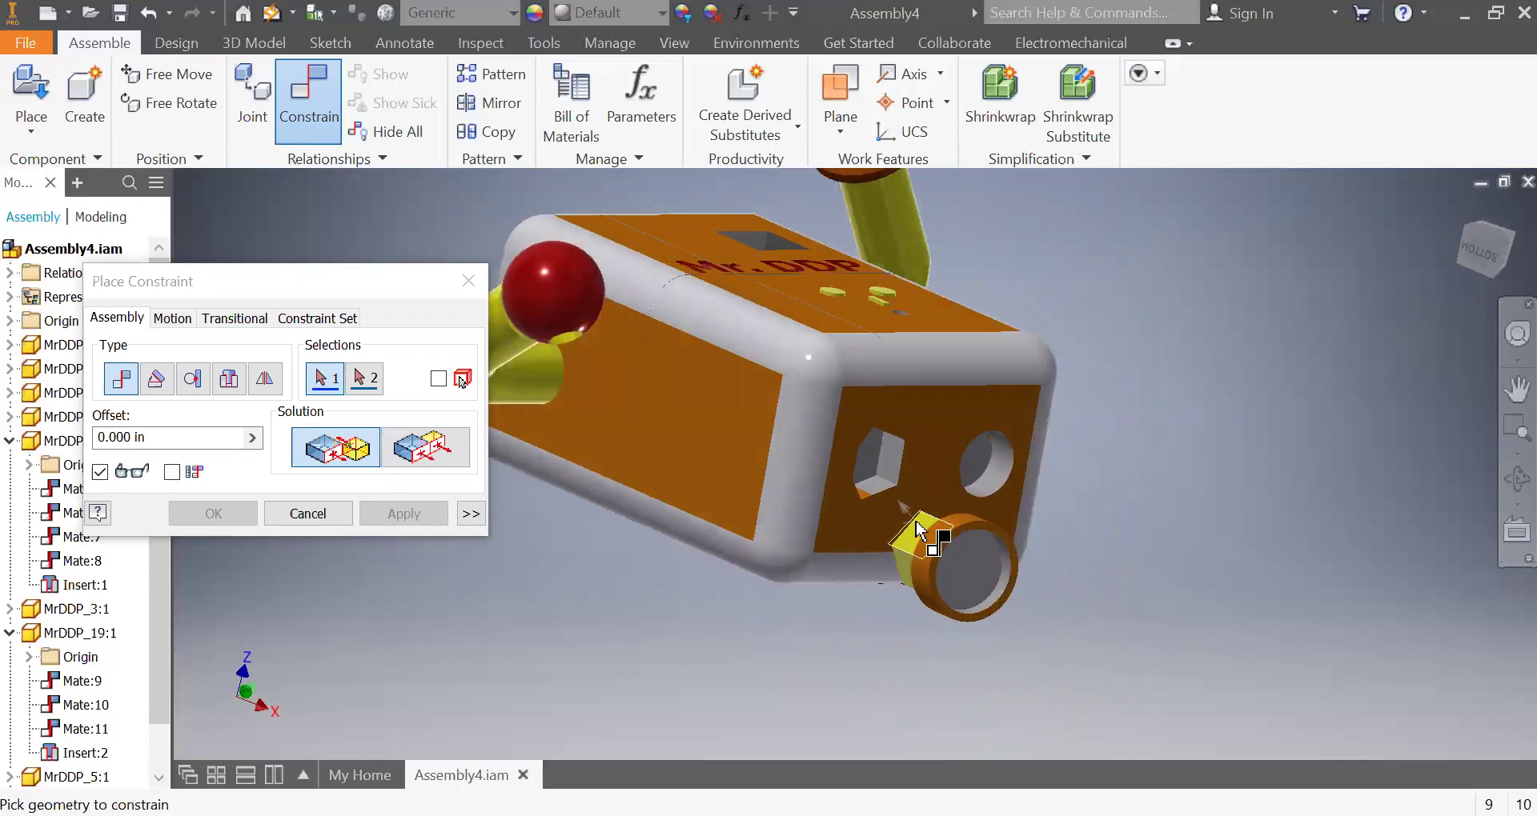
pyautogui.click(919, 533)
pyautogui.press('F4')
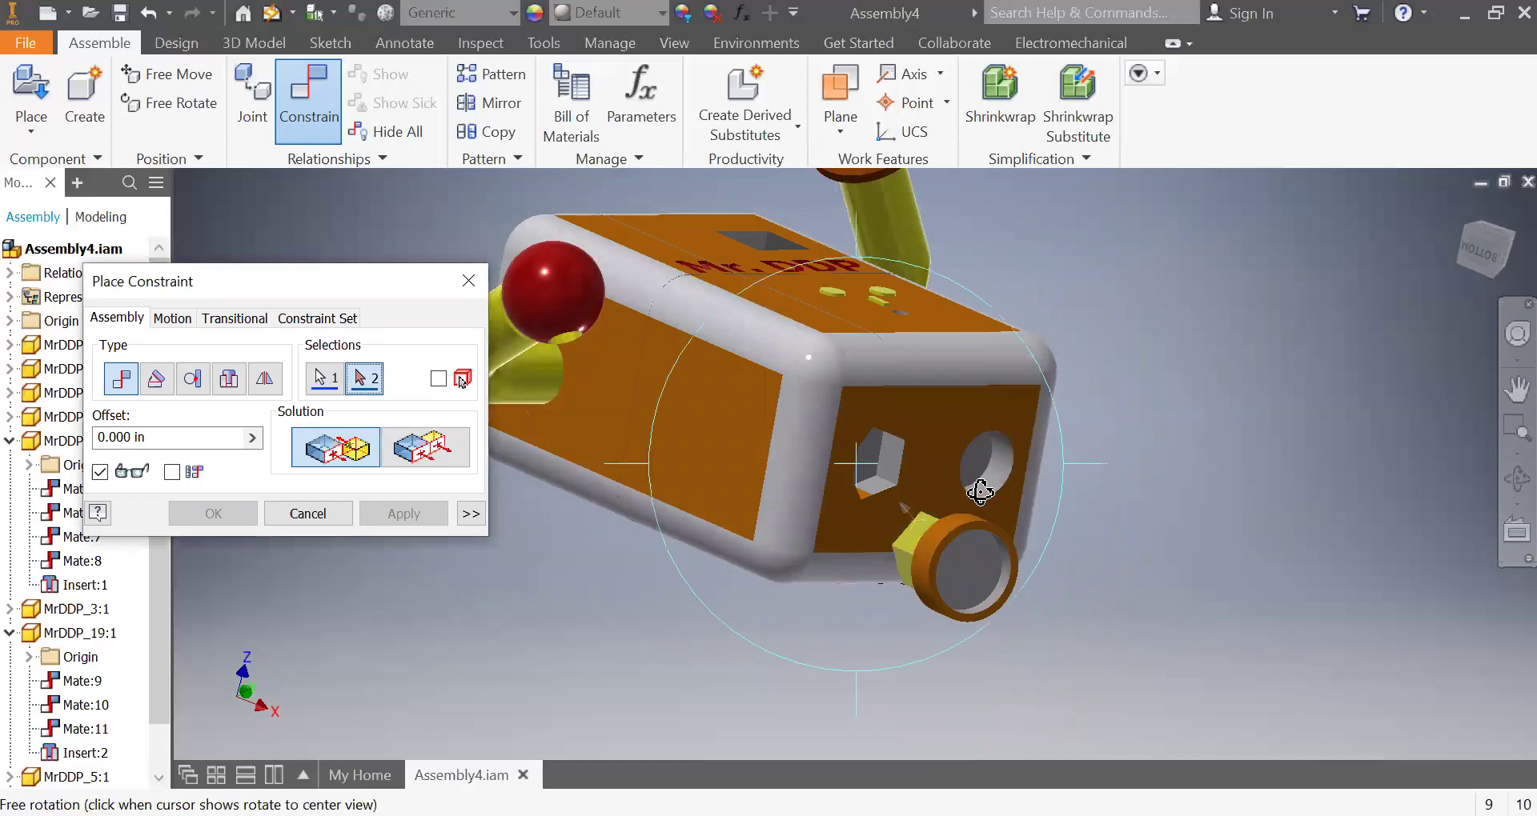
pyautogui.moveTo(953, 487); pyautogui.dragTo(801, 436)
pyautogui.press('Escape')
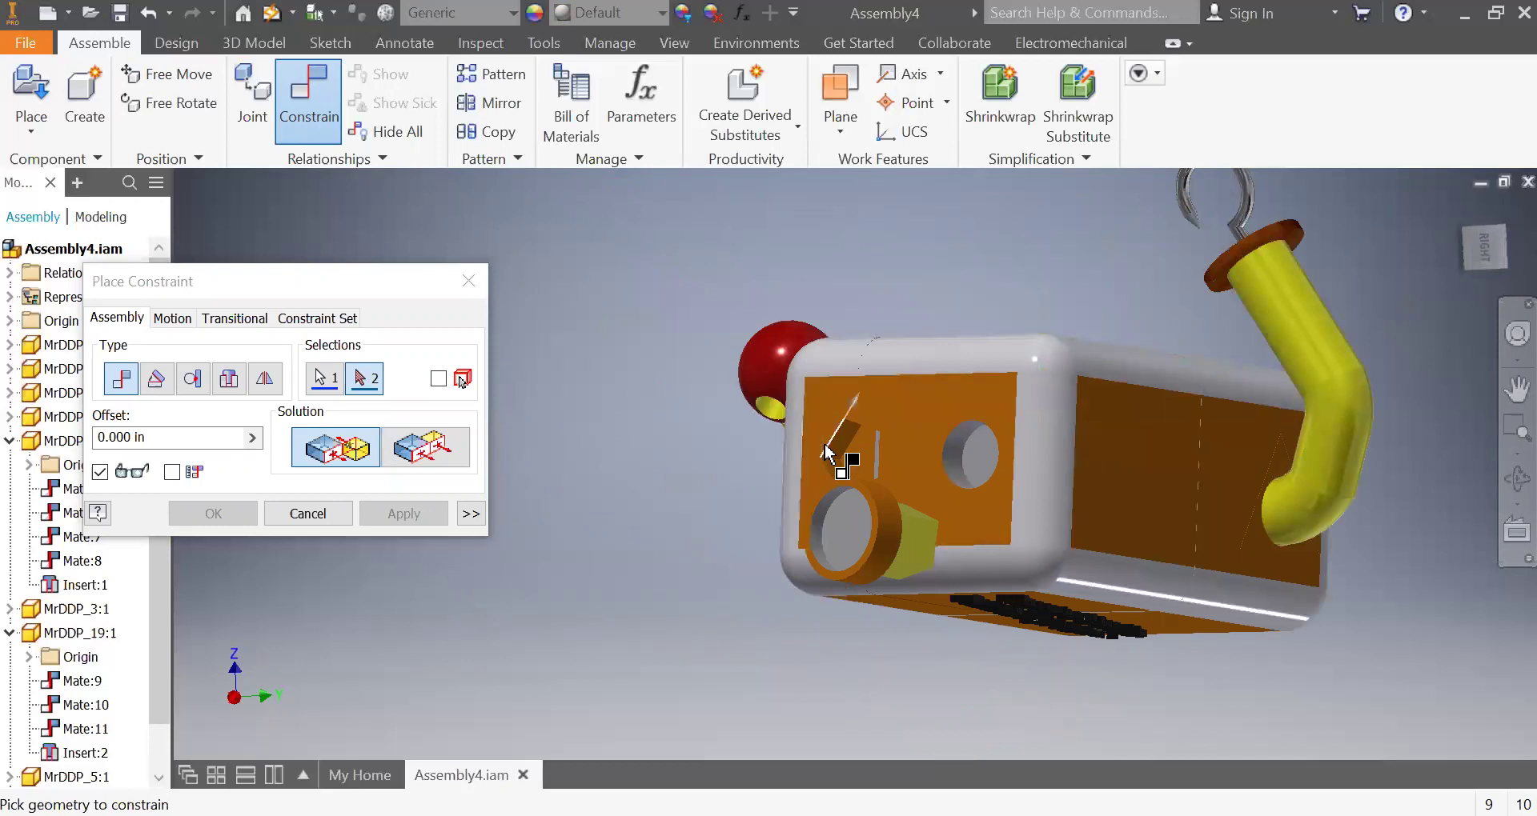
pyautogui.click(835, 456)
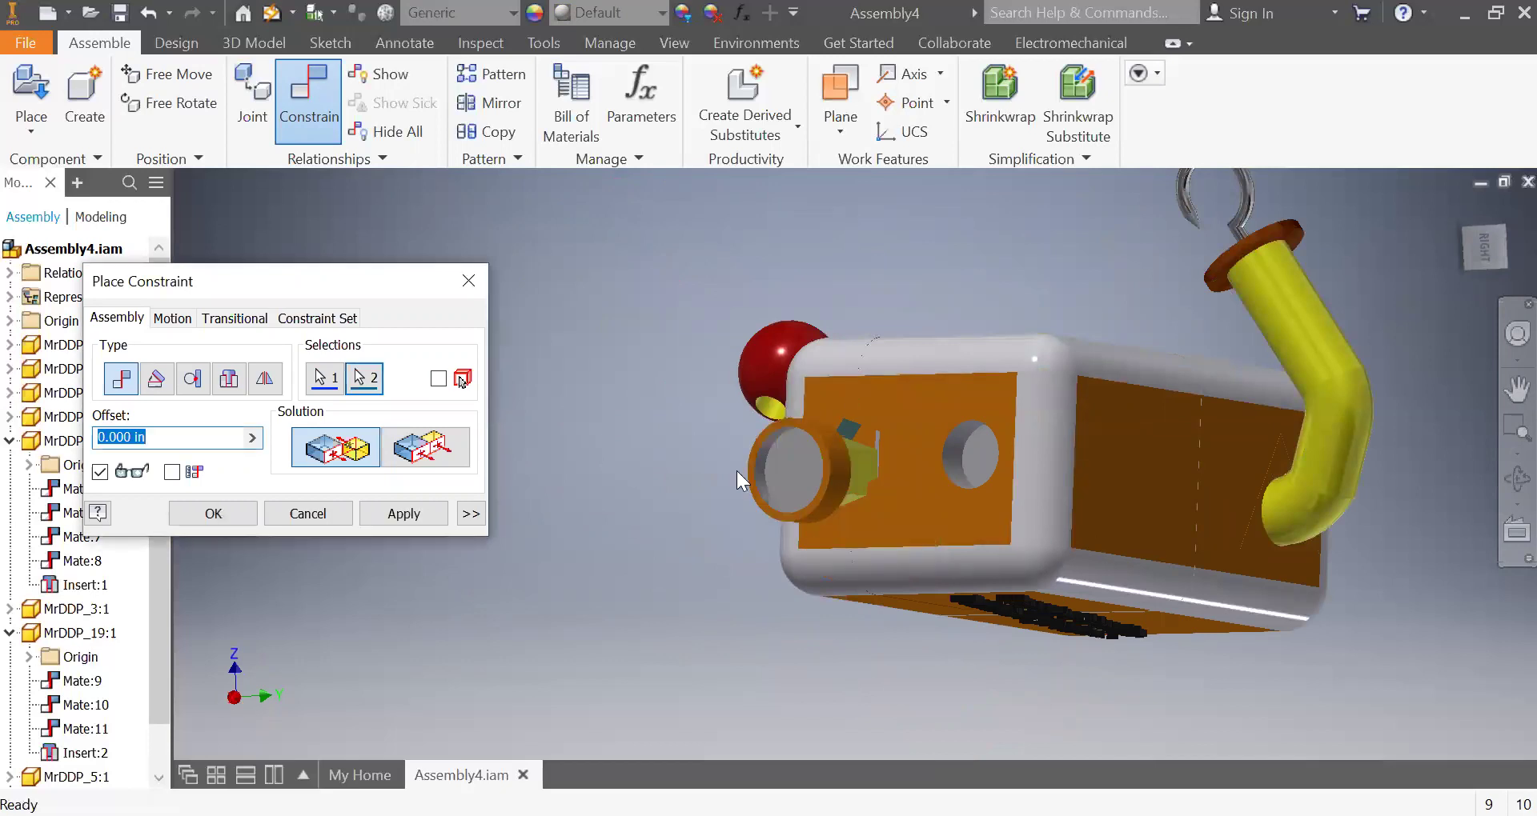
pyautogui.click(368, 517)
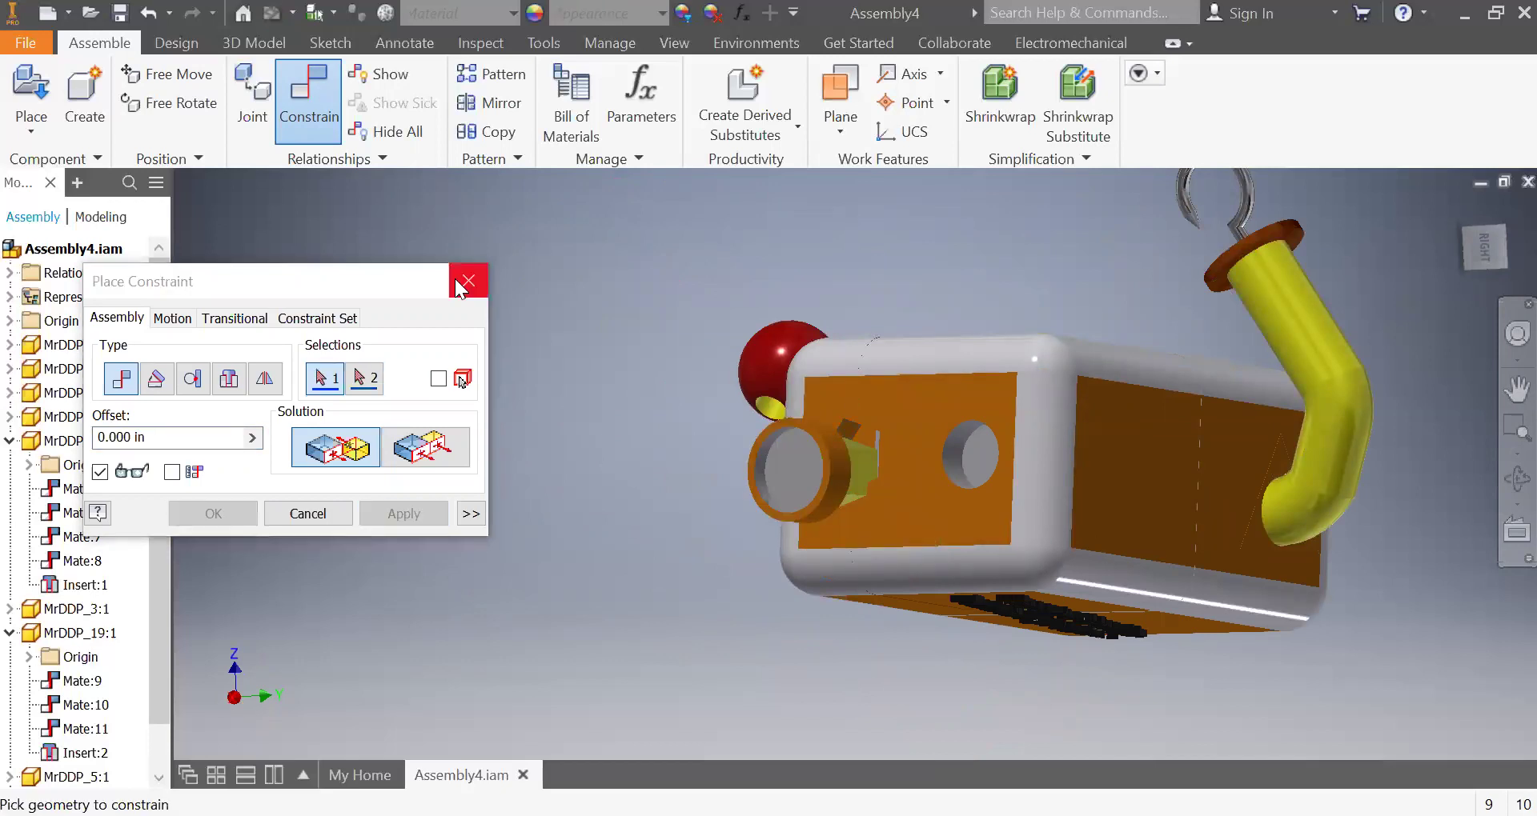
# - Pull the MrDDP_8 part clear of the body and expand its entry in the model tree
pyautogui.hotkey('ctrl', 'z')
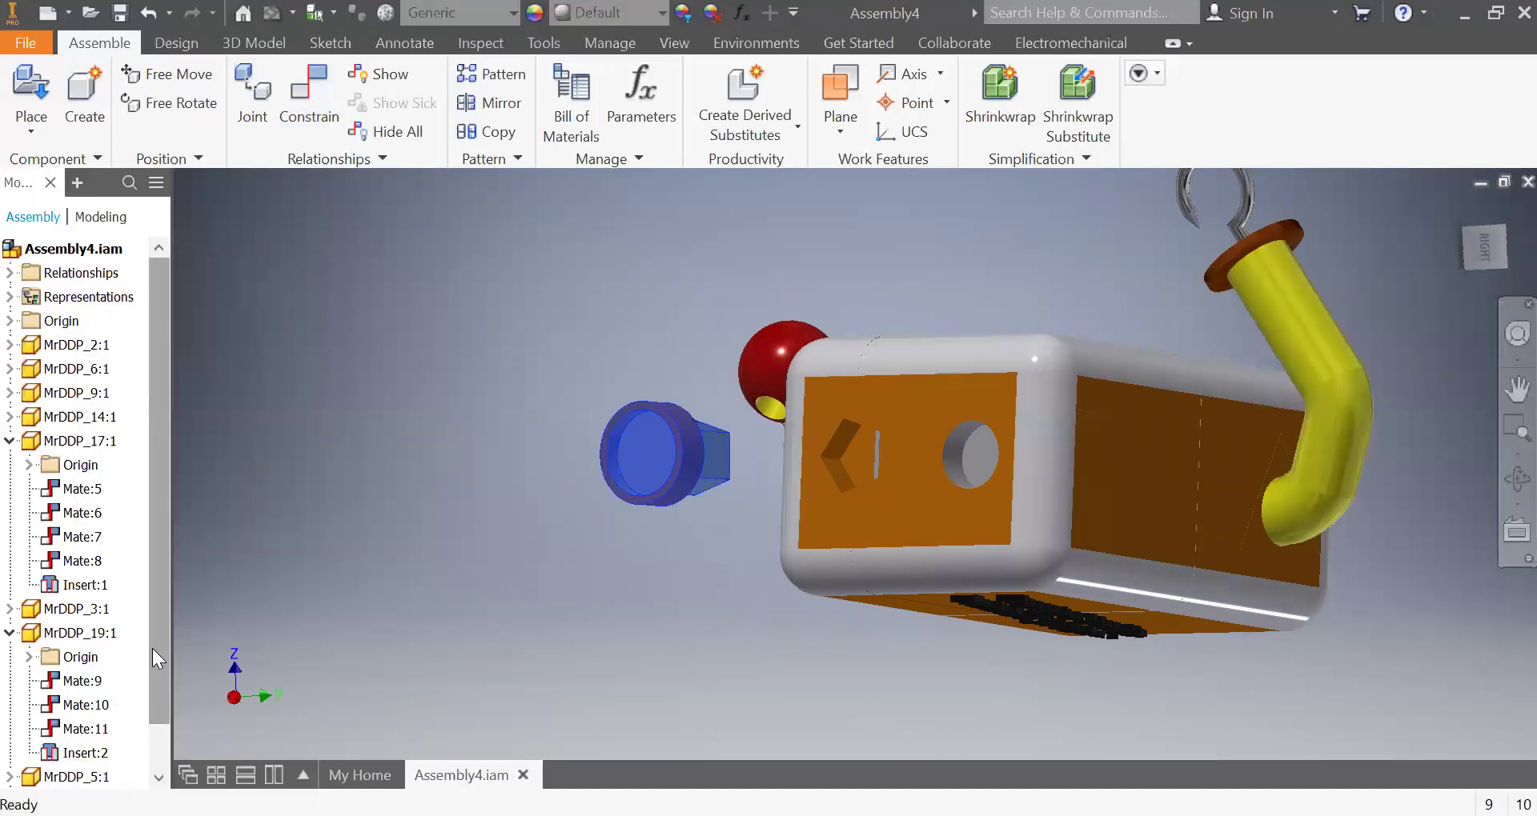
pyautogui.moveTo(152, 648); pyautogui.dragTo(152, 693)
pyautogui.click(10, 753)
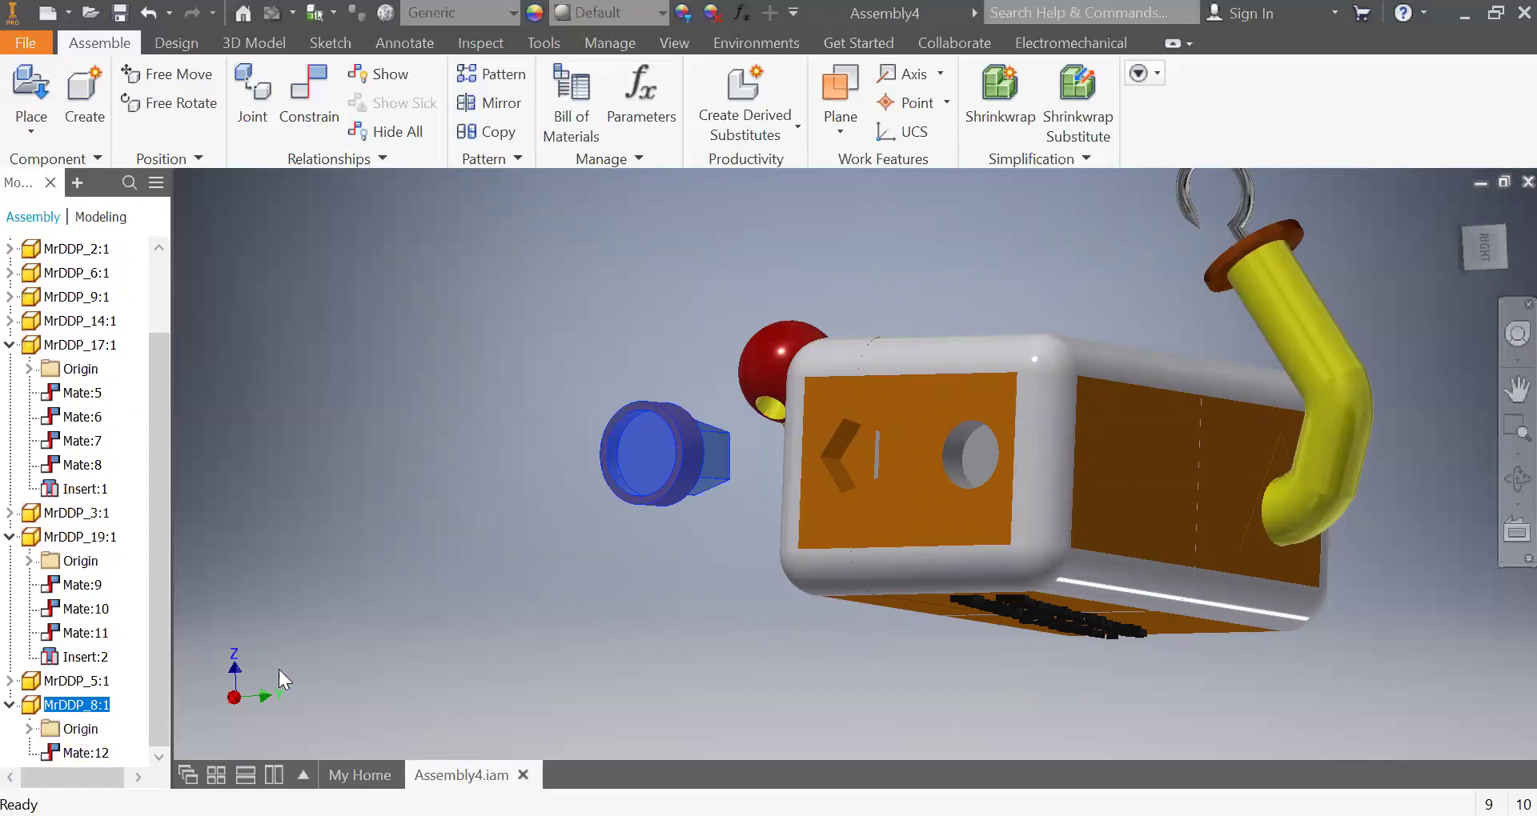
# - Mate a second side face of the MrDDP_8 prism to its matching hole wall at 0.000 in offset, and pull the part out of the hole
pyautogui.click(288, 107)
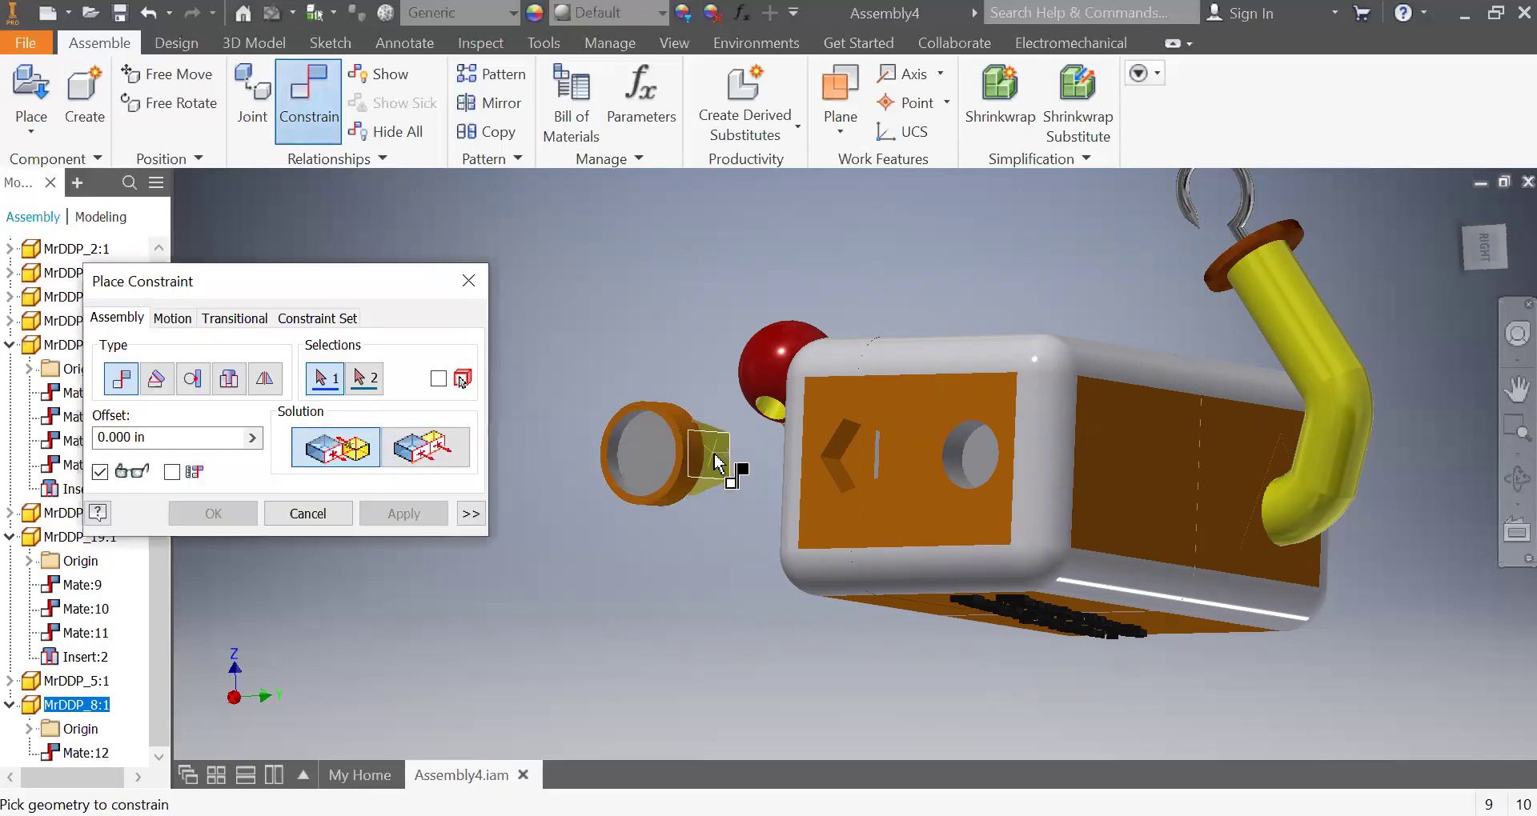
pyautogui.click(714, 464)
pyautogui.press('F4')
pyautogui.moveTo(792, 494); pyautogui.dragTo(961, 491)
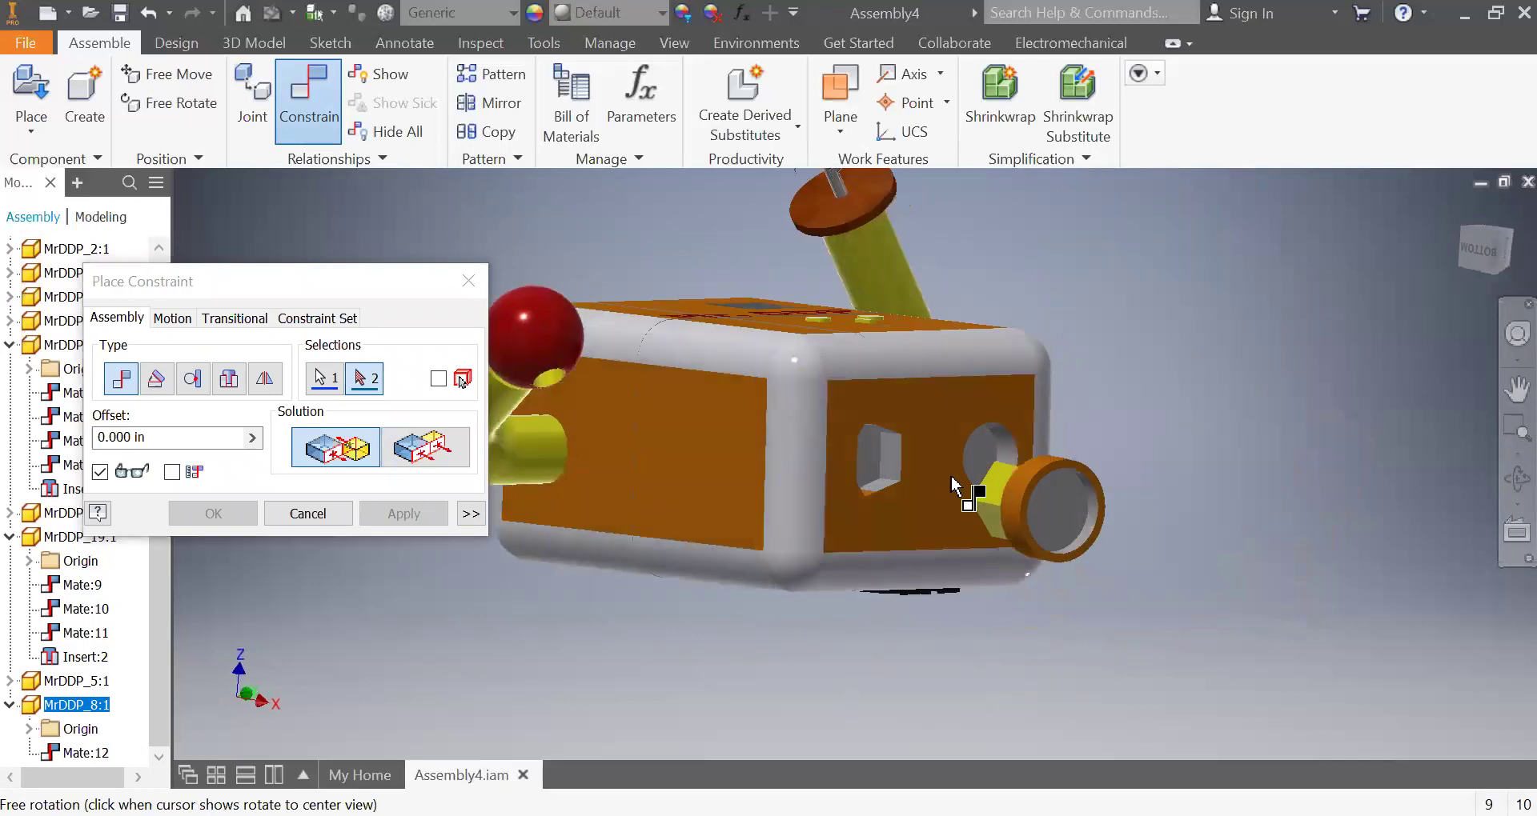
pyautogui.click(1063, 492)
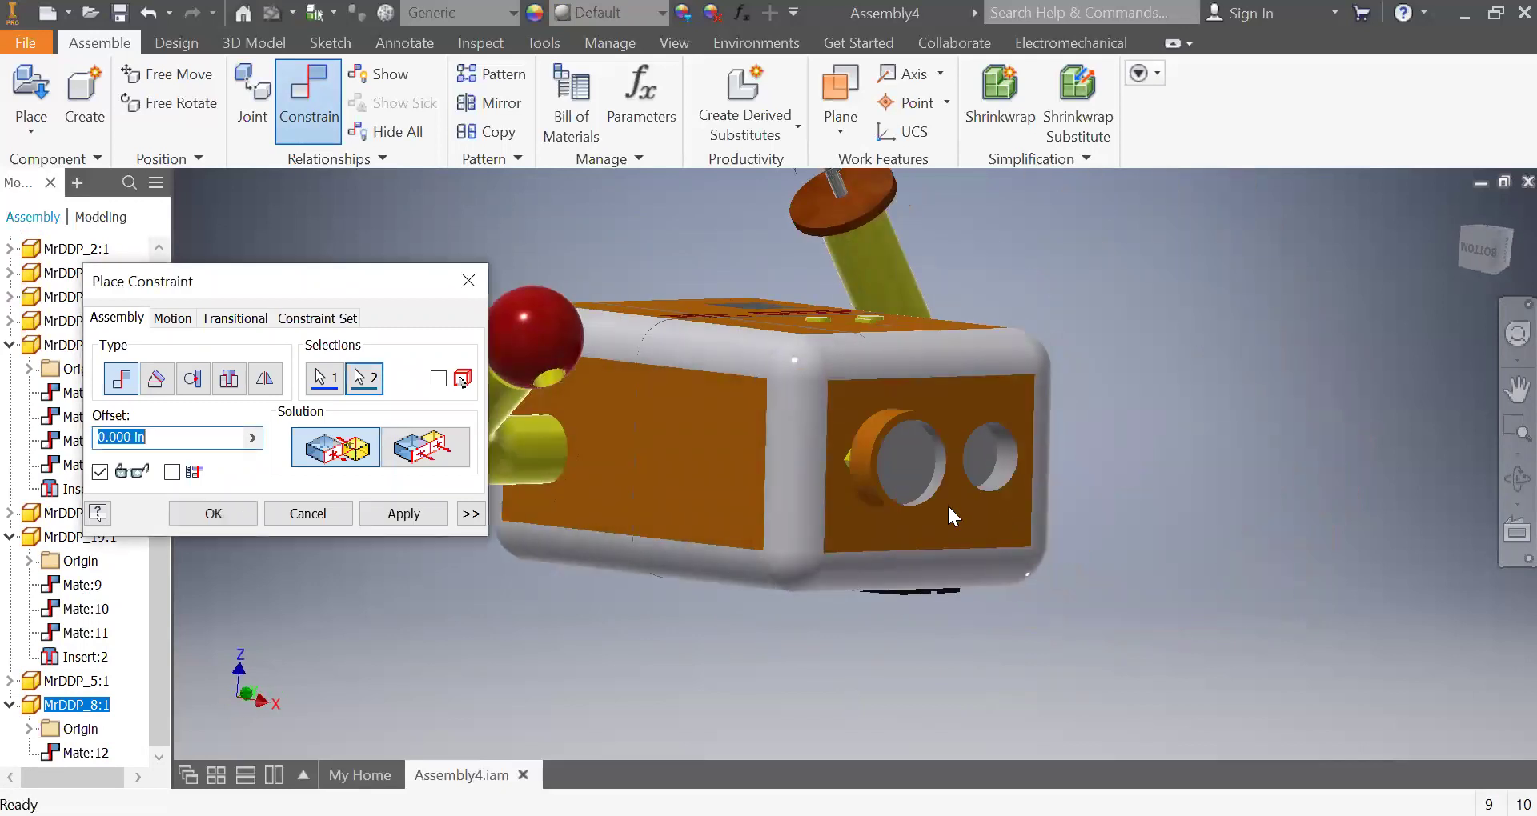
pyautogui.click(467, 281)
pyautogui.moveTo(1026, 501); pyautogui.dragTo(1244, 551)
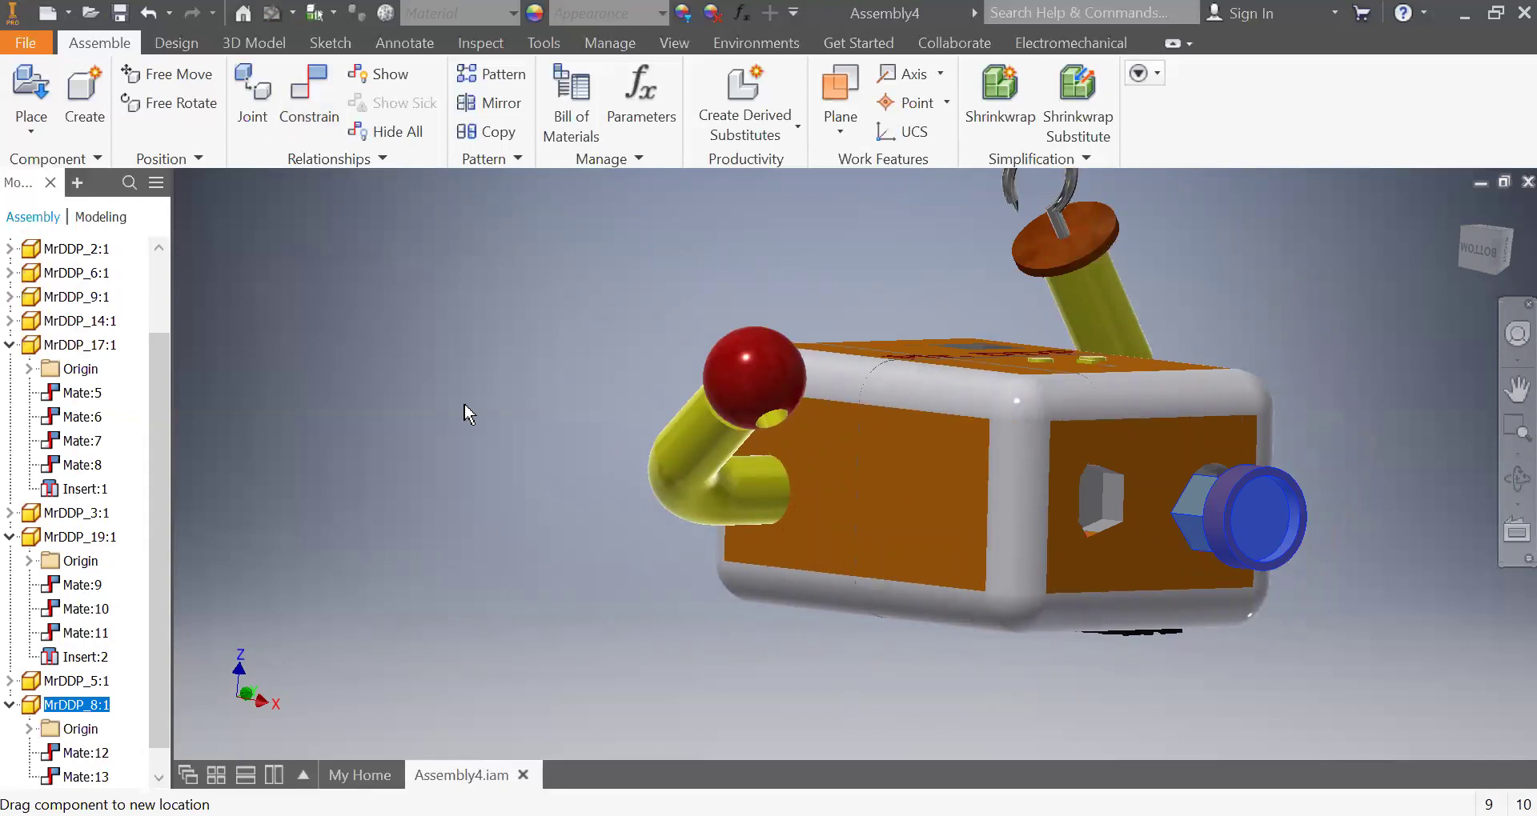
pyautogui.press('super+d')
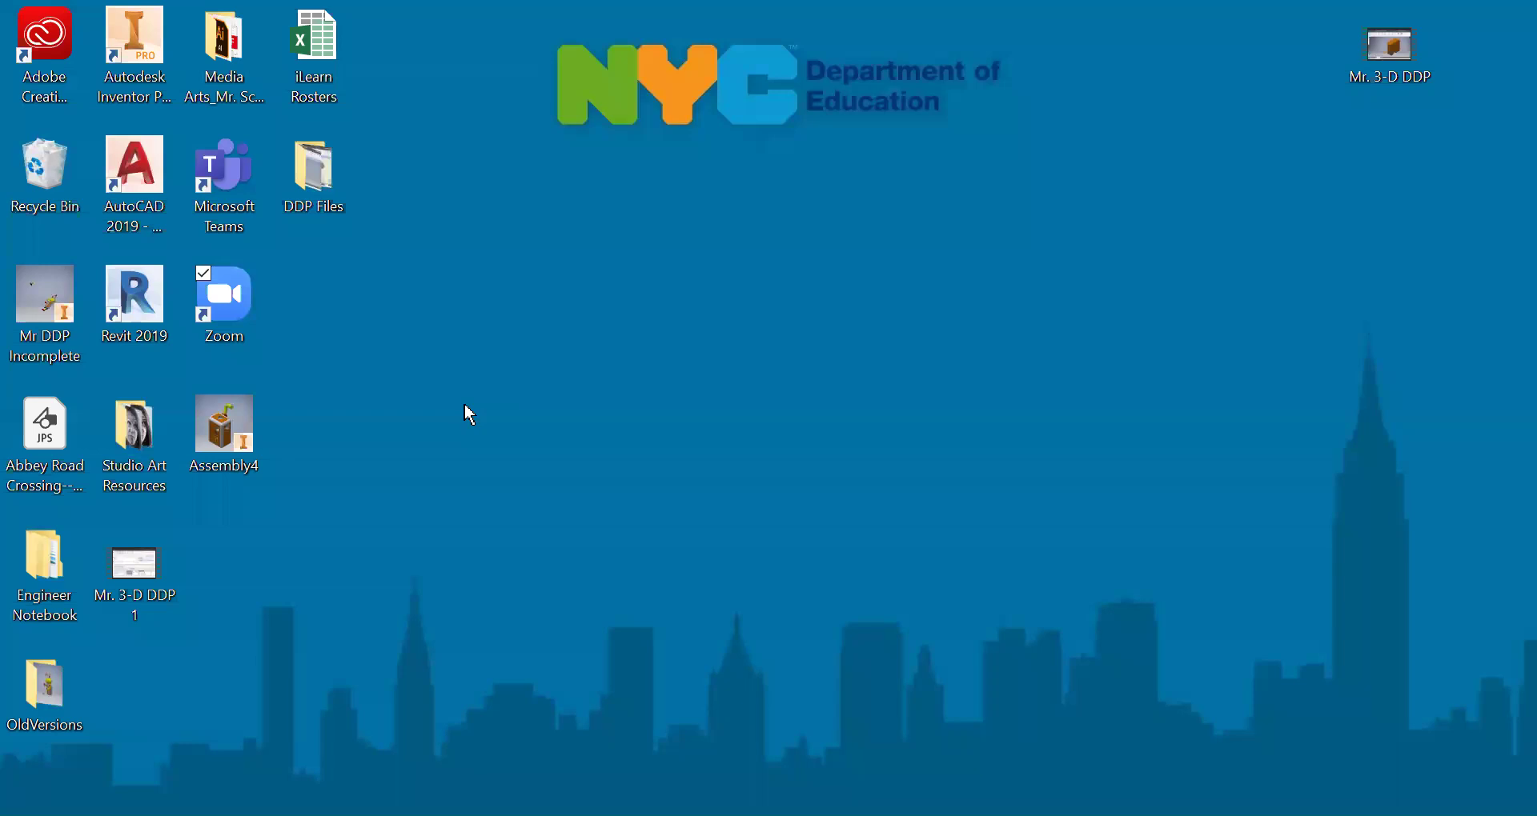
pyautogui.press('super+d')
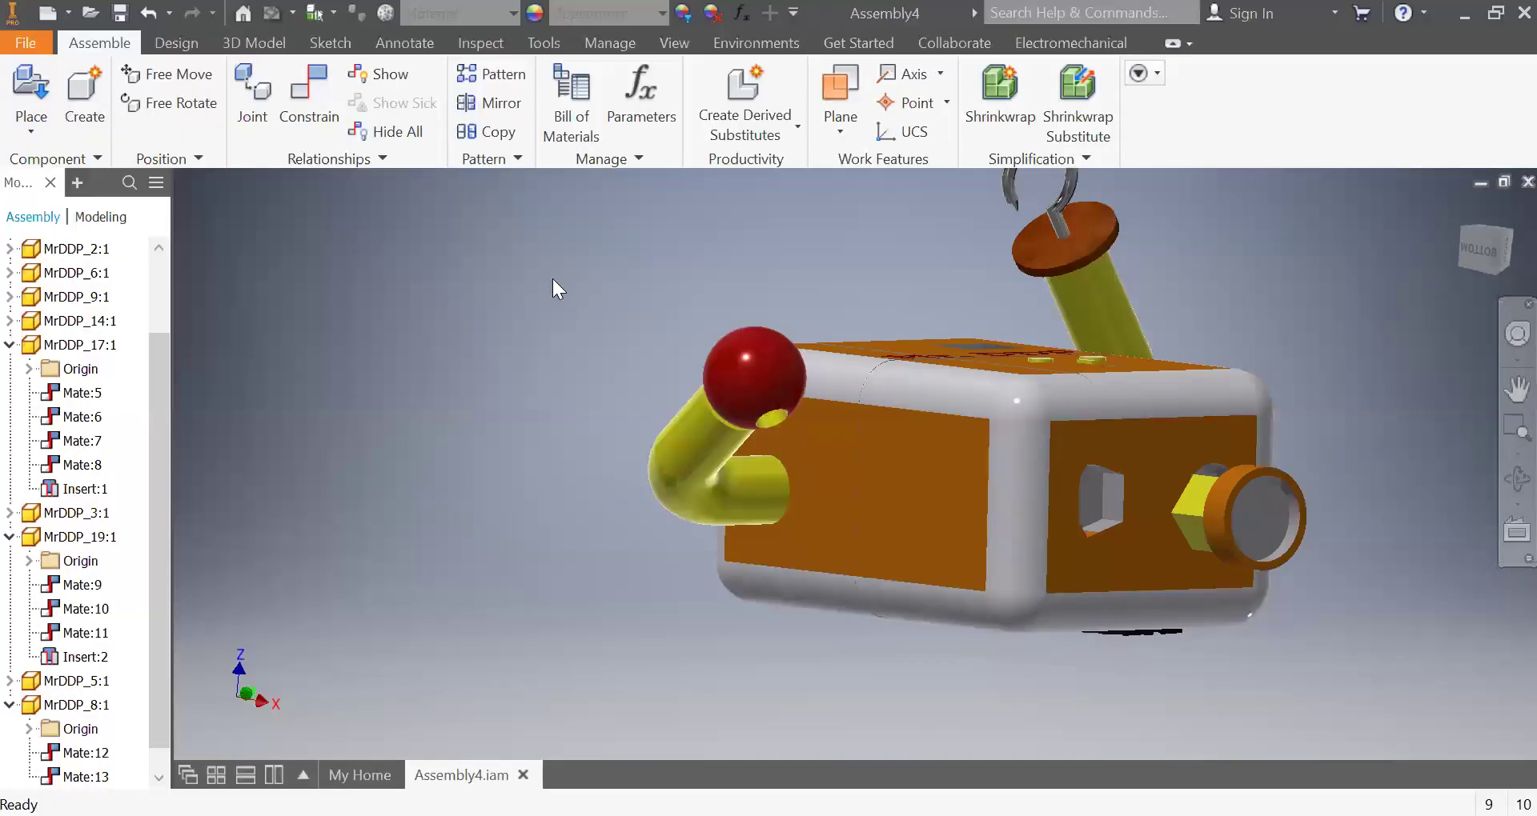
# - Add a third Mate constraint at 0.000 in offset between another wall of the polygonal hole and the matching MrDDP_8 prism face
pyautogui.click(303, 104)
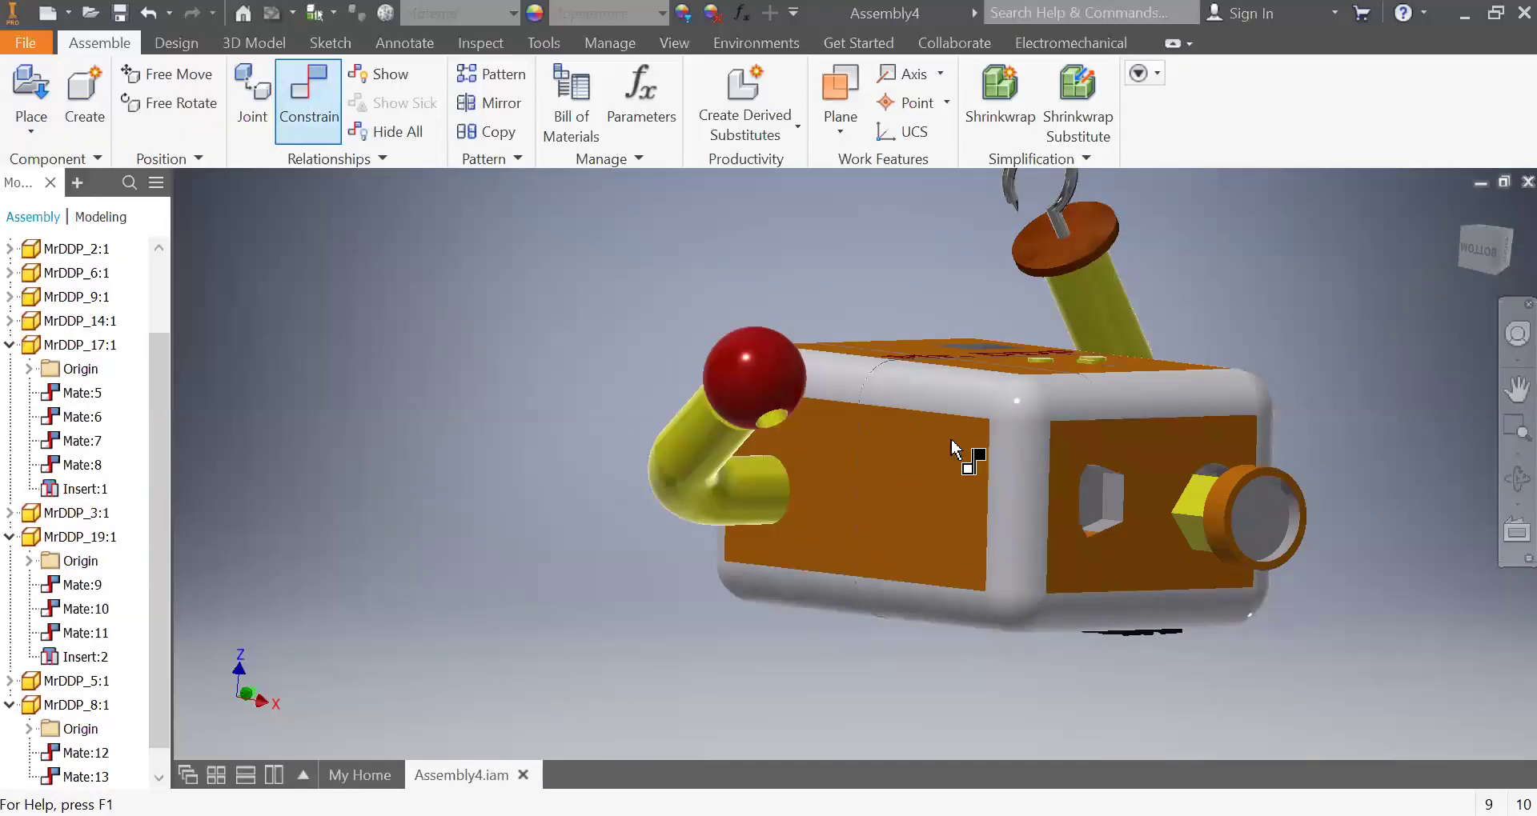
pyautogui.click(1116, 512)
pyautogui.press('F4')
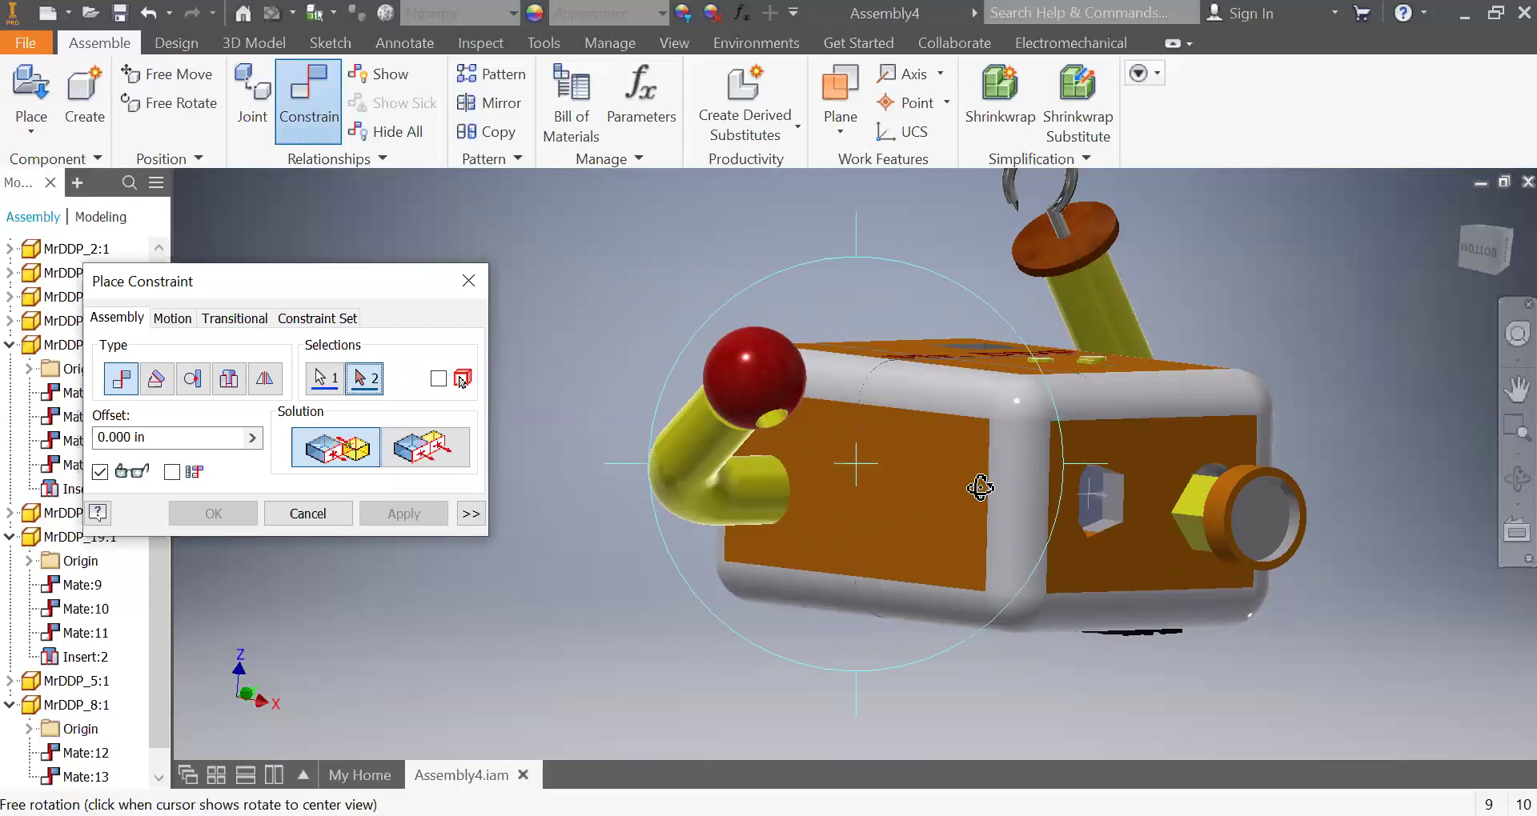
pyautogui.moveTo(979, 487); pyautogui.dragTo(903, 500)
pyautogui.click(844, 538)
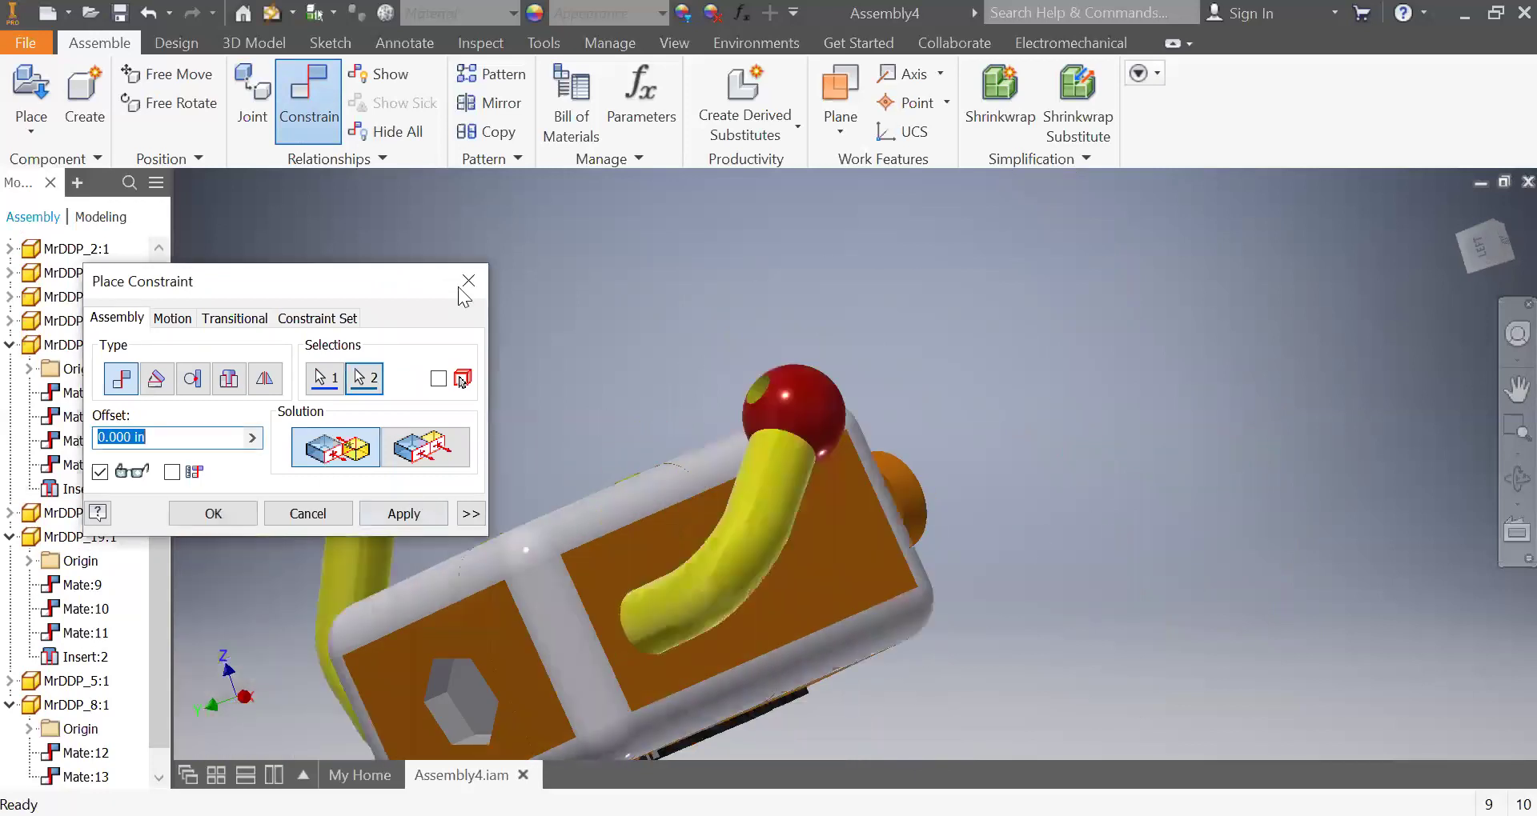
pyautogui.click(468, 281)
pyautogui.moveTo(863, 389); pyautogui.dragTo(1155, 80)
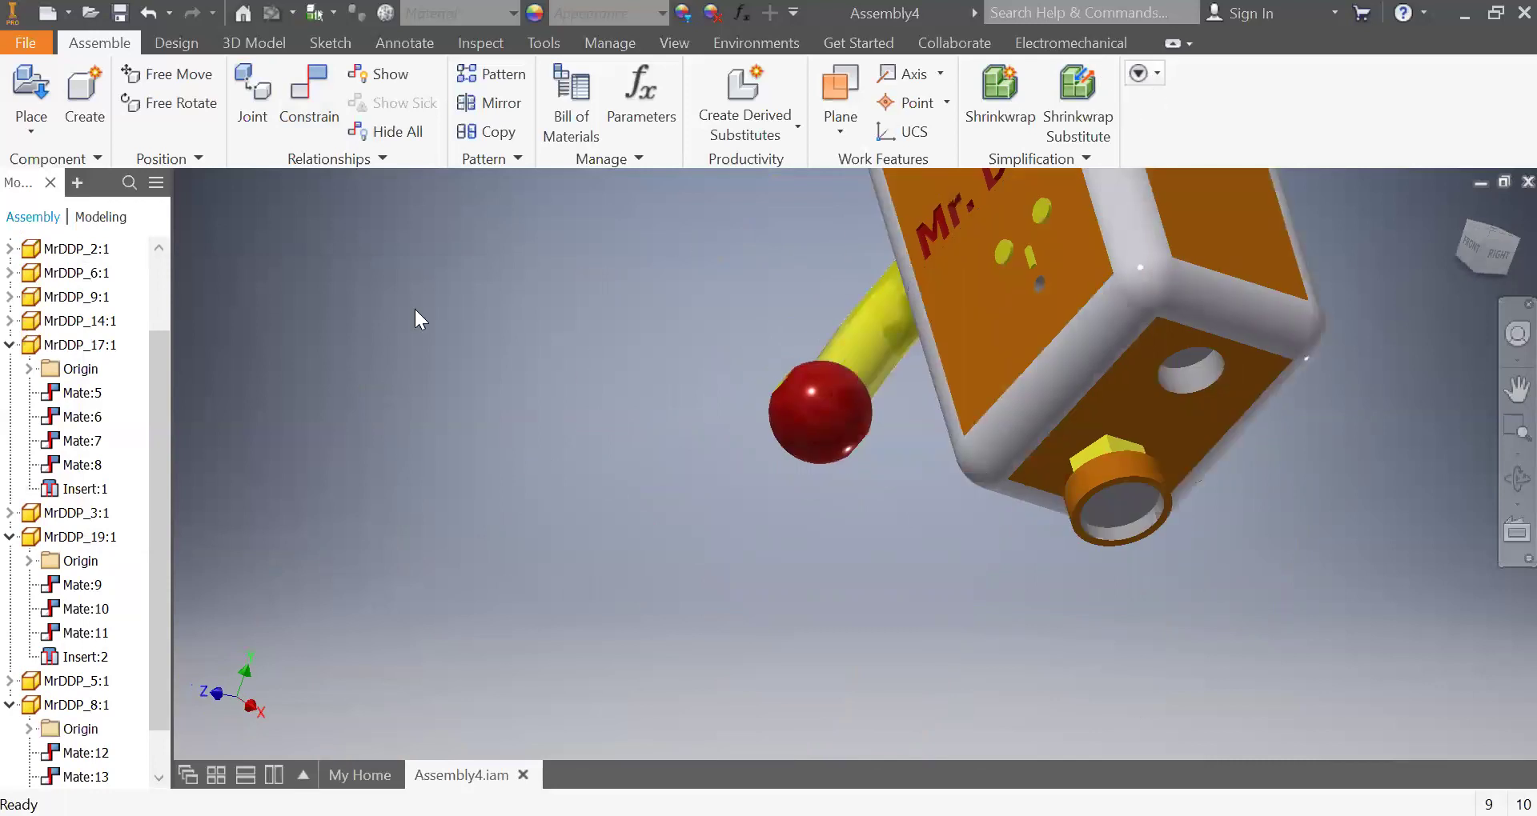
# - Place one MrDDP_12 component in the empty space beside the underside of the body
pyautogui.click(32, 121)
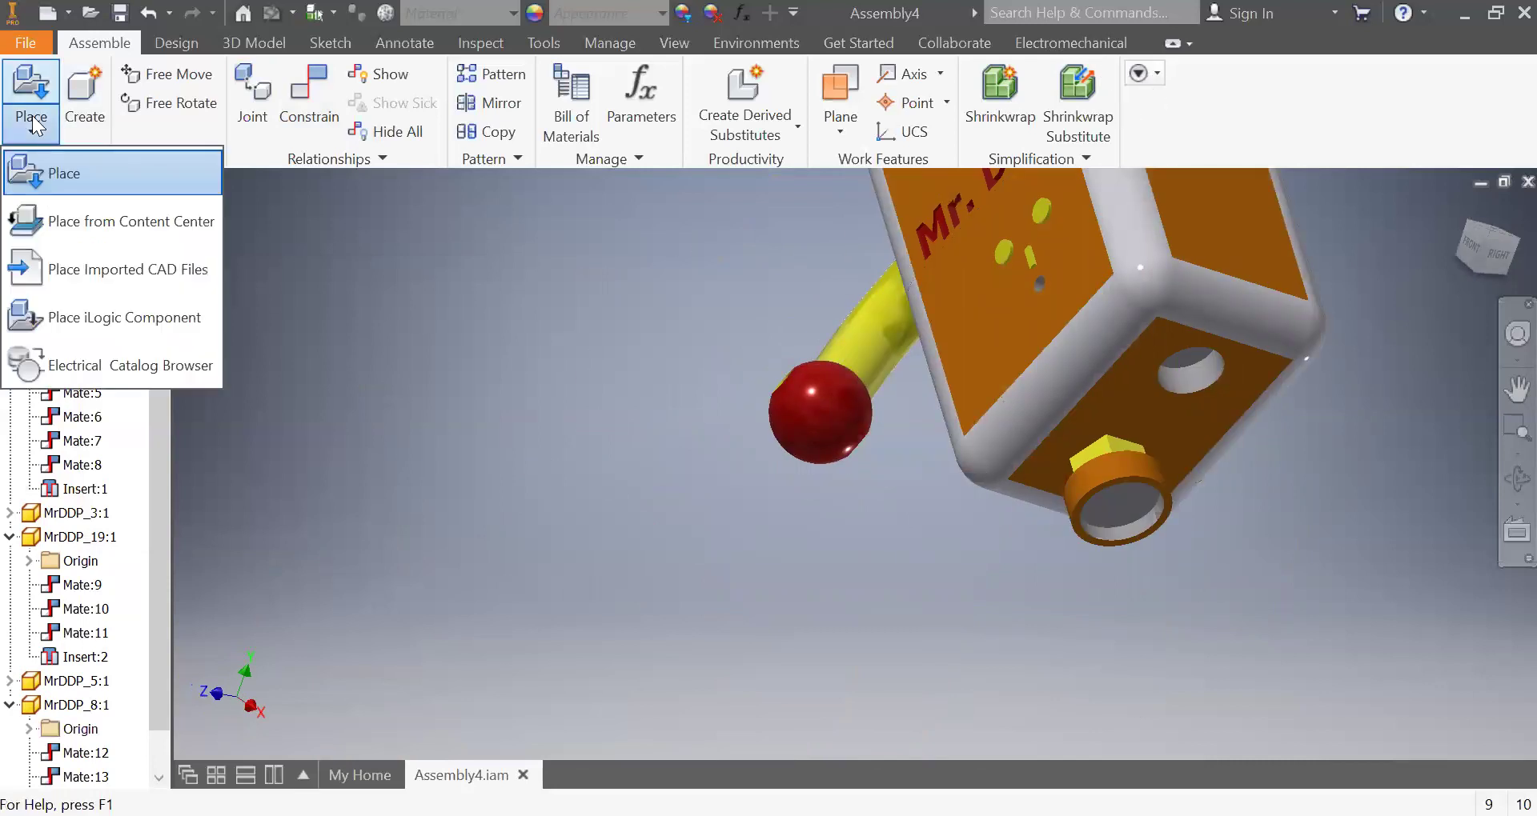
pyautogui.click(49, 175)
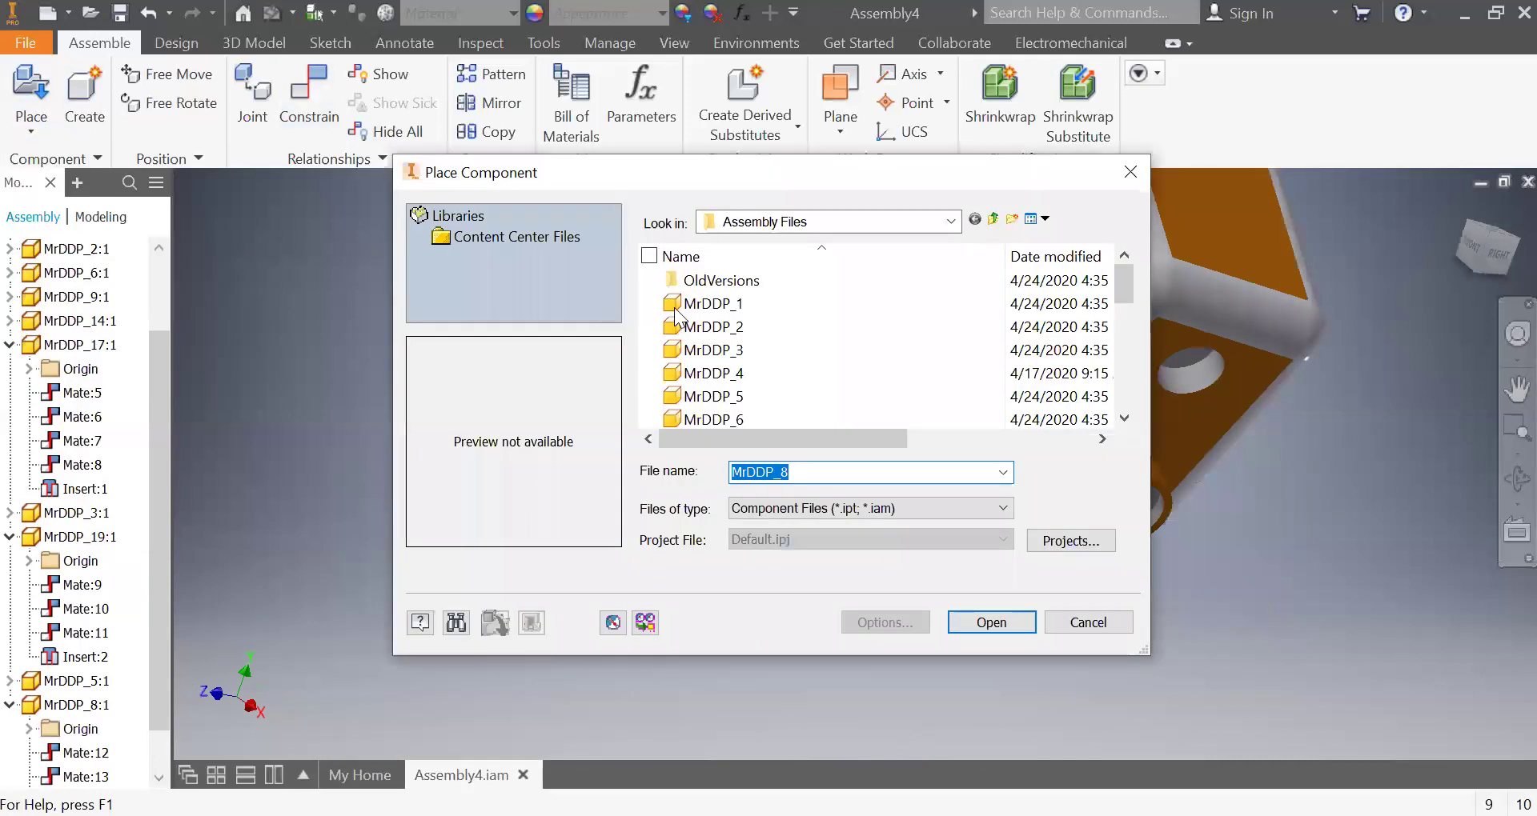
pyautogui.click(730, 303)
pyautogui.press('Down')
pyautogui.press('Down')
pyautogui.press('Down')
pyautogui.press('Down')
pyautogui.press('Down')
pyautogui.press('Down')
pyautogui.press('Down')
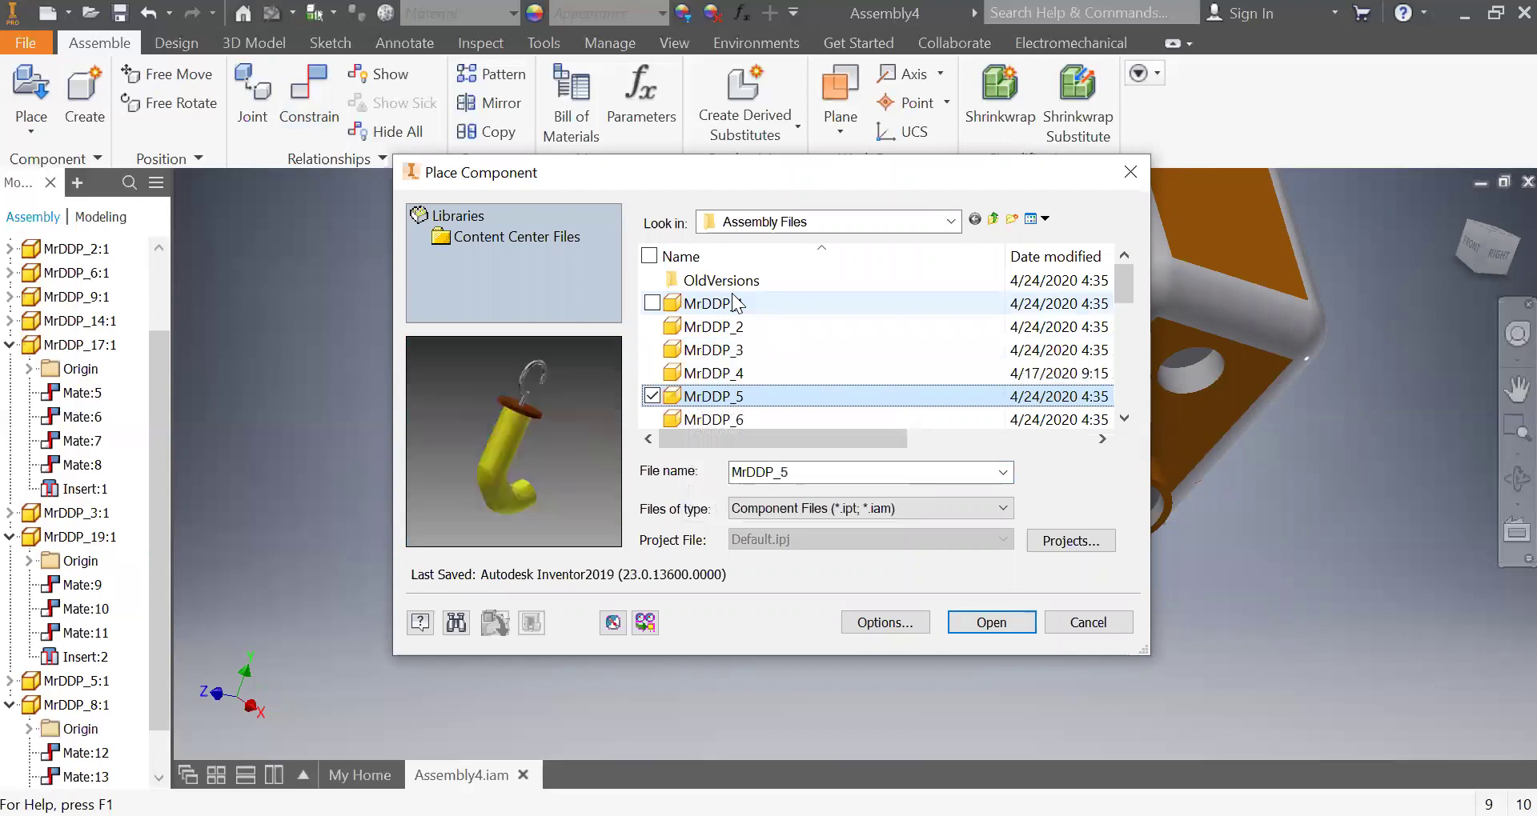
pyautogui.press('Down')
pyautogui.press('Down')
pyautogui.press('Down')
pyautogui.press('Down')
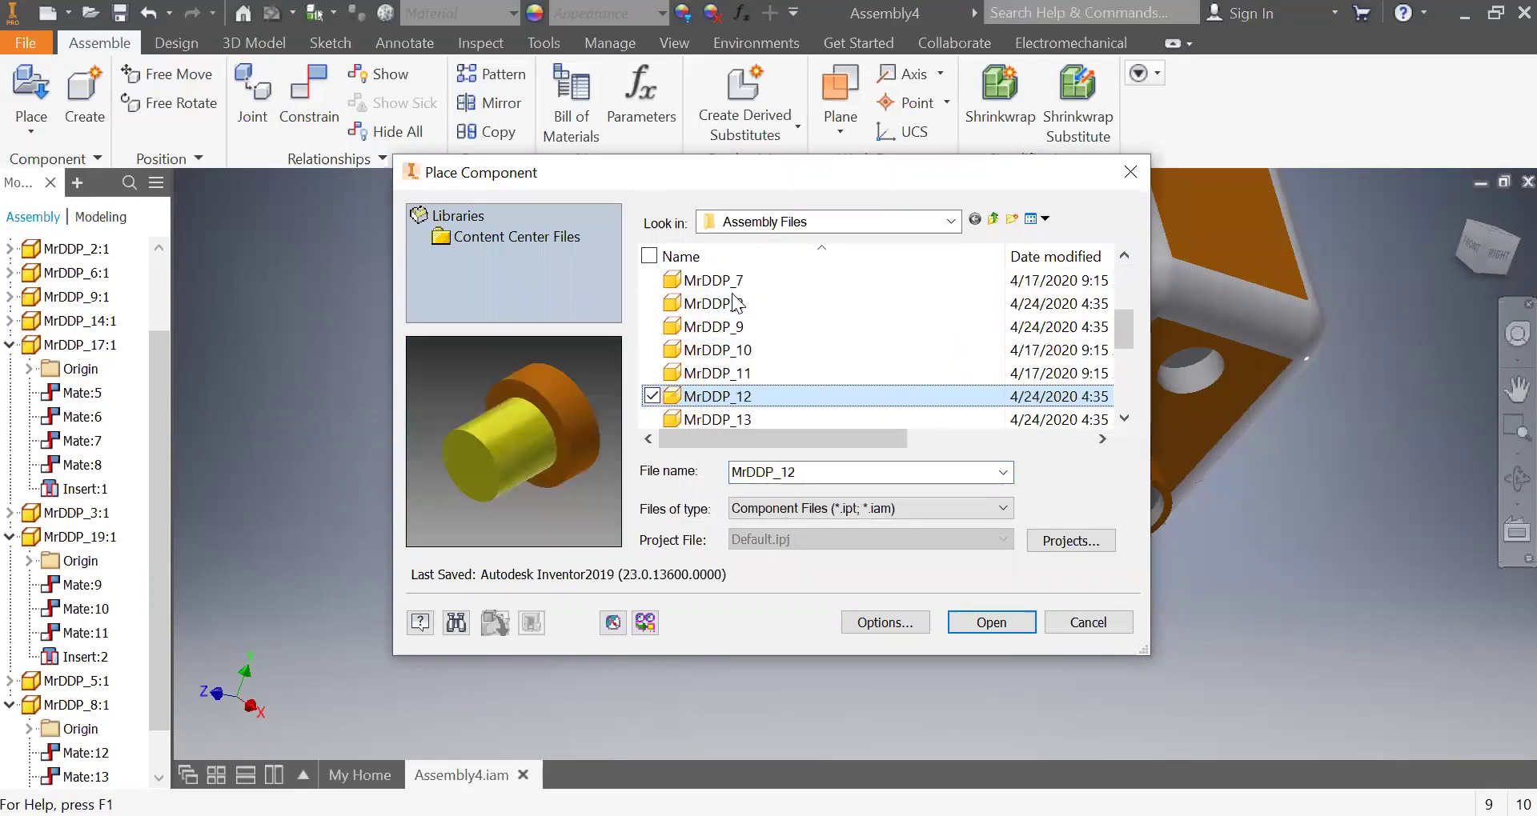
pyautogui.press('Return')
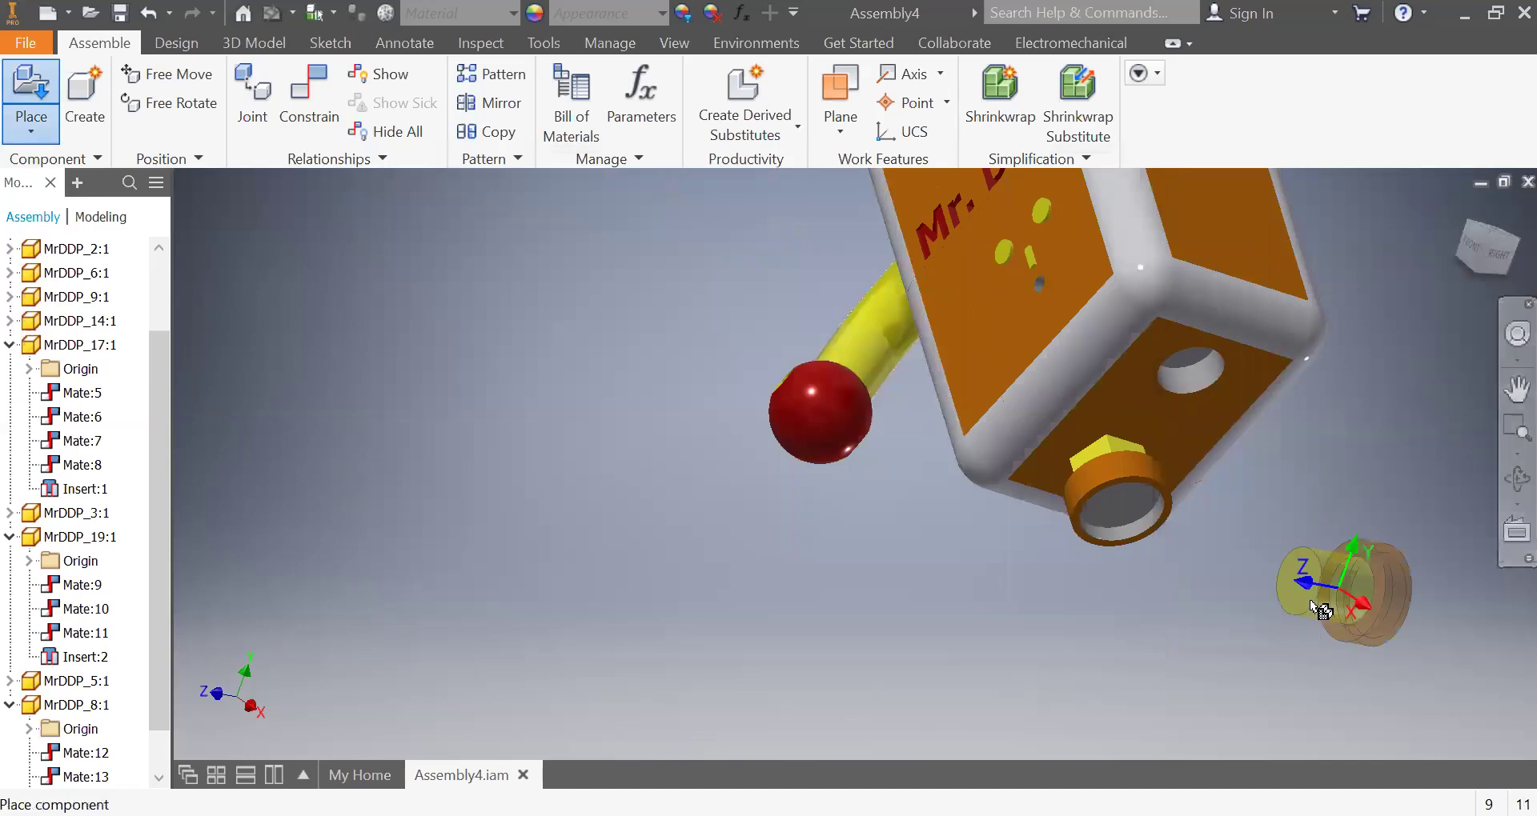
pyautogui.click(1333, 564)
pyautogui.rightClick(1333, 564)
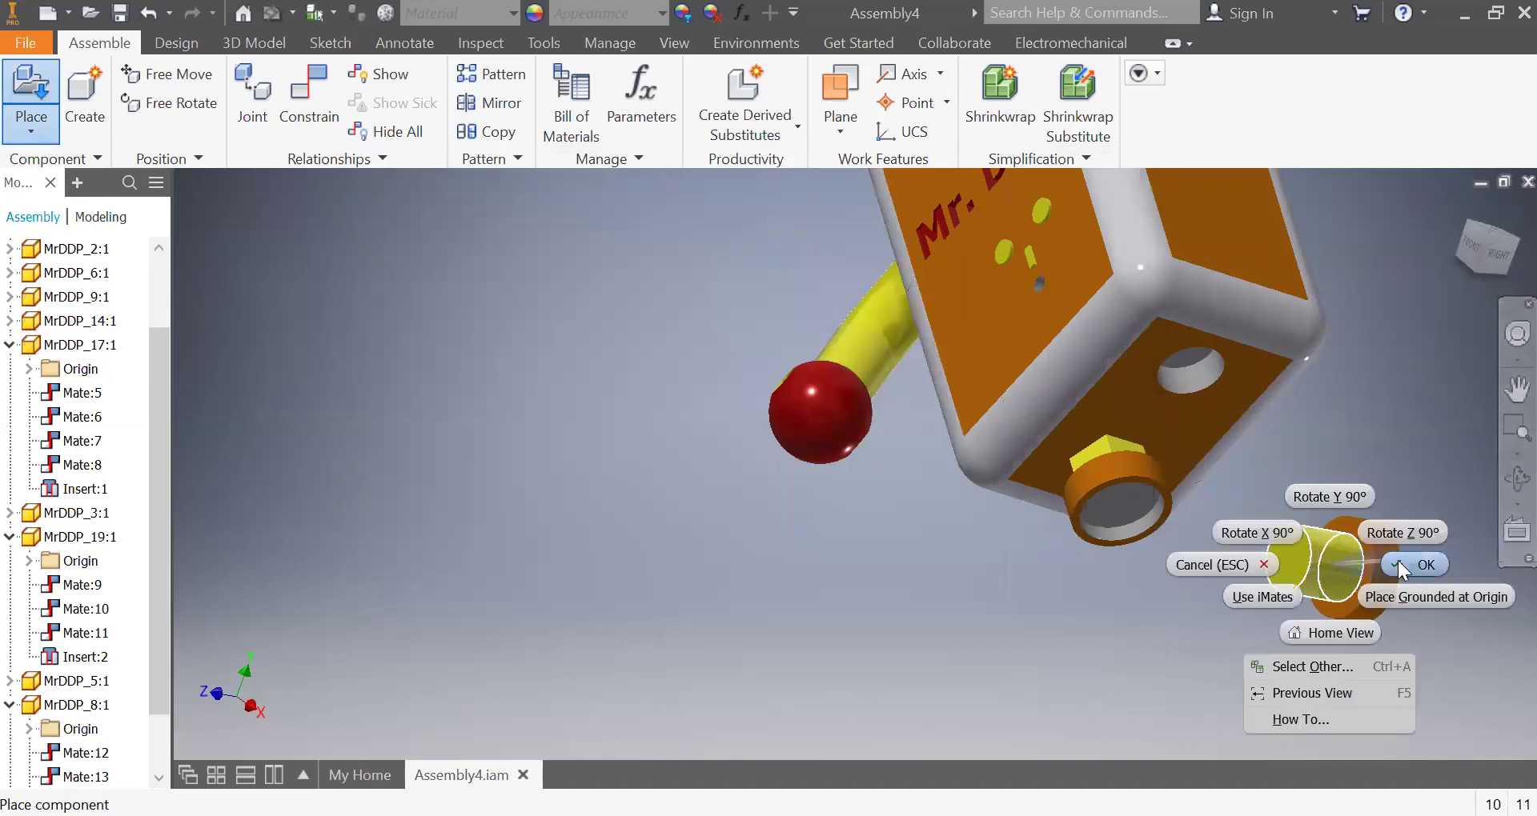
pyautogui.click(1429, 564)
# - Free-rotate the MrDDP_12 part so its yellow peg points up toward the body's round leg hole
pyautogui.click(178, 102)
pyautogui.click(1336, 589)
pyautogui.moveTo(1355, 617); pyautogui.dragTo(1283, 662)
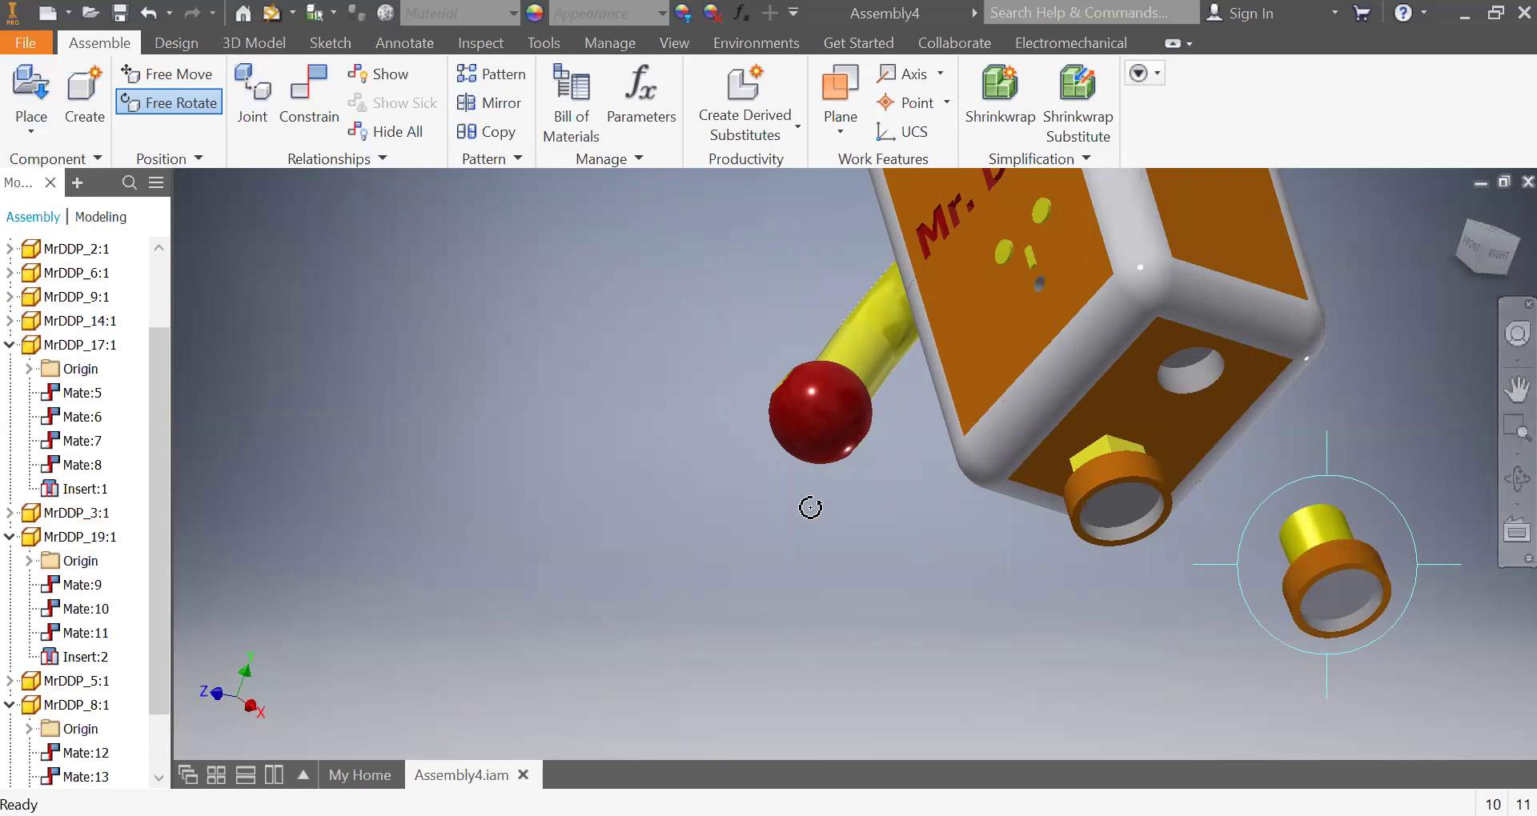
# - Add an Insert constraint with a 0.000 in offset between the body's round leg hole and the MrDDP_12 peg
pyautogui.click(302, 122)
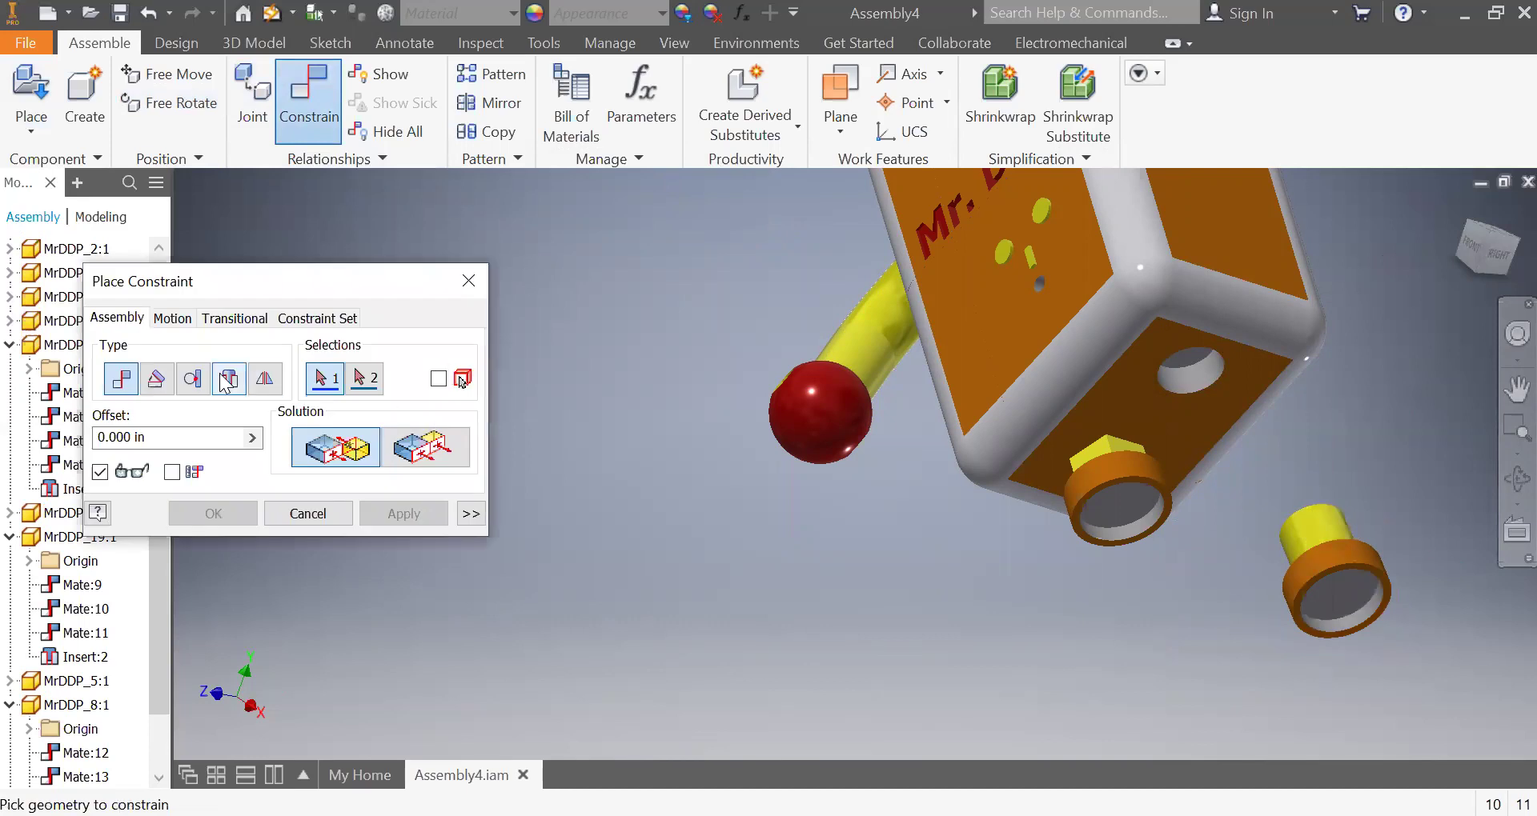
pyautogui.click(229, 381)
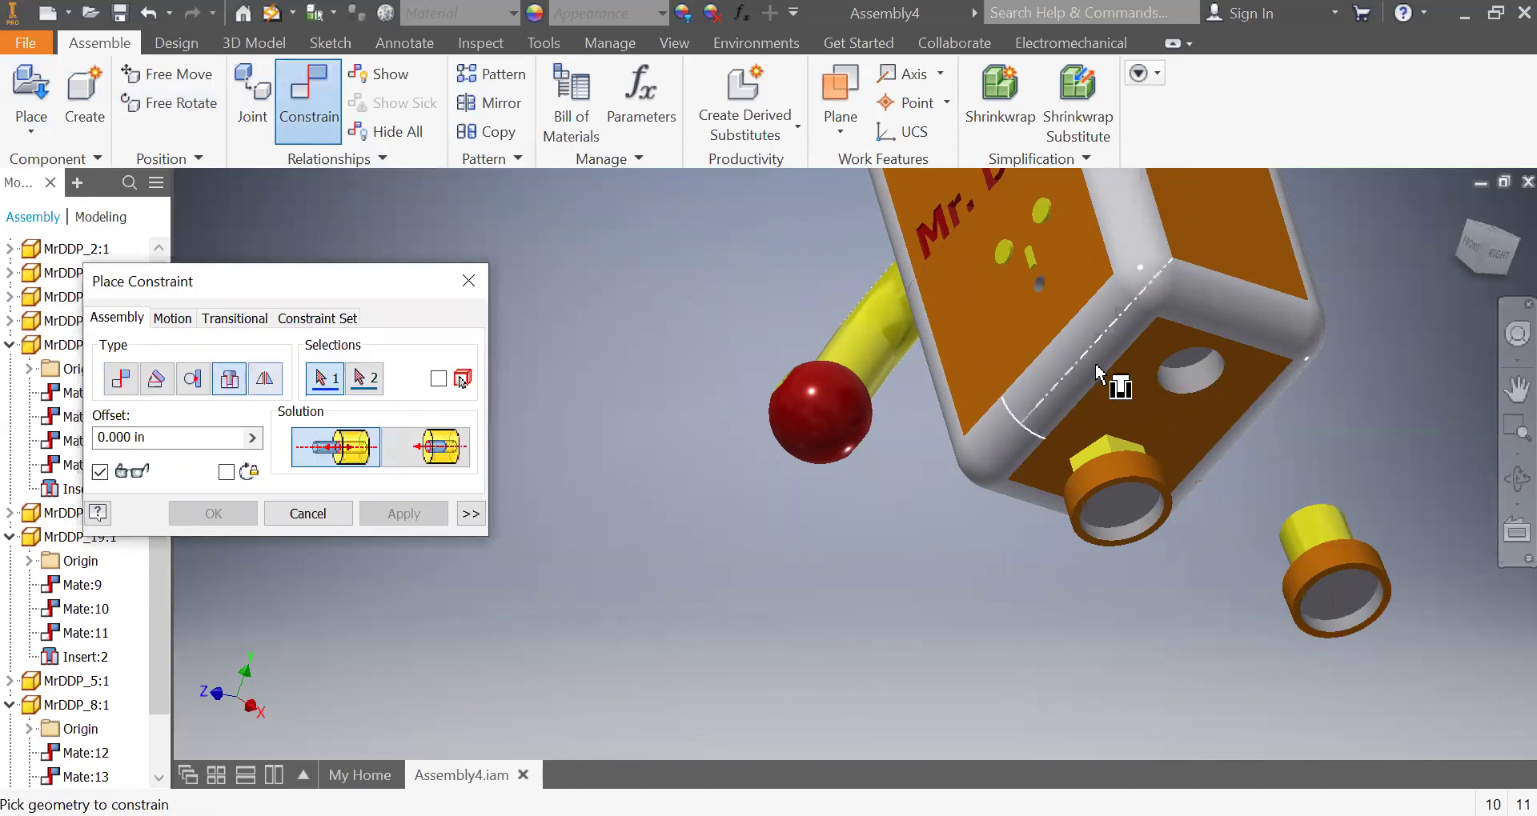
pyautogui.click(1160, 352)
pyautogui.press('F4')
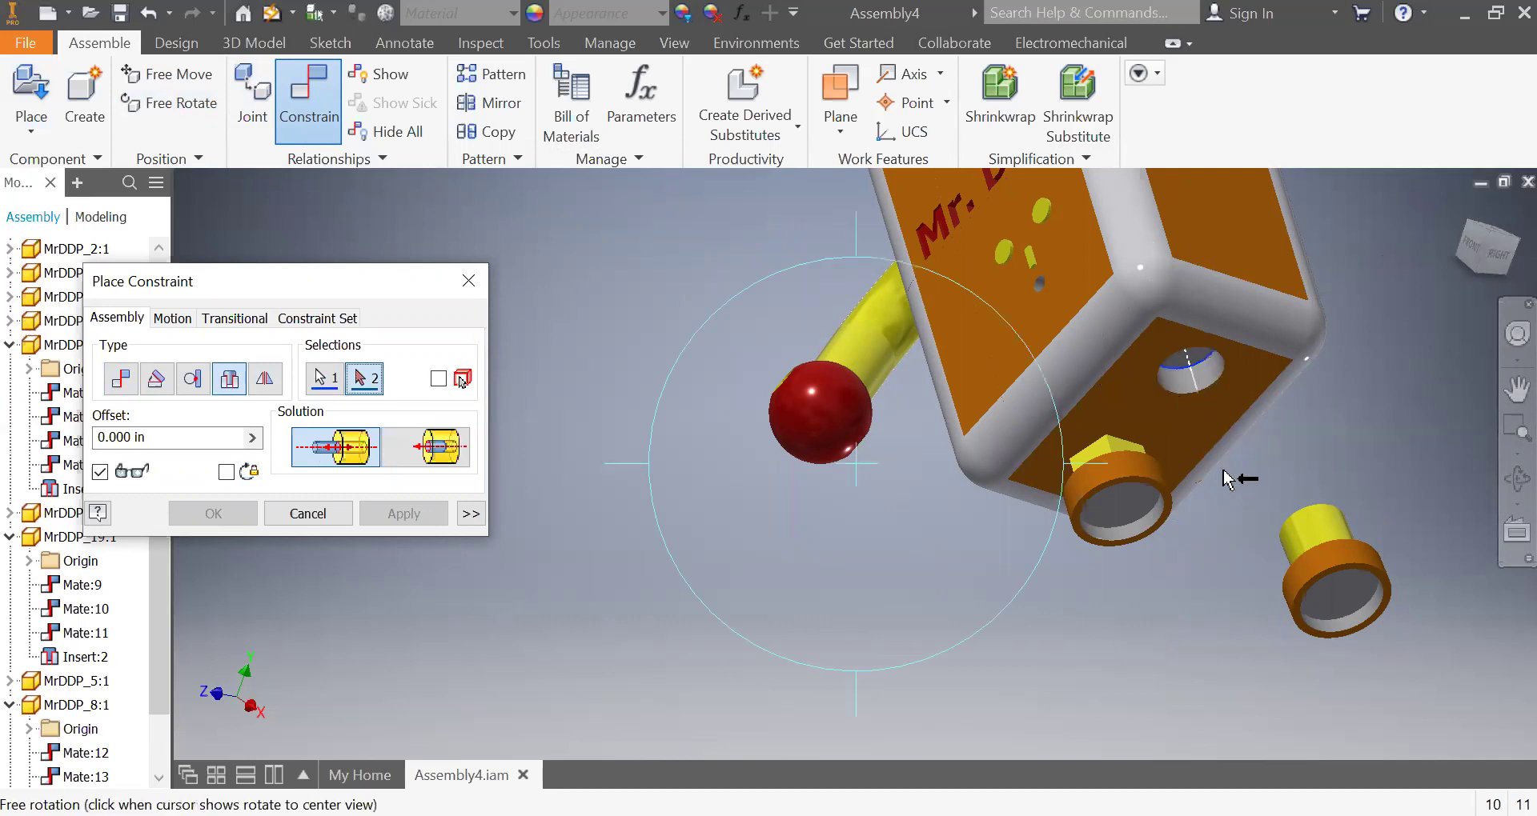
pyautogui.moveTo(908, 485); pyautogui.dragTo(1023, 524)
pyautogui.click(664, 434)
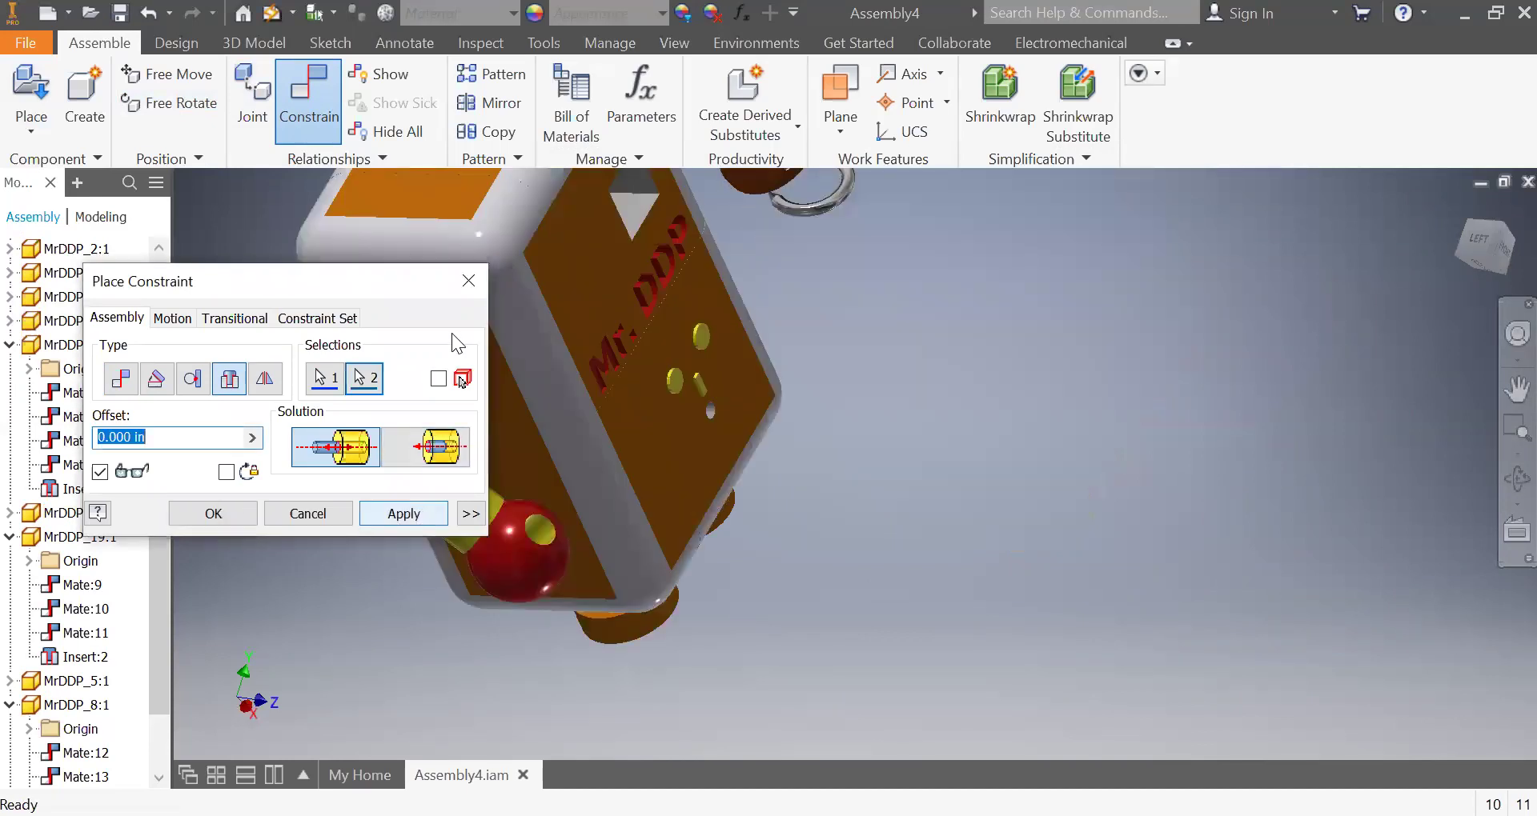
pyautogui.press('Return')
pyautogui.click(473, 281)
# - Place two MrDDP_21 shoe components below the body, one on each side of the legs
pyautogui.press('F4')
pyautogui.moveTo(628, 535); pyautogui.dragTo(624, 329)
pyautogui.press('Escape')
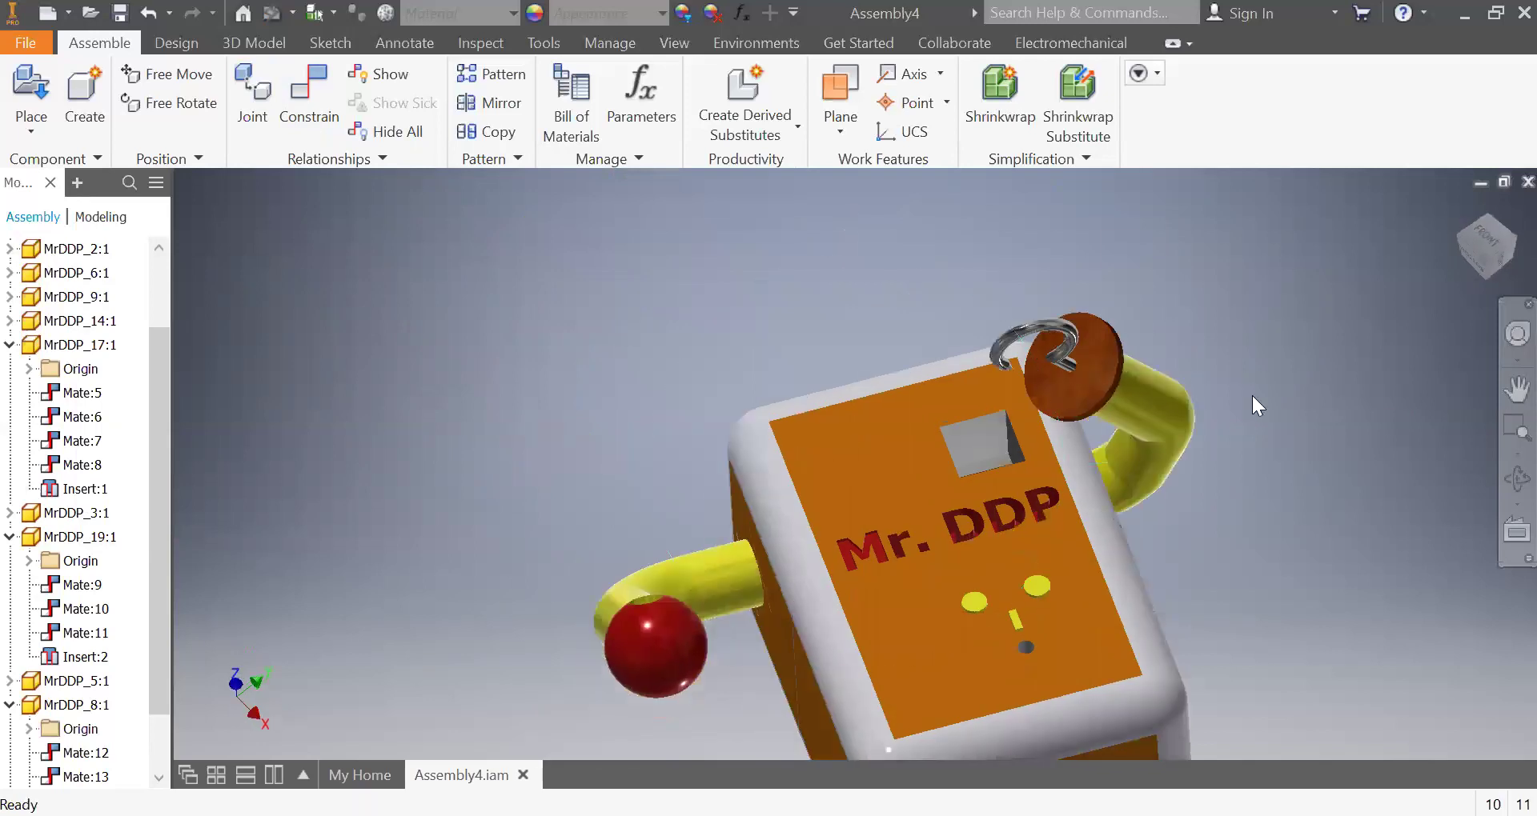
pyautogui.moveTo(1276, 512); pyautogui.dragTo(1129, 56)
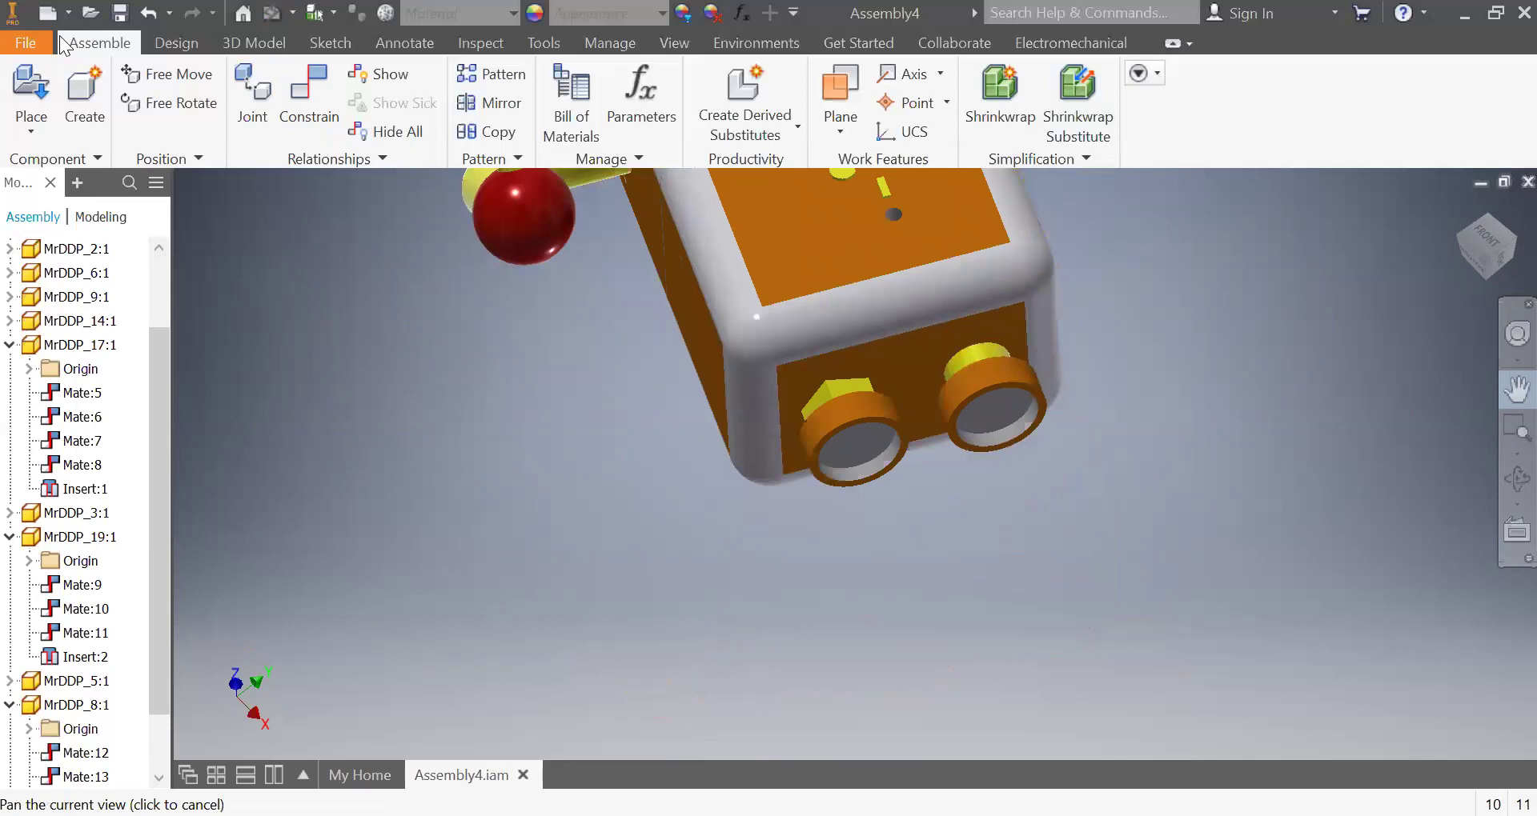
pyautogui.click(24, 128)
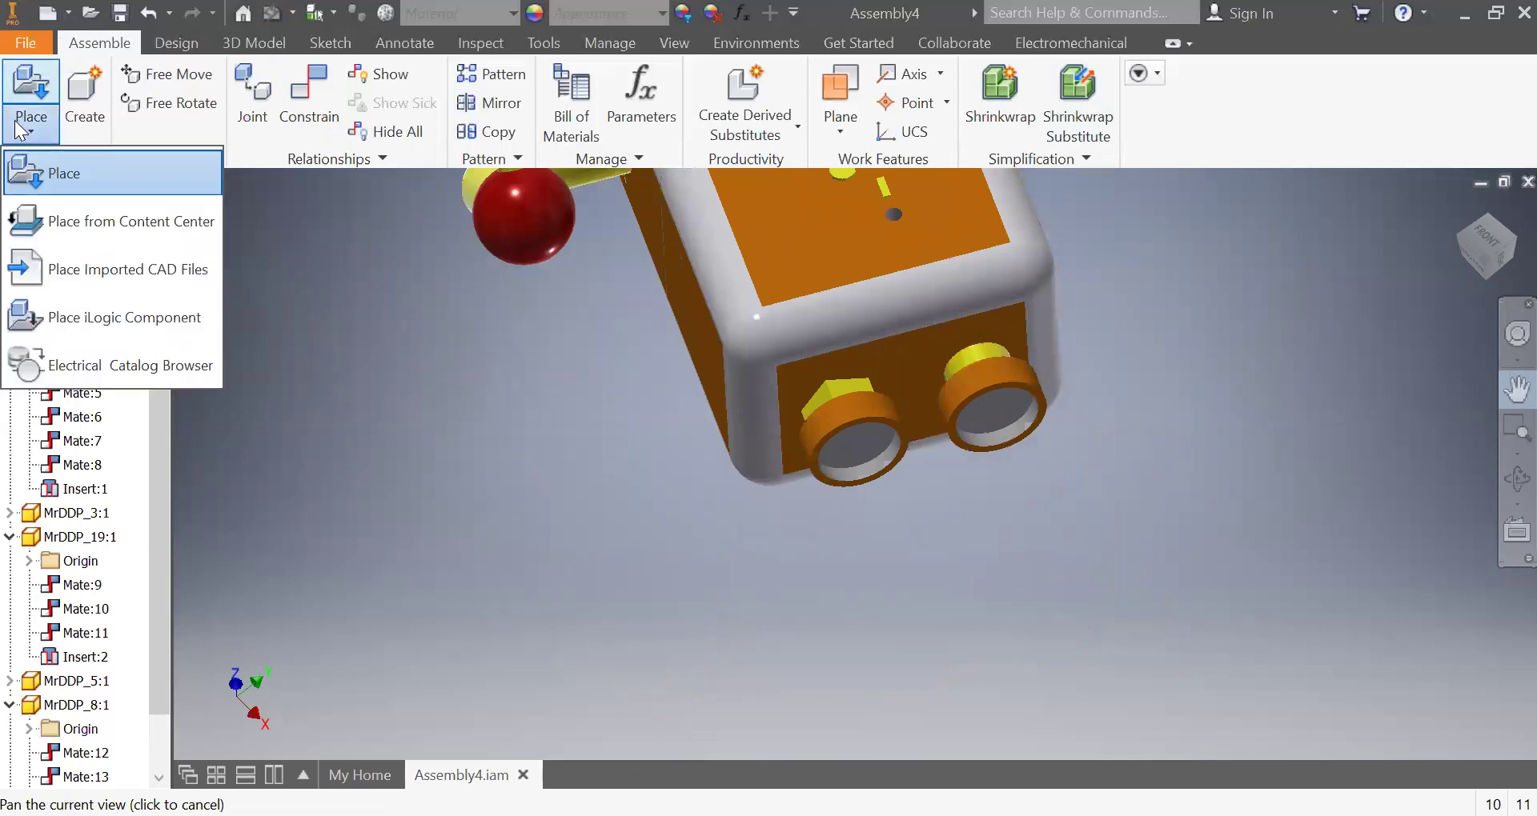
pyautogui.click(97, 190)
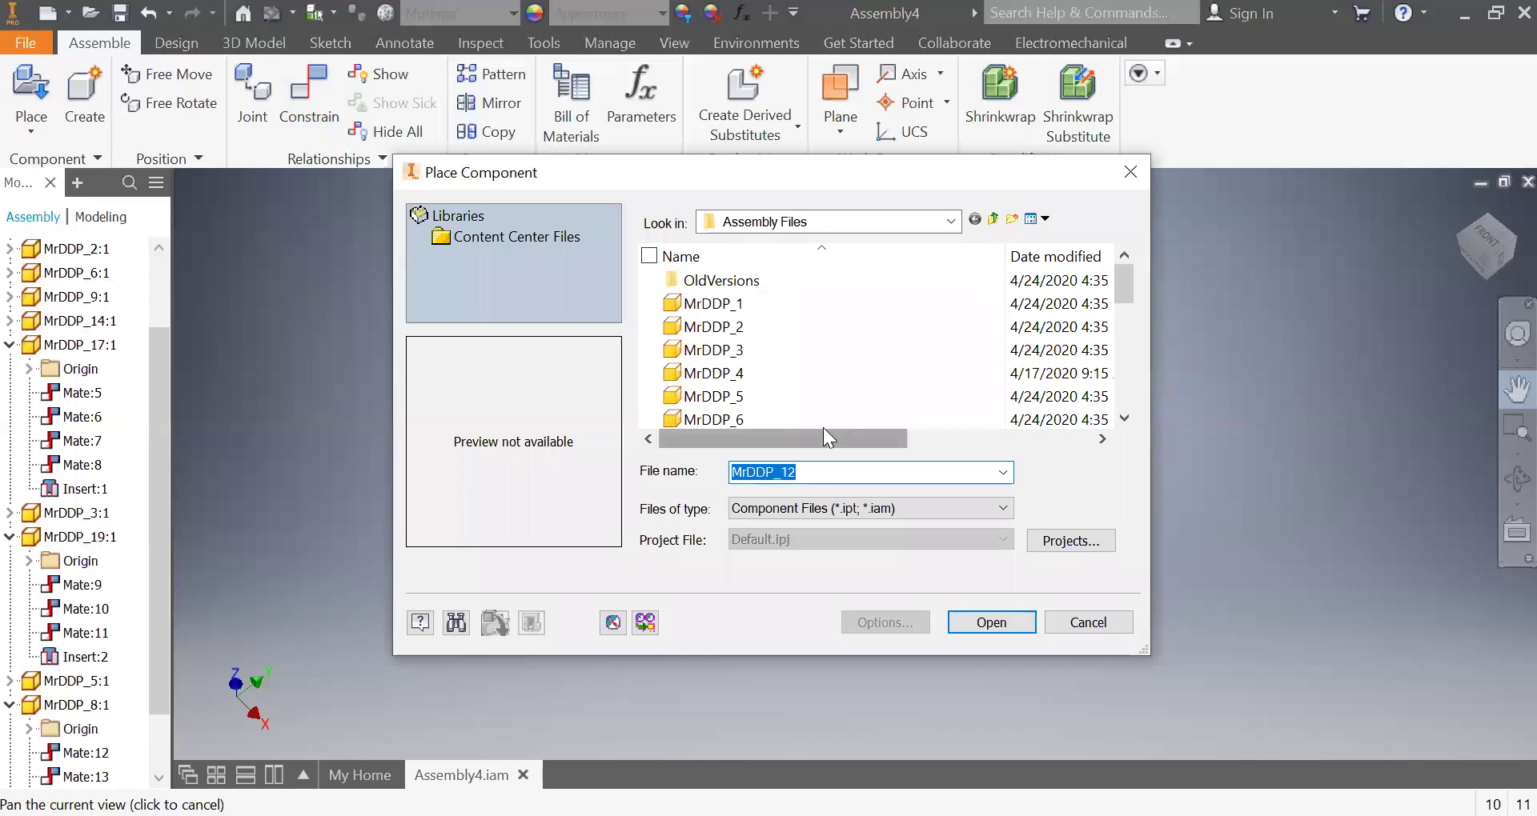
pyautogui.click(739, 308)
pyautogui.press('Down')
pyautogui.press('Down')
pyautogui.press('Down')
pyautogui.press('Down')
pyautogui.press('Down')
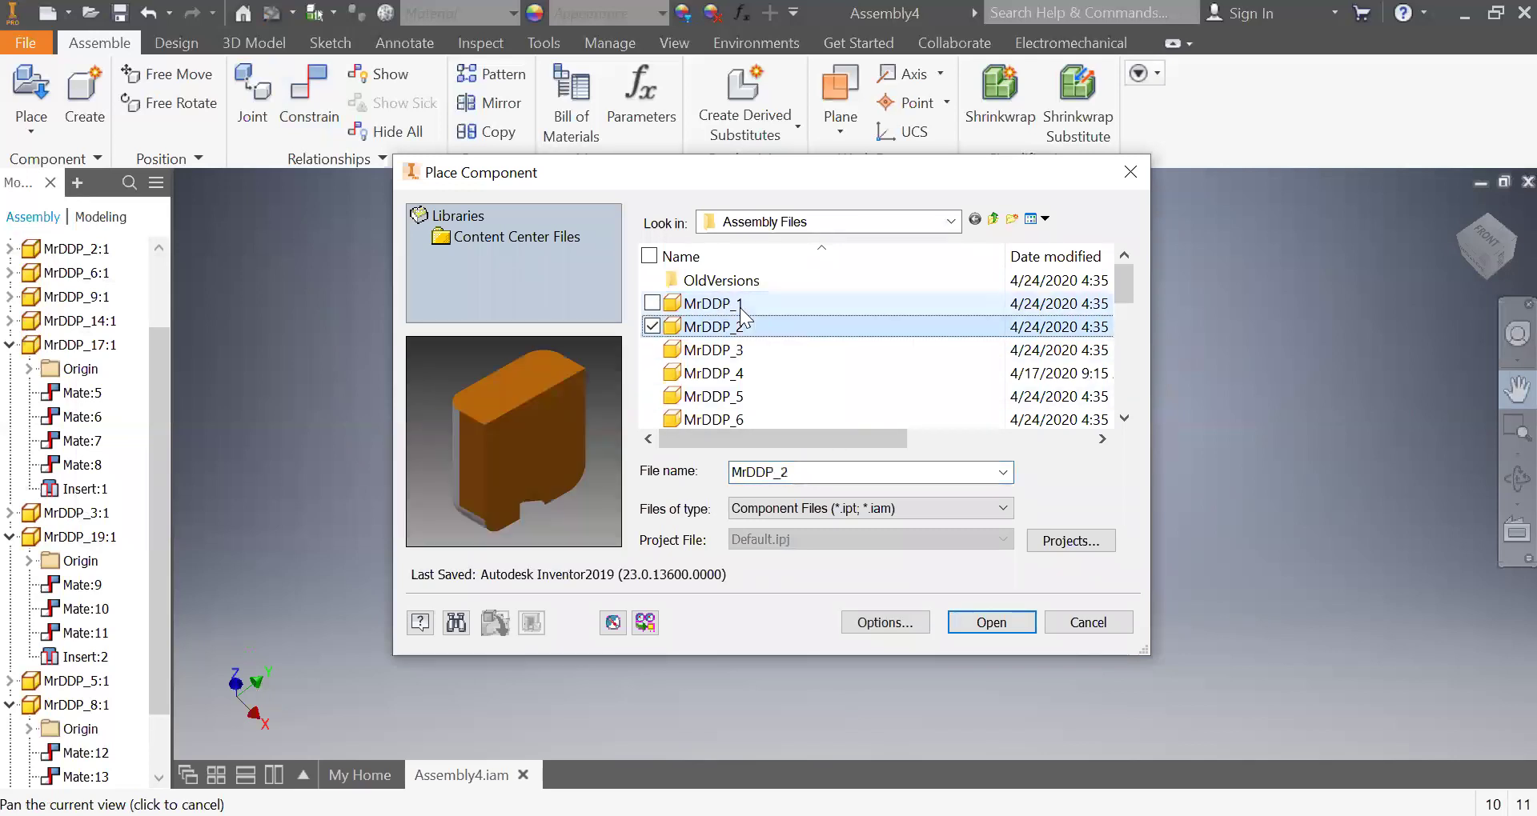
pyautogui.press('Down')
pyautogui.press('Down')
pyautogui.press('Down')
pyautogui.press('Down')
pyautogui.press('Down')
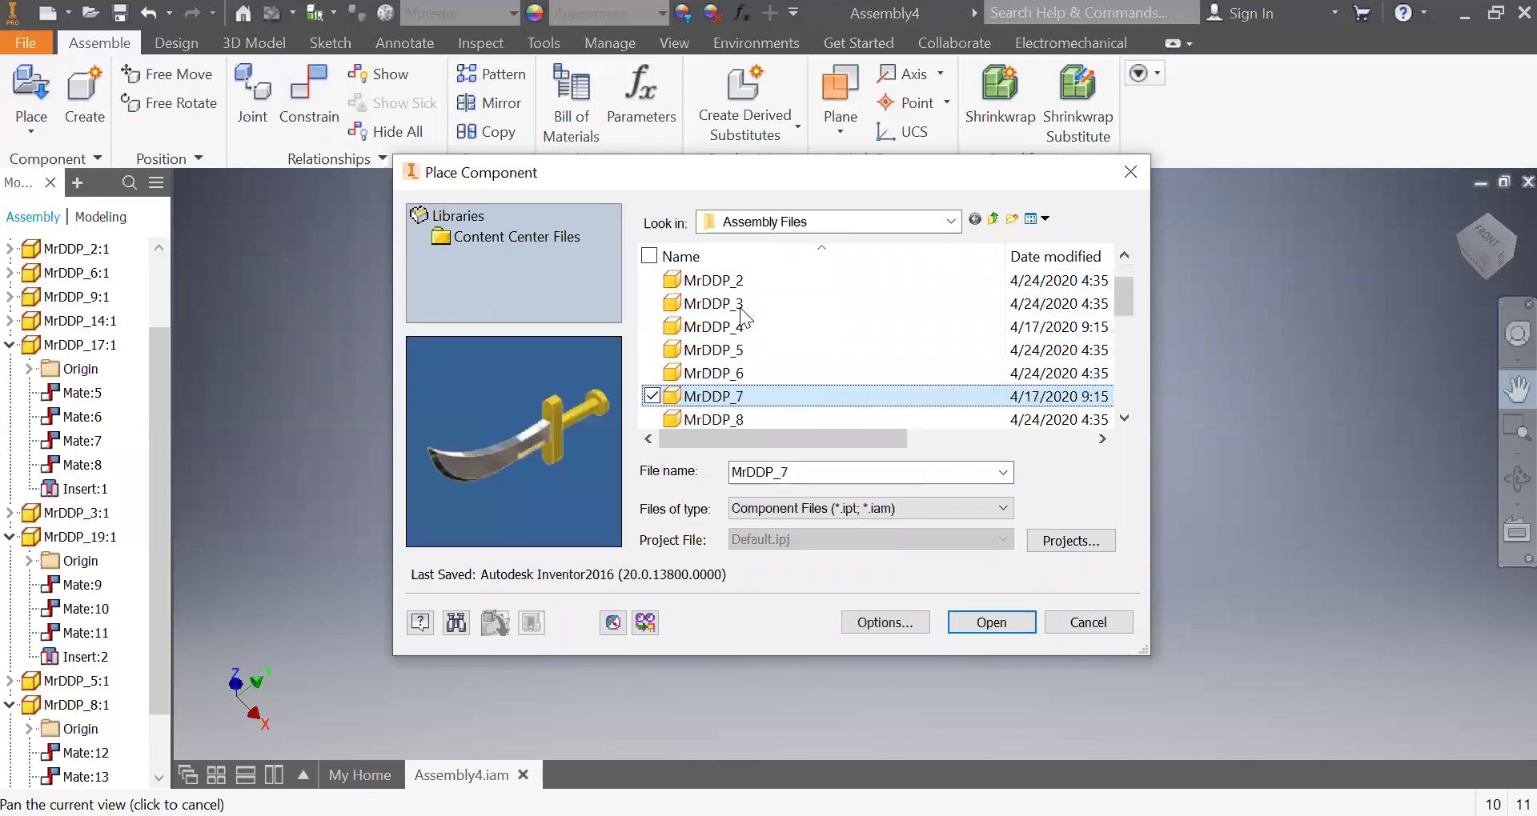
pyautogui.press('Down')
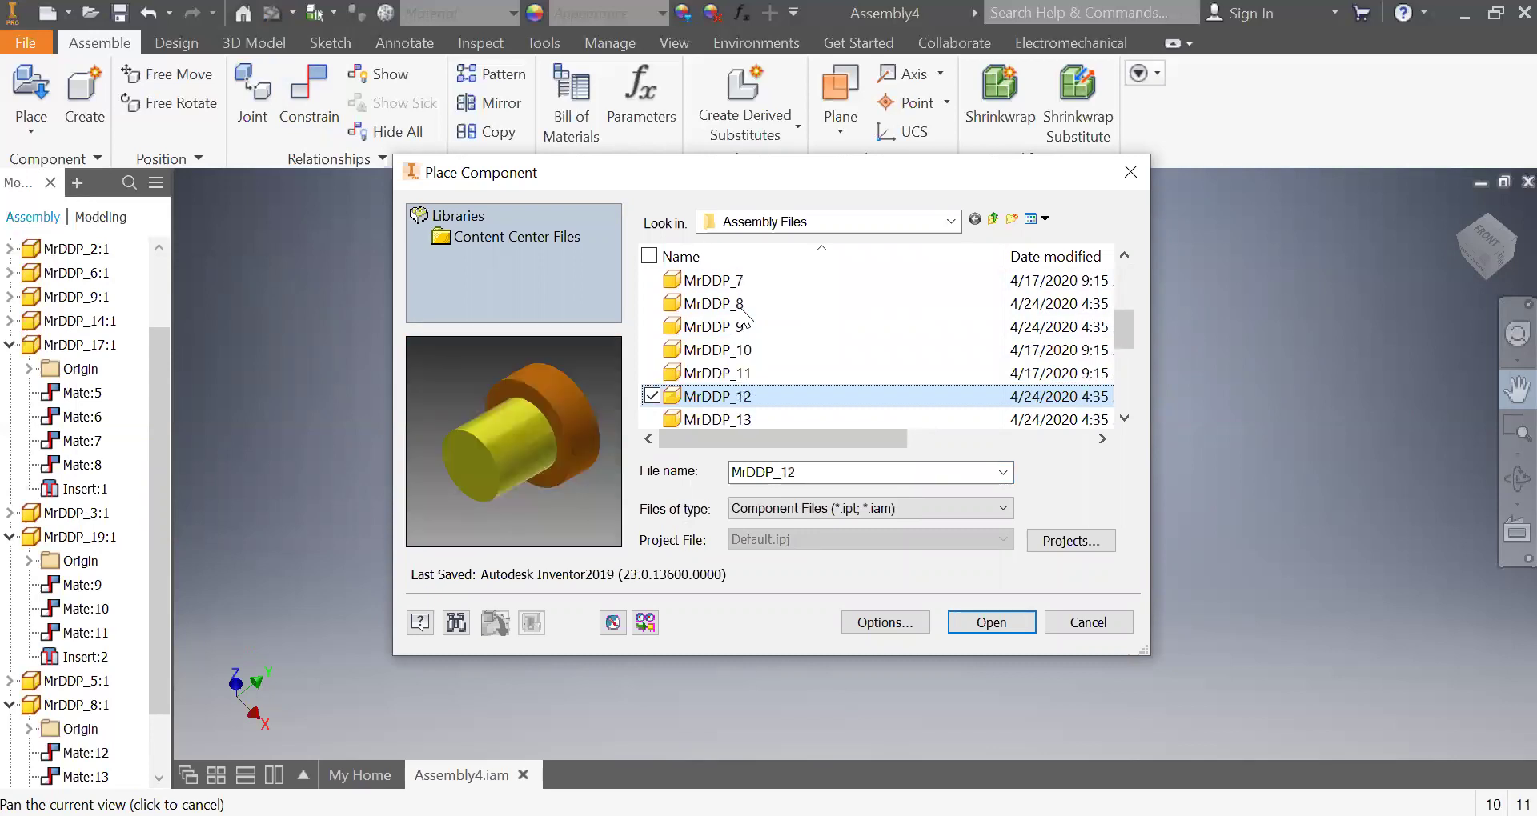
pyautogui.press('Down')
pyautogui.press('Down')
pyautogui.press('Down')
pyautogui.press('Down')
pyautogui.press('Down')
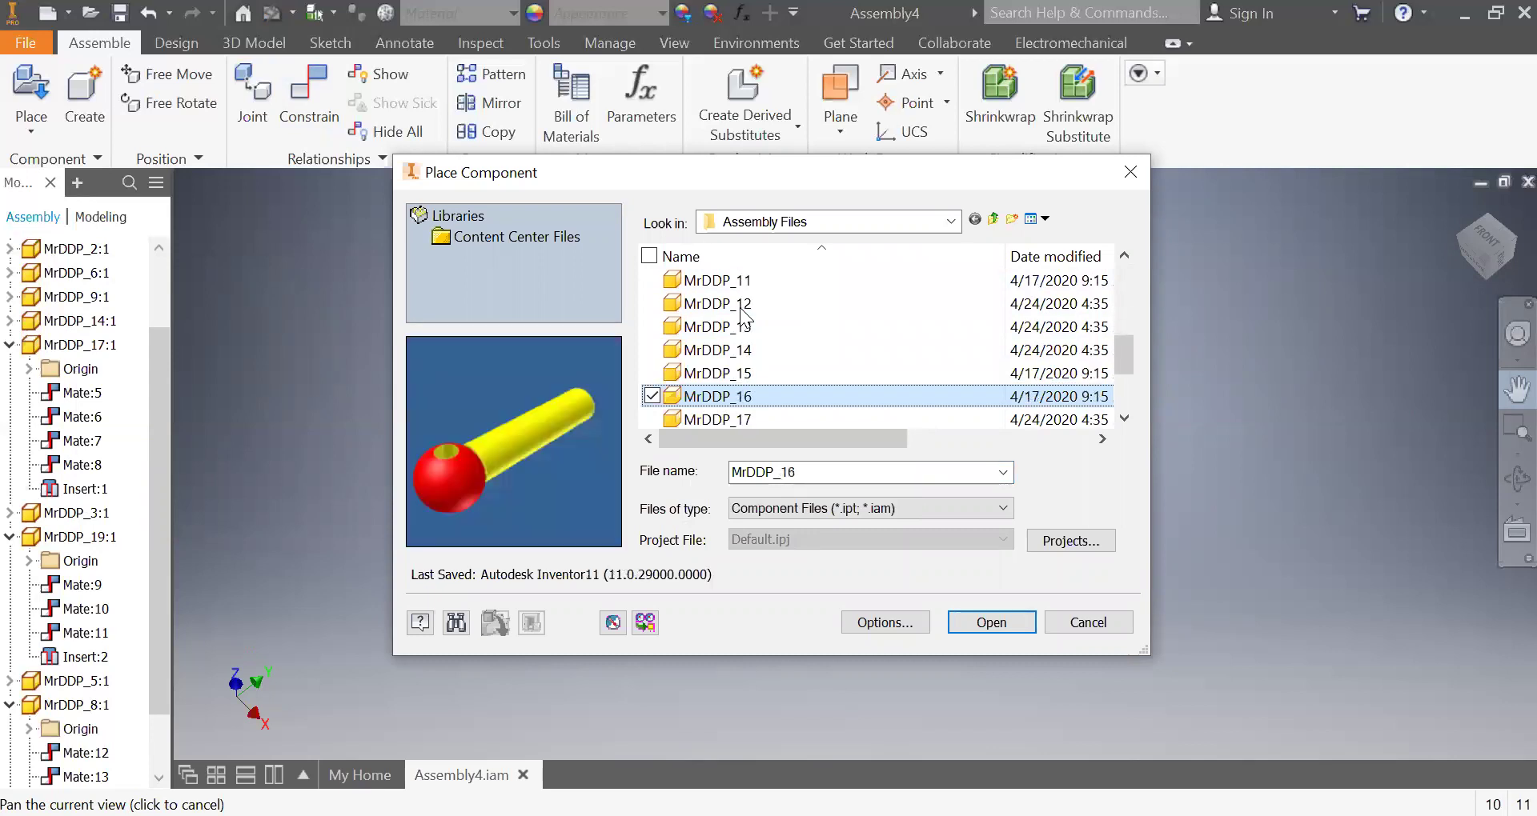
pyautogui.press('Down')
pyautogui.press('Down')
pyautogui.press('Down')
pyautogui.press('Down')
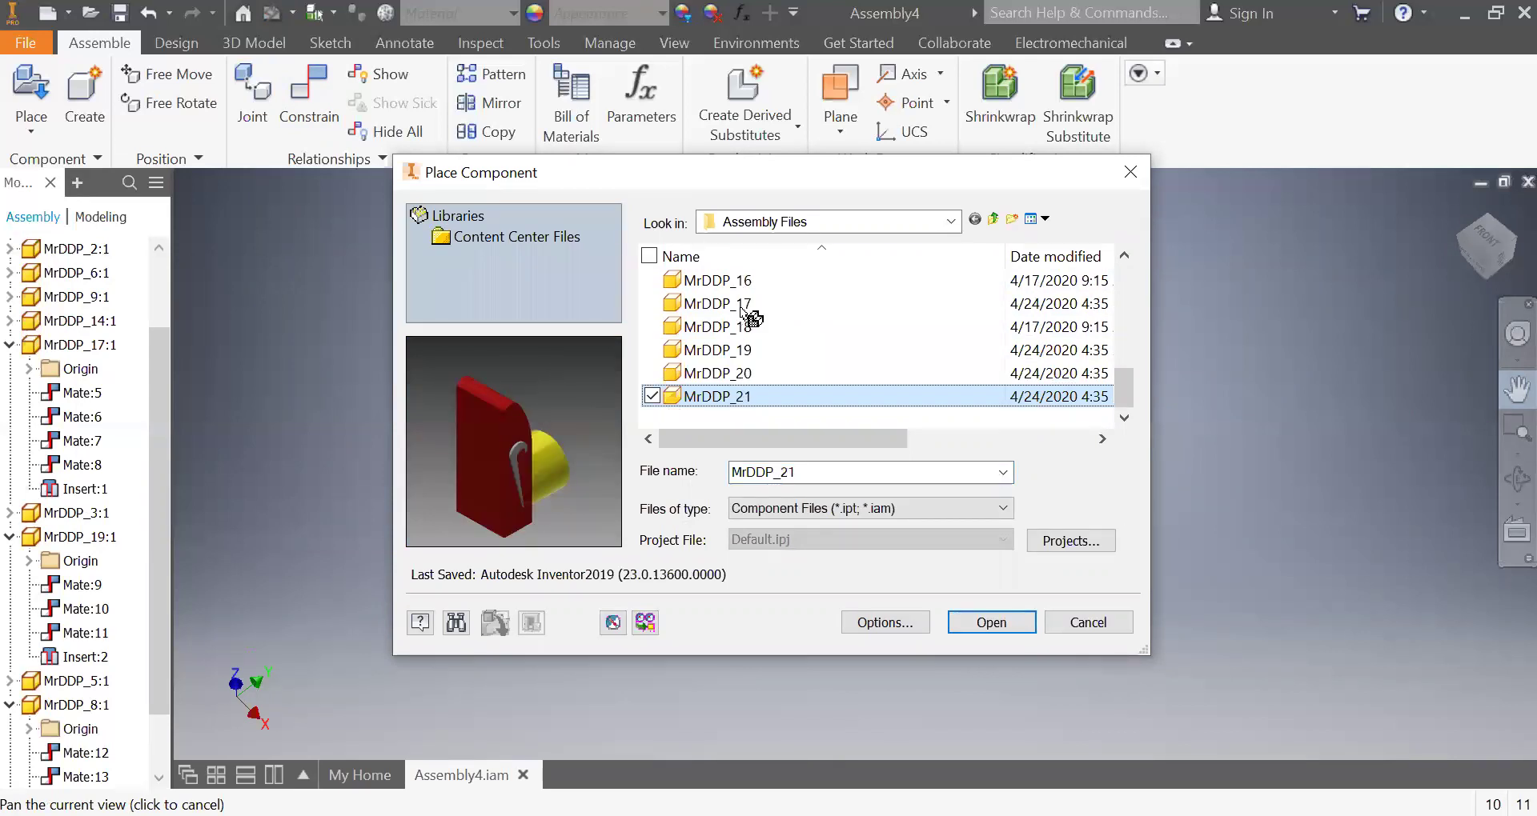
pyautogui.press('Return')
pyautogui.click(584, 606)
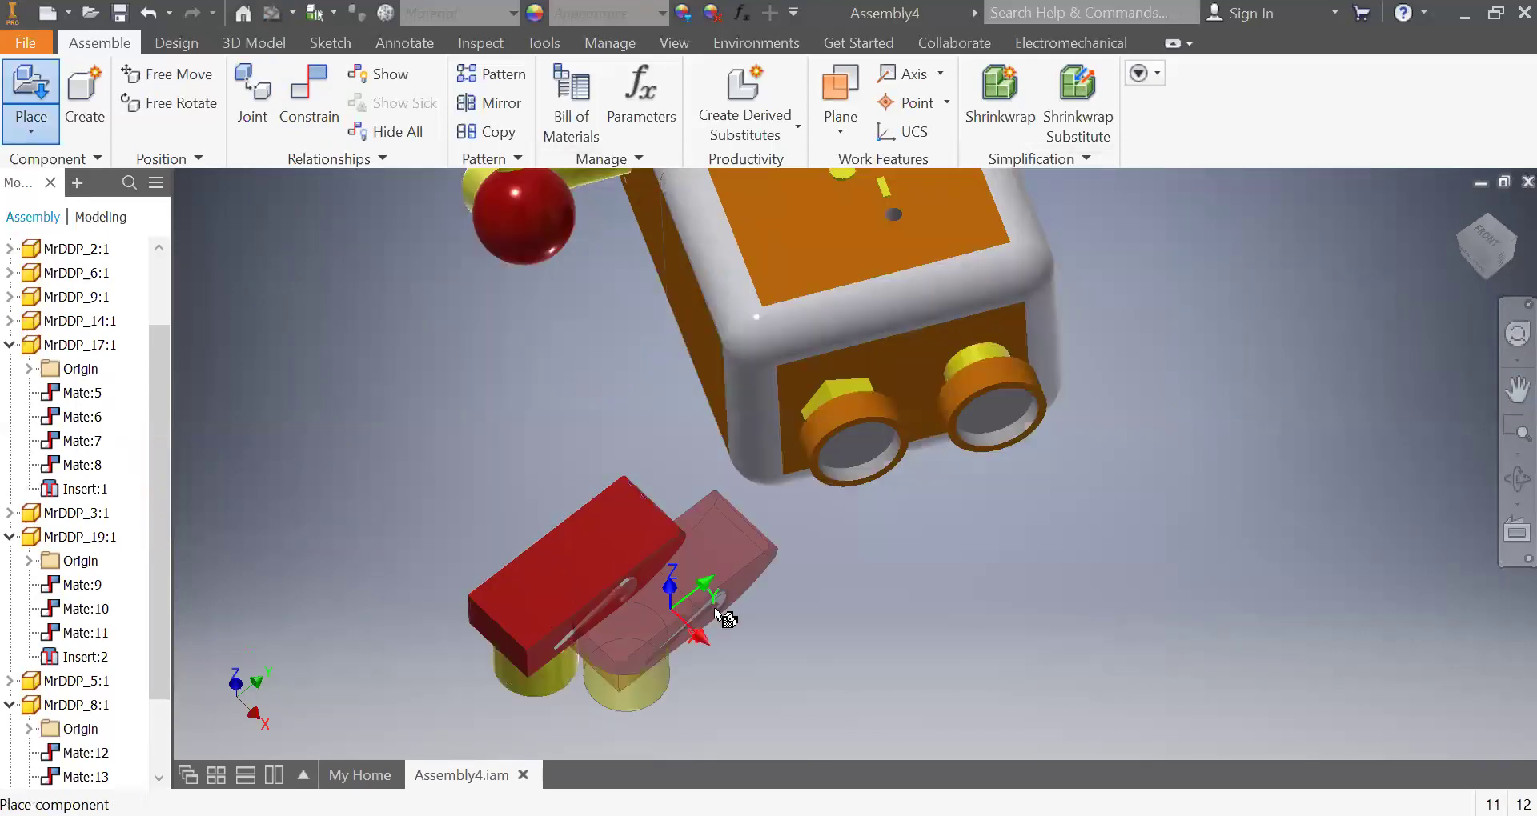
pyautogui.click(1277, 508)
pyautogui.rightClick(1276, 299)
pyautogui.click(1357, 306)
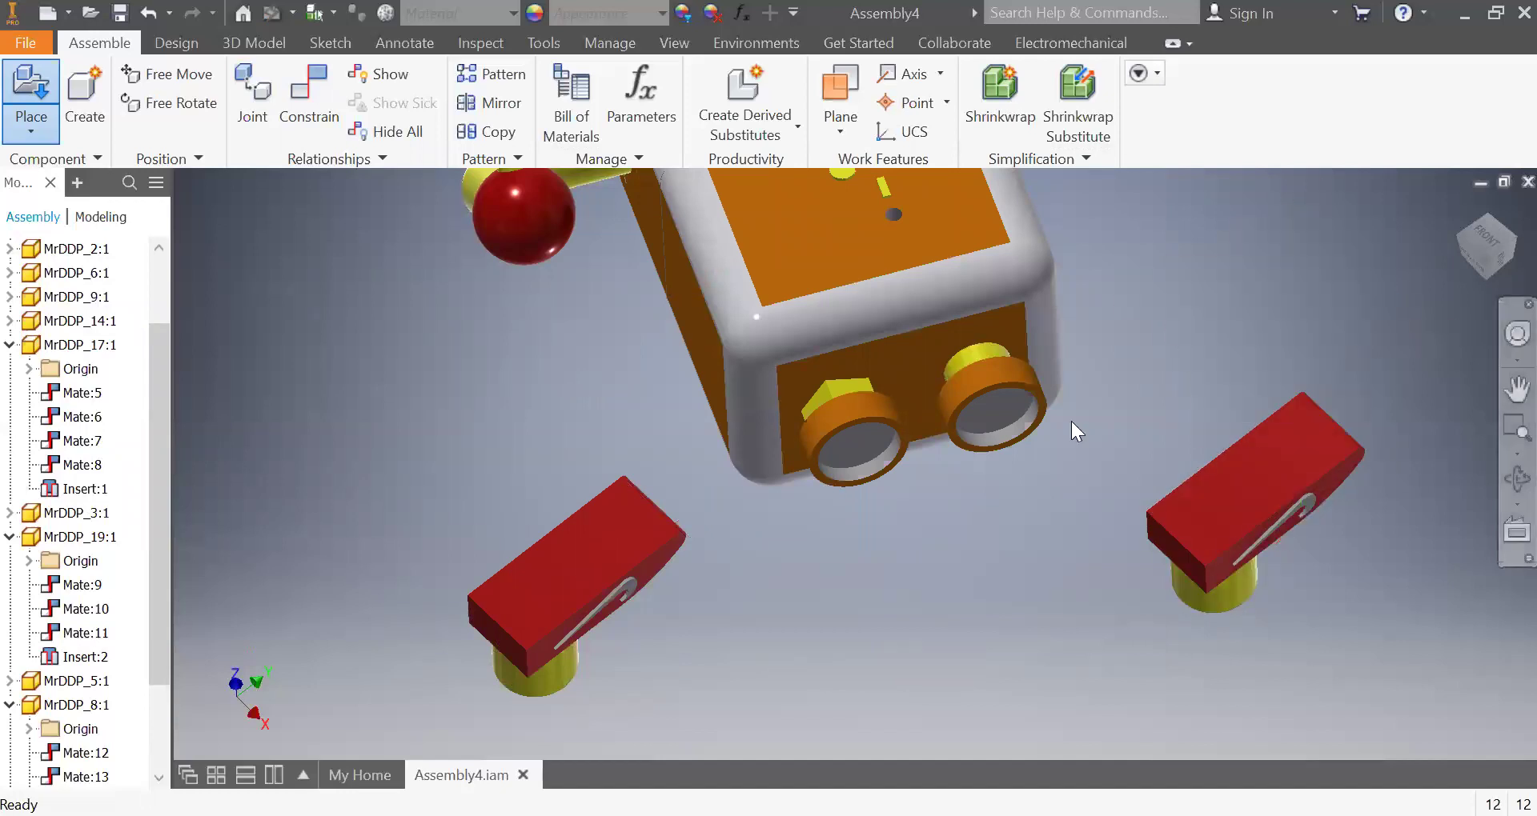
# - Free-rotate the first MrDDP_21 shoe, nearest the MrDDP_8 leg, so its yellow peg points up
pyautogui.click(566, 622)
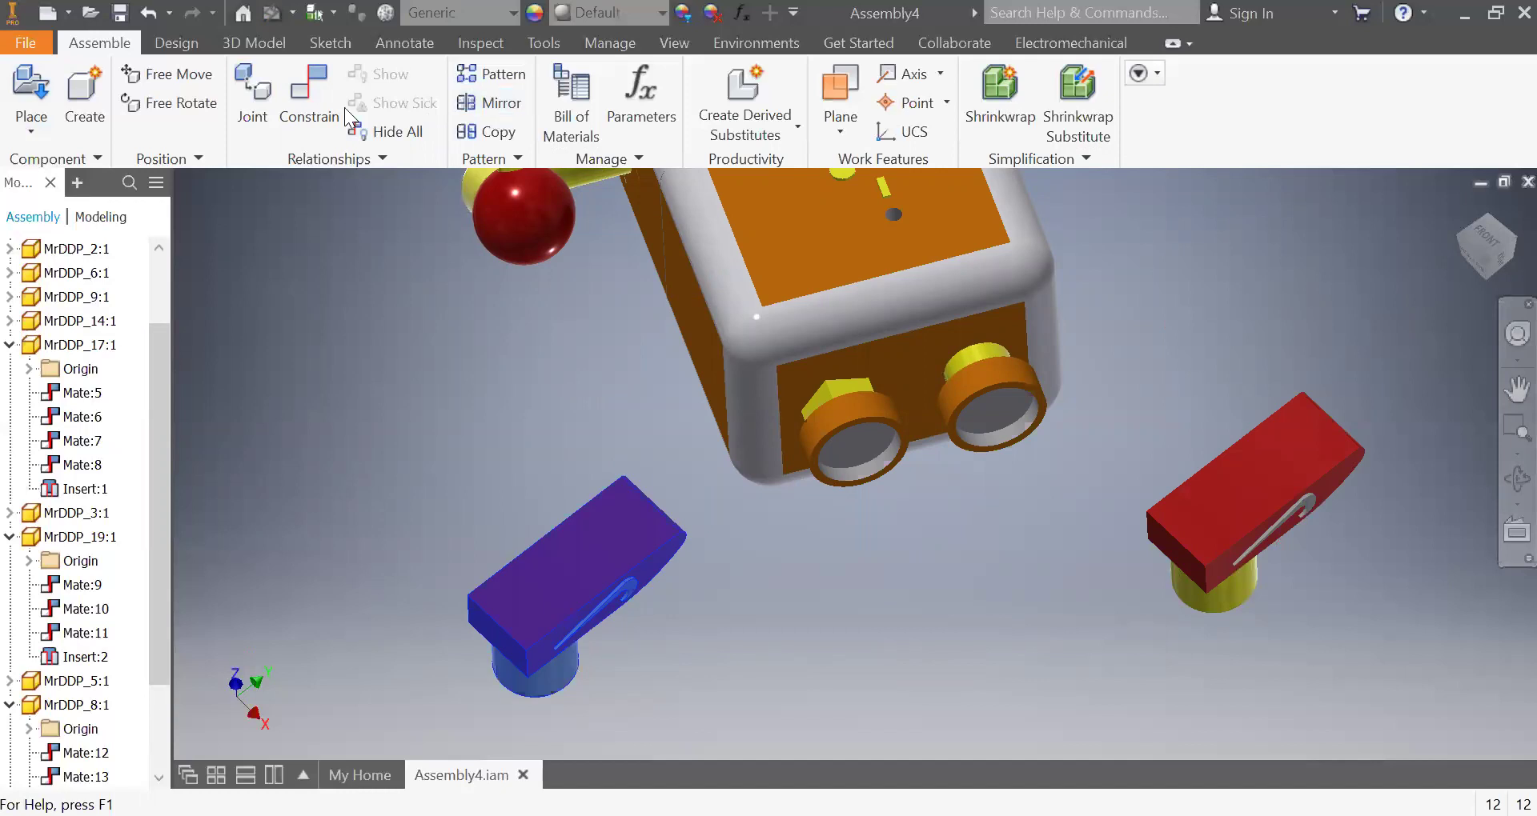
pyautogui.moveTo(566, 549); pyautogui.dragTo(474, 481)
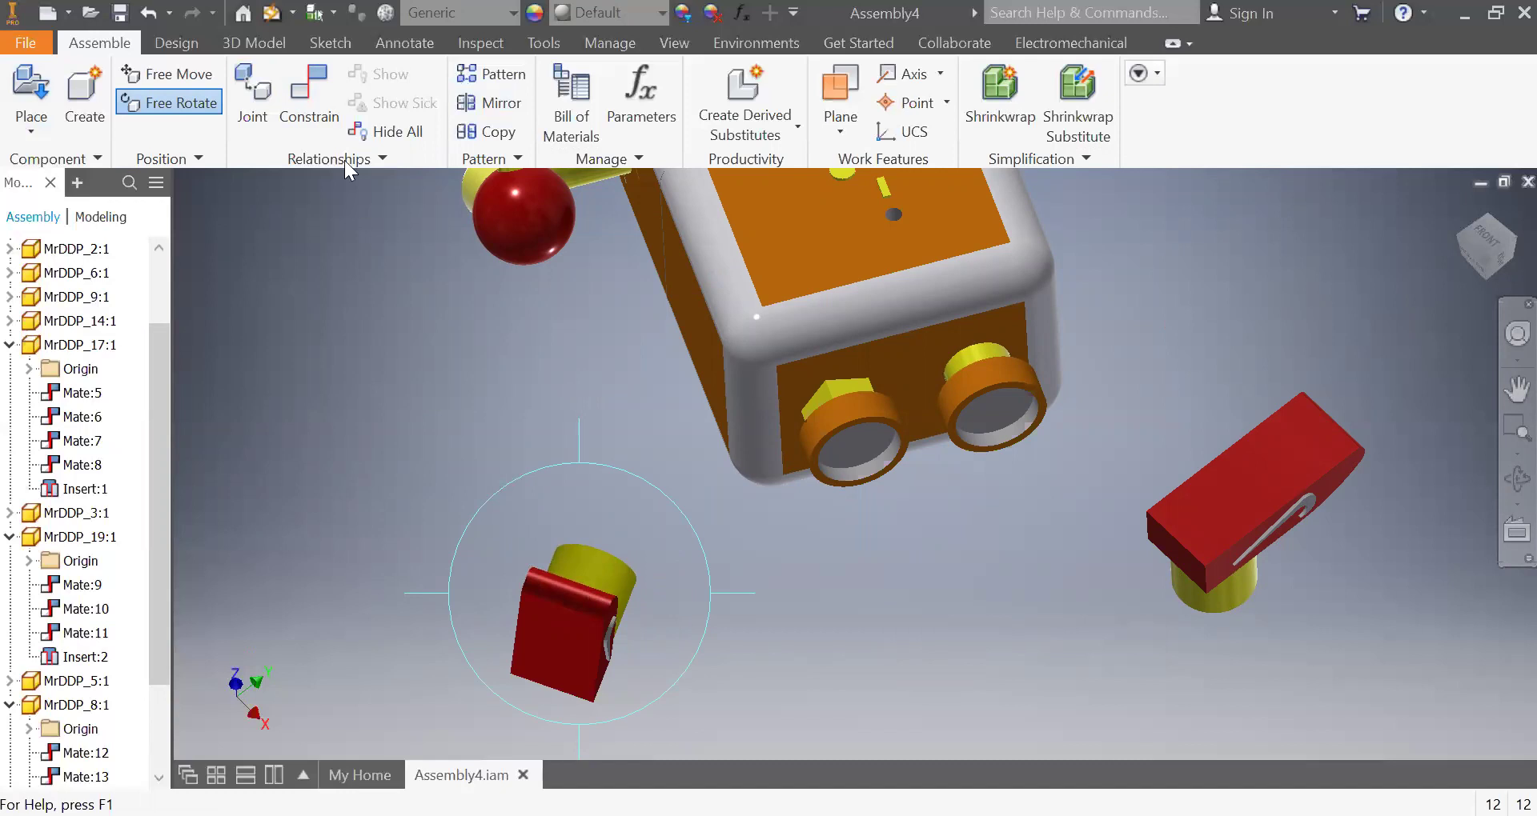
pyautogui.click(304, 114)
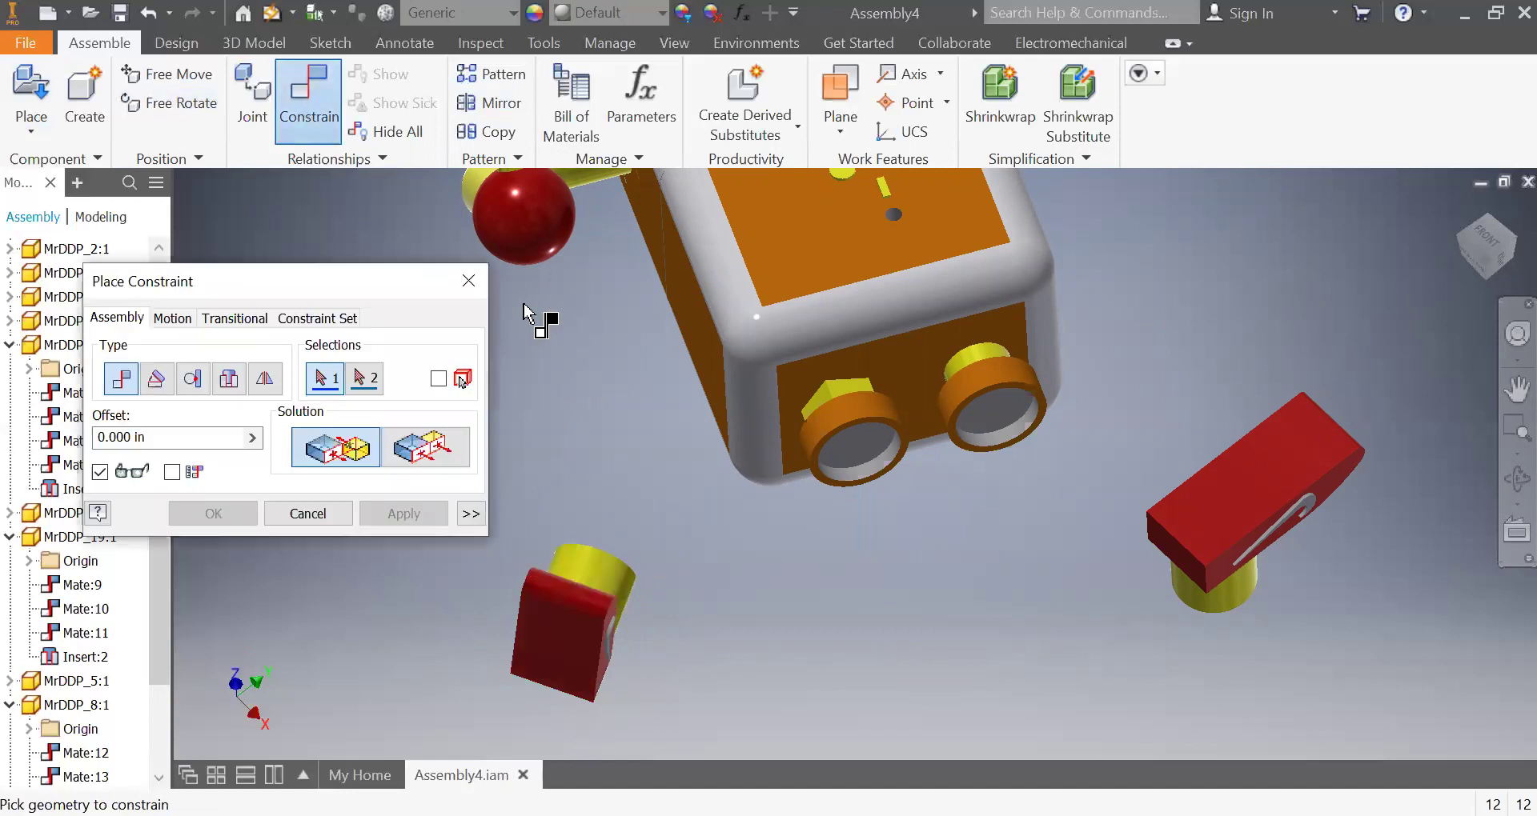
pyautogui.click(229, 383)
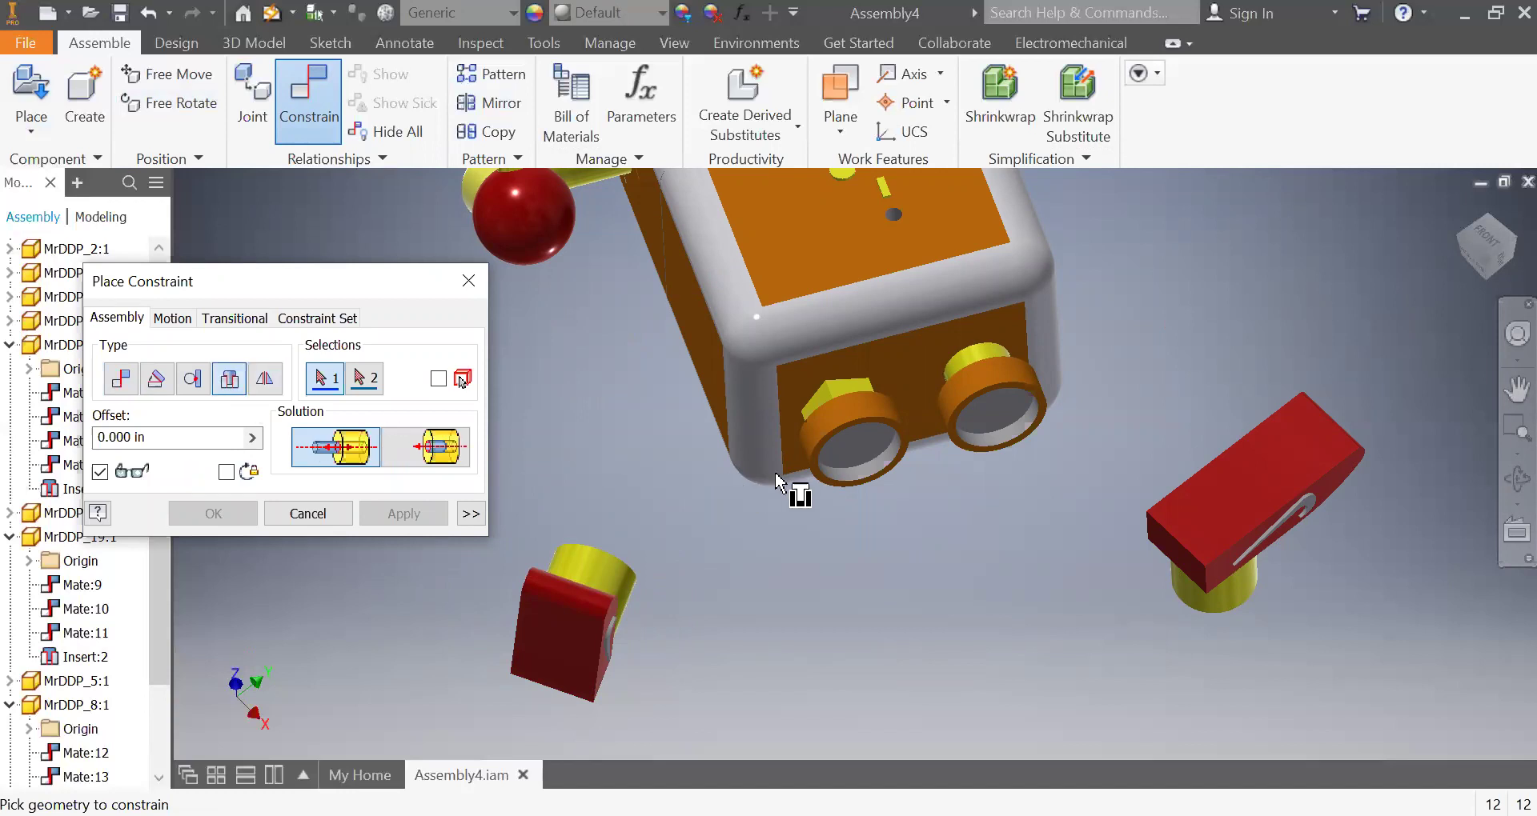
pyautogui.click(829, 458)
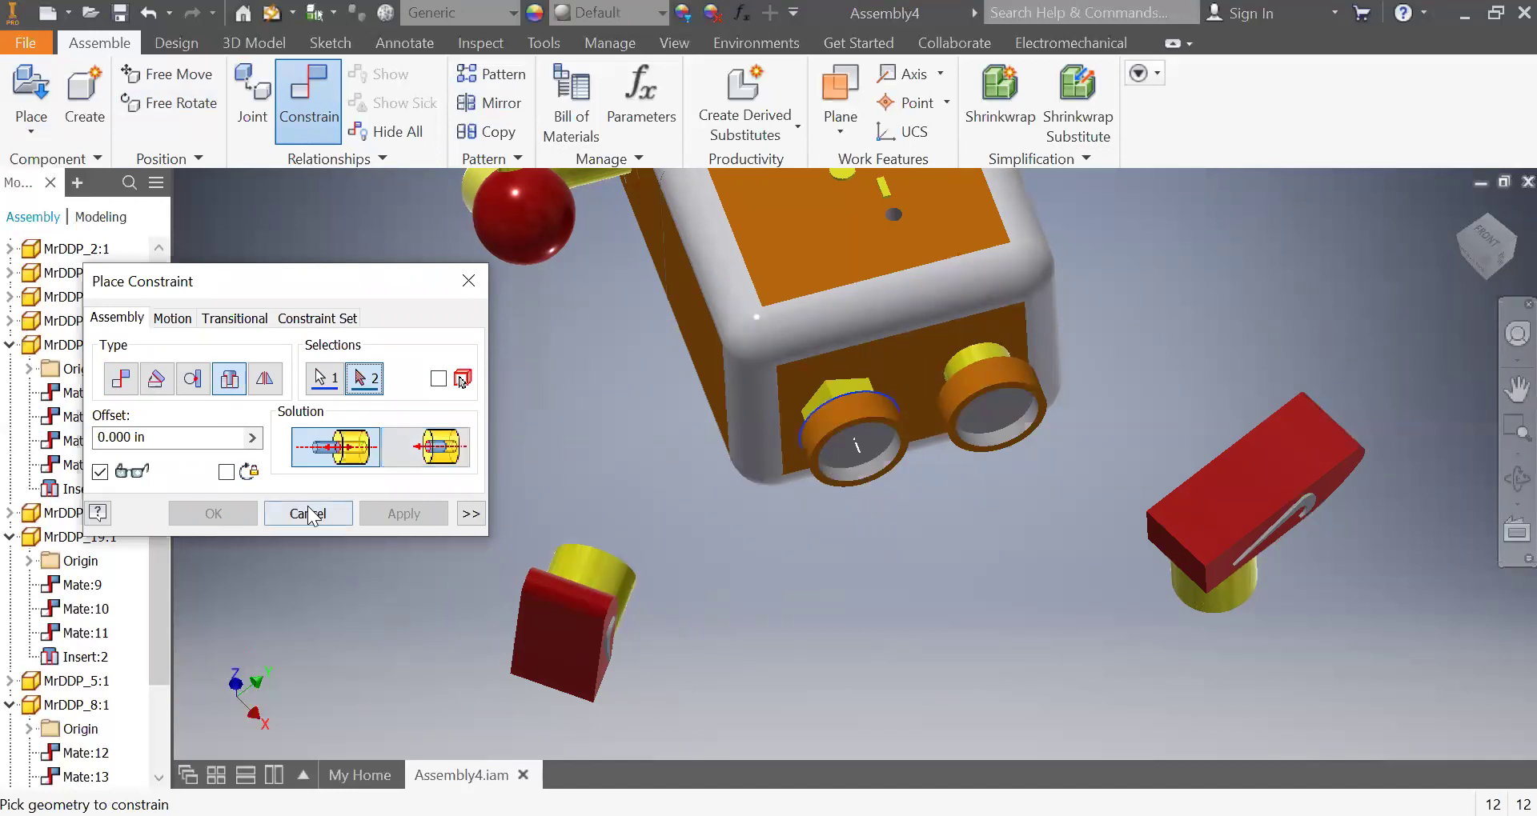
pyautogui.press('Escape')
# - Add an Insert constraint with a 0.000 in offset between the first shoe's peg end and the MrDDP_8 collar's circular socket
pyautogui.press('F4')
pyautogui.moveTo(759, 564); pyautogui.dragTo(704, 569)
pyautogui.press('Escape')
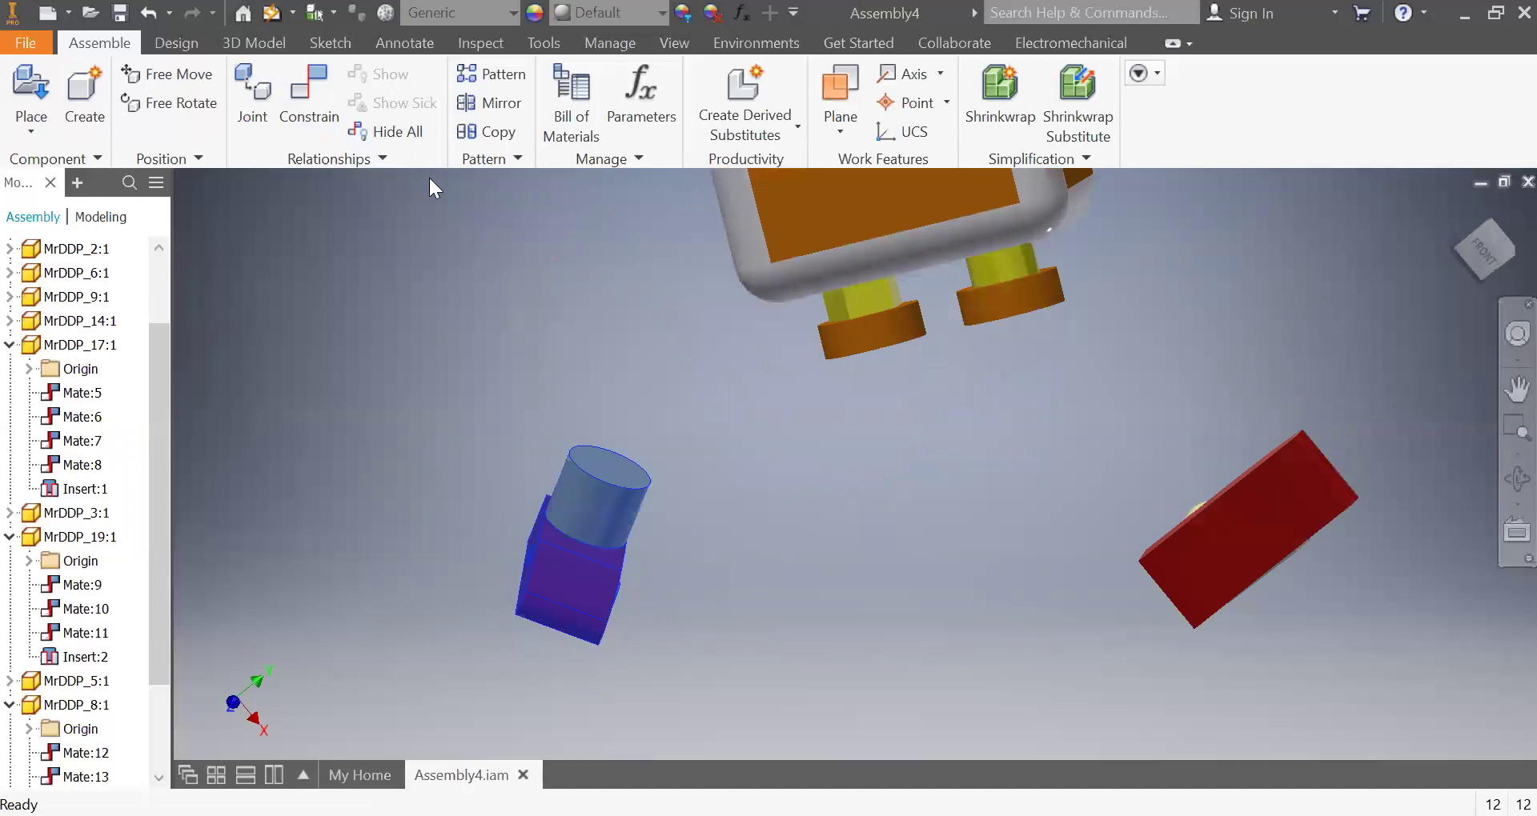
pyautogui.click(293, 89)
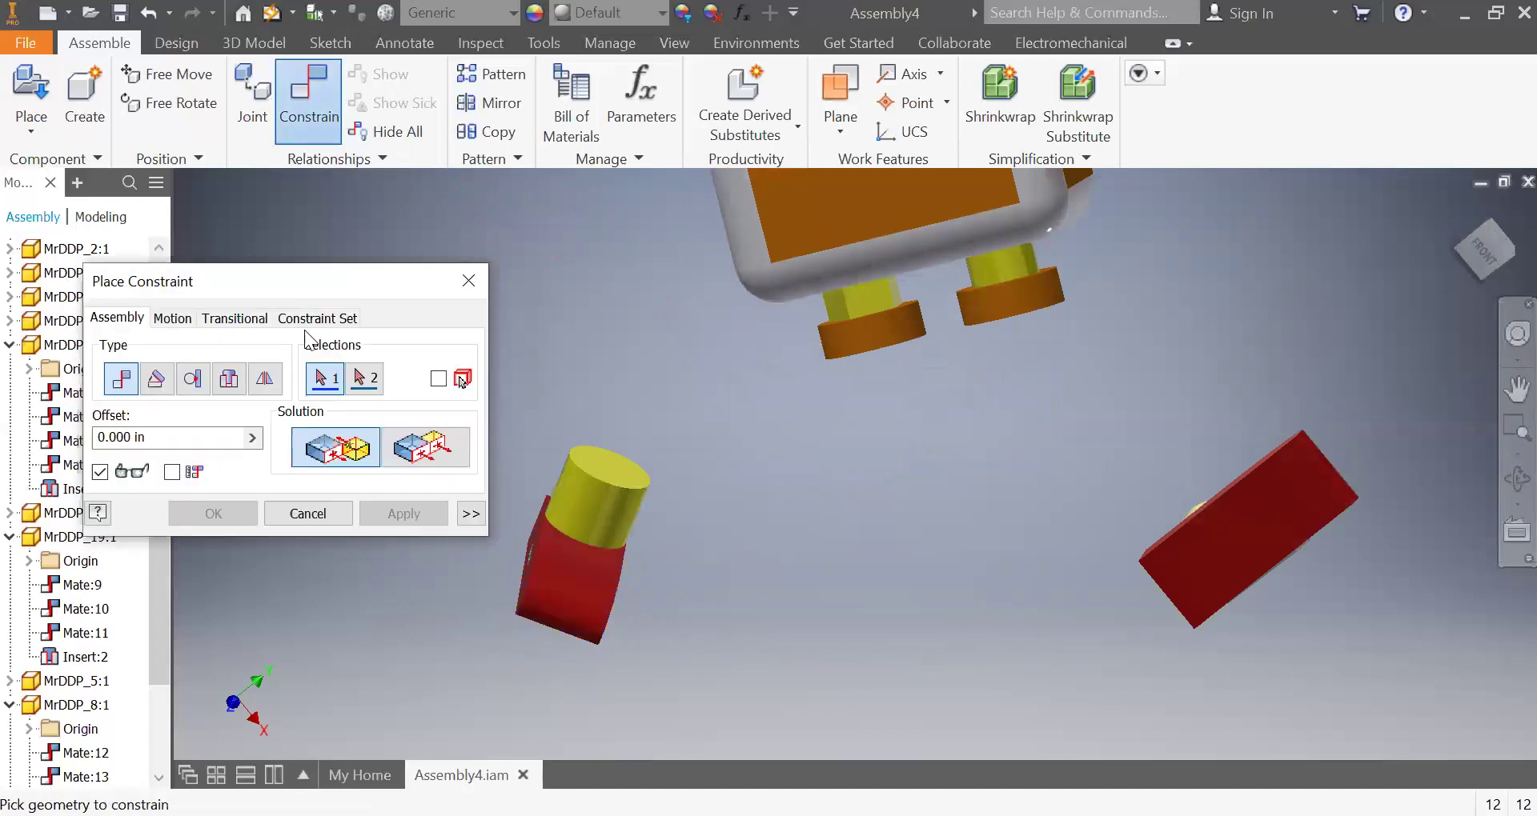
pyautogui.click(229, 379)
pyautogui.click(622, 468)
pyautogui.press('F4')
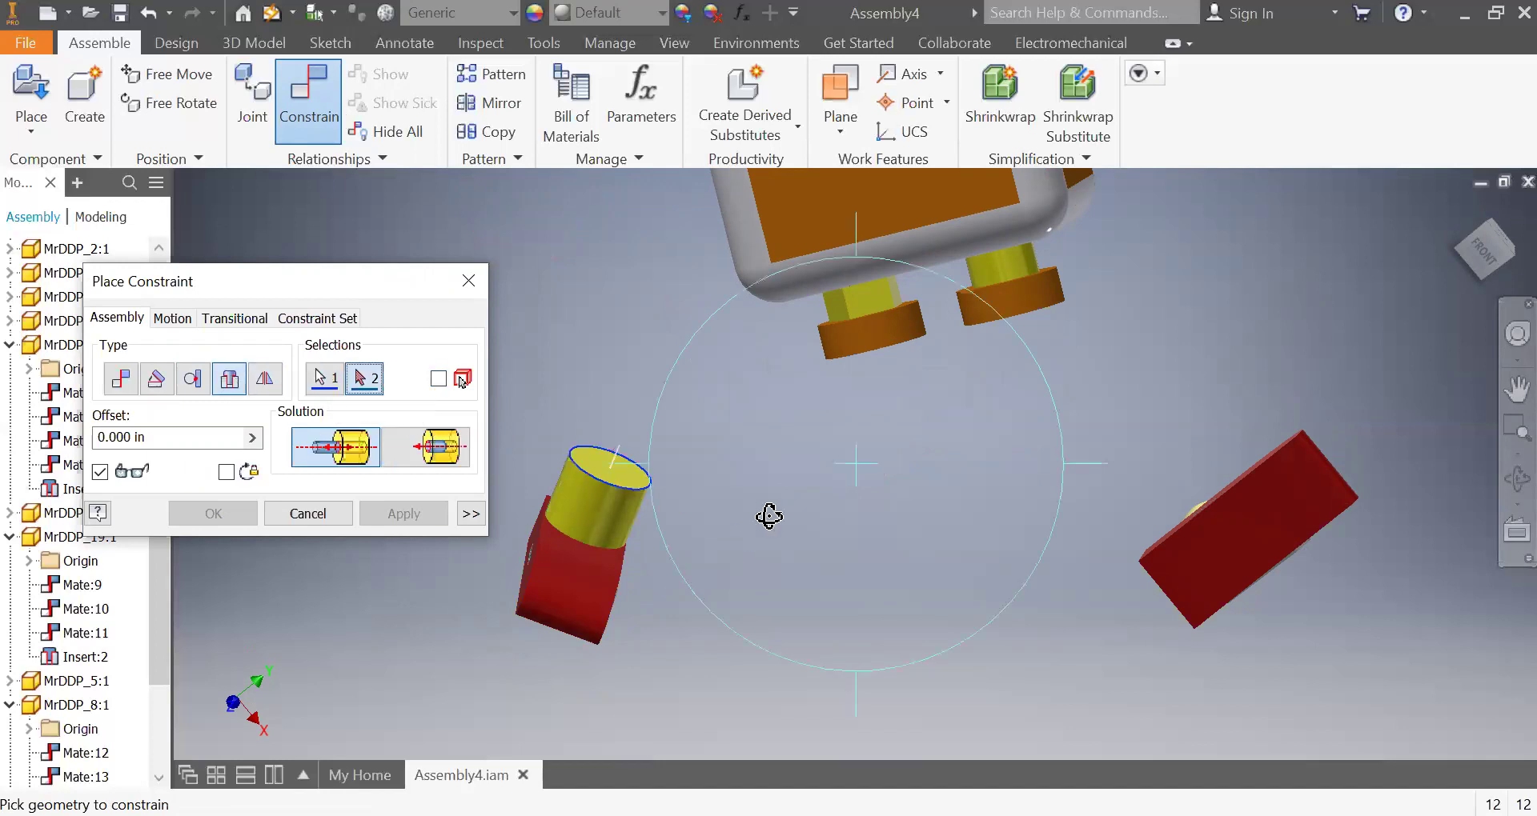
pyautogui.moveTo(736, 446); pyautogui.dragTo(877, 426)
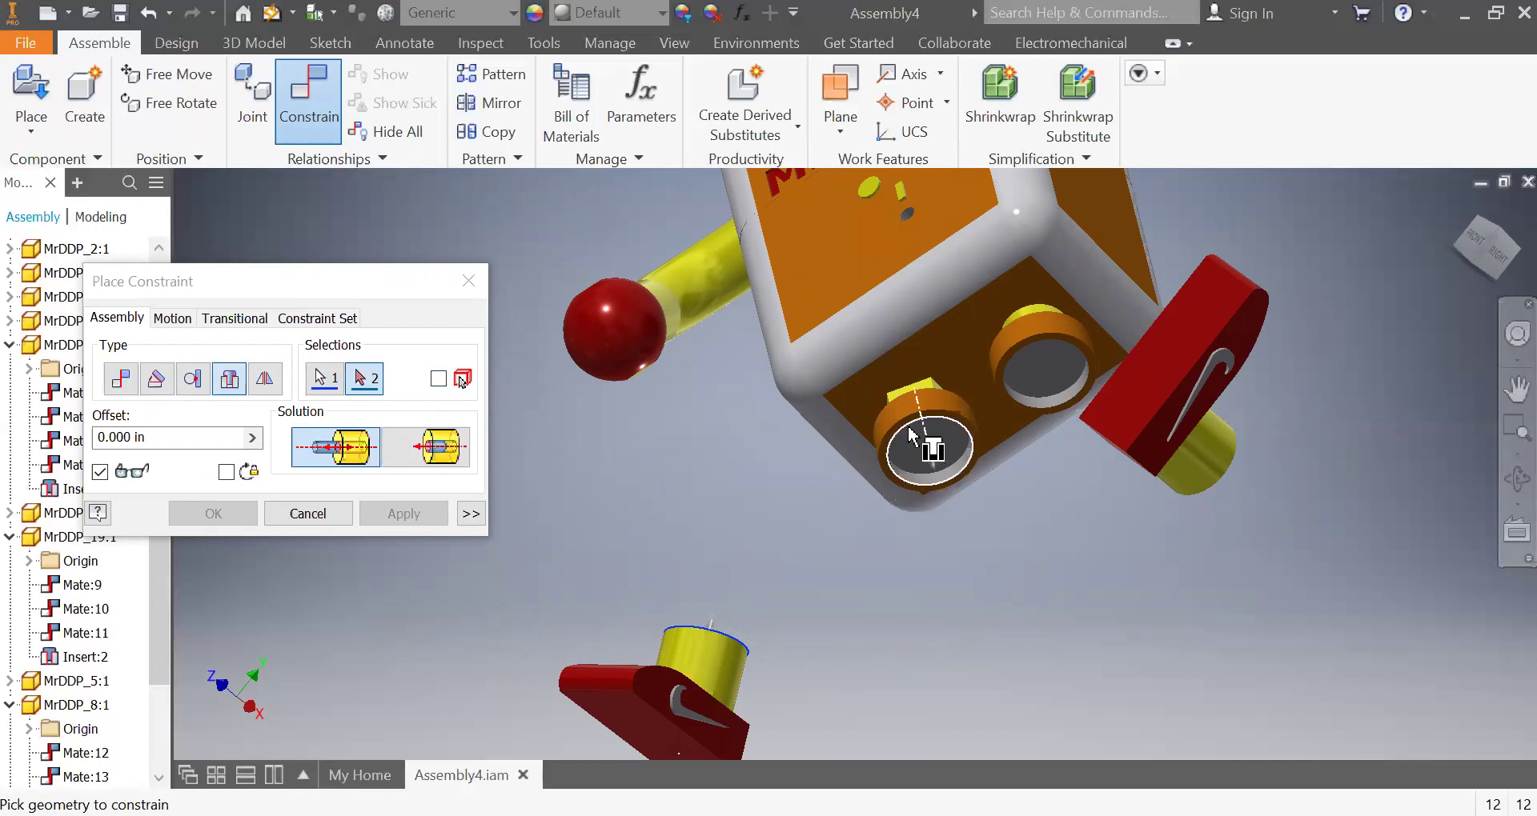
pyautogui.click(908, 425)
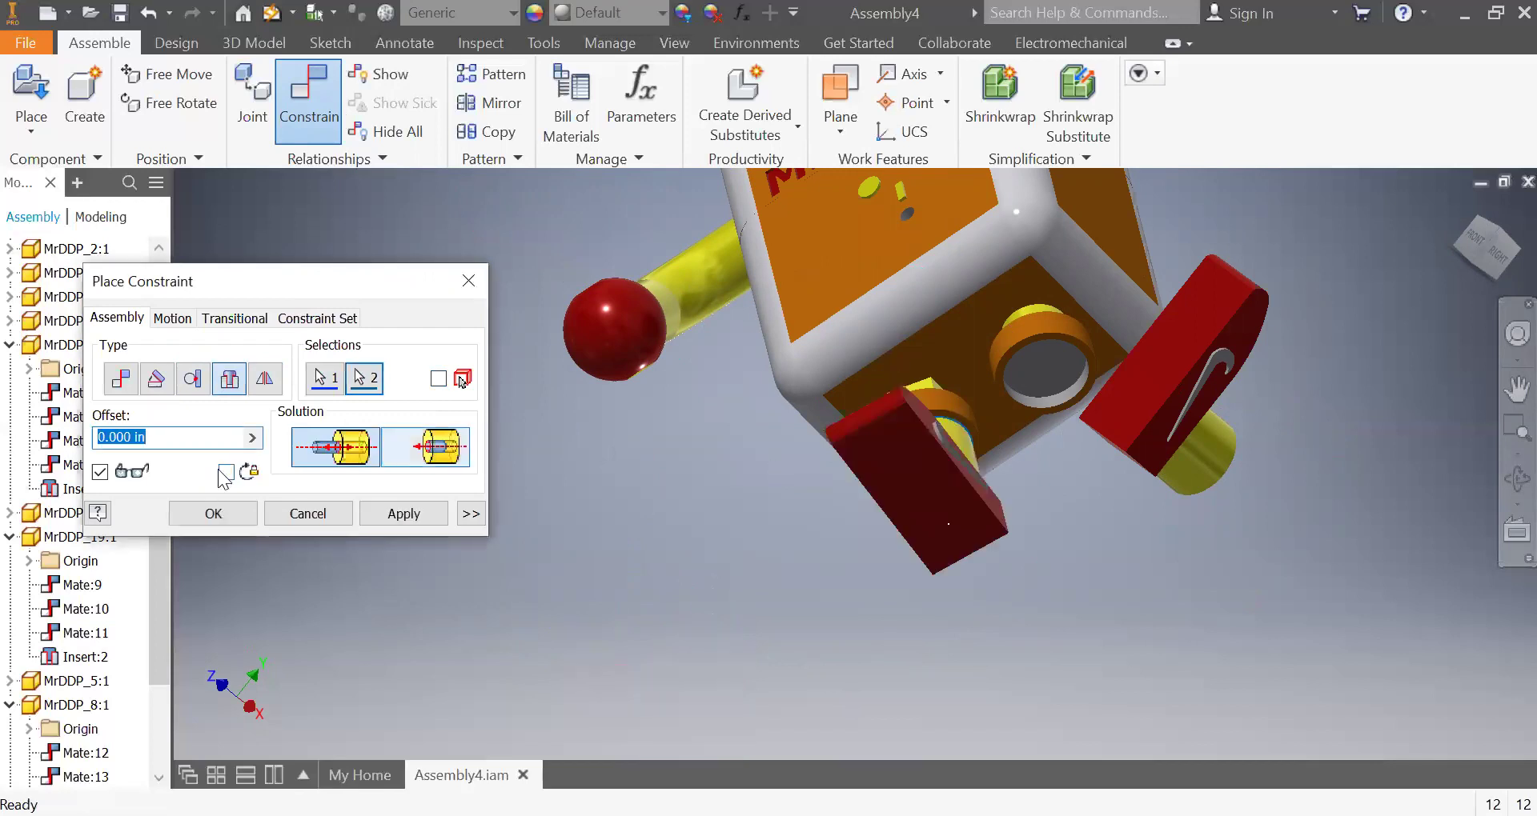
pyautogui.click(392, 515)
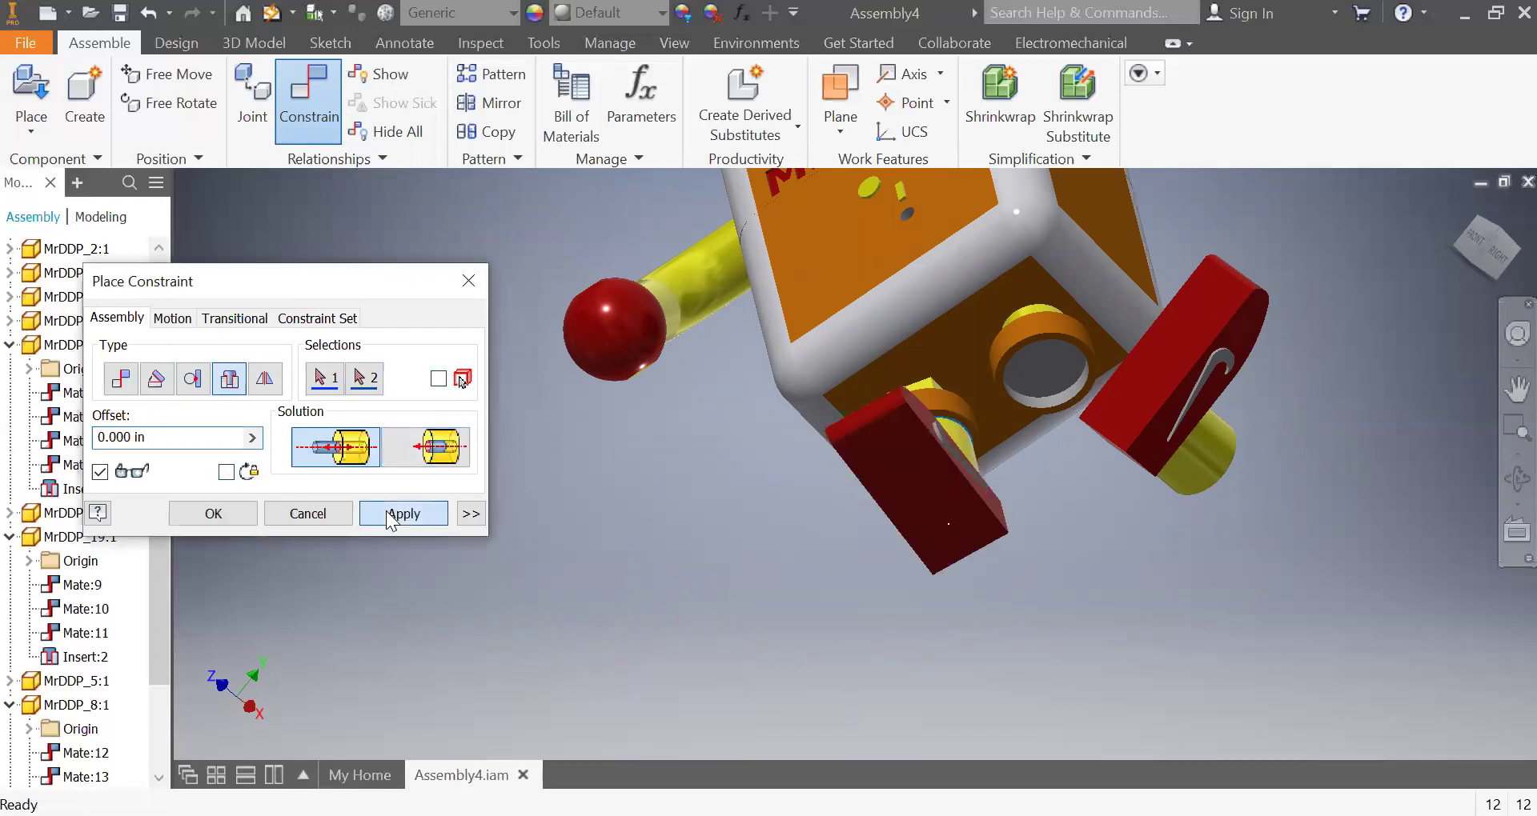
pyautogui.click(469, 285)
# - Free-rotate the second MrDDP_21 shoe so its yellow peg points up toward the MrDDP_12 collar
pyautogui.keyDown('shift'); pyautogui.moveTo(950, 532); pyautogui.dragTo(915, 534, button='middle'); pyautogui.keyUp('shift')
pyautogui.moveTo(933, 484); pyautogui.dragTo(1048, 522)
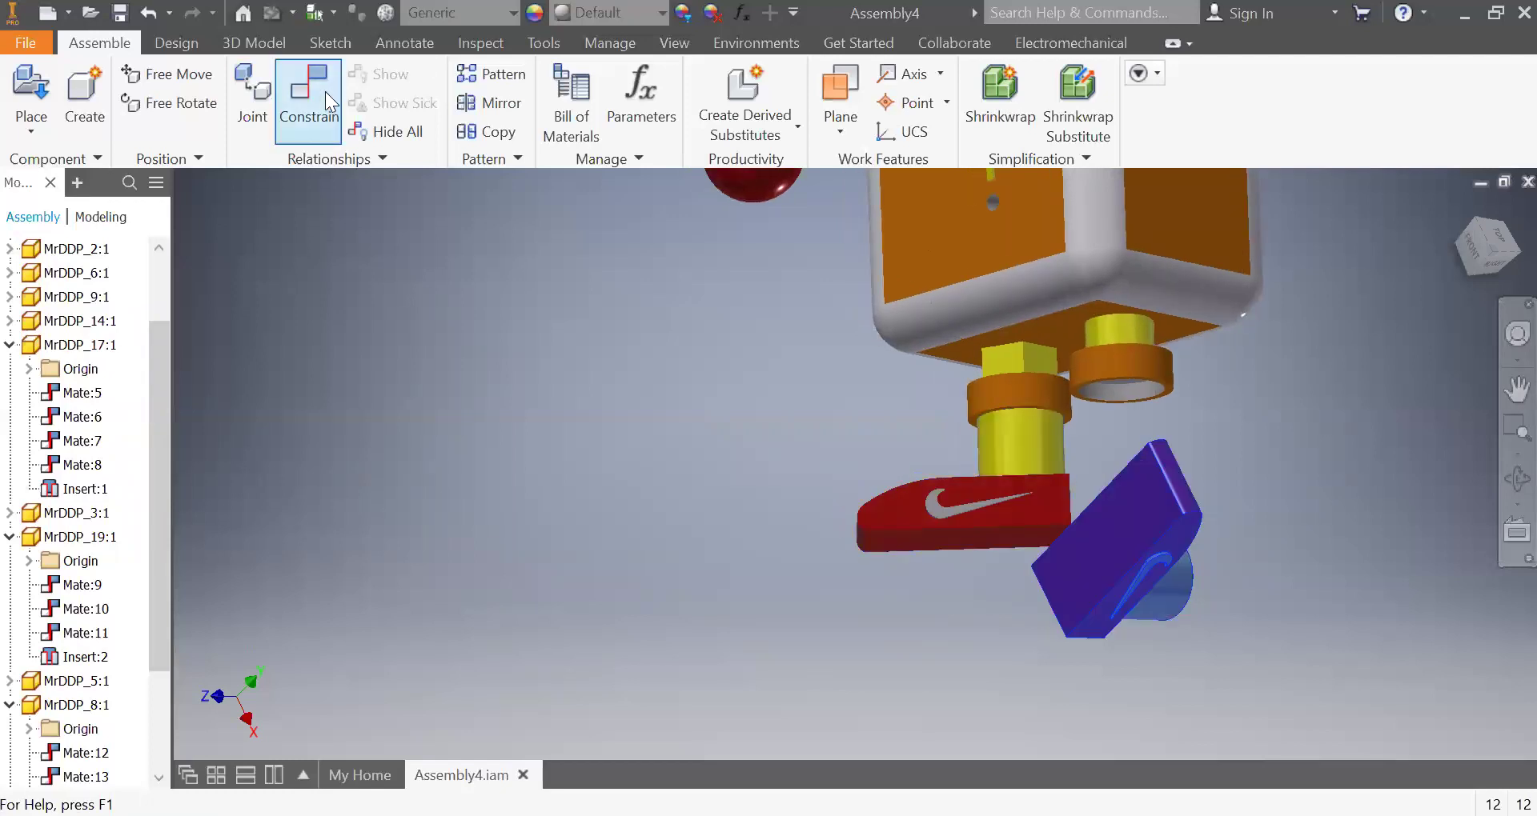
pyautogui.click(198, 102)
pyautogui.moveTo(1101, 456); pyautogui.dragTo(1129, 436)
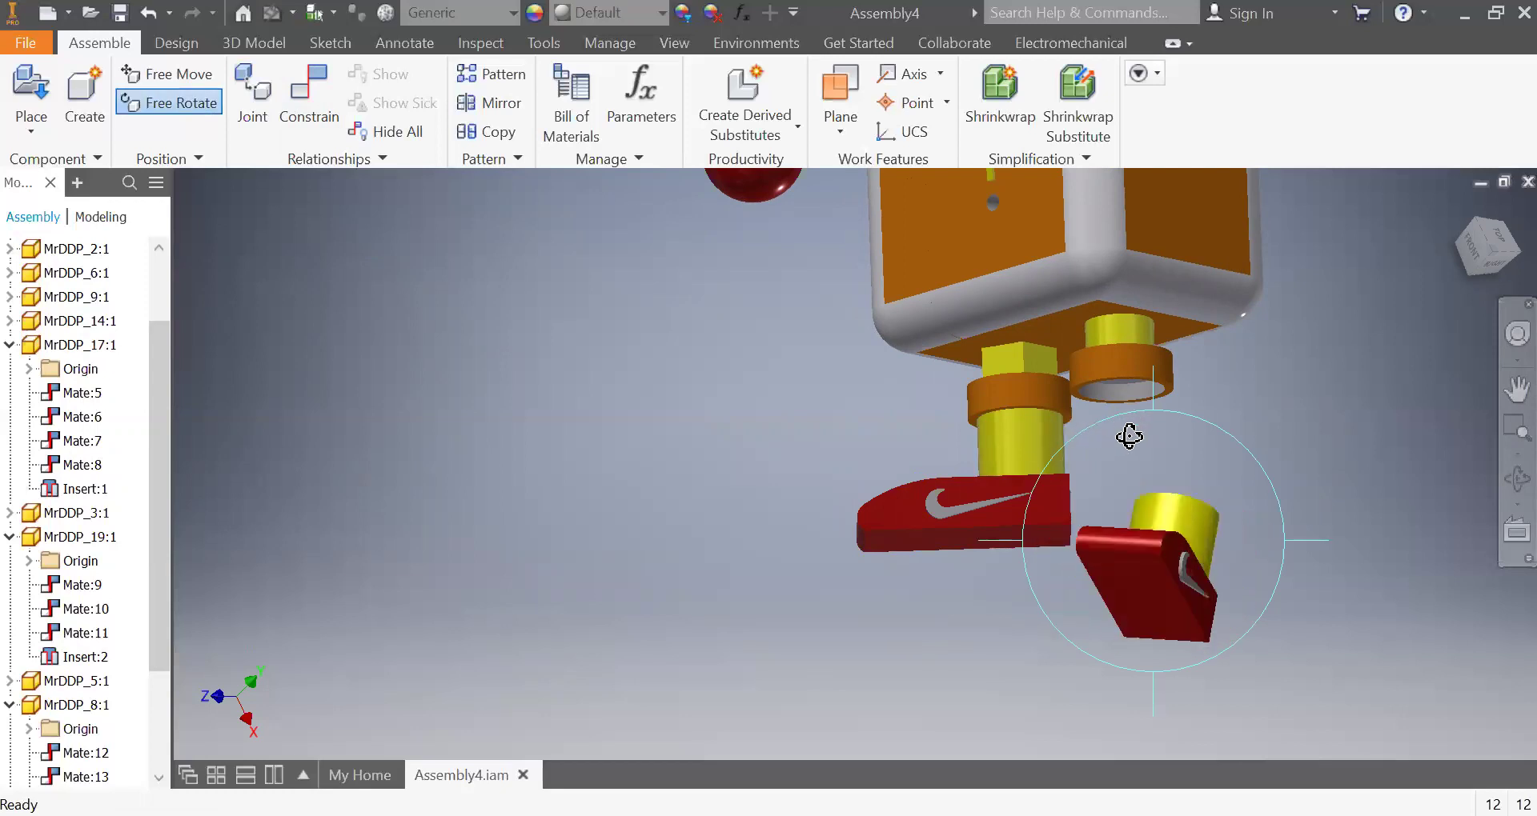
# - Add an Insert constraint with a 0.000 in offset between the second shoe's peg end and the MrDDP_12 collar's circular socket
pyautogui.press('F4')
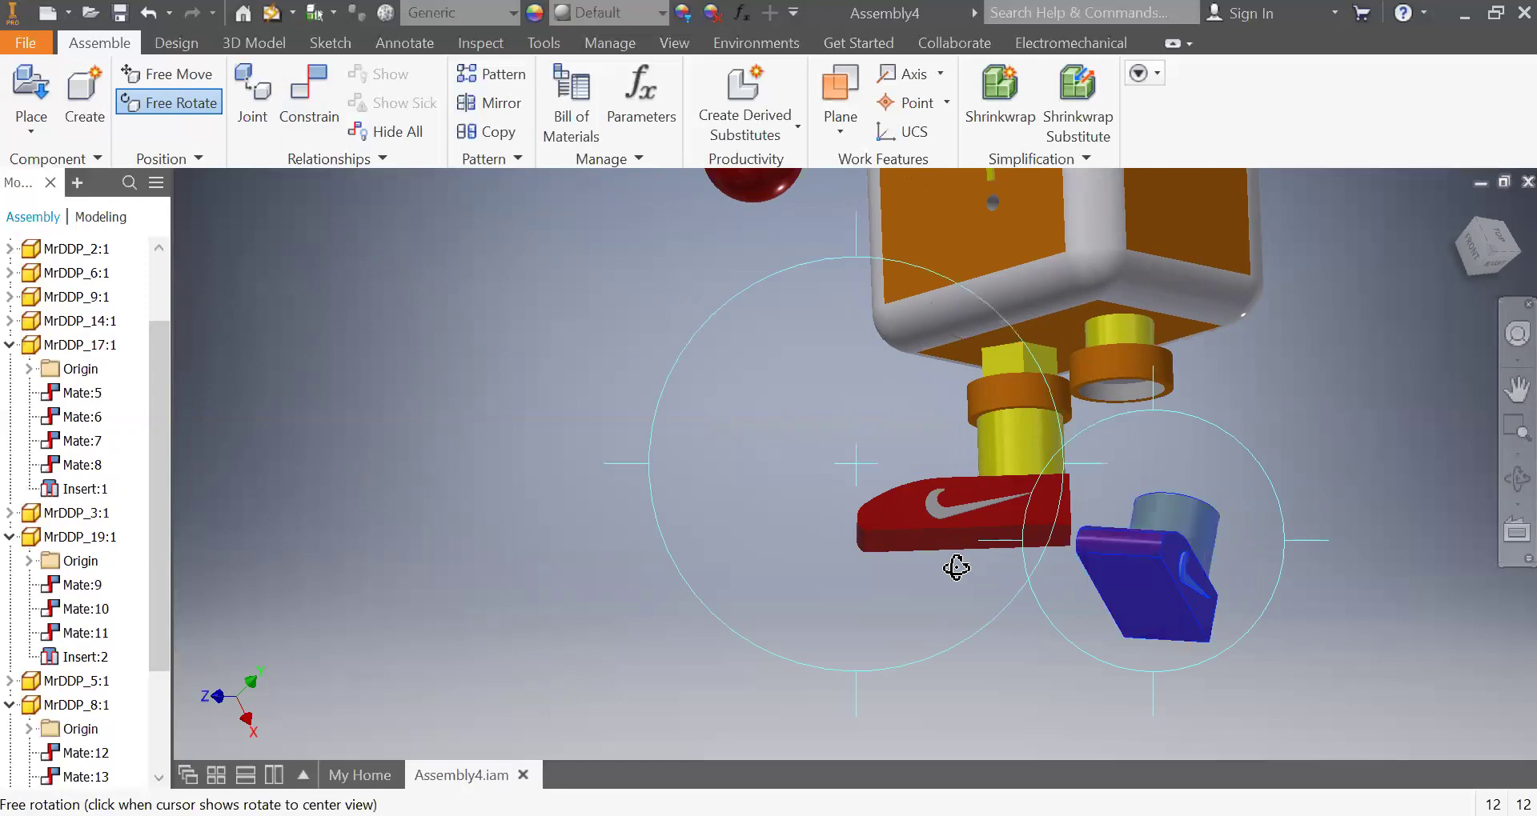
pyautogui.moveTo(899, 531); pyautogui.dragTo(662, 408)
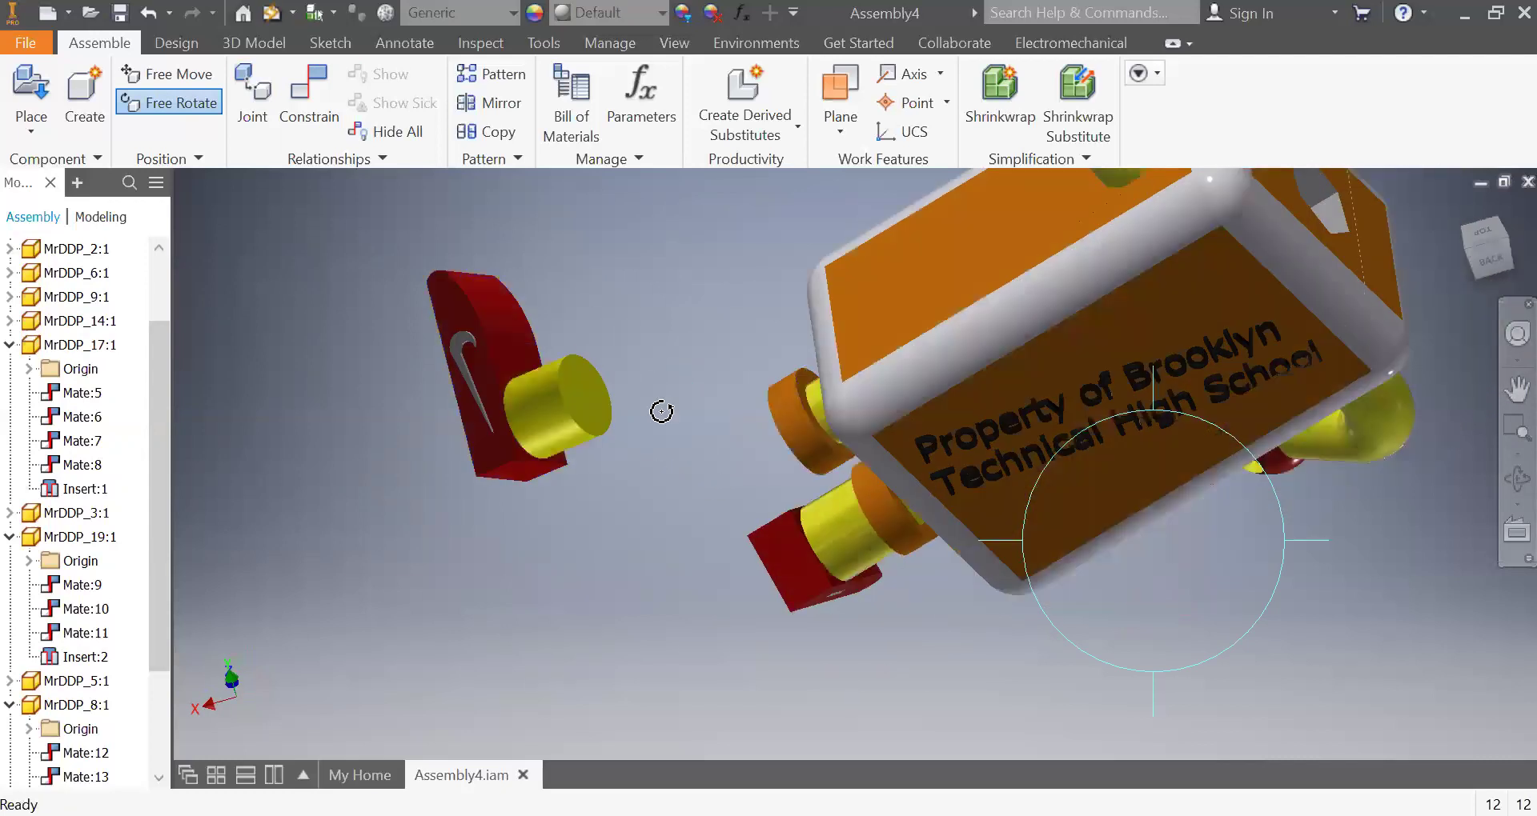
pyautogui.click(295, 116)
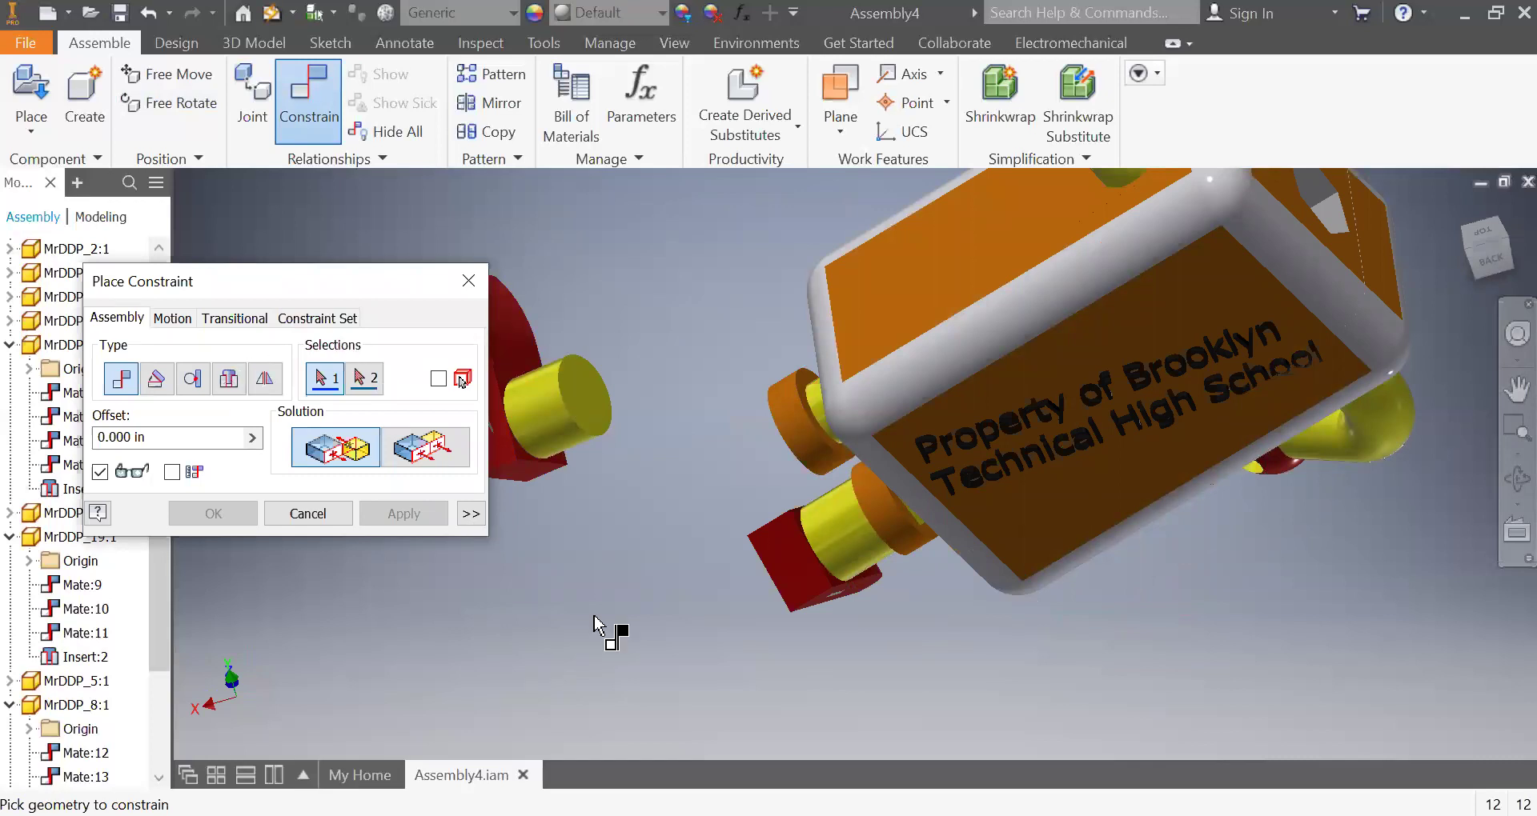
pyautogui.press('super+d')
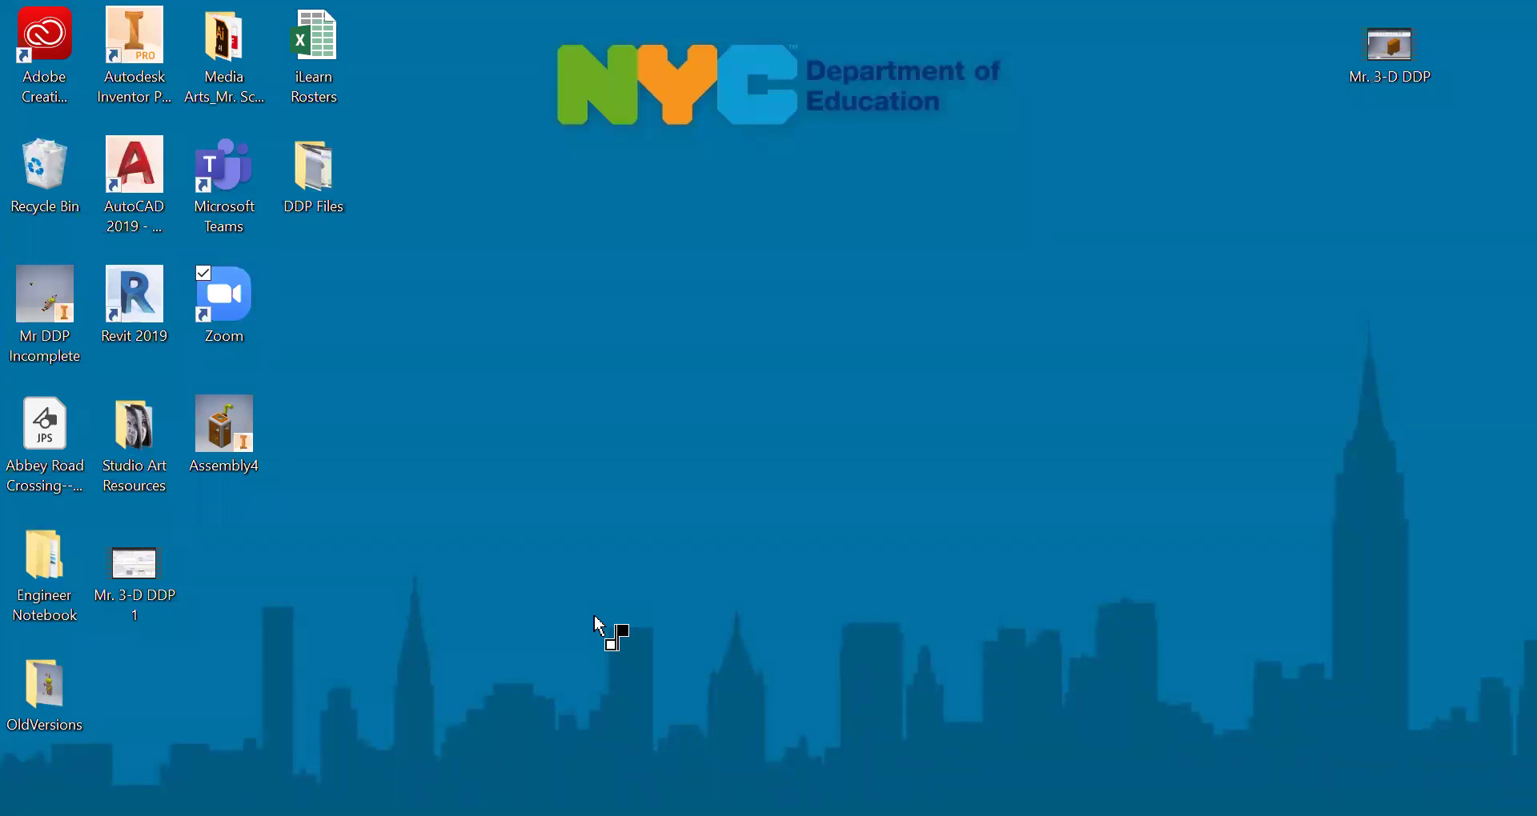
pyautogui.press('super+d')
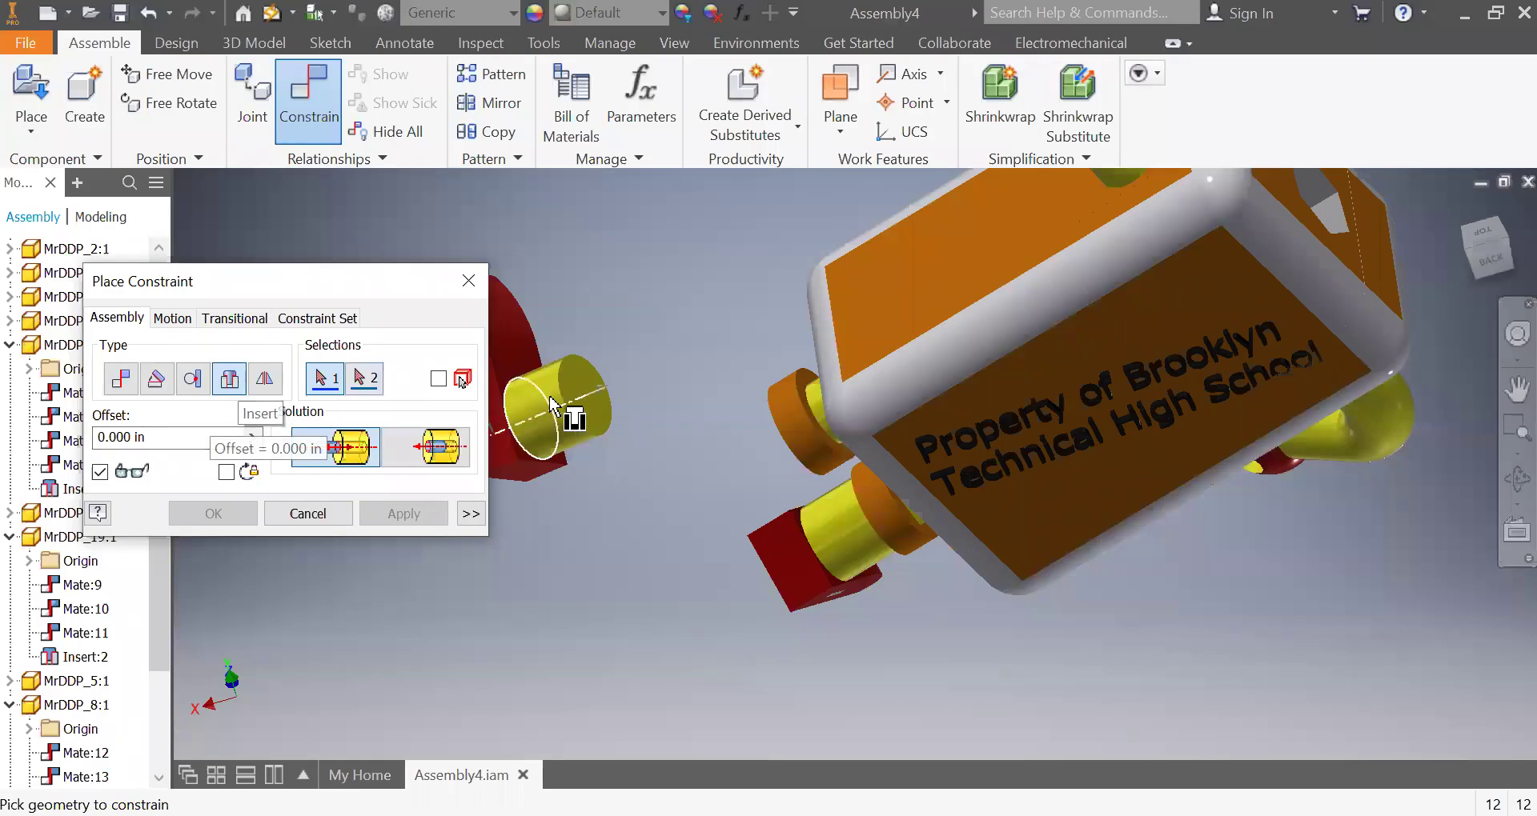
pyautogui.click(581, 416)
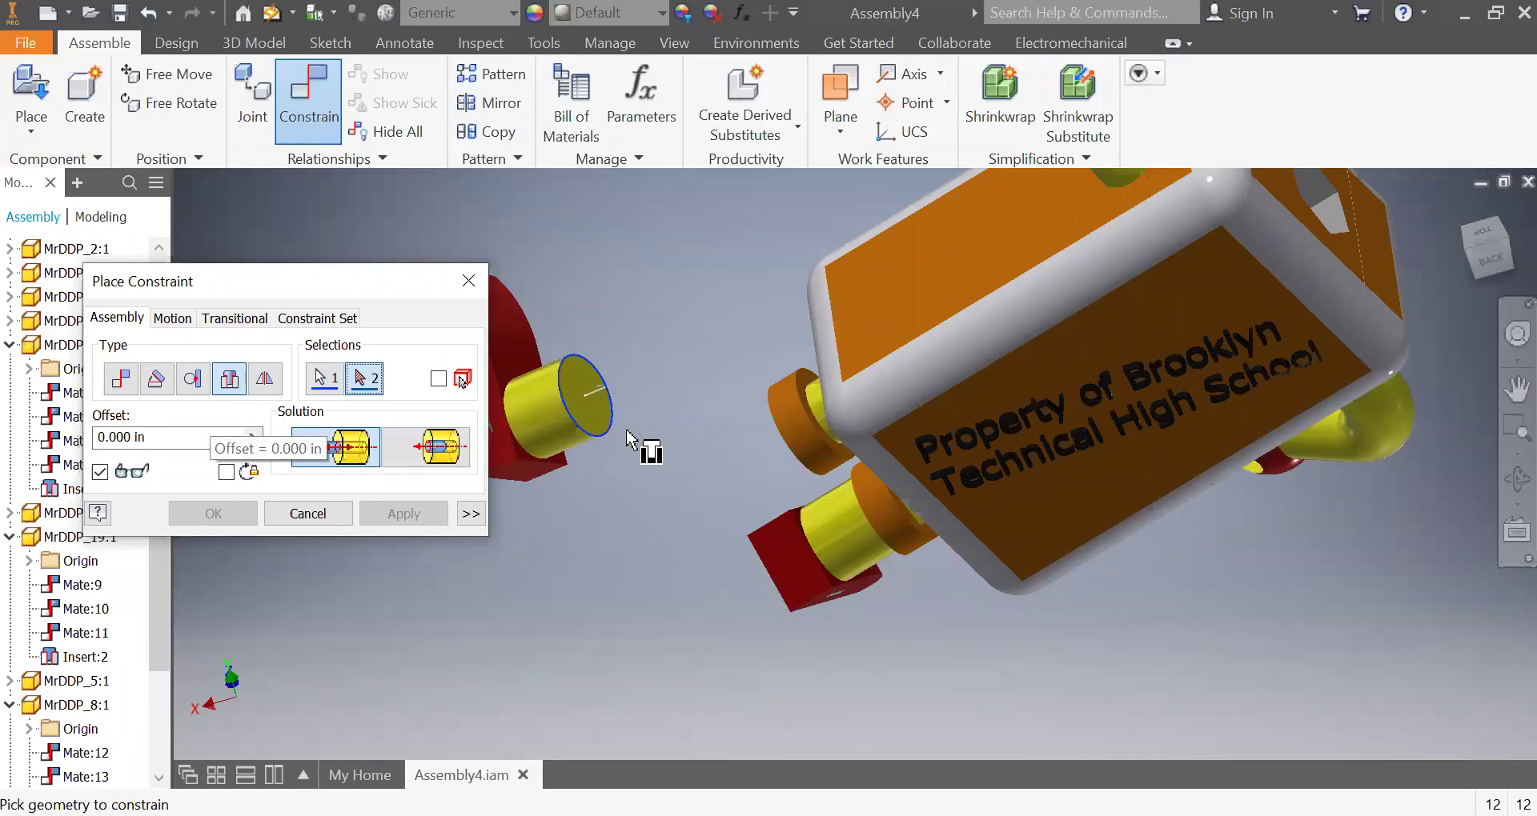
pyautogui.press('F4')
pyautogui.moveTo(697, 458); pyautogui.dragTo(998, 491)
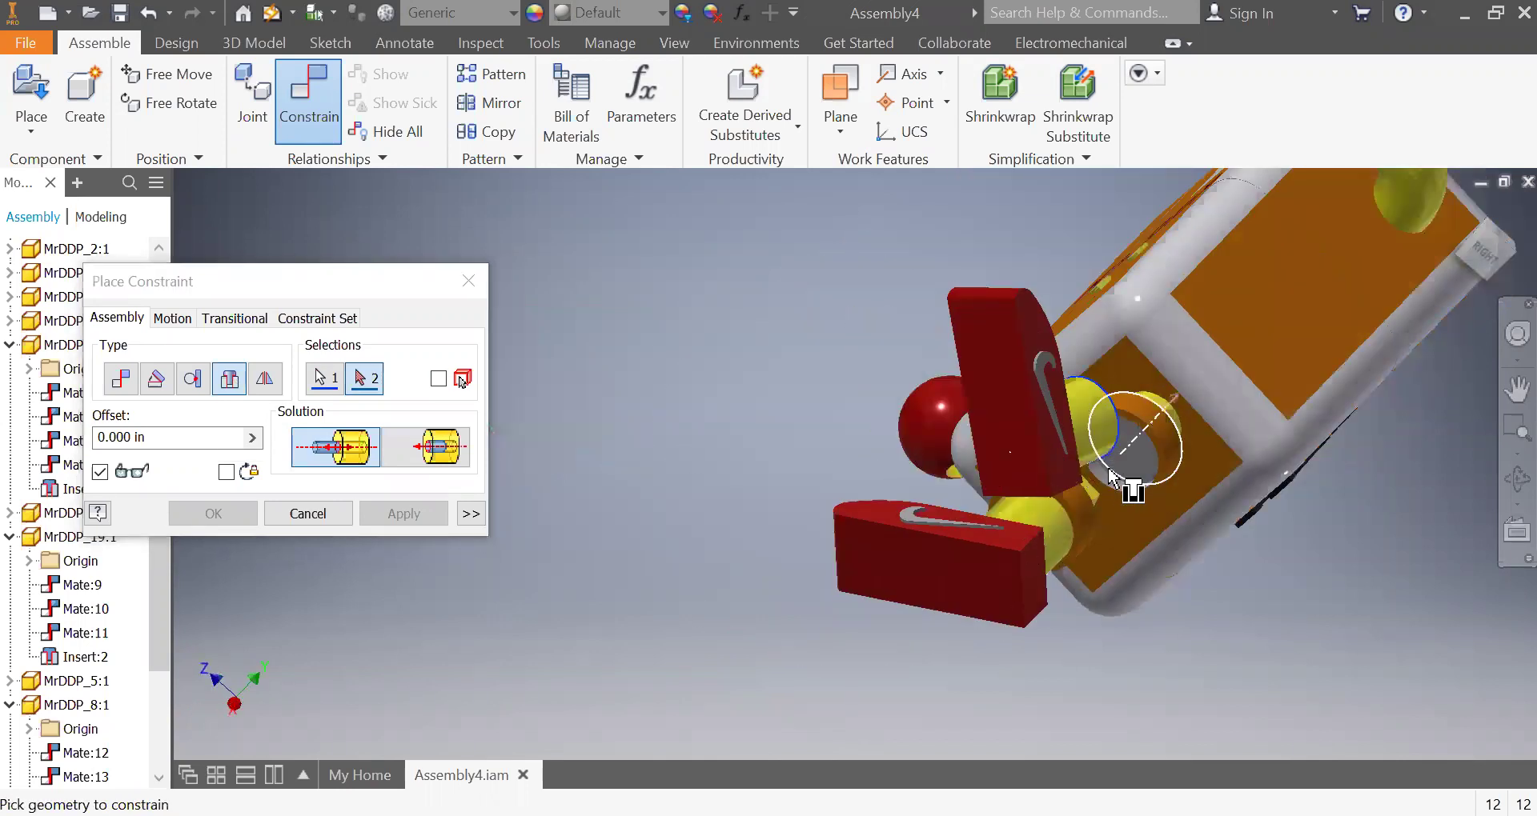
pyautogui.click(1154, 486)
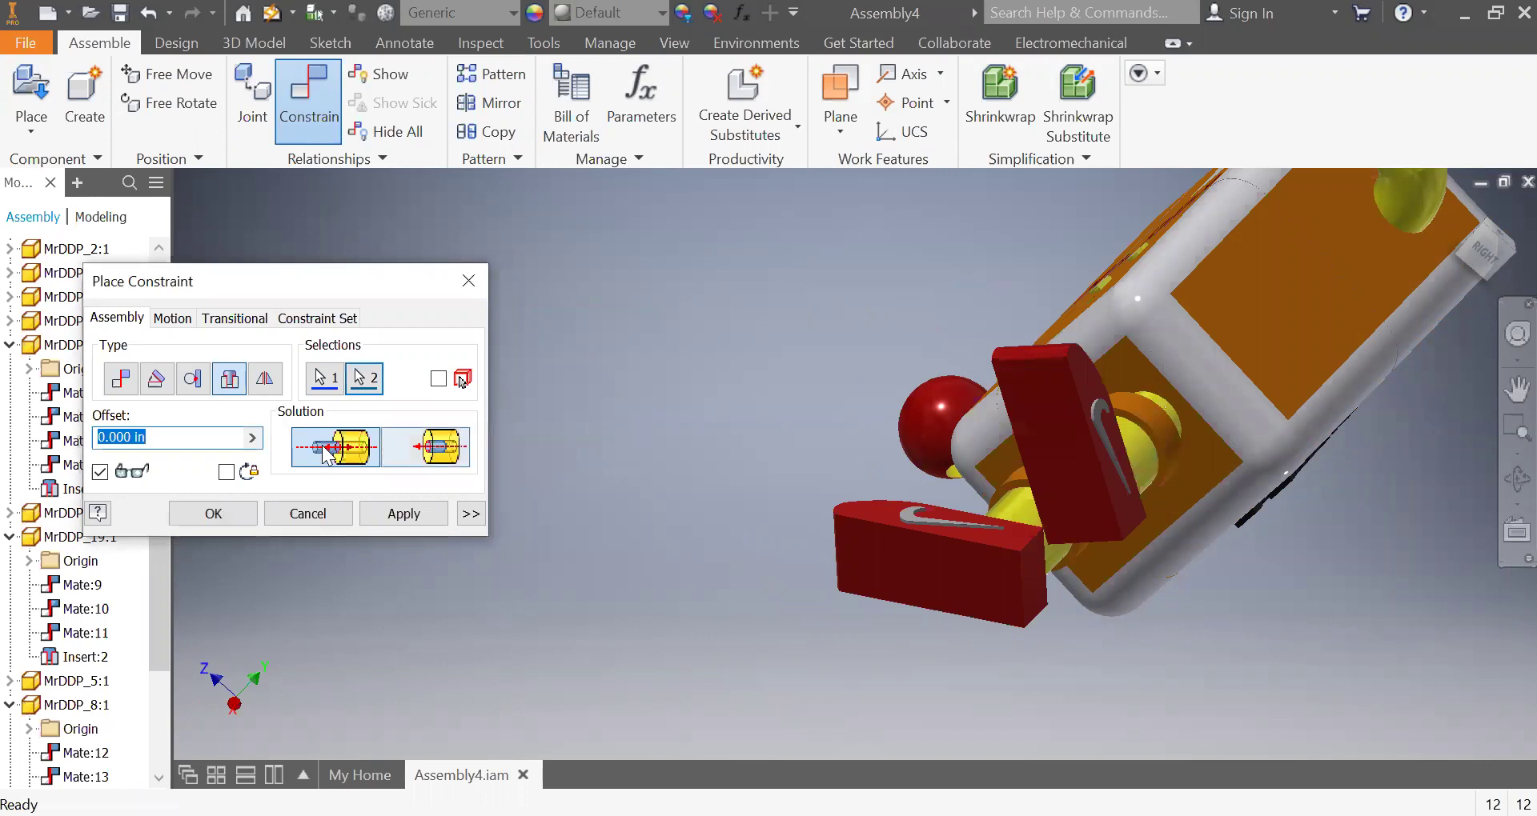
pyautogui.click(468, 281)
# - Place one MrDDP_20 sphere component beside the figure's body, below the hook hand
pyautogui.press('F4')
pyautogui.moveTo(773, 365); pyautogui.dragTo(191, 496)
pyautogui.press('Escape')
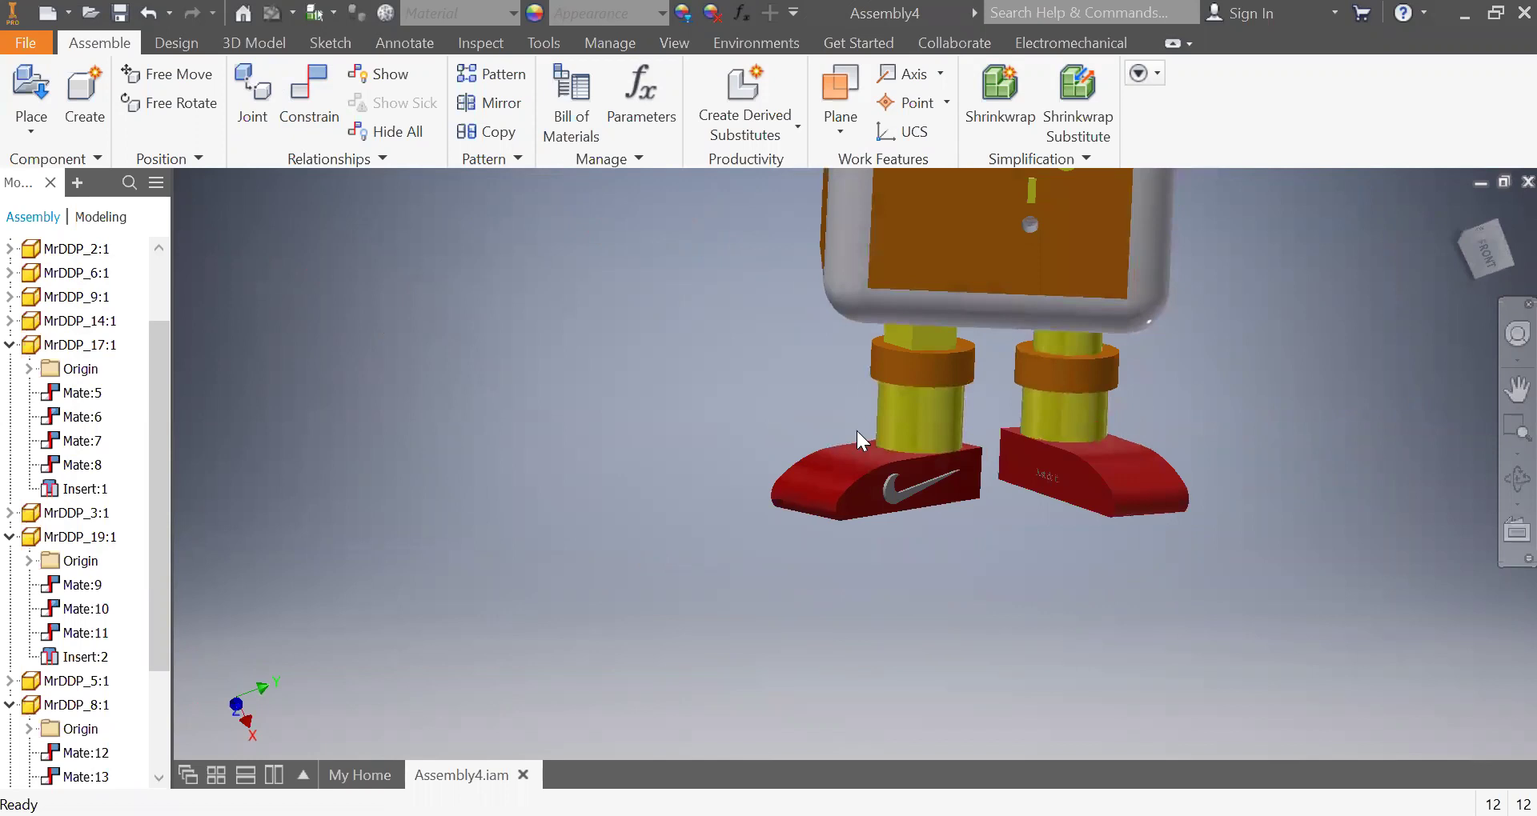
pyautogui.moveTo(1199, 346); pyautogui.dragTo(933, 669)
pyautogui.click(1513, 454)
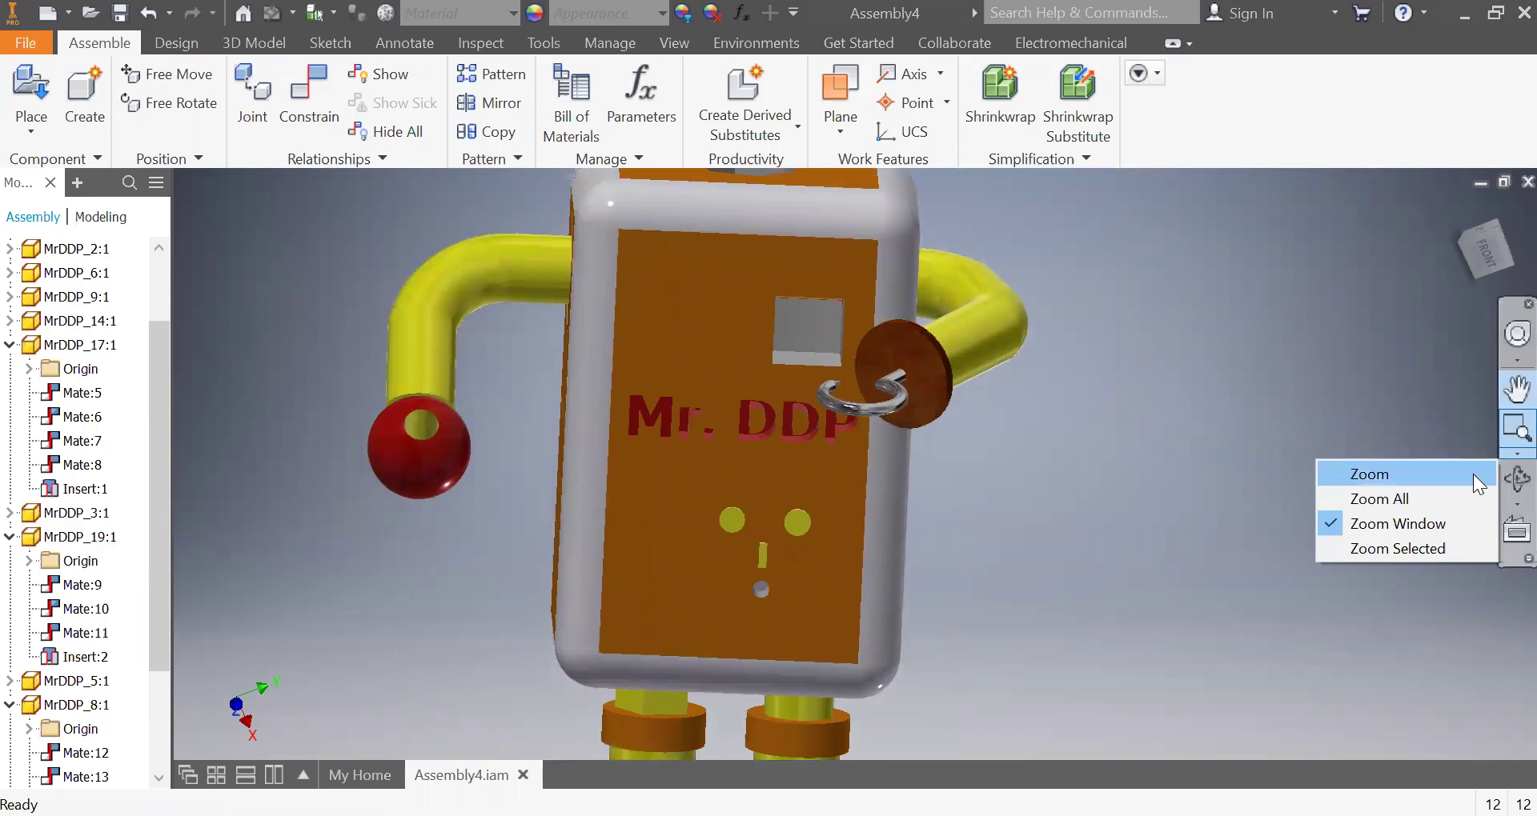
pyautogui.click(1423, 504)
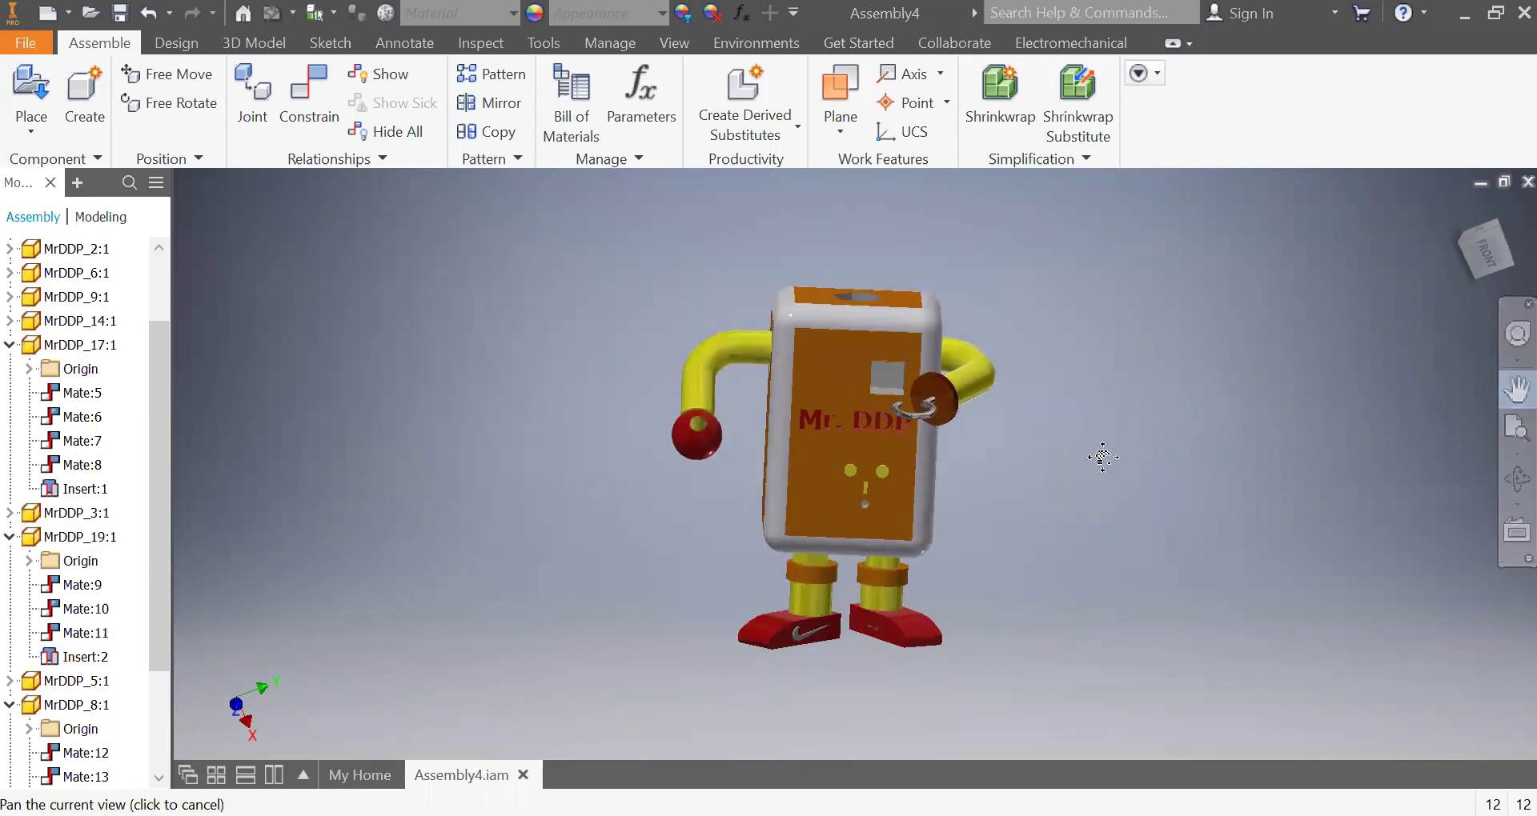
pyautogui.click(32, 124)
pyautogui.click(40, 178)
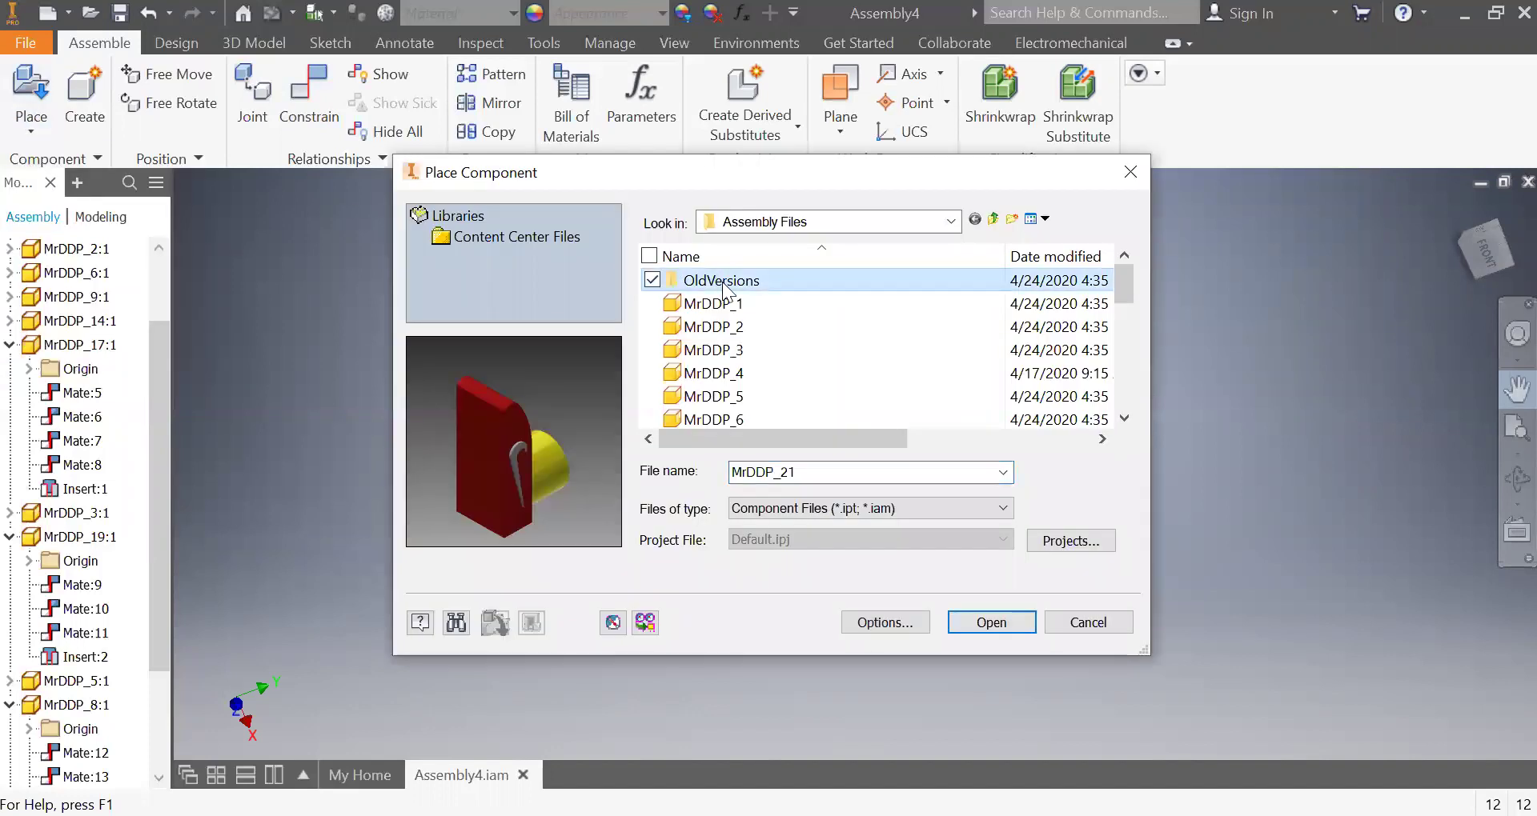
pyautogui.press('Down')
pyautogui.press('Down')
pyautogui.press('Down')
pyautogui.press('Down')
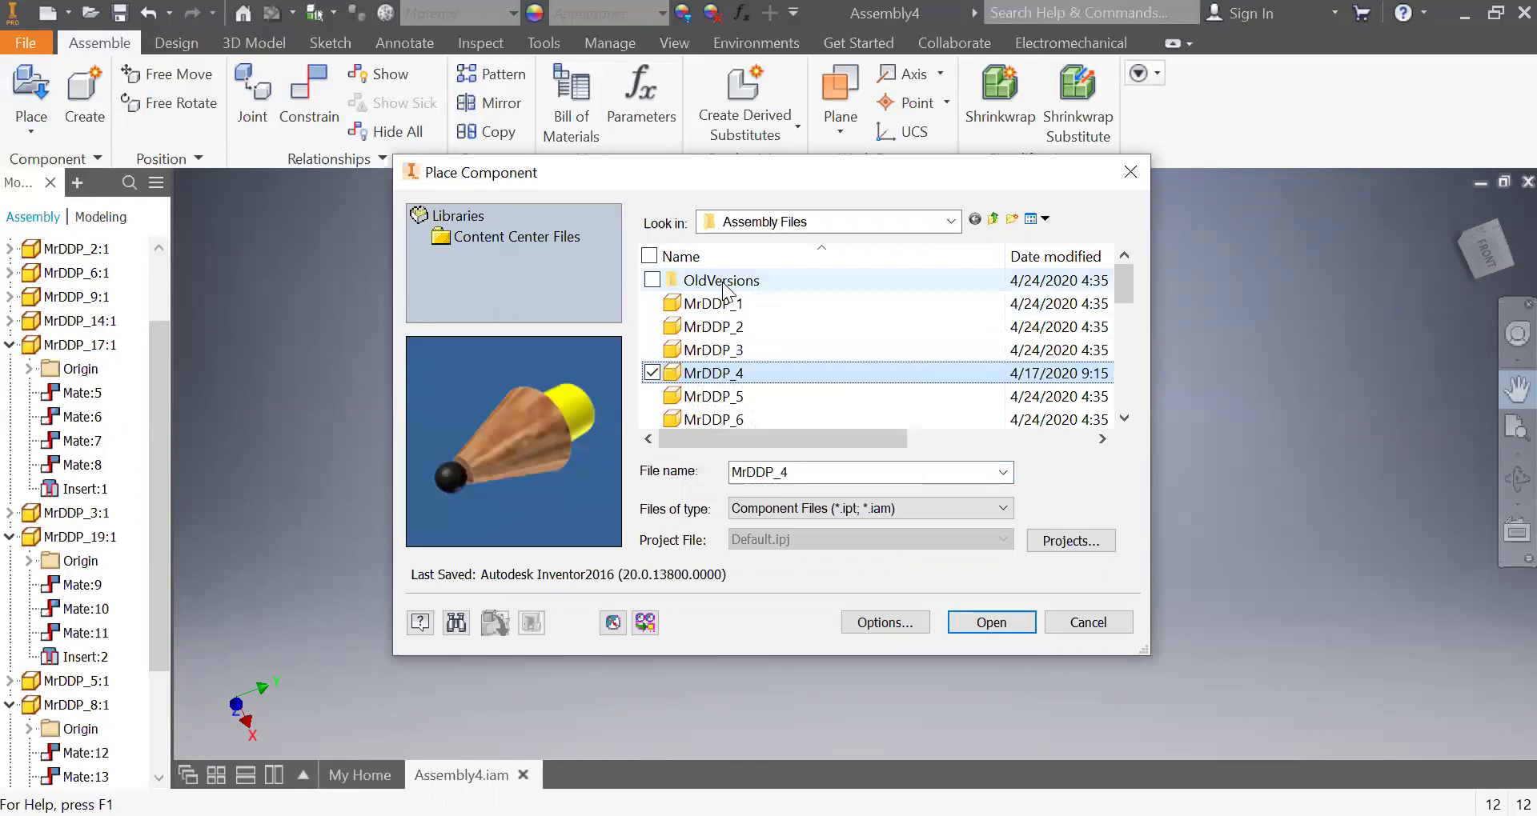
pyautogui.press('Down')
pyautogui.press('Down')
pyautogui.press('Down')
pyautogui.press('Down')
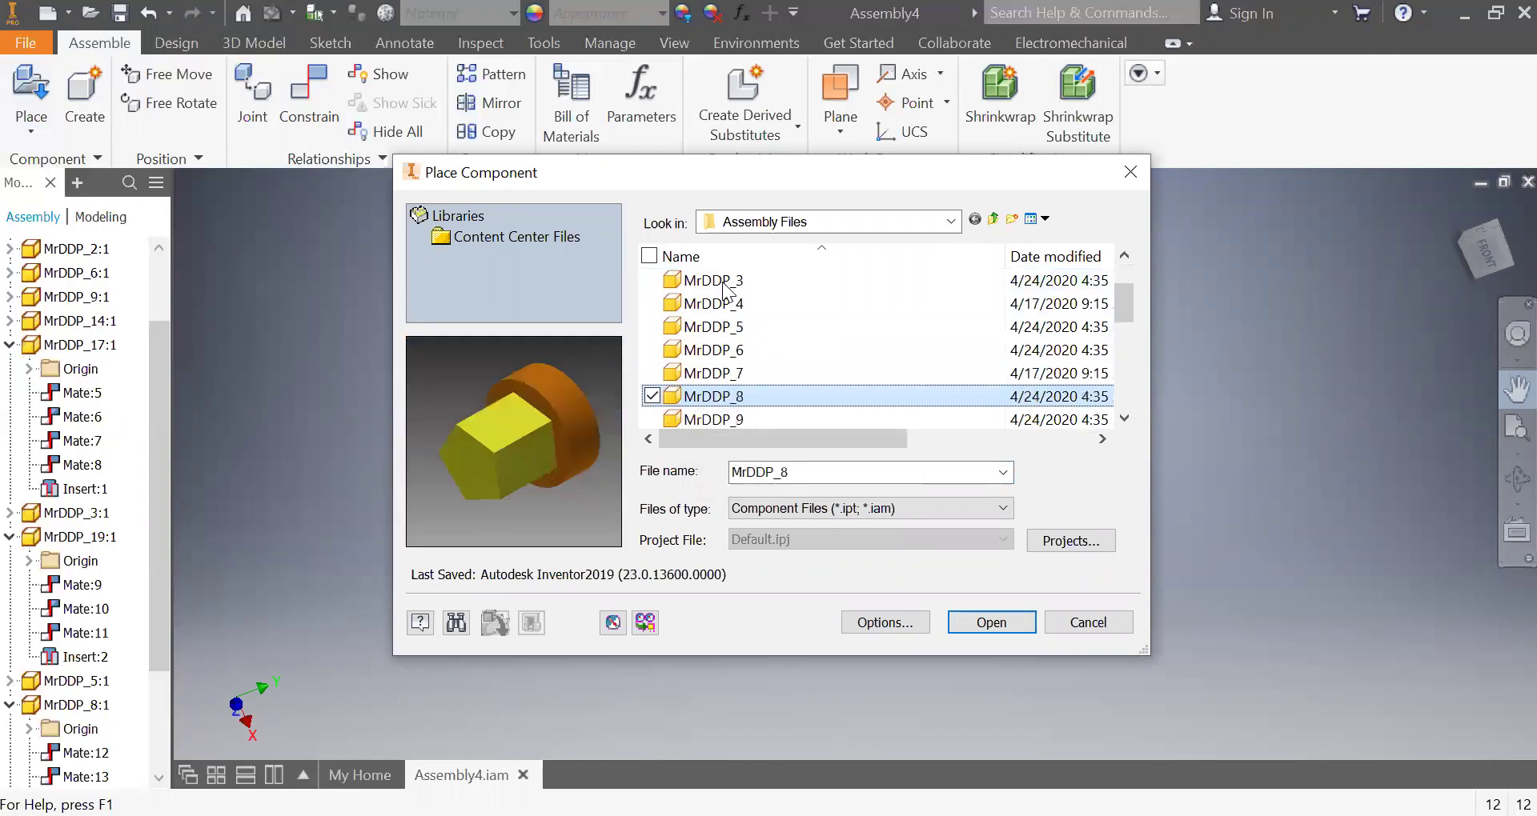
pyautogui.press('Down')
pyautogui.press('Down')
pyautogui.press('Down')
pyautogui.press('Down')
pyautogui.press('Down')
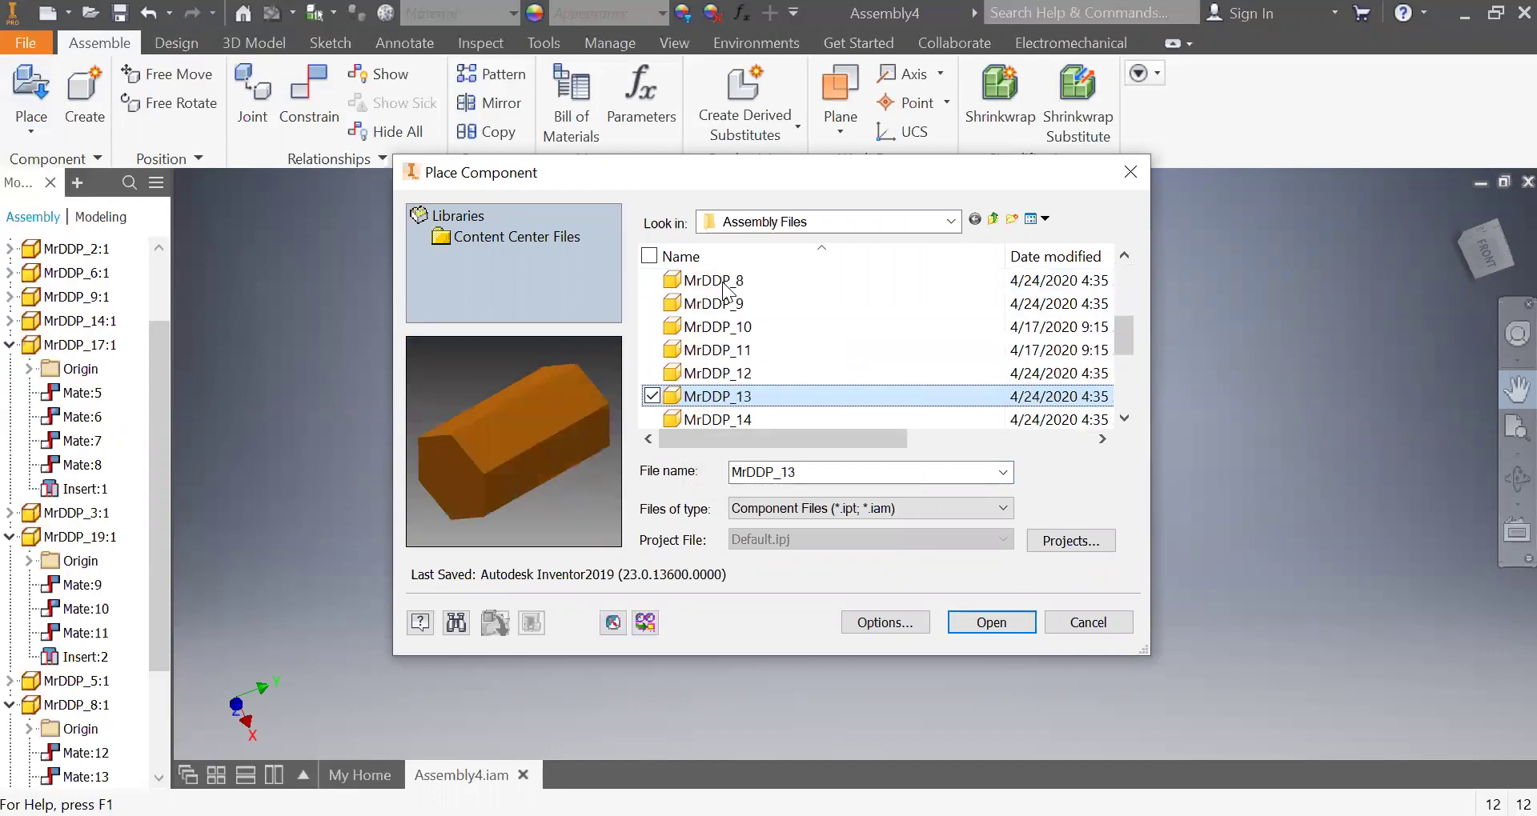
pyautogui.press('Down')
pyautogui.press('Down')
pyautogui.press('Down')
pyautogui.press('Down')
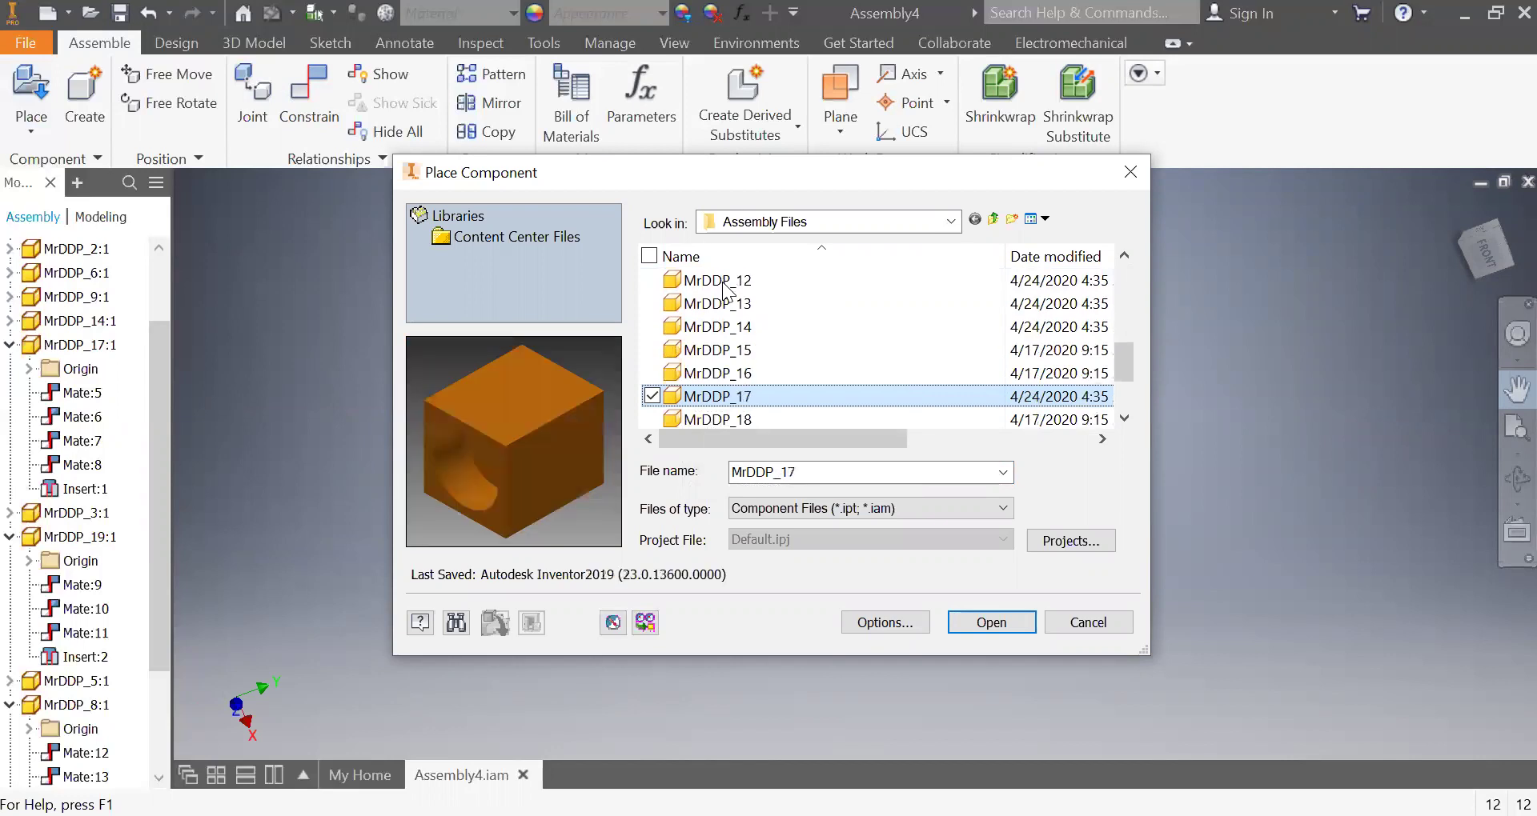
pyautogui.press('Down')
pyautogui.press('Down')
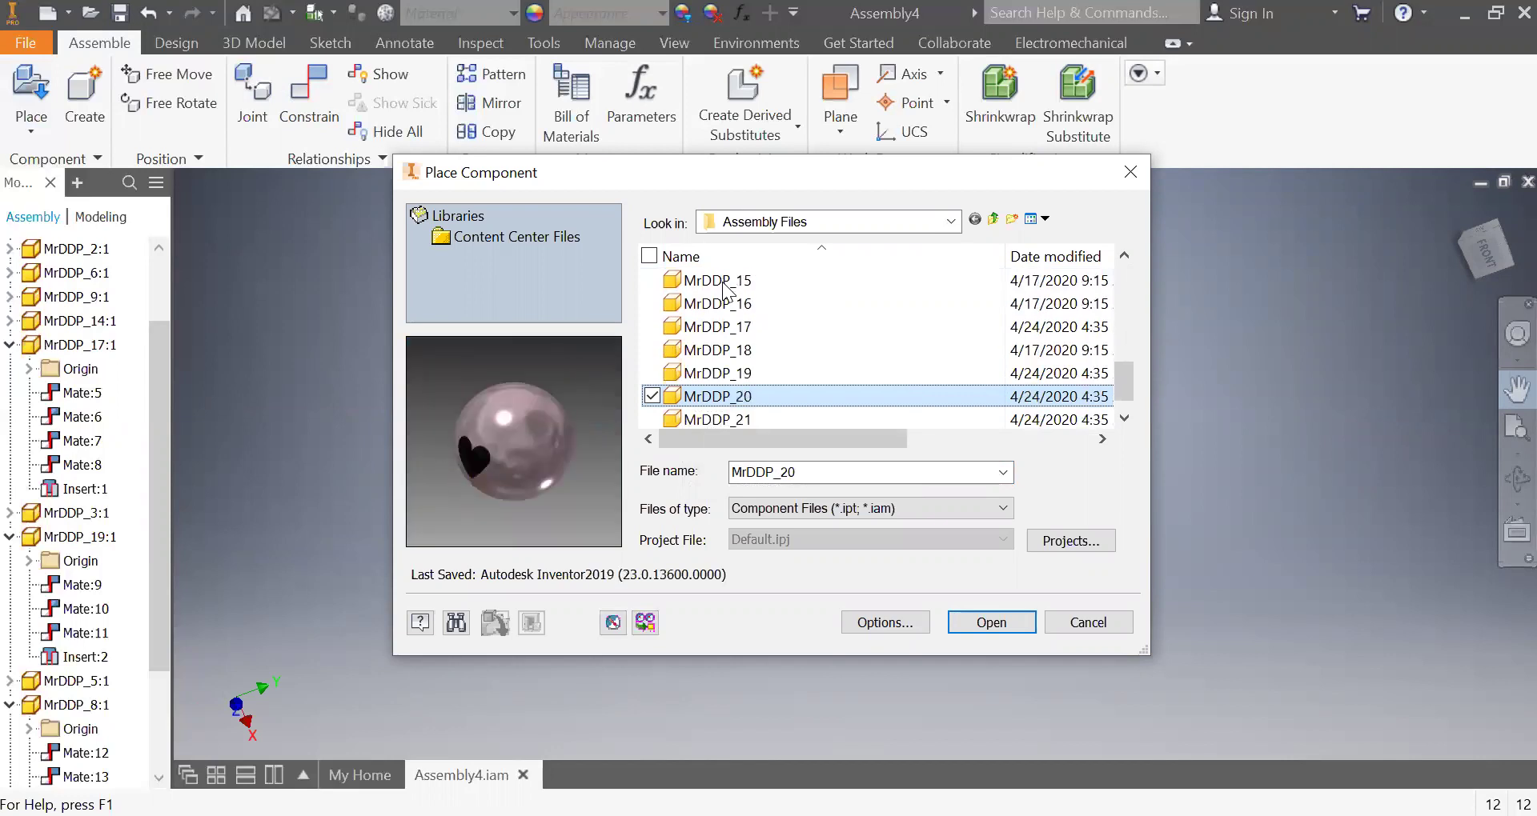
pyautogui.press('Return')
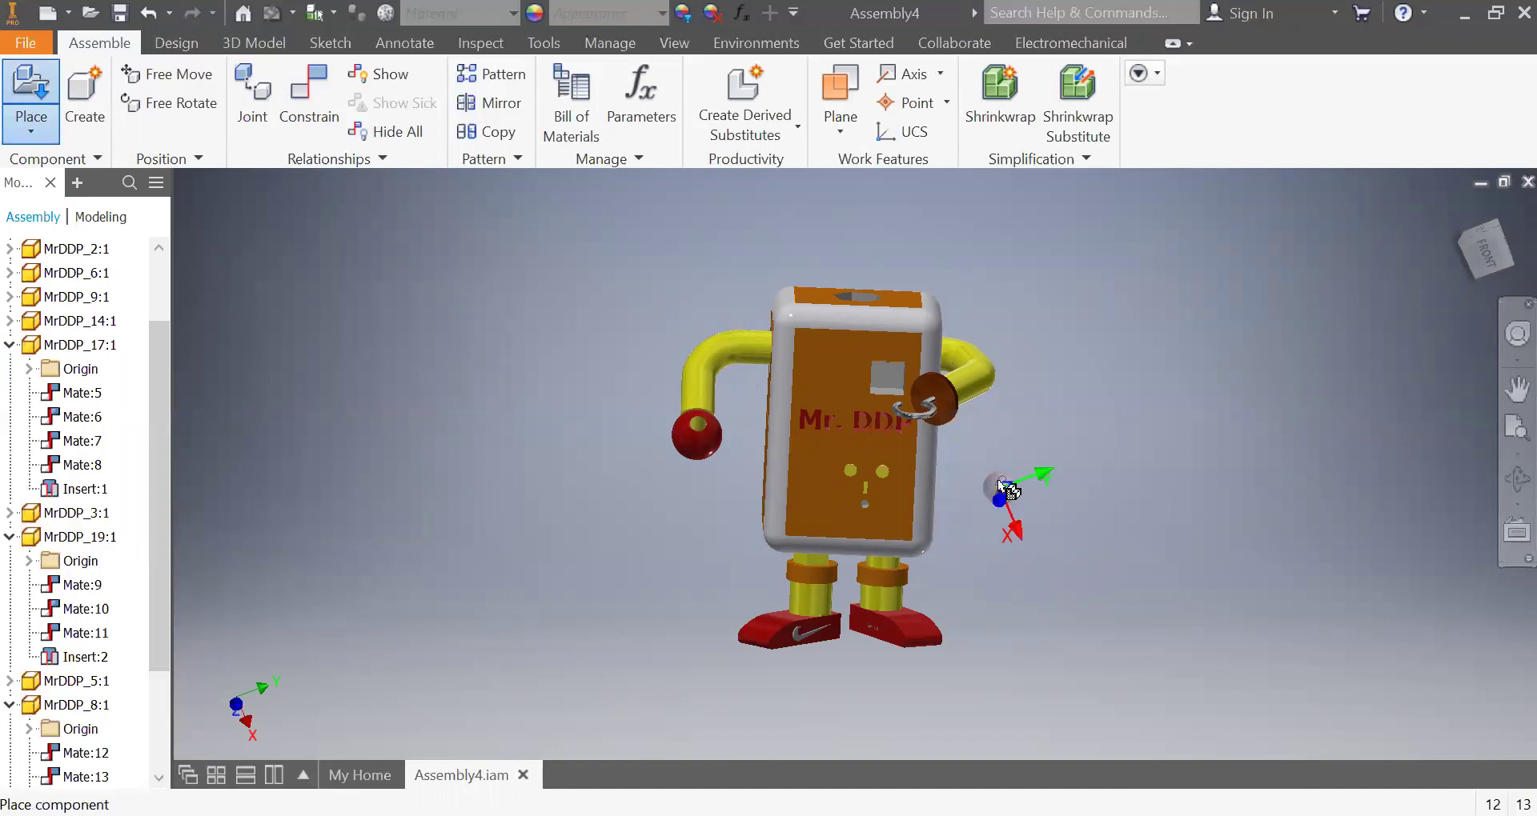
pyautogui.click(997, 478)
pyautogui.rightClick(1114, 446)
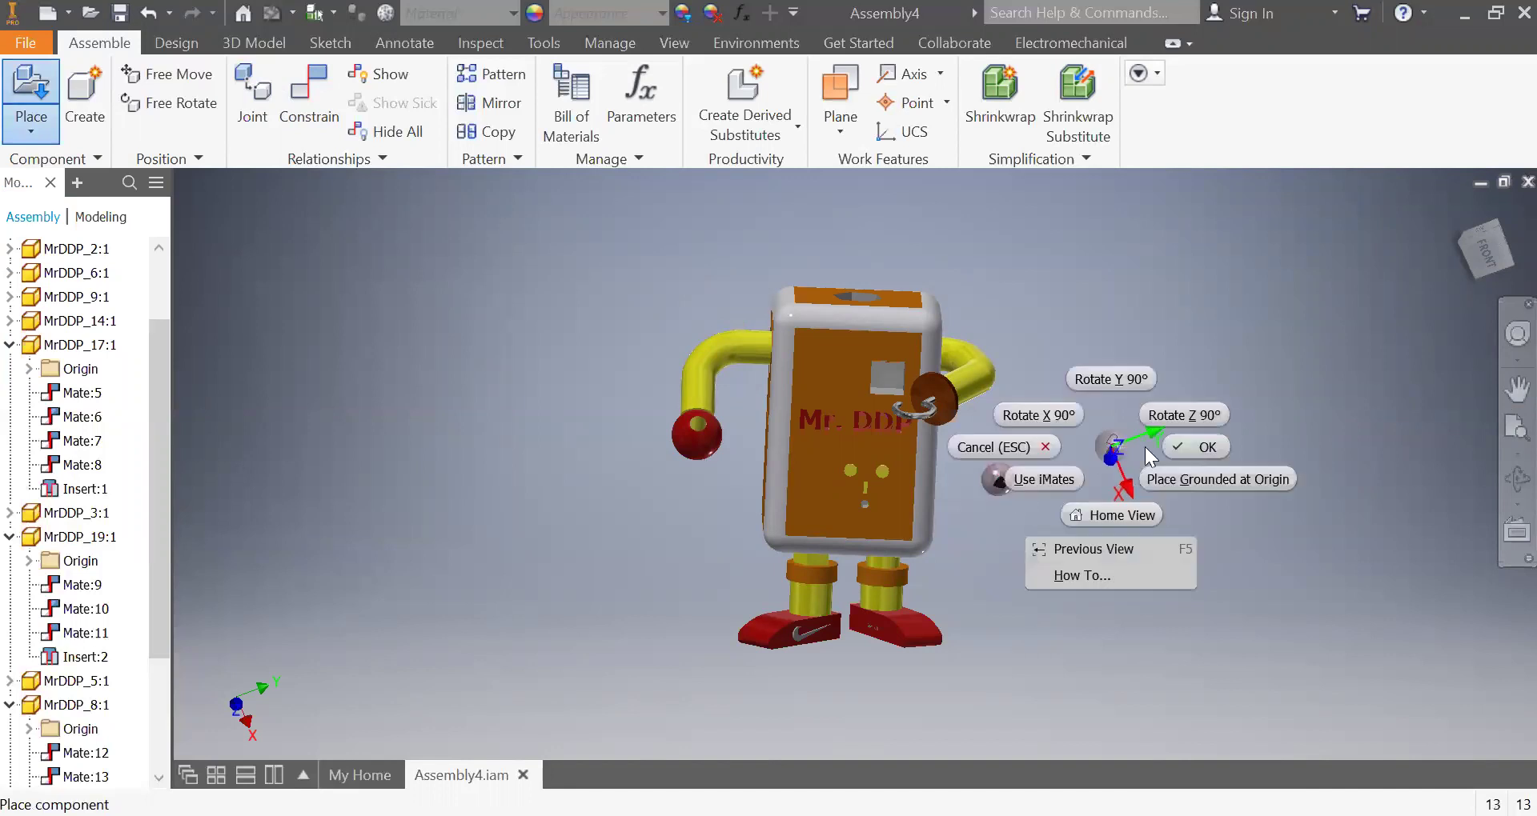
pyautogui.click(1188, 444)
# - Add an outside Tangent constraint with a 0.000 in offset between an inner face of the body's square pocket and the MrDDP_20 sphere
pyautogui.scroll(-3, 970, 513)
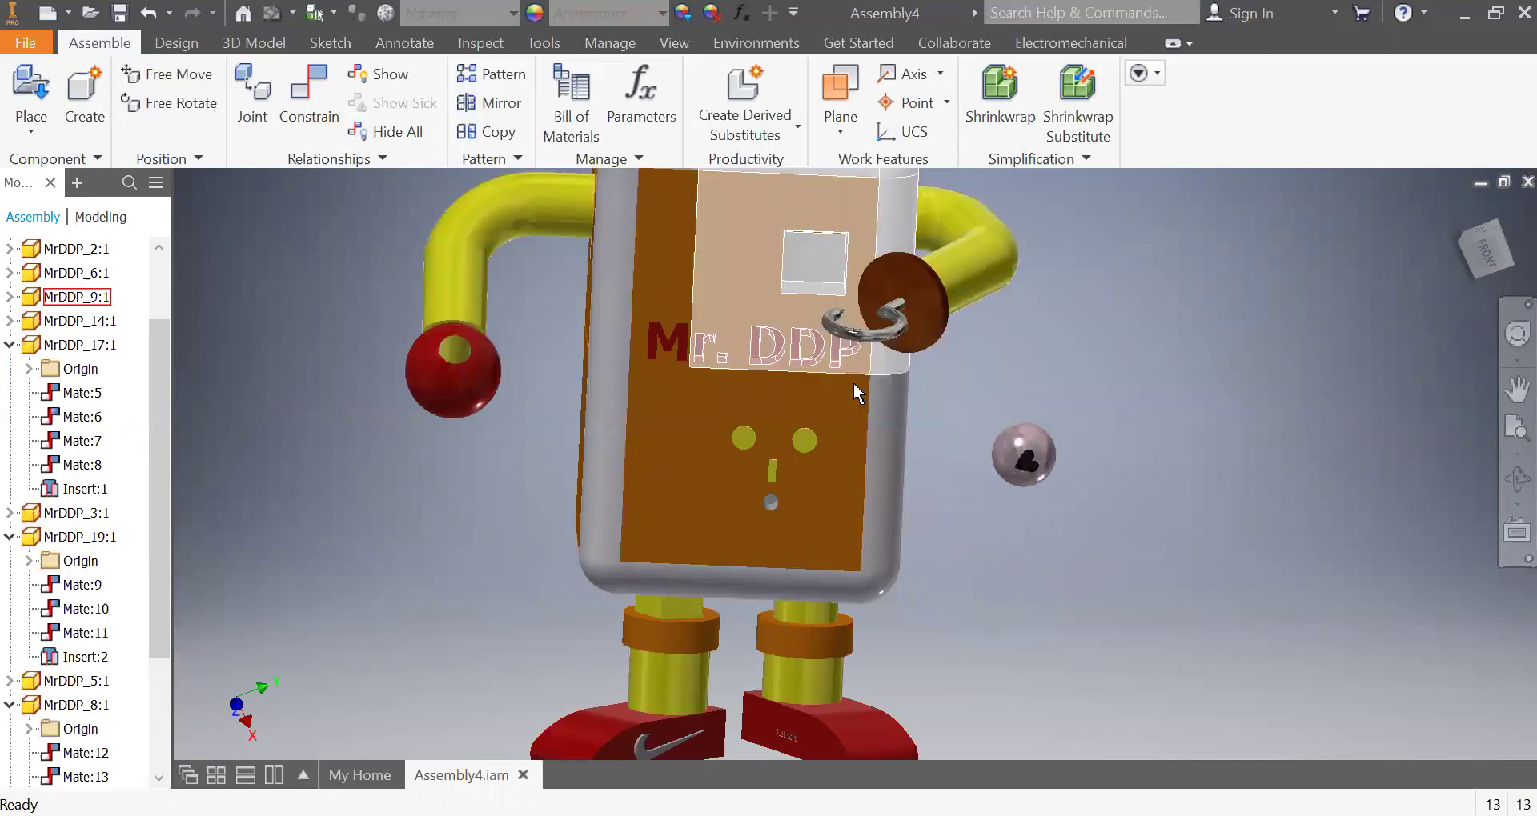
pyautogui.press('F4')
pyautogui.moveTo(845, 369)
pyautogui.mouseDown()
pyautogui.moveTo(881, 383)
pyautogui.moveTo(827, 377)
pyautogui.moveTo(857, 399)
pyautogui.moveTo(833, 377)
pyautogui.mouseUp()
pyautogui.press('Escape')
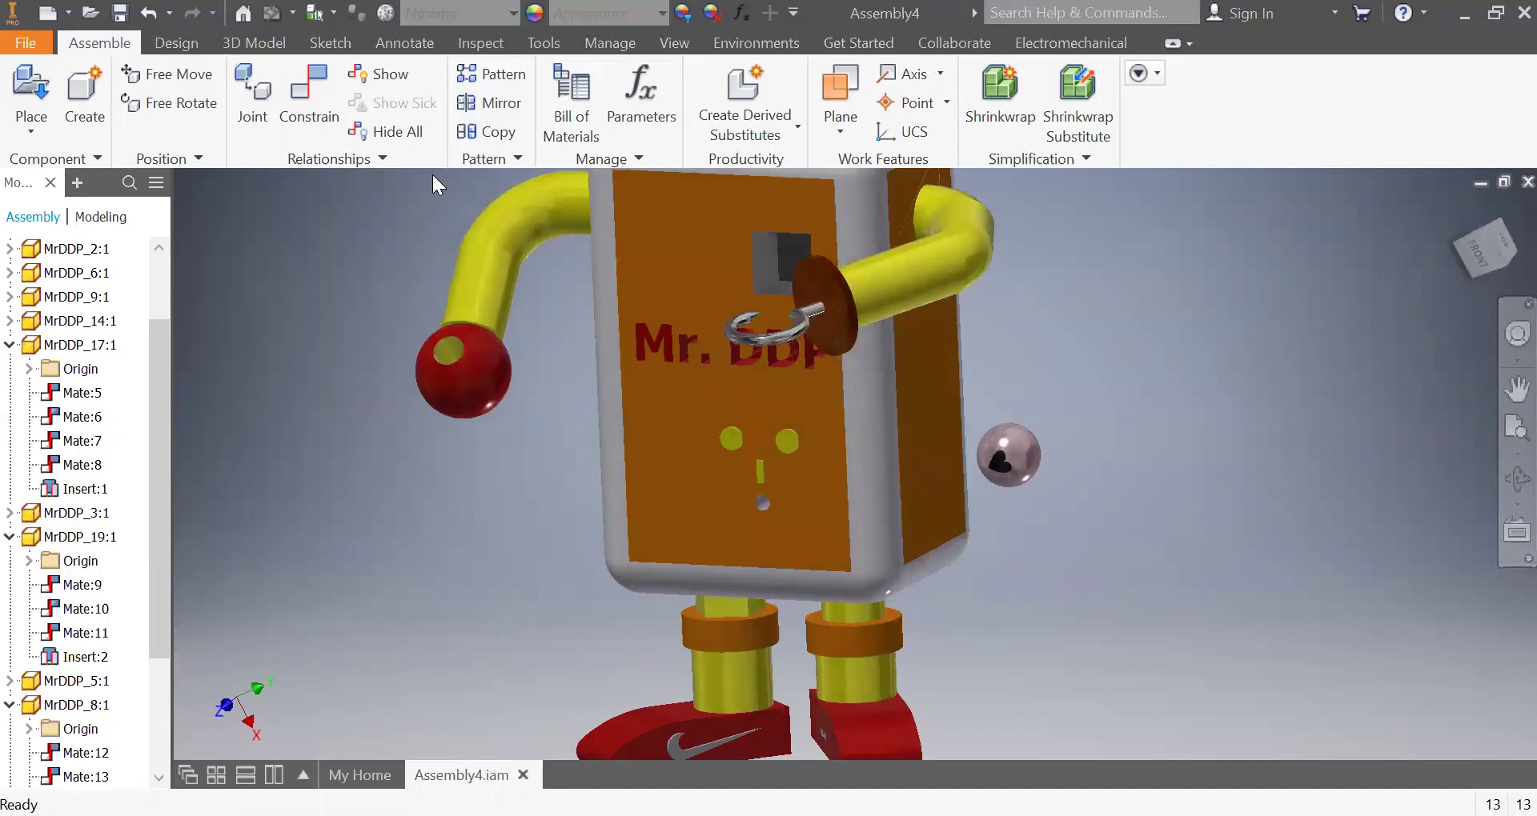
pyautogui.click(318, 128)
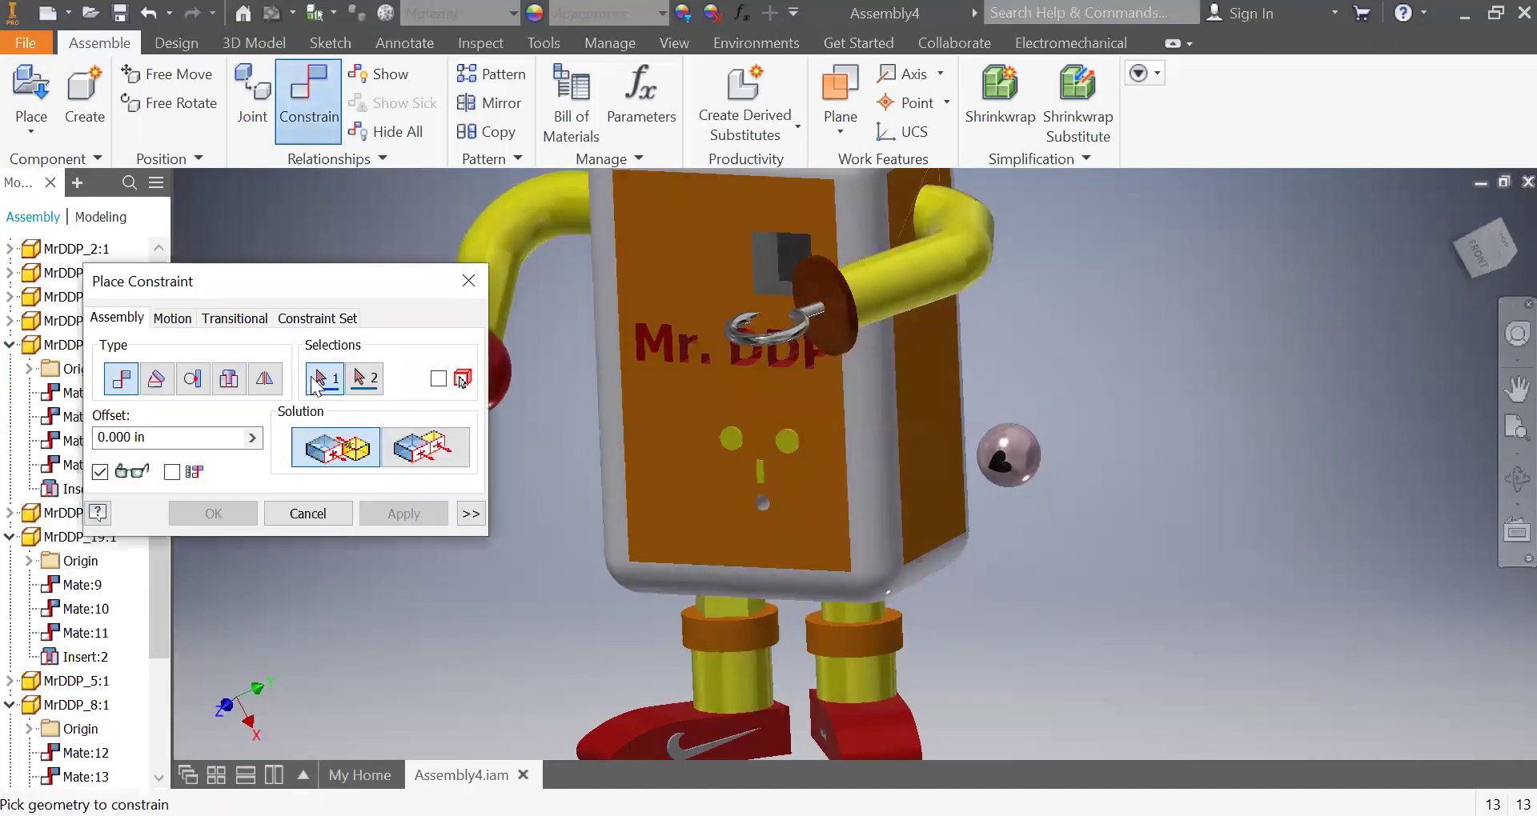
pyautogui.click(195, 381)
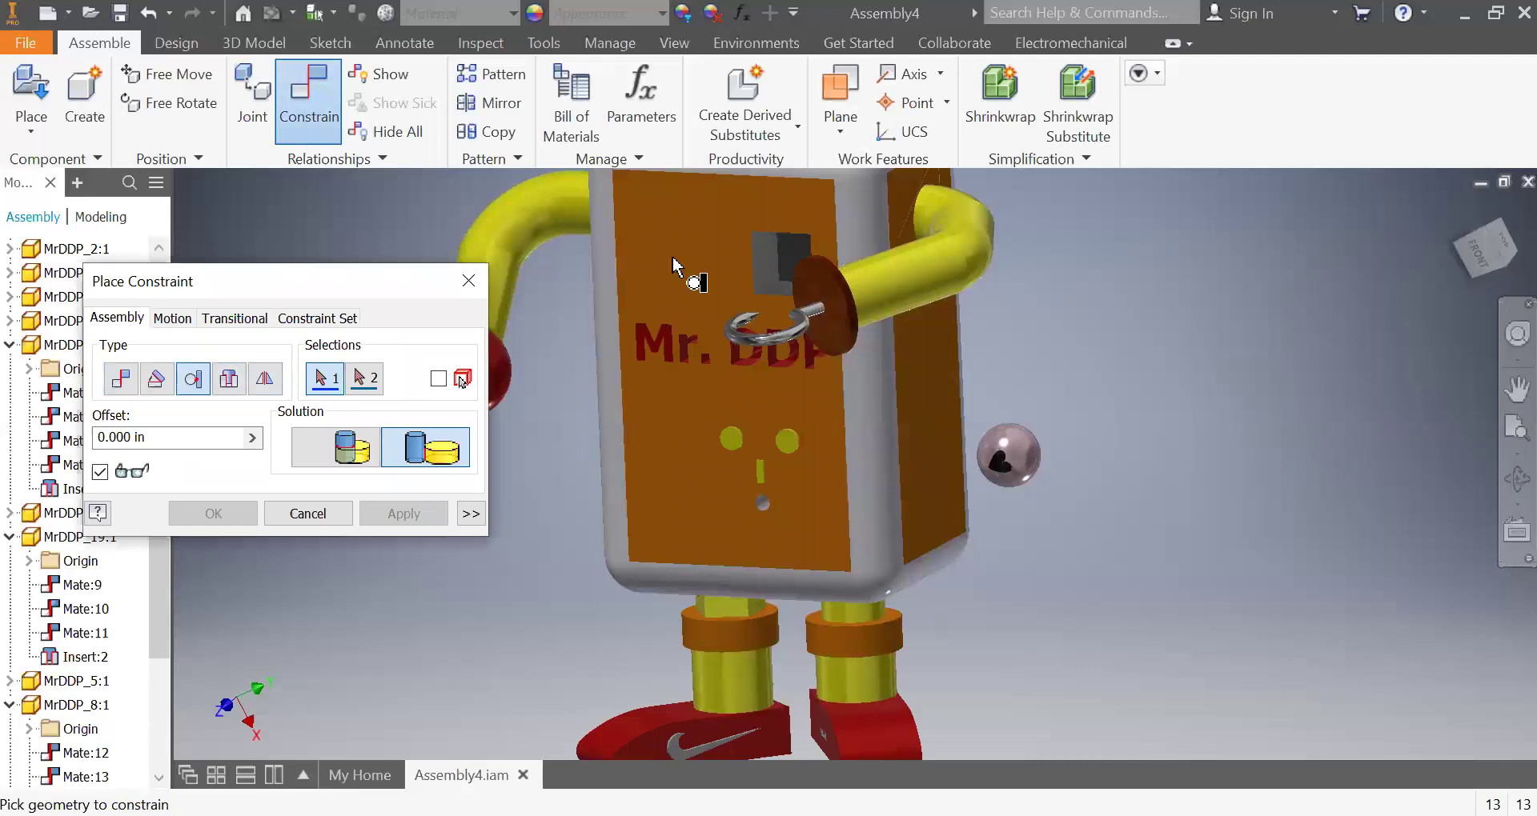
pyautogui.click(771, 262)
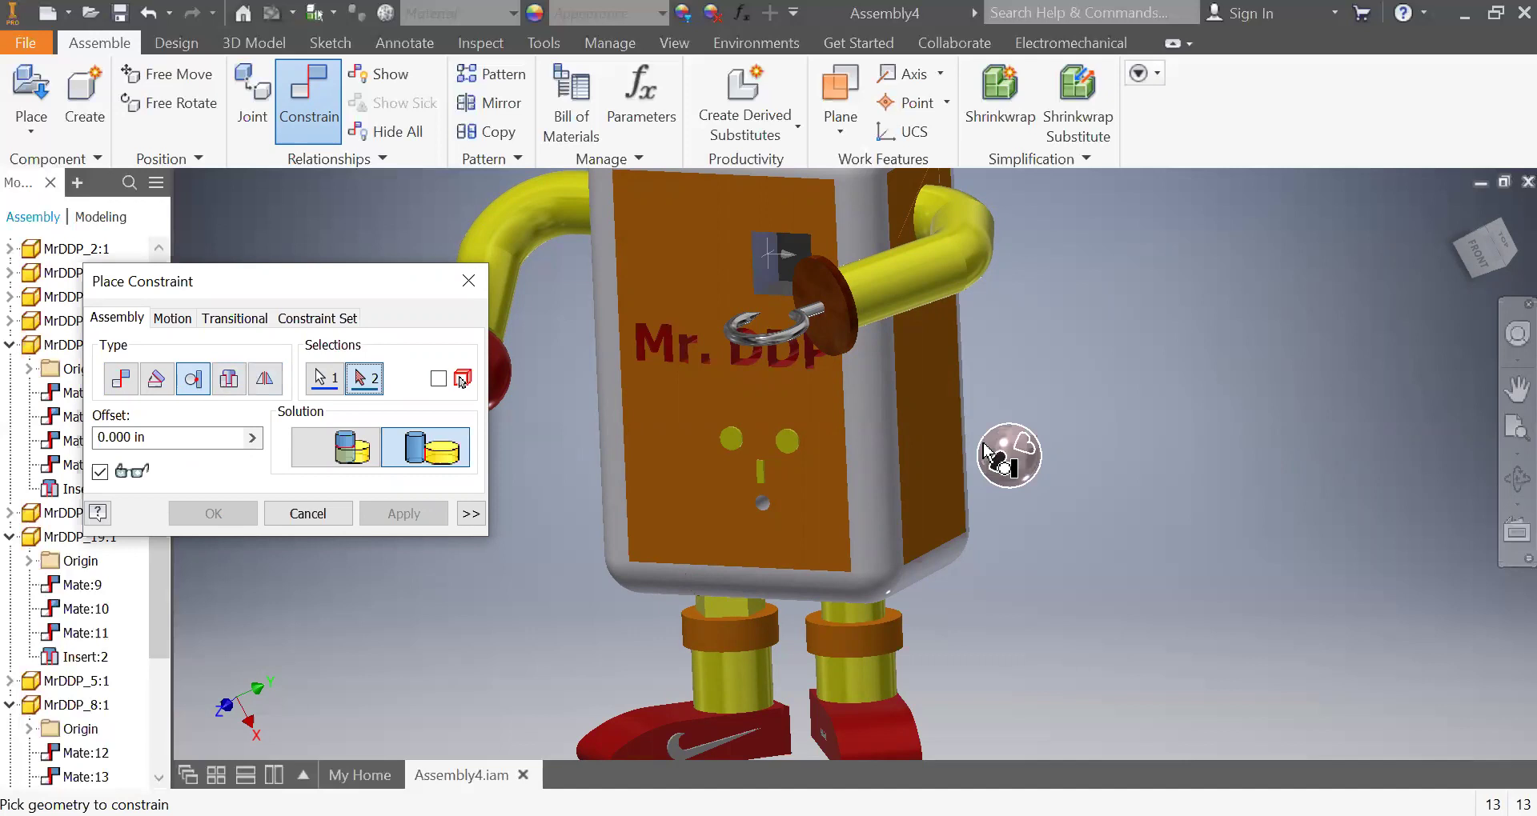
pyautogui.click(983, 446)
pyautogui.click(400, 519)
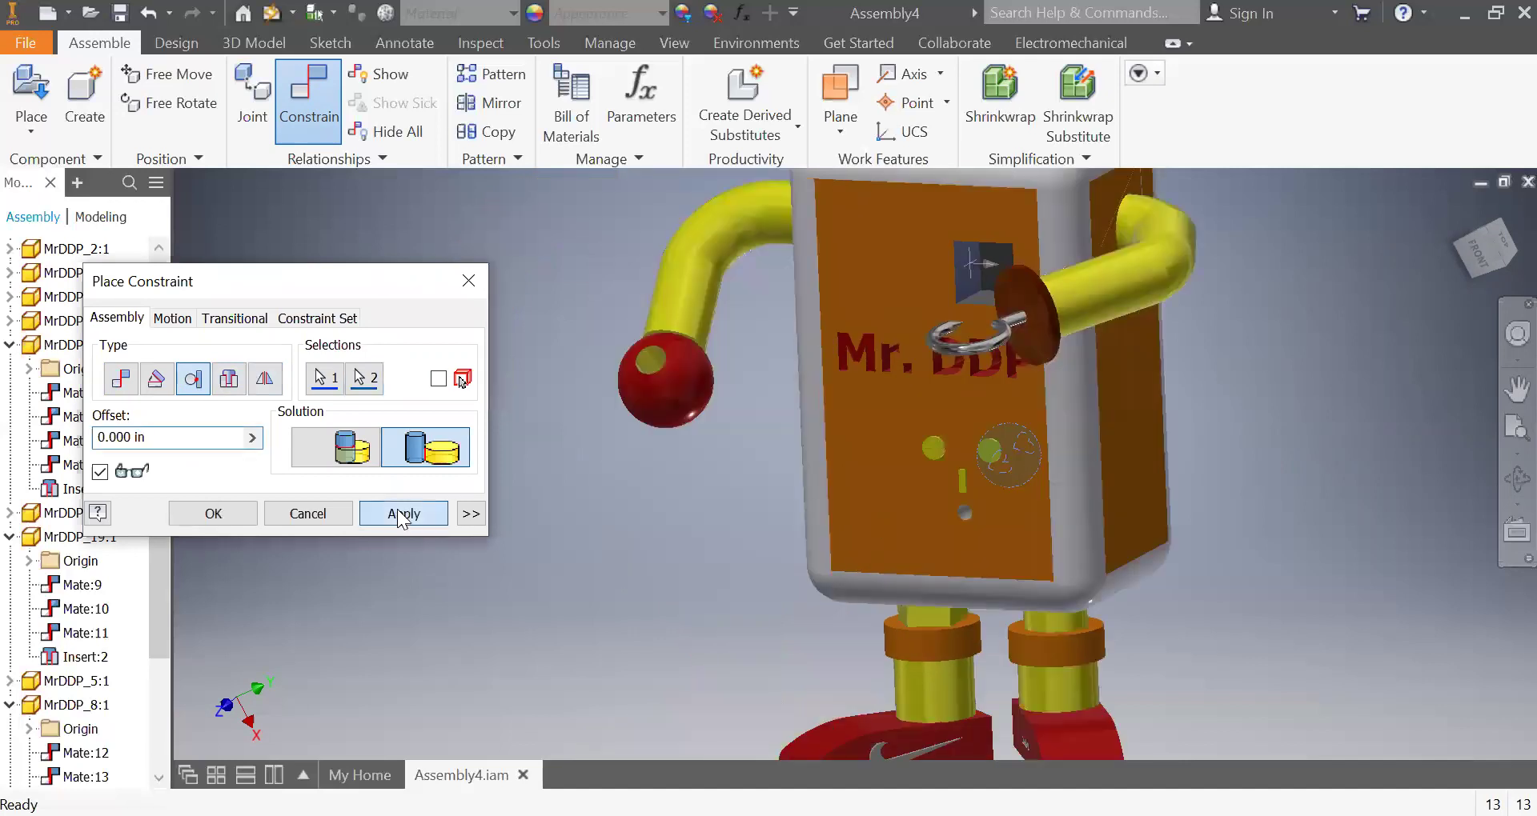
pyautogui.press('Escape')
# - Move the figure clear of the sphere and add an outside Tangent constraint, offset 0.000 in, between another inner pocket face and the sphere
pyautogui.moveTo(1116, 518); pyautogui.dragTo(851, 96)
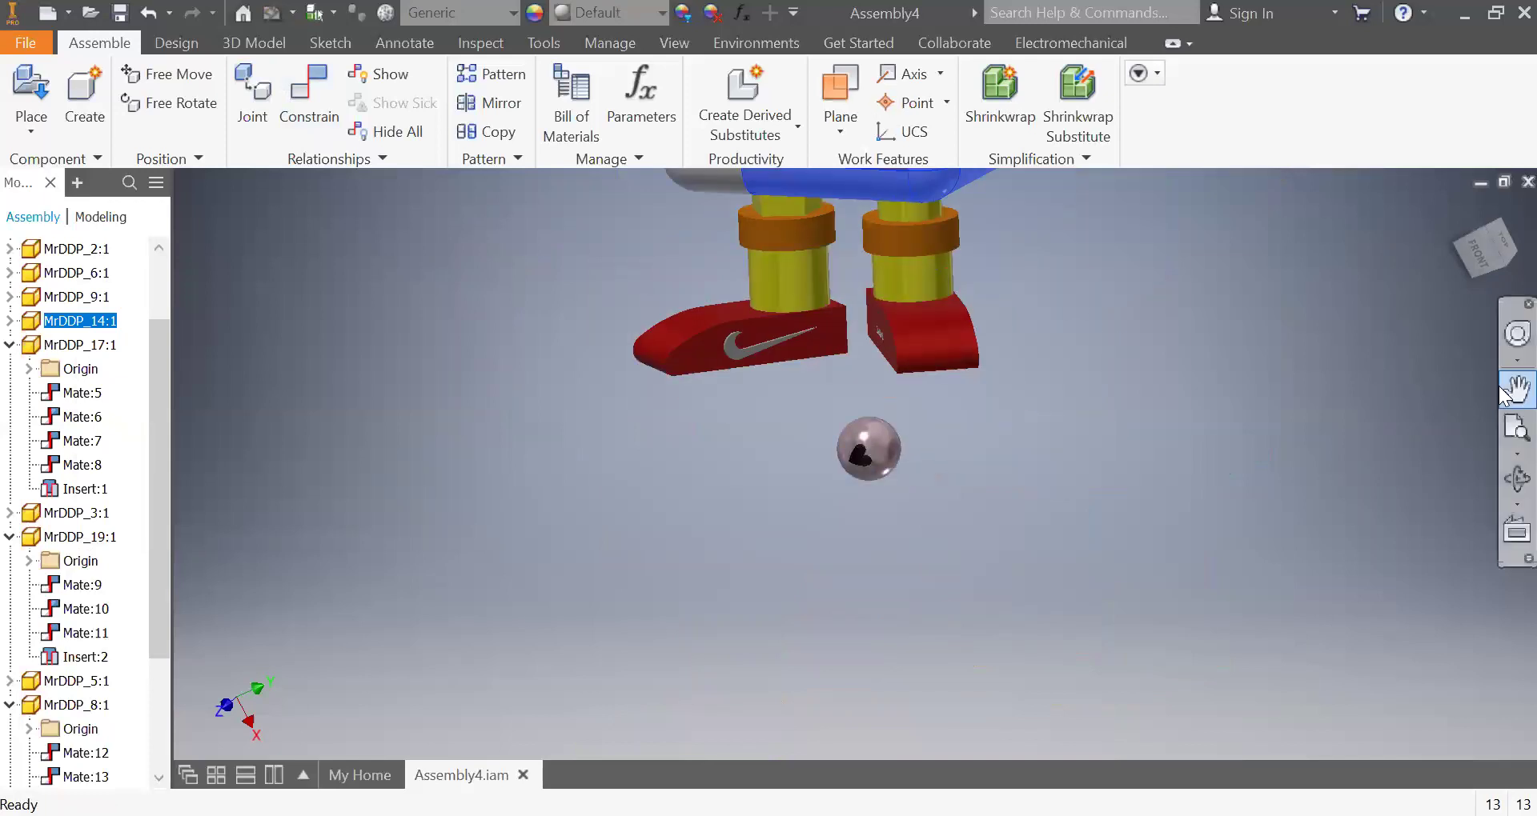
pyautogui.click(1137, 360)
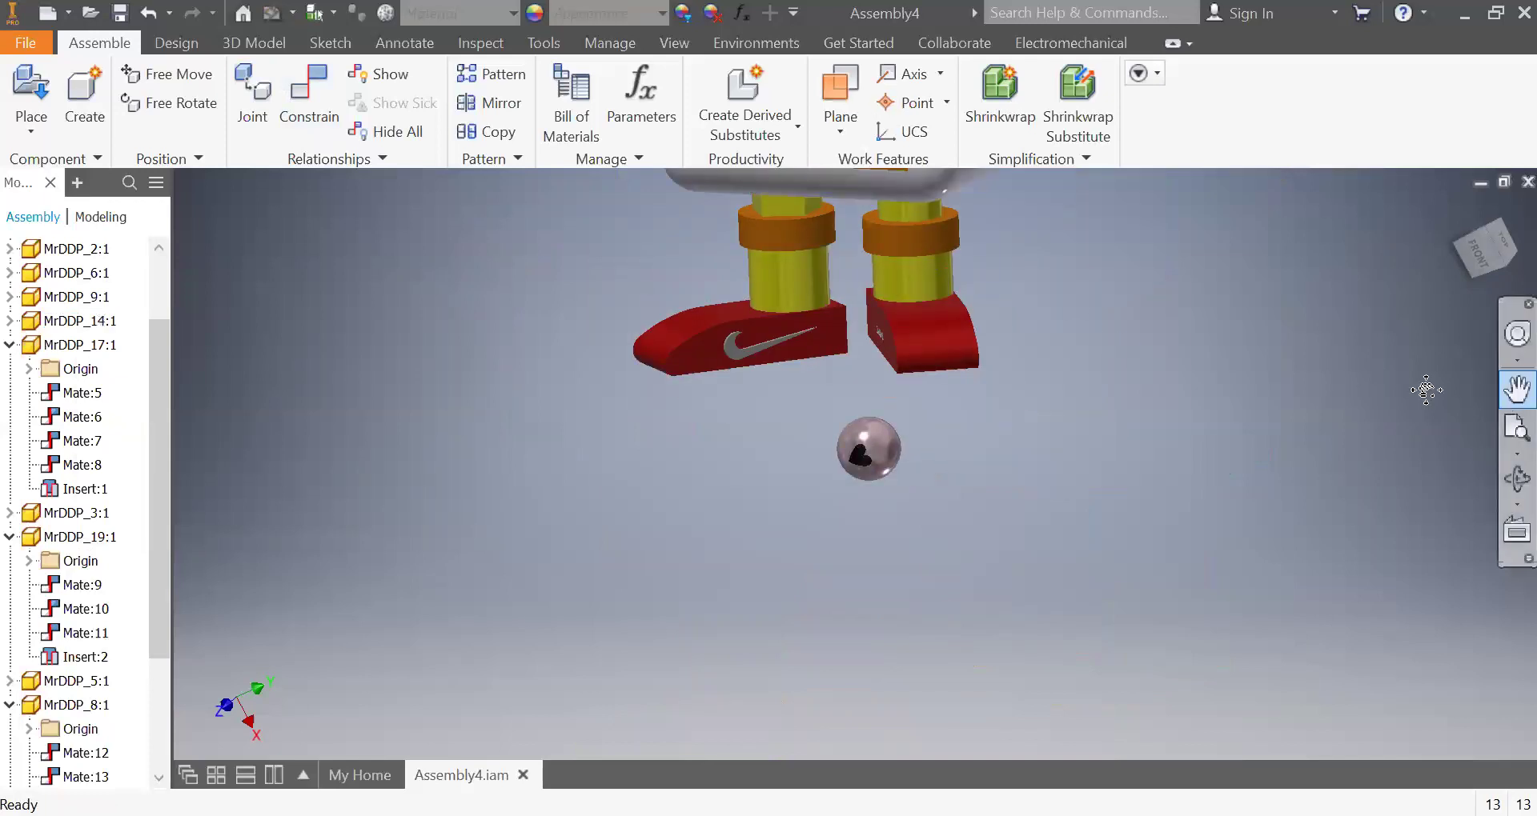
pyautogui.moveTo(1139, 363); pyautogui.dragTo(1130, 718)
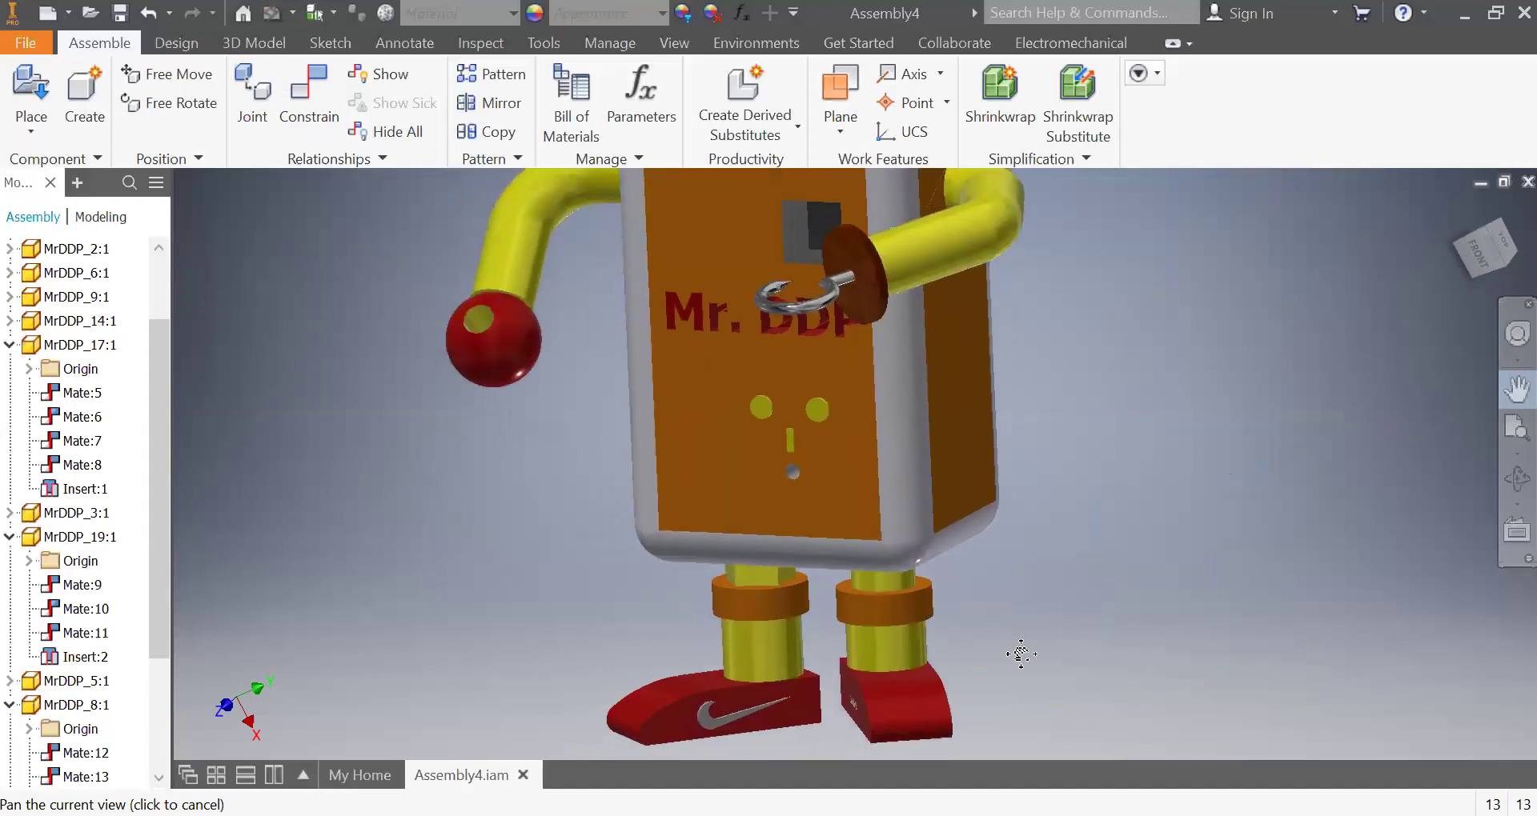
pyautogui.keyDown('shift'); pyautogui.moveTo(833, 542); pyautogui.dragTo(916, 552, button='middle'); pyautogui.keyUp('shift')
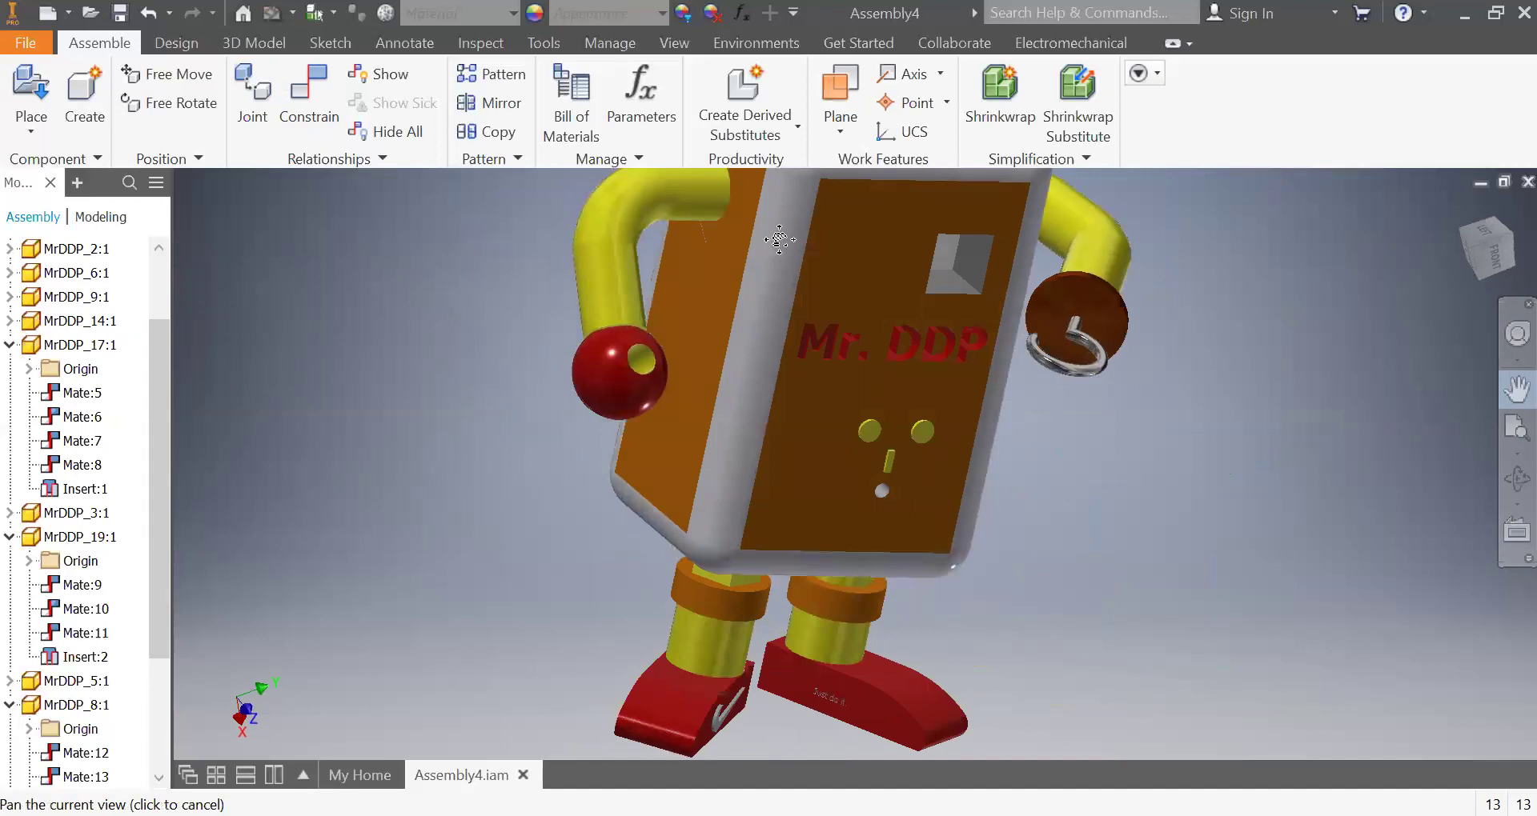
pyautogui.click(314, 122)
pyautogui.click(960, 269)
pyautogui.keyDown('shift'); pyautogui.moveTo(1064, 533); pyautogui.dragTo(1074, 568, button='middle'); pyautogui.keyUp('shift')
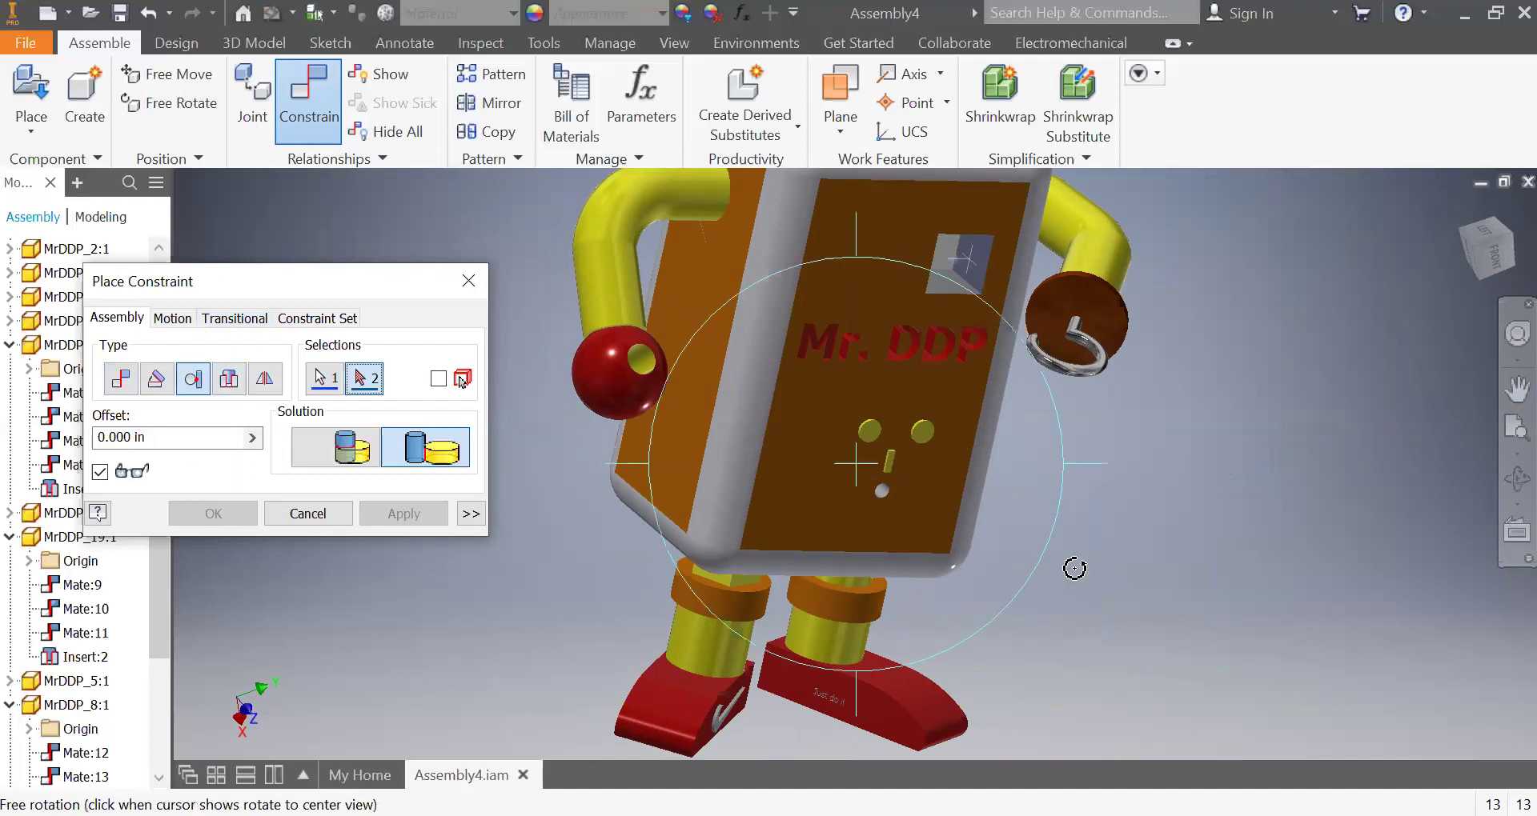
pyautogui.keyDown('shift'); pyautogui.moveTo(865, 535); pyautogui.dragTo(912, 481, button='middle'); pyautogui.keyUp('shift')
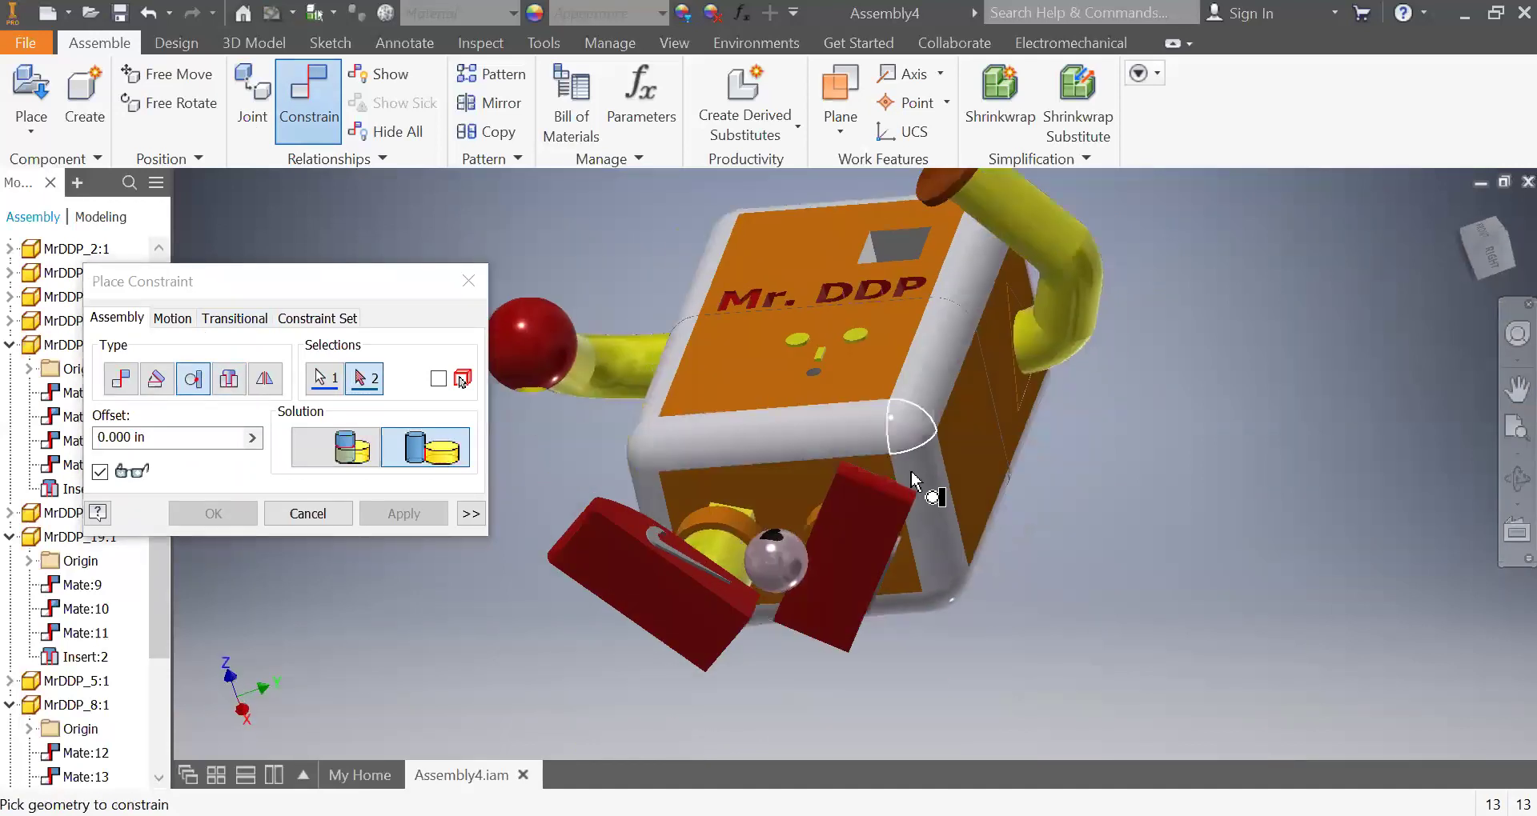
pyautogui.click(796, 558)
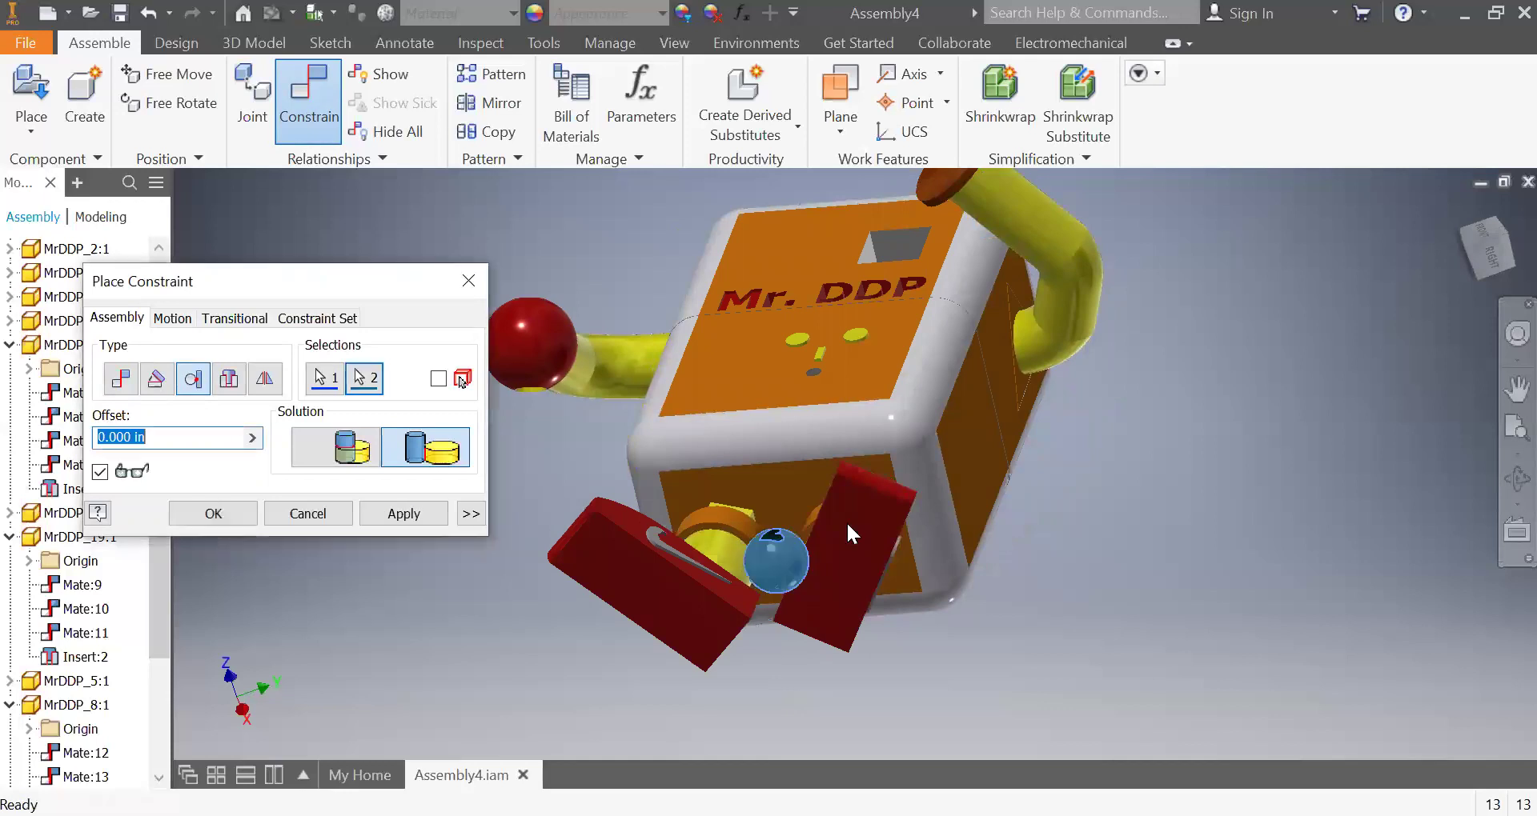
pyautogui.click(391, 516)
pyautogui.press('Escape')
# - Move the sphere away from the shoes and add an outside Tangent constraint, offset 0.000 in, between an inner face of the square pocket and the sphere
pyautogui.moveTo(797, 534); pyautogui.dragTo(926, 221)
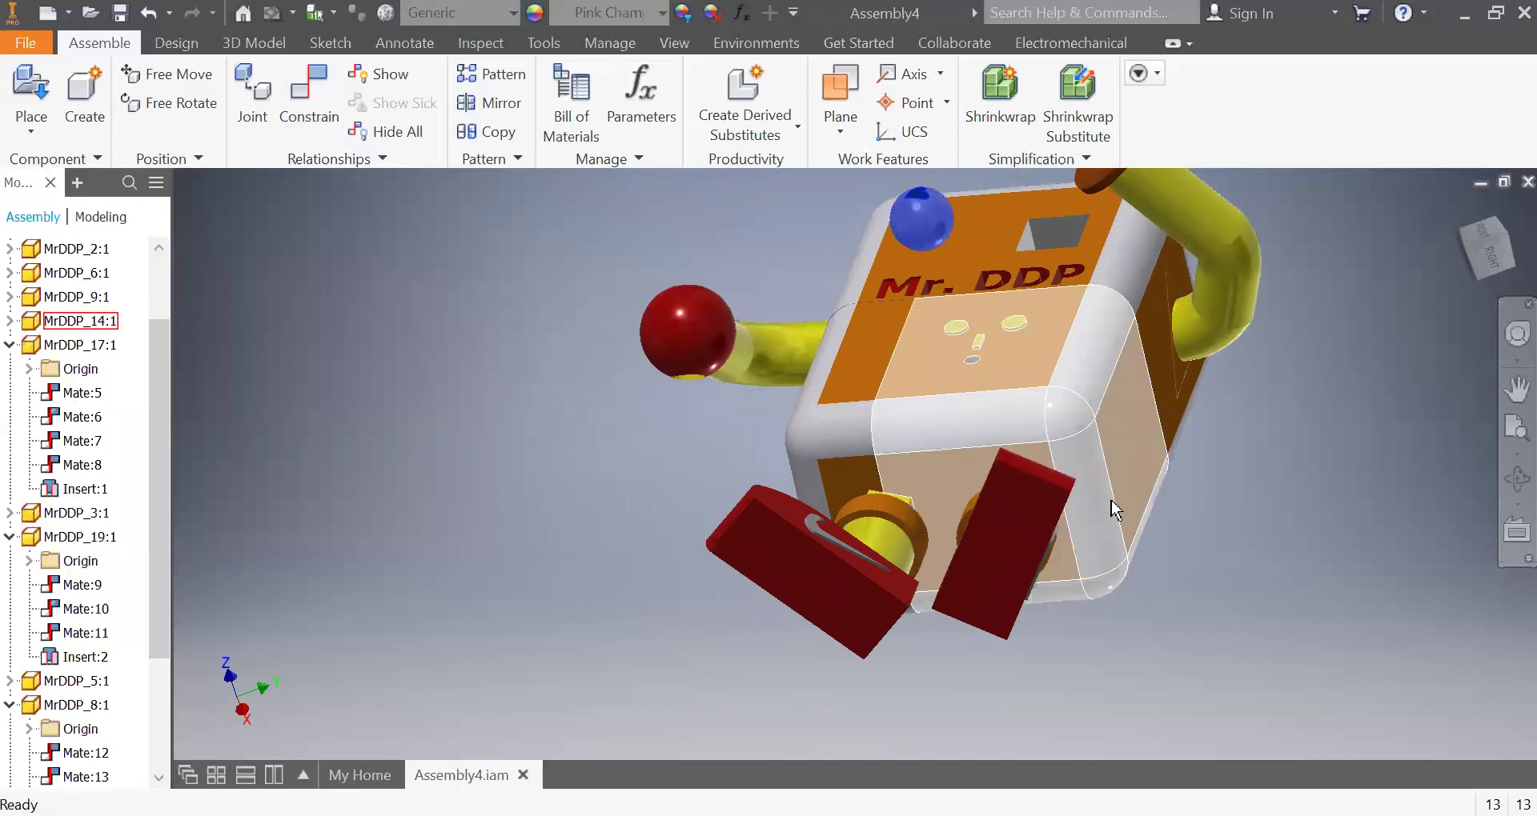
pyautogui.keyDown('shift'); pyautogui.moveTo(1082, 478); pyautogui.dragTo(1012, 568, button='middle'); pyautogui.keyUp('shift')
pyautogui.click(315, 83)
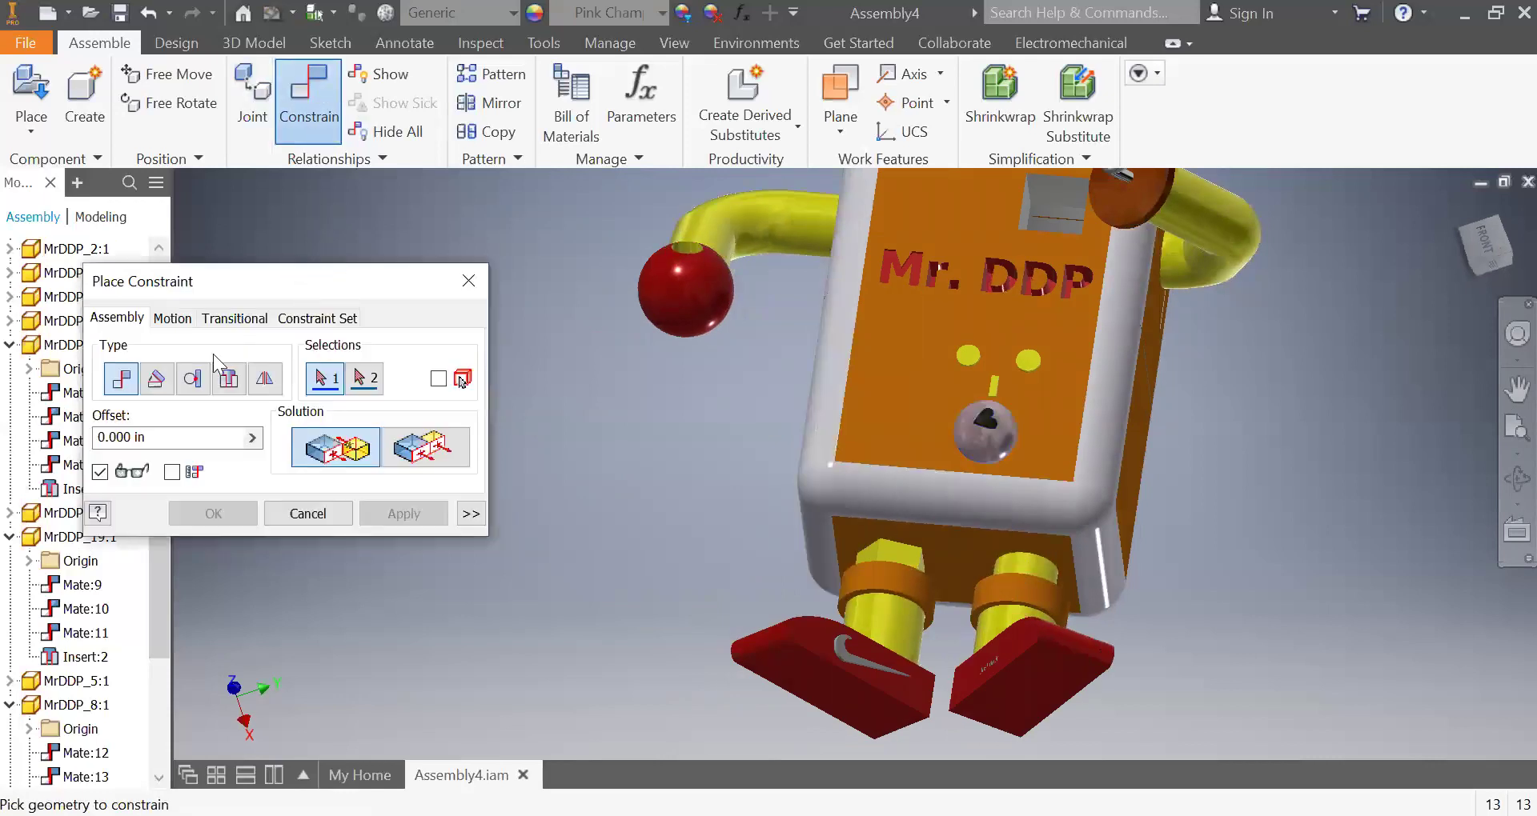
pyautogui.click(190, 381)
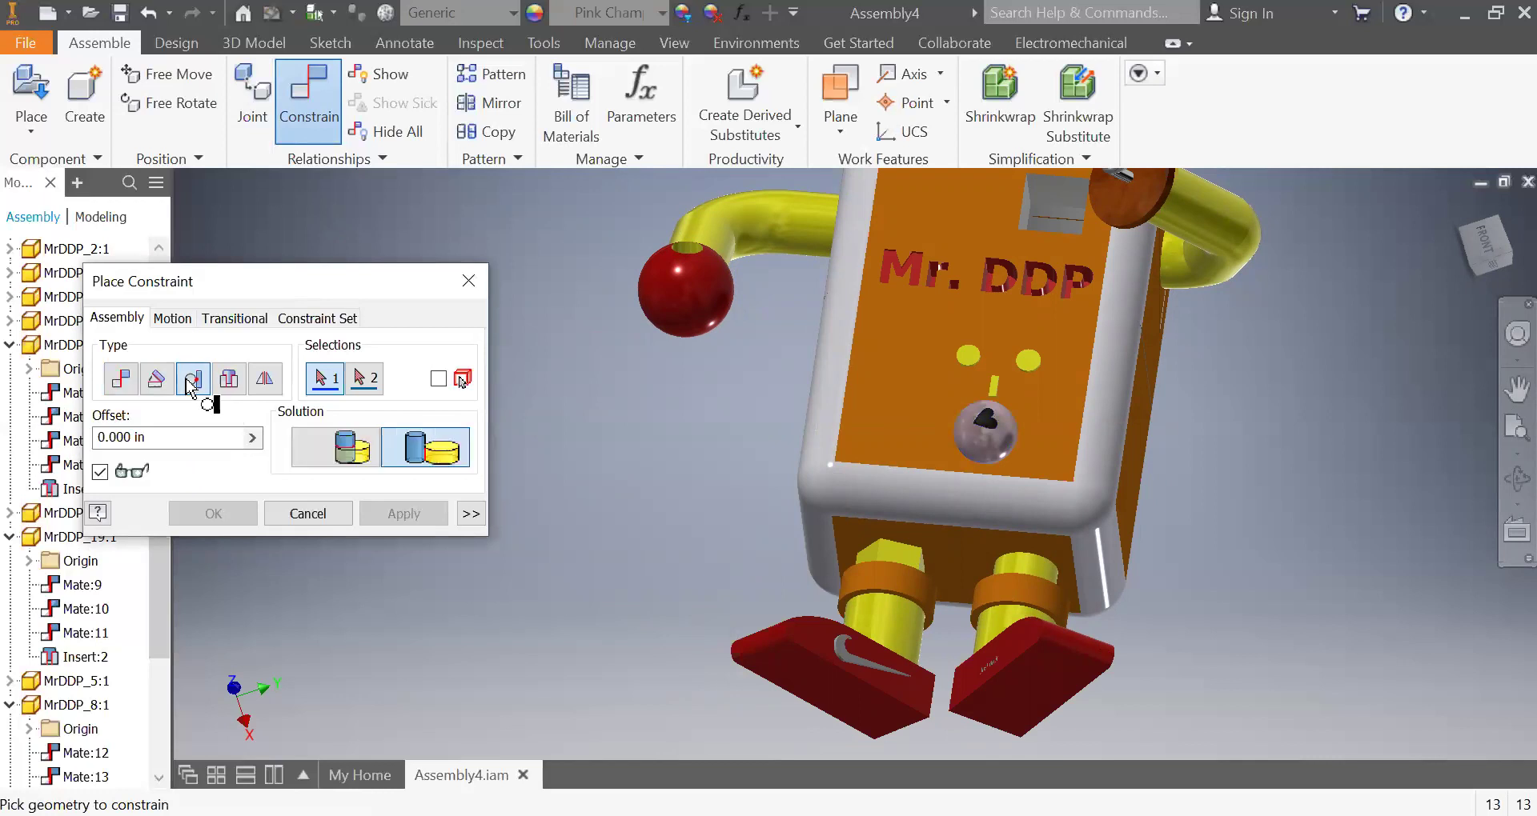
pyautogui.click(1041, 210)
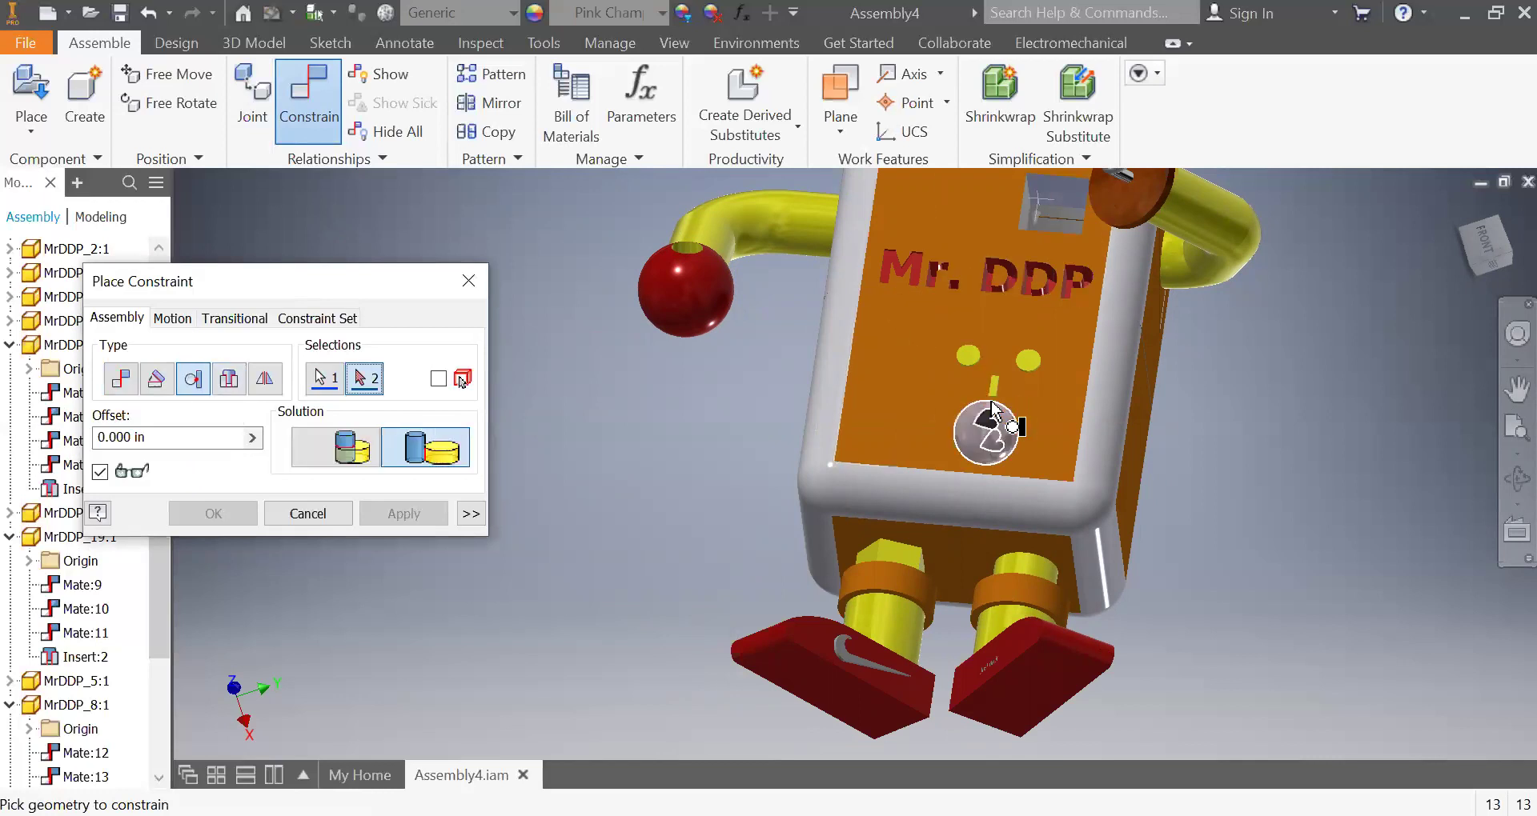
pyautogui.click(993, 412)
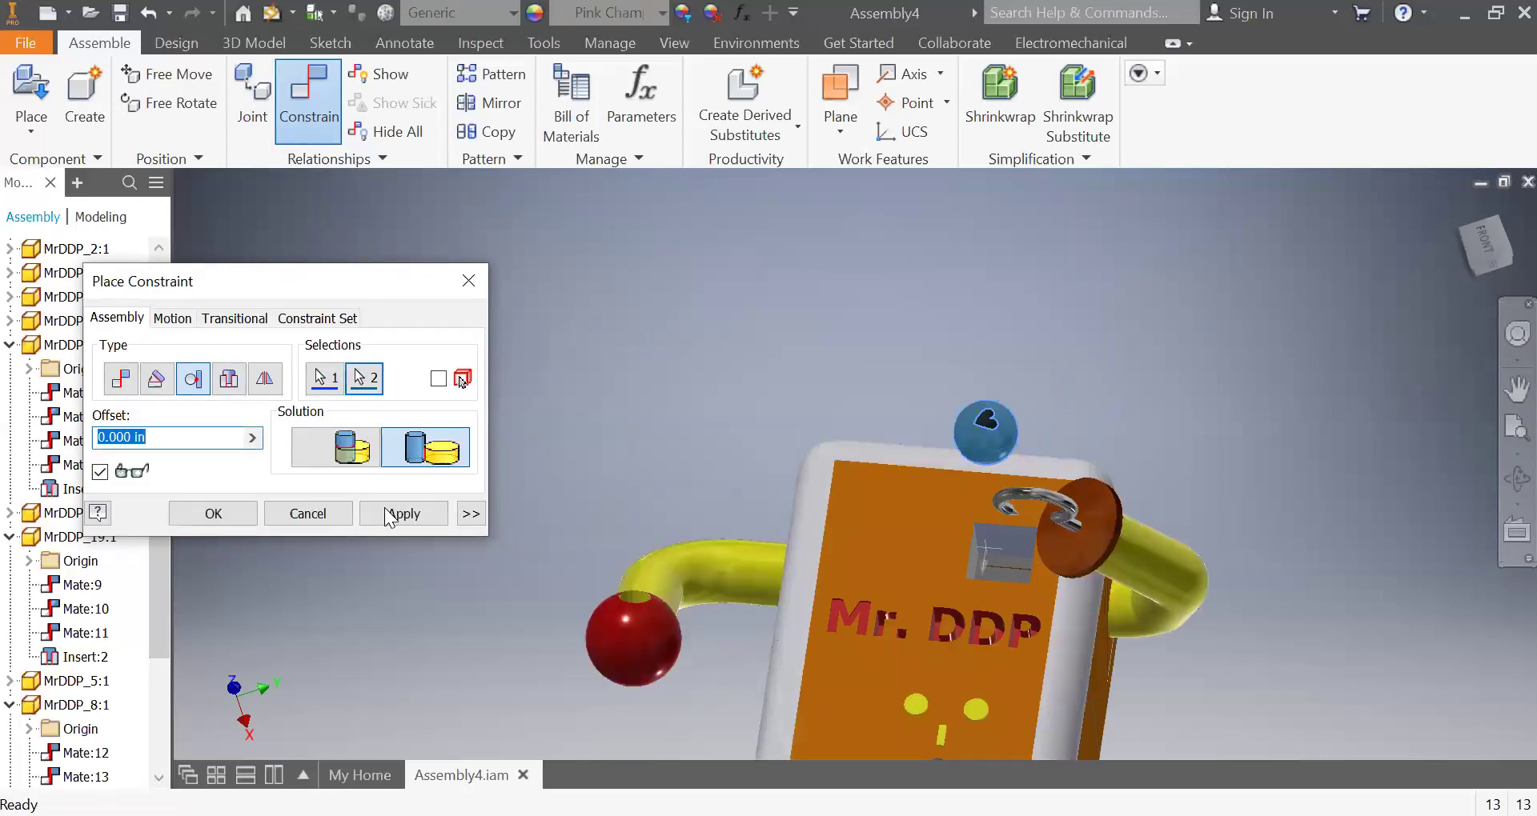
pyautogui.click(465, 287)
# - Add one more outside Tangent constraint with a 0.000 in offset between a remaining inner face of the body's pocket and the MrDDP_20 sphere
pyautogui.keyDown('shift'); pyautogui.moveTo(916, 425); pyautogui.dragTo(959, 508, button='middle'); pyautogui.keyUp('shift')
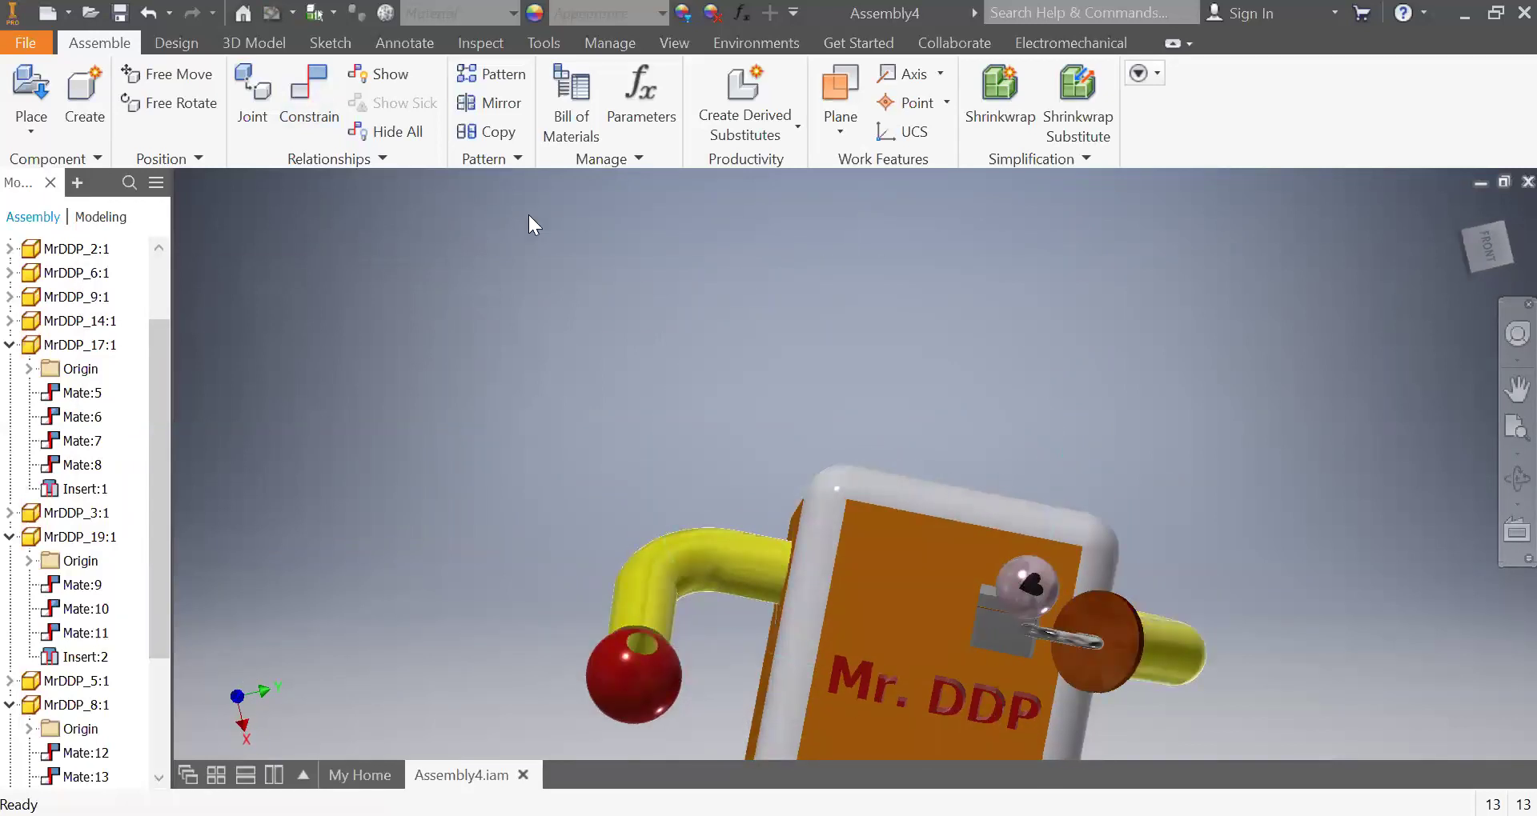
pyautogui.click(303, 120)
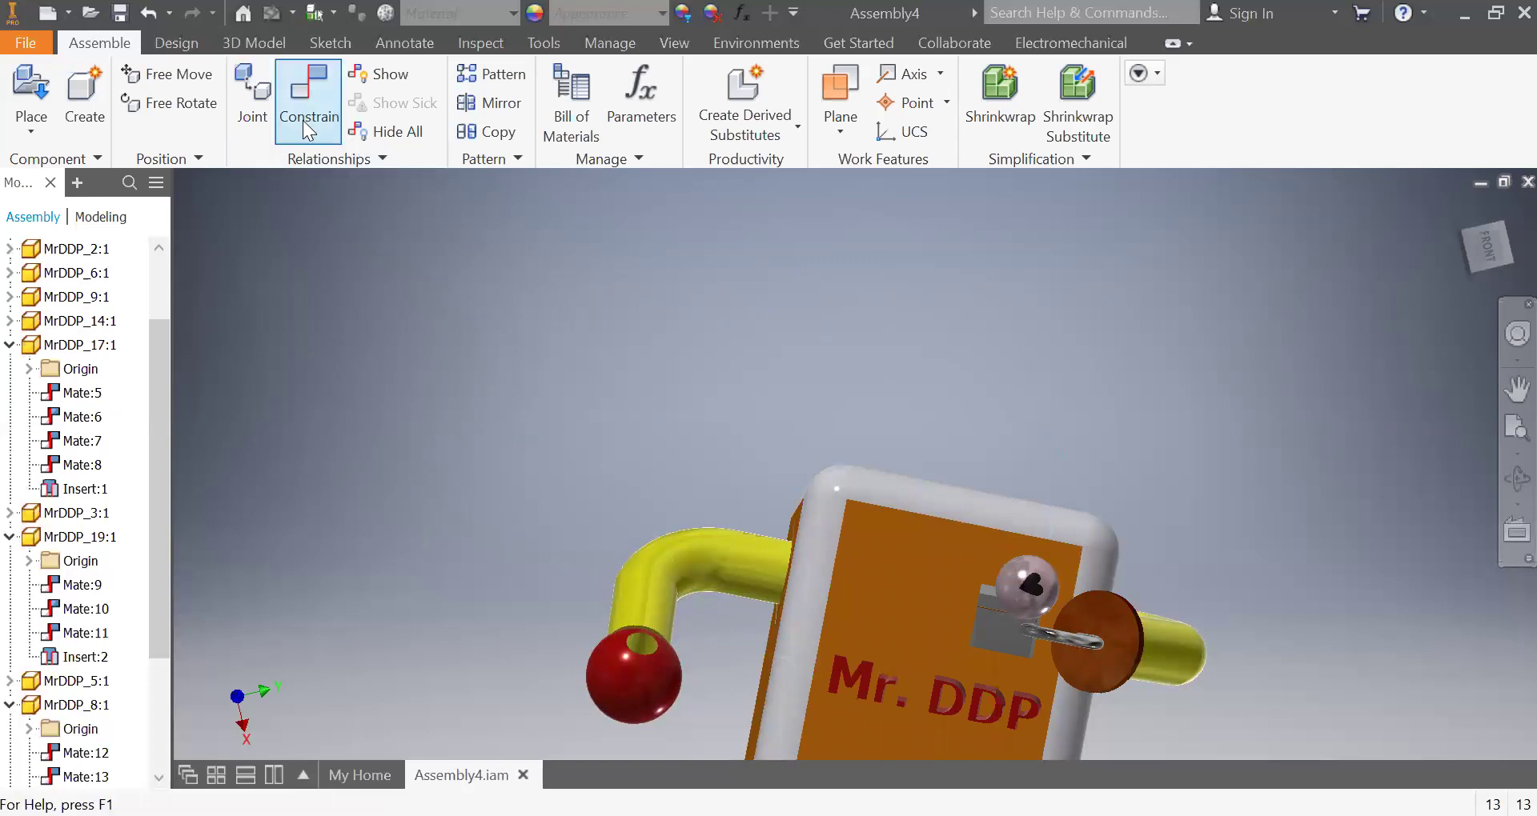
pyautogui.click(1002, 651)
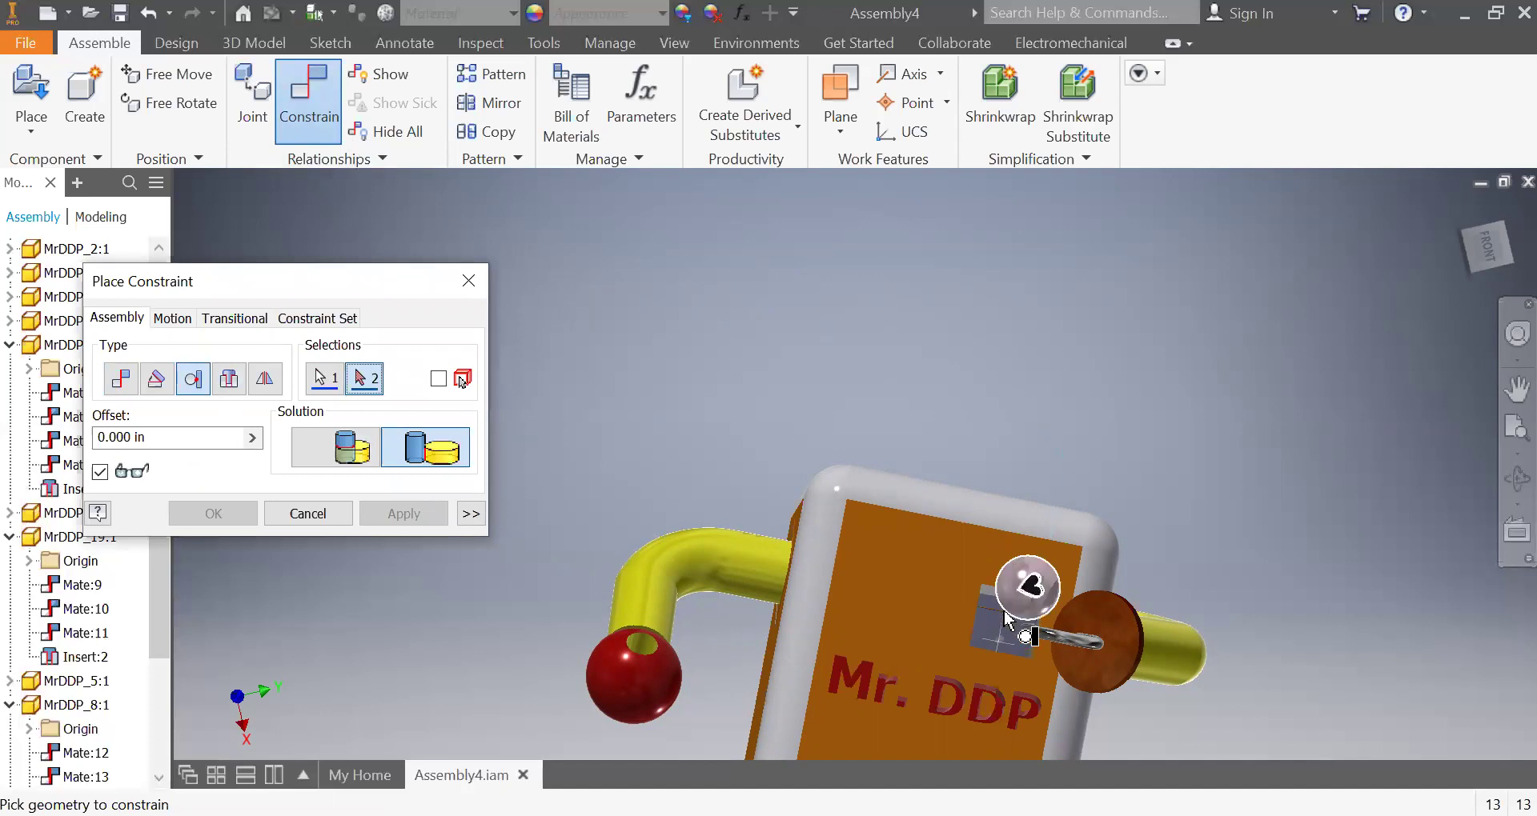
pyautogui.click(1006, 611)
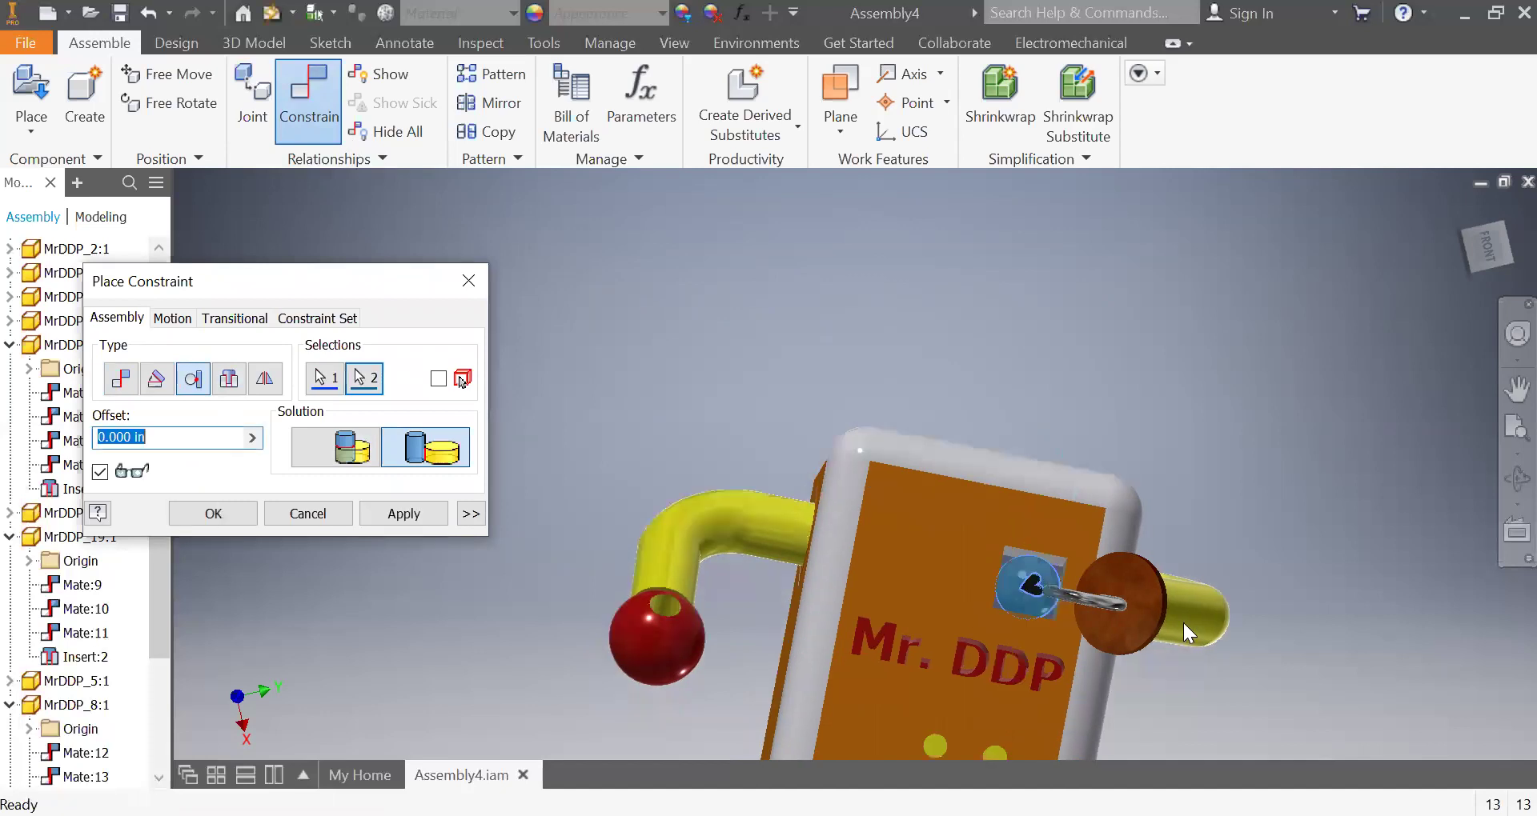
pyautogui.click(378, 516)
pyautogui.click(468, 280)
# - Check that the sphere is held in the body's square pocket, and view the whole assembled figure
pyautogui.keyDown('shift'); pyautogui.moveTo(830, 507); pyautogui.dragTo(1095, 541, button='middle'); pyautogui.keyUp('shift')
pyautogui.moveTo(1095, 541)
pyautogui.mouseDown()
pyautogui.moveTo(1129, 545)
pyautogui.moveTo(1146, 574)
pyautogui.moveTo(1117, 561)
pyautogui.mouseUp()
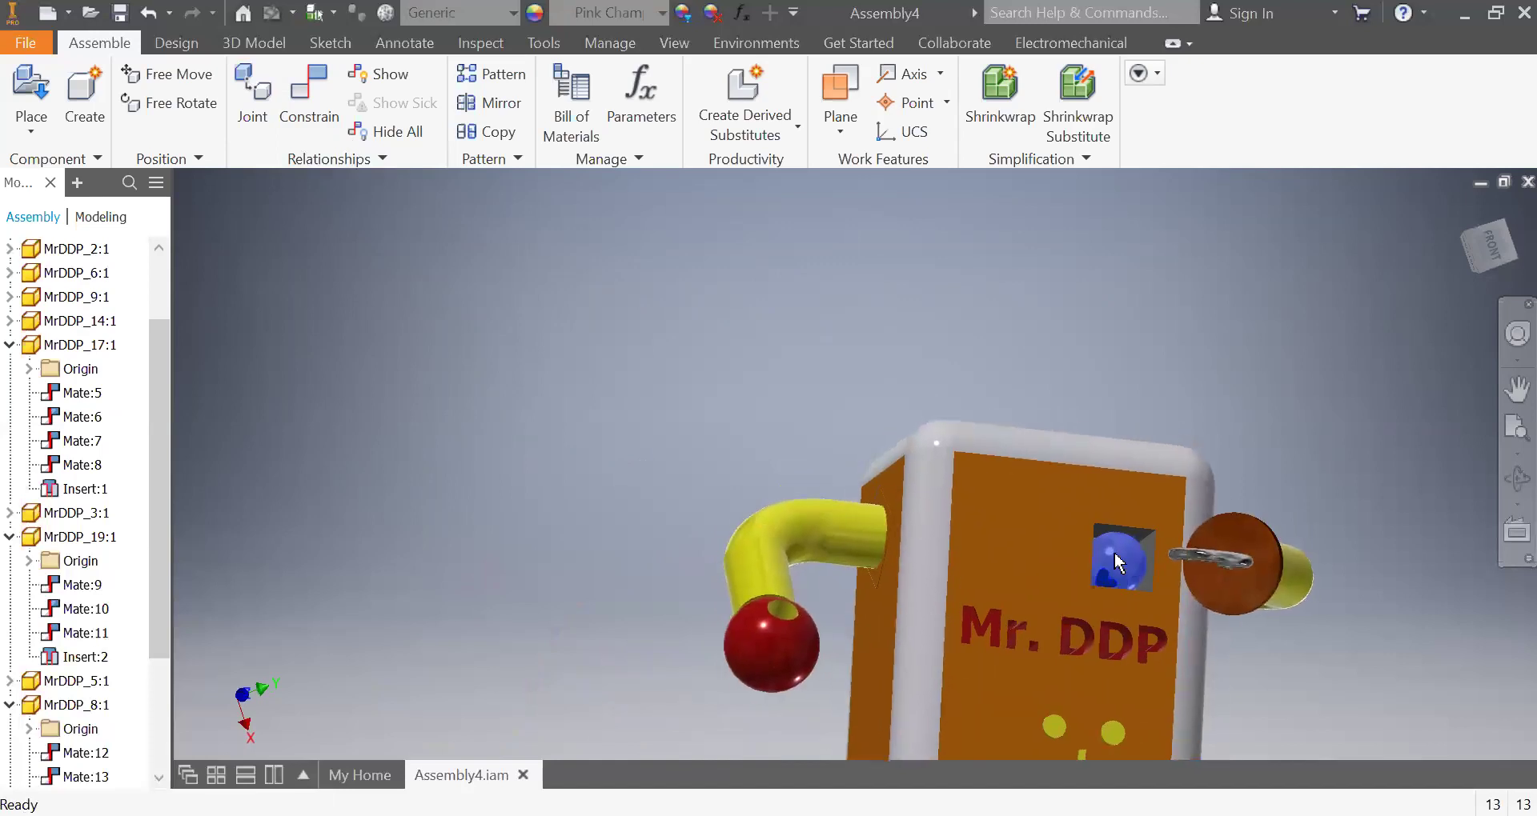
pyautogui.click(1498, 453)
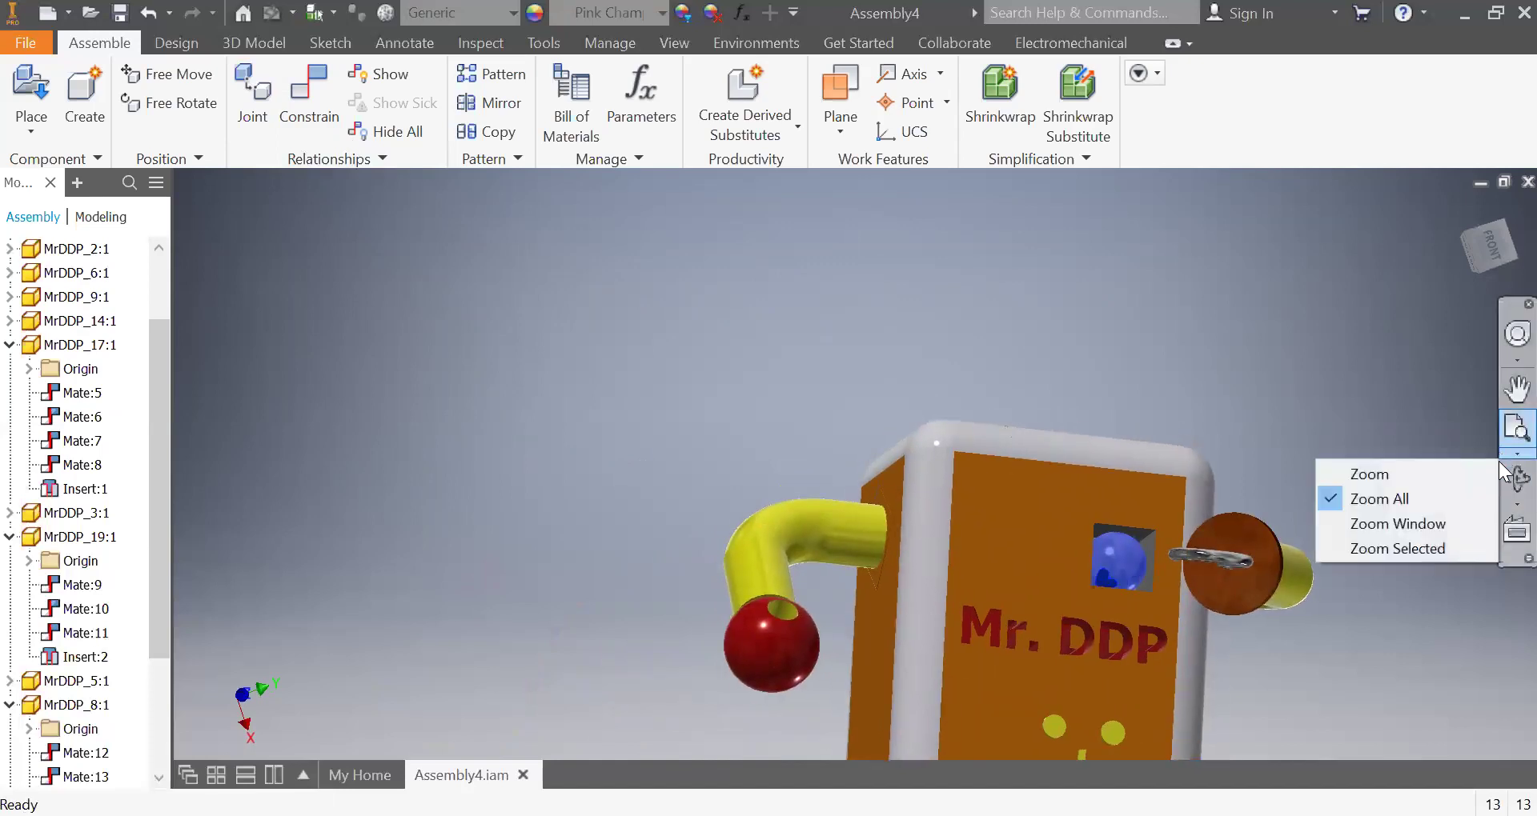
pyautogui.click(1449, 508)
pyautogui.click(1499, 453)
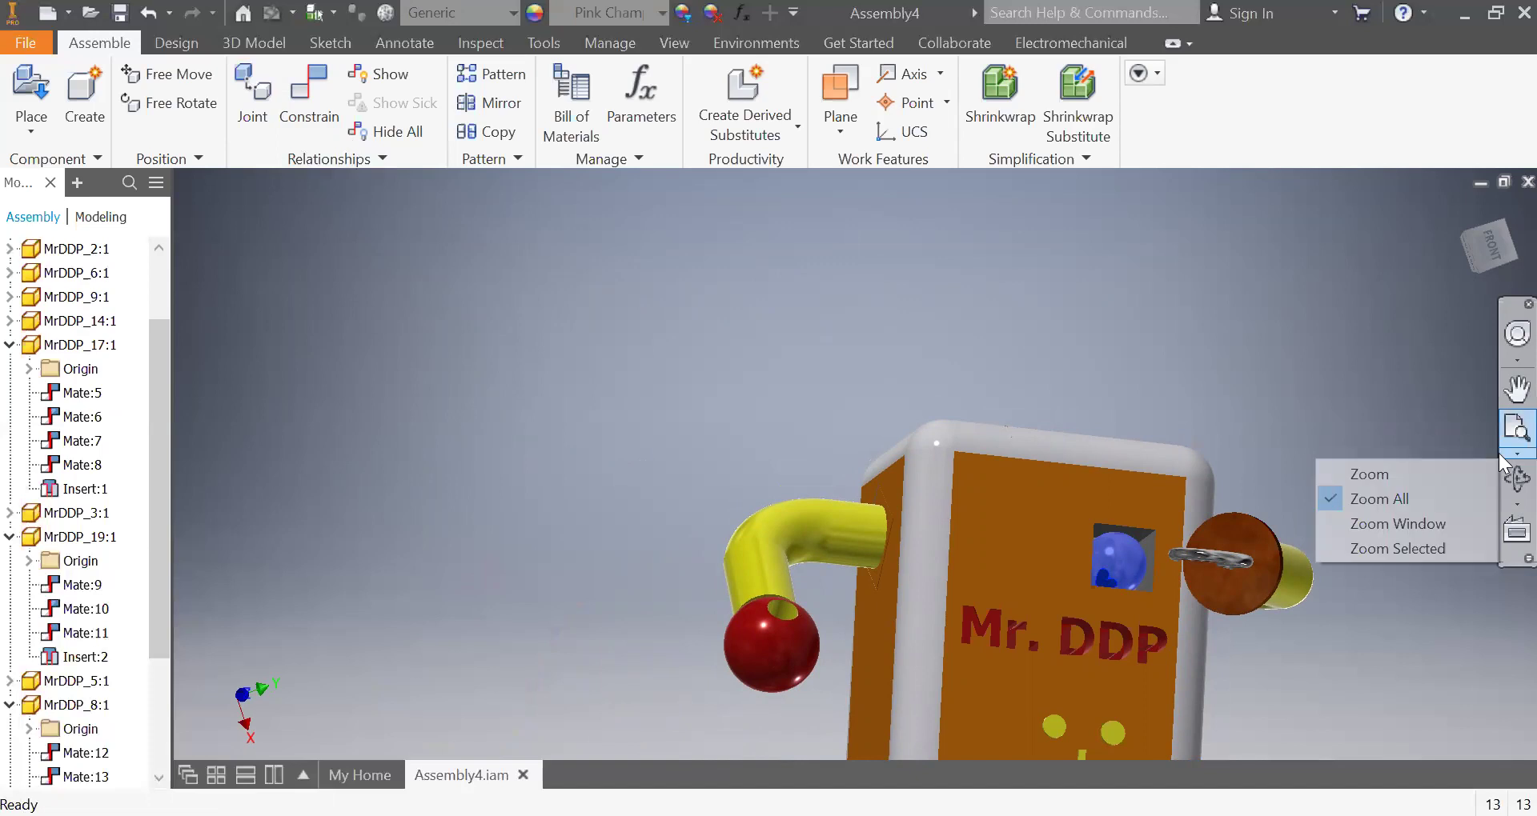
pyautogui.click(1415, 507)
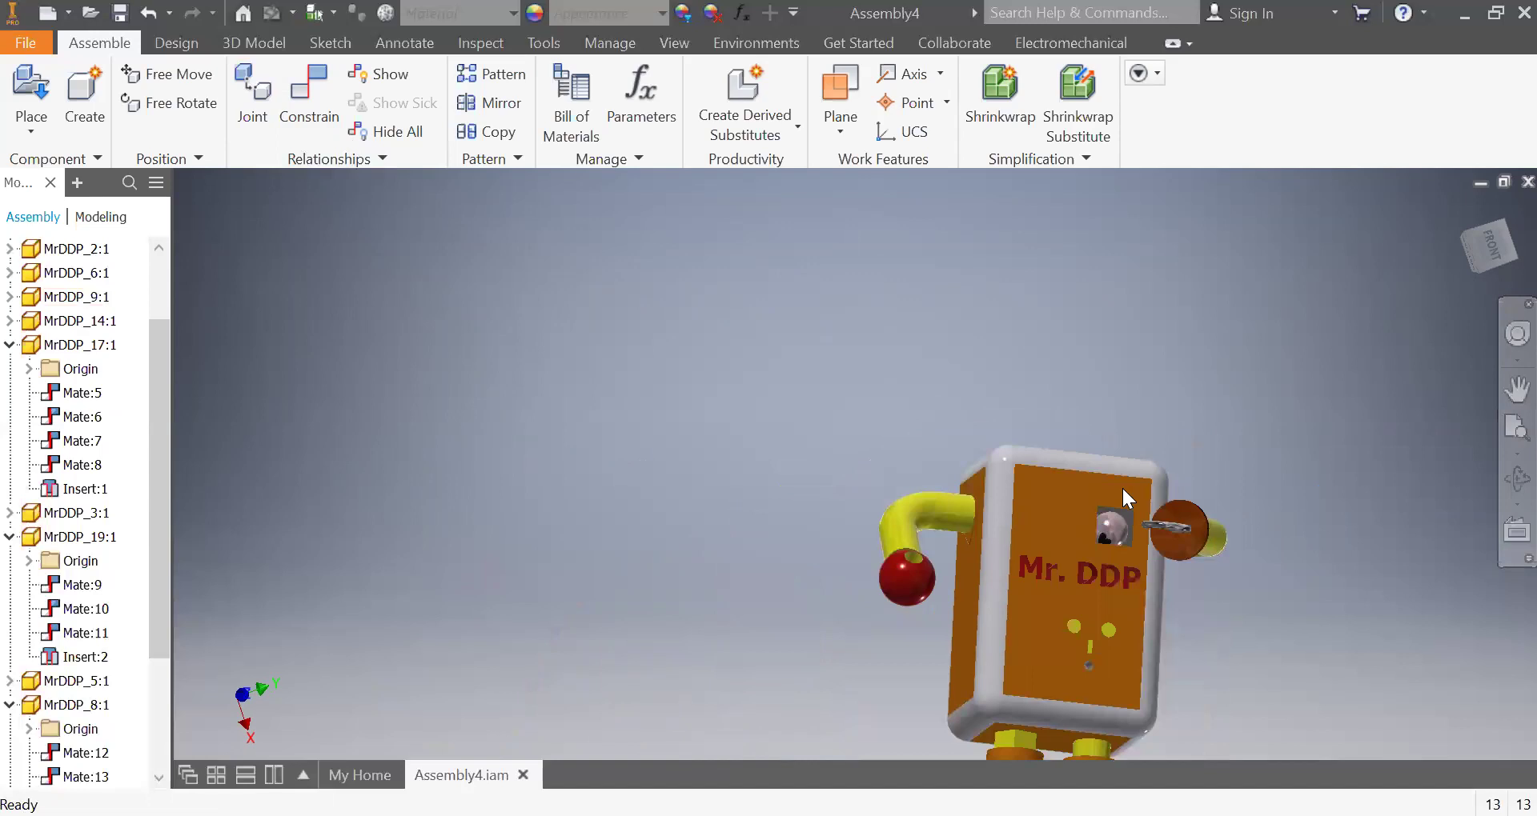
pyautogui.scroll(2, 1122, 487)
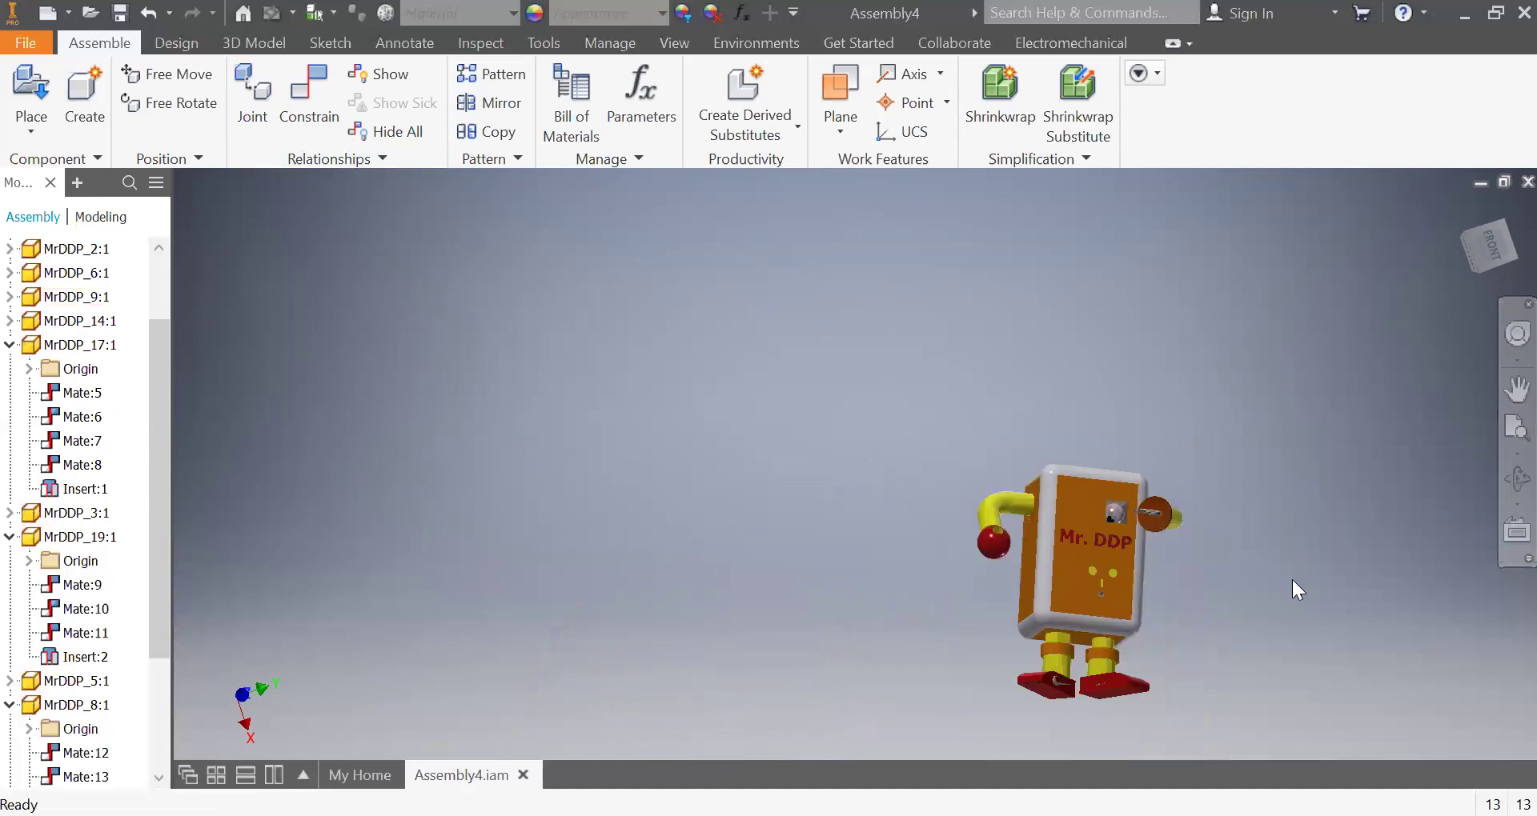